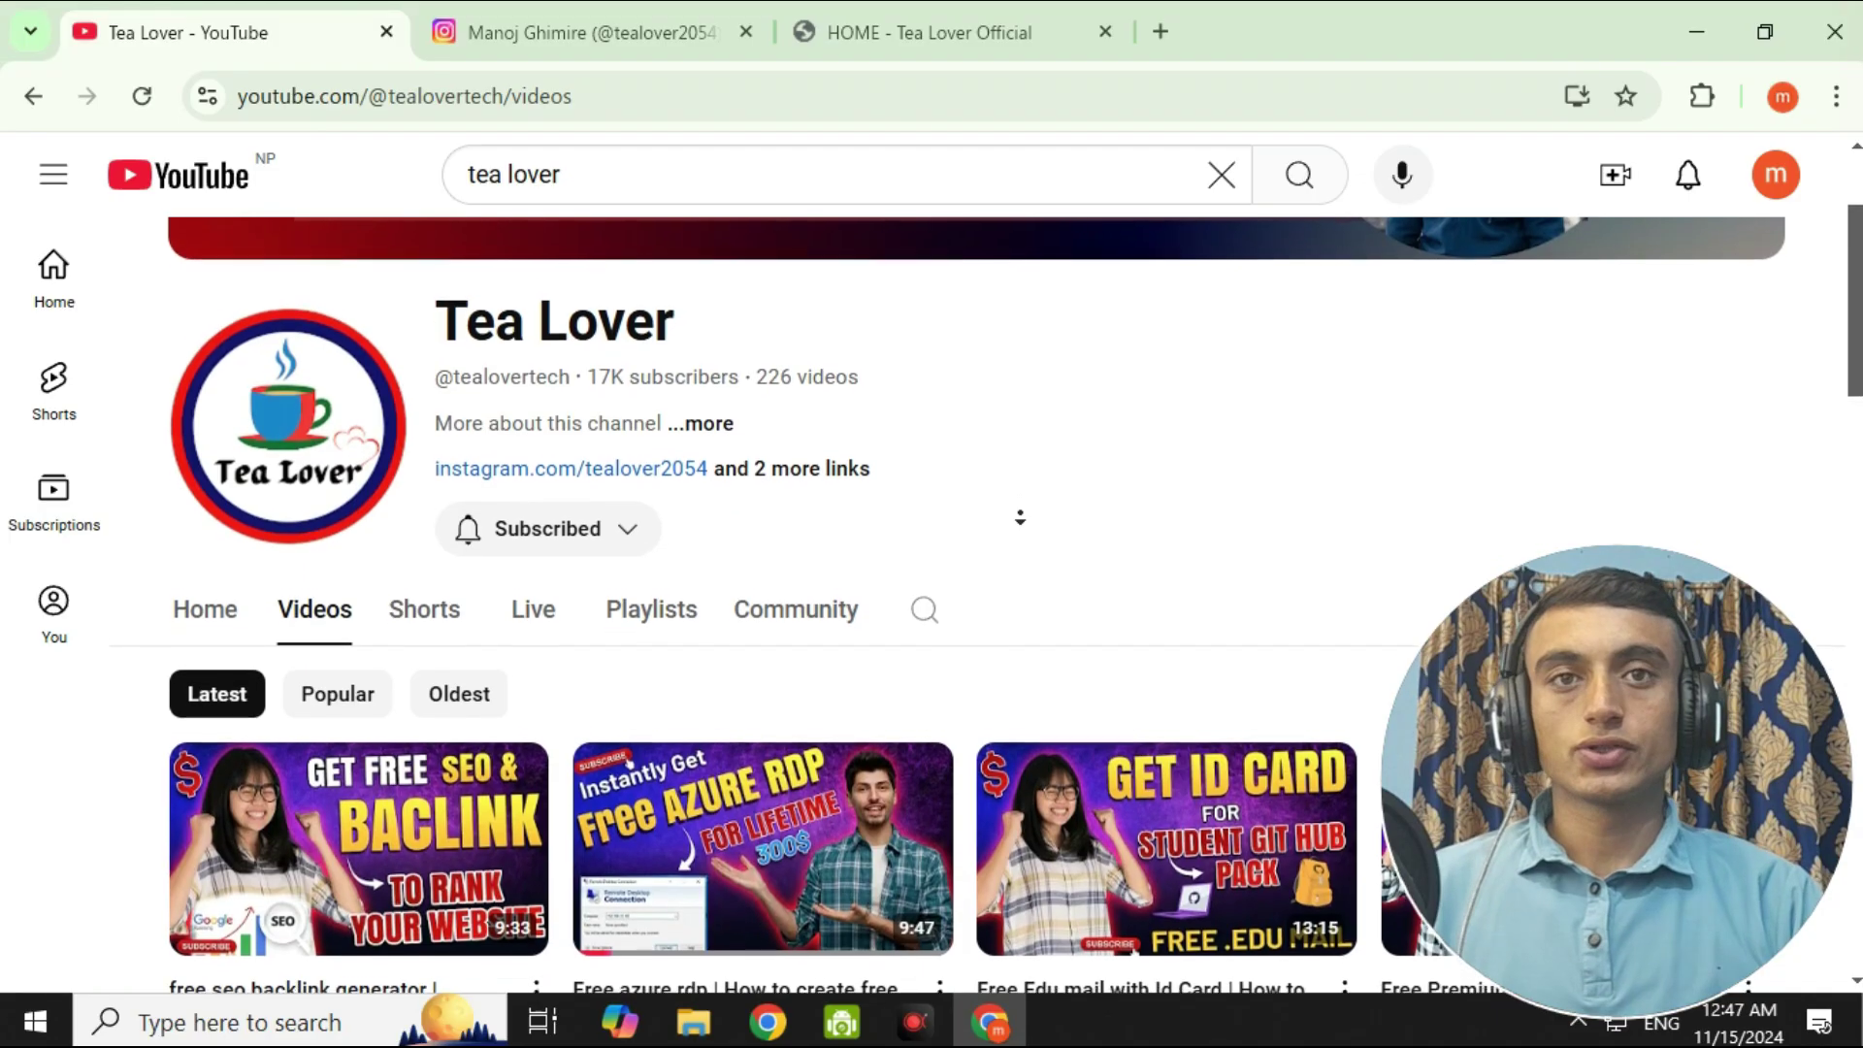
- Scroll down through the uploads on the Tea Lover channel's Videos tab
{"action": "scroll", "coordinate": [1020, 517], "scroll_direction": "down", "scroll_amount": 2}
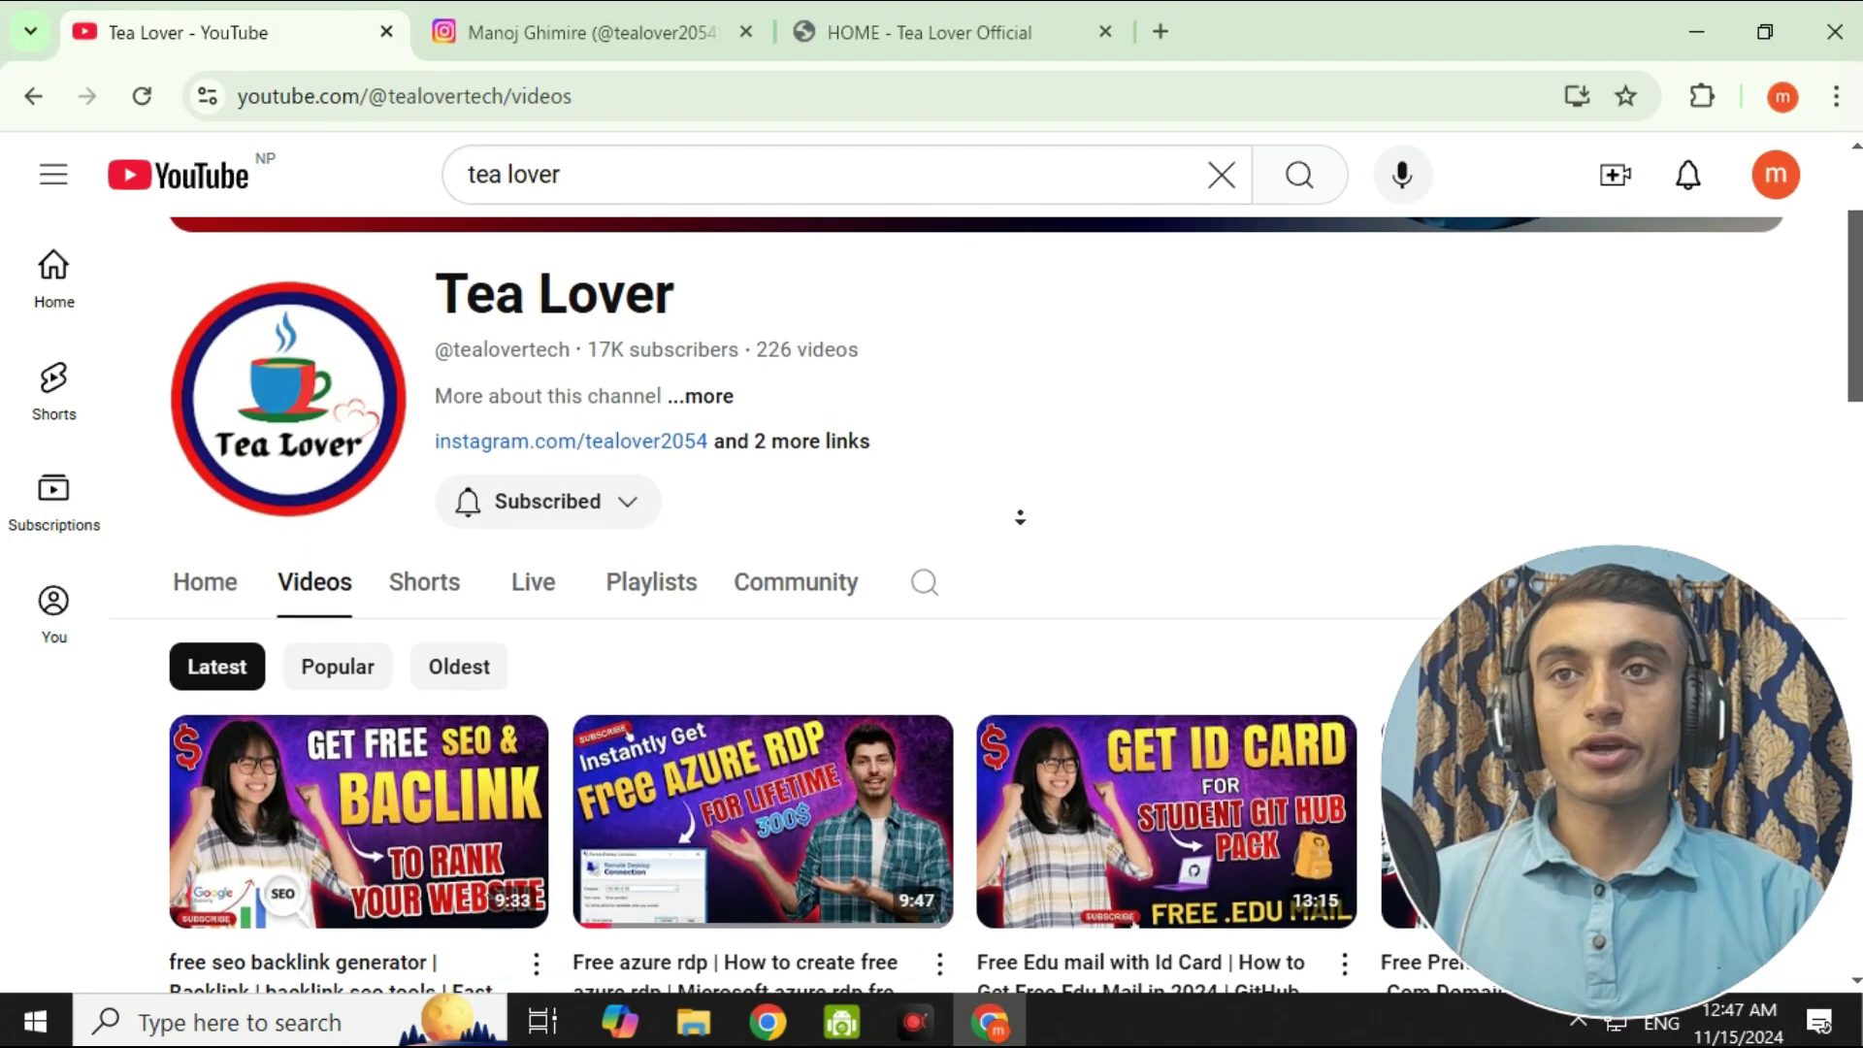
{"action": "scroll", "coordinate": [1020, 518], "scroll_direction": "down", "scroll_amount": 2}
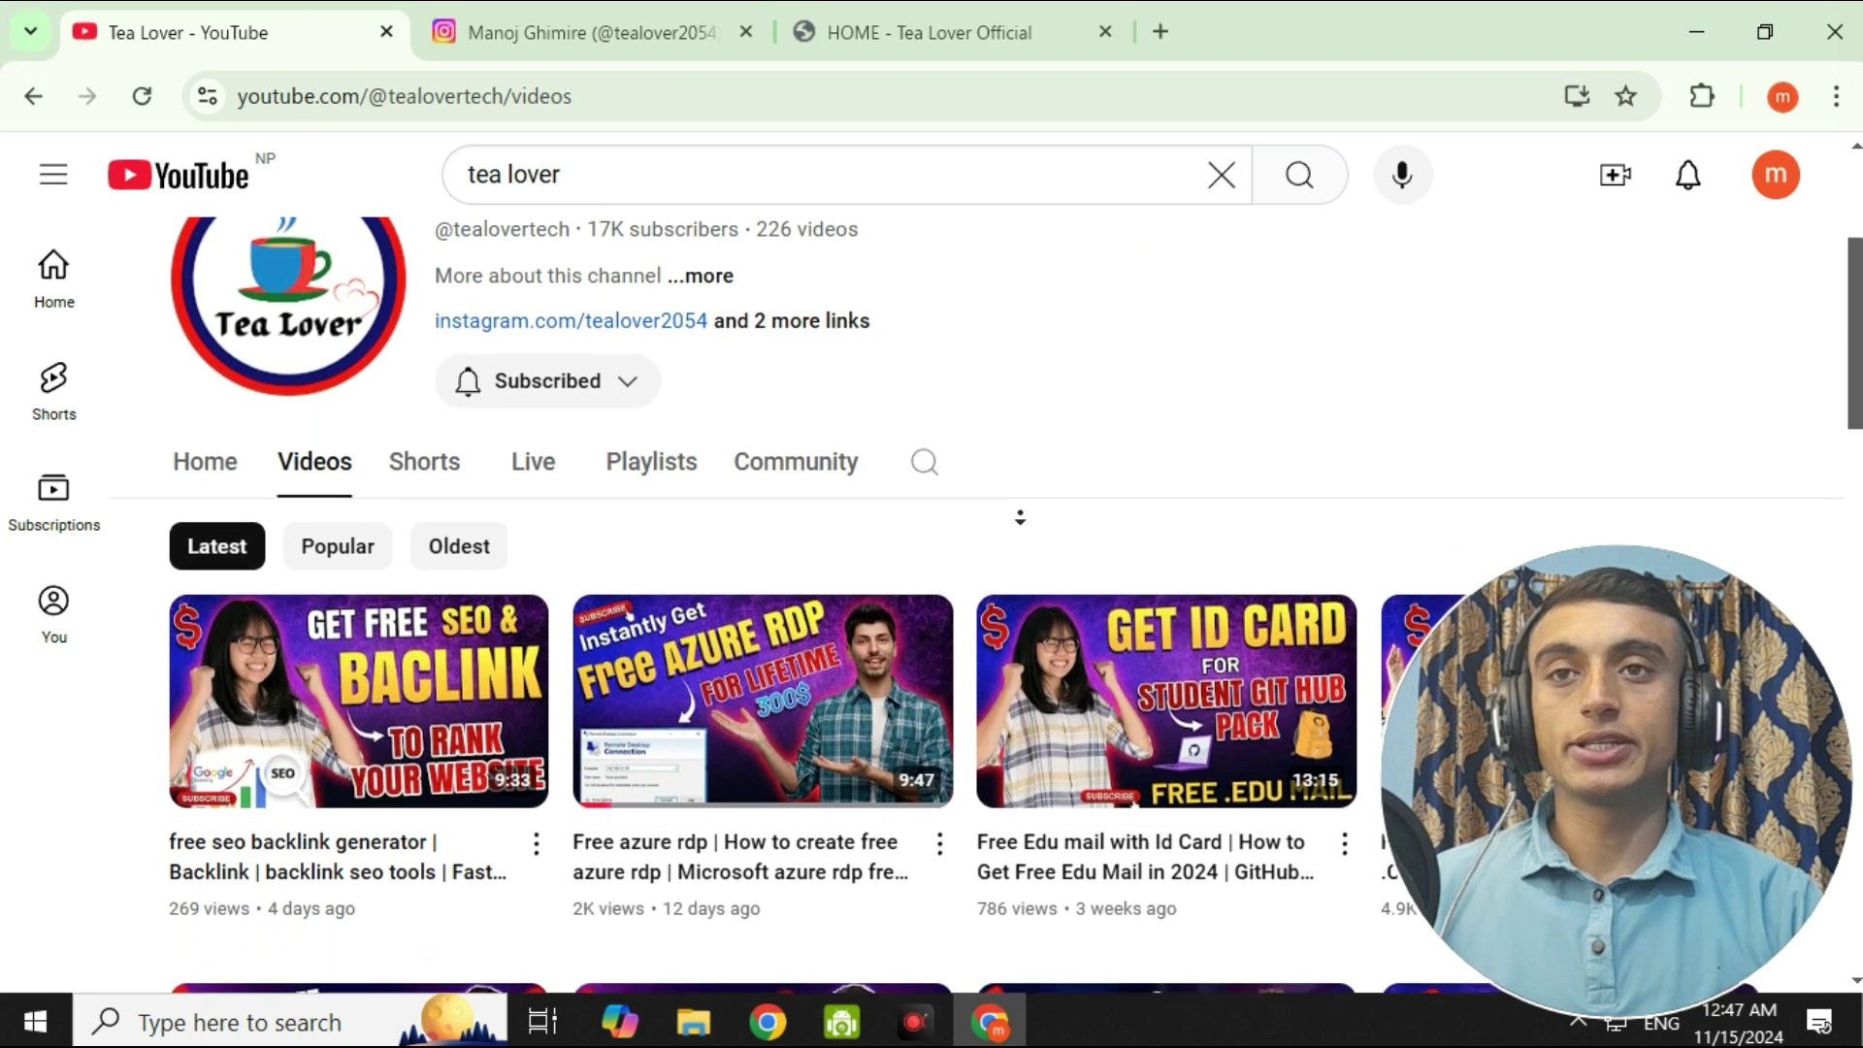
{"action": "scroll", "coordinate": [1020, 518], "scroll_direction": "down", "scroll_amount": 2}
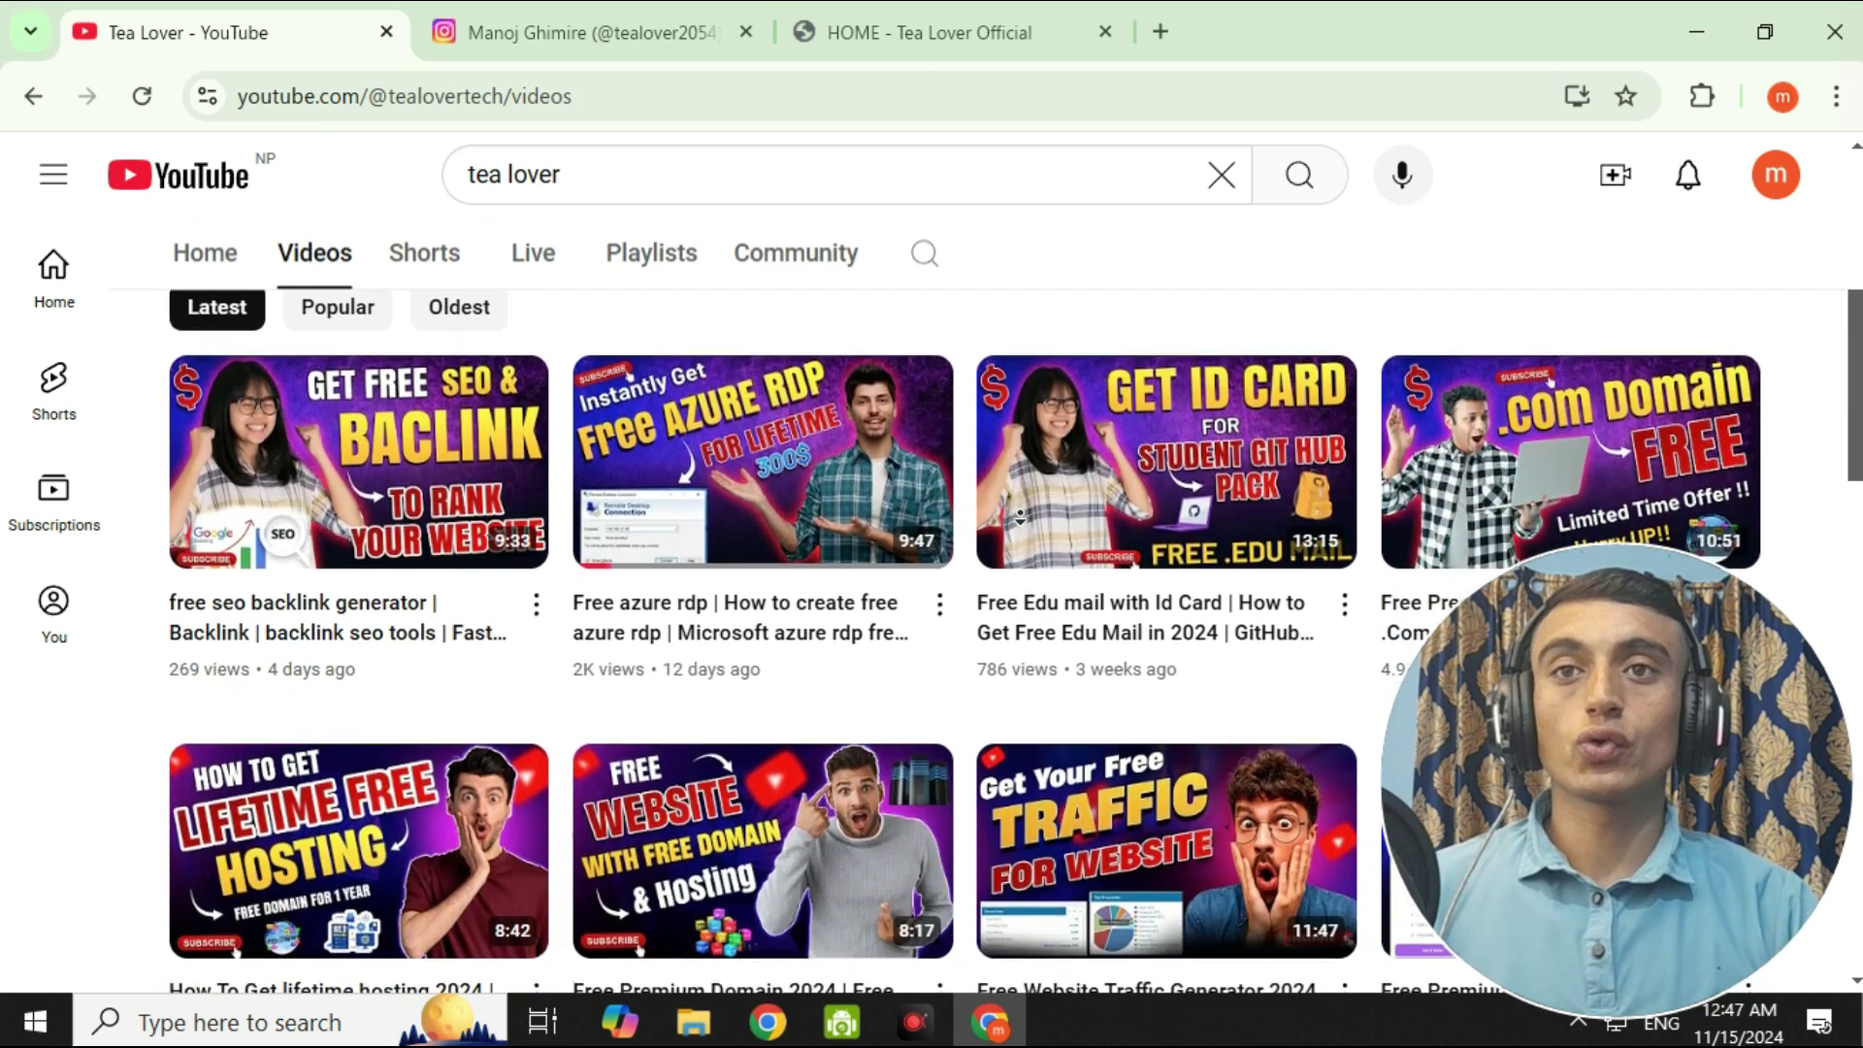
{"action": "scroll", "coordinate": [1020, 517], "scroll_direction": "down", "scroll_amount": 2}
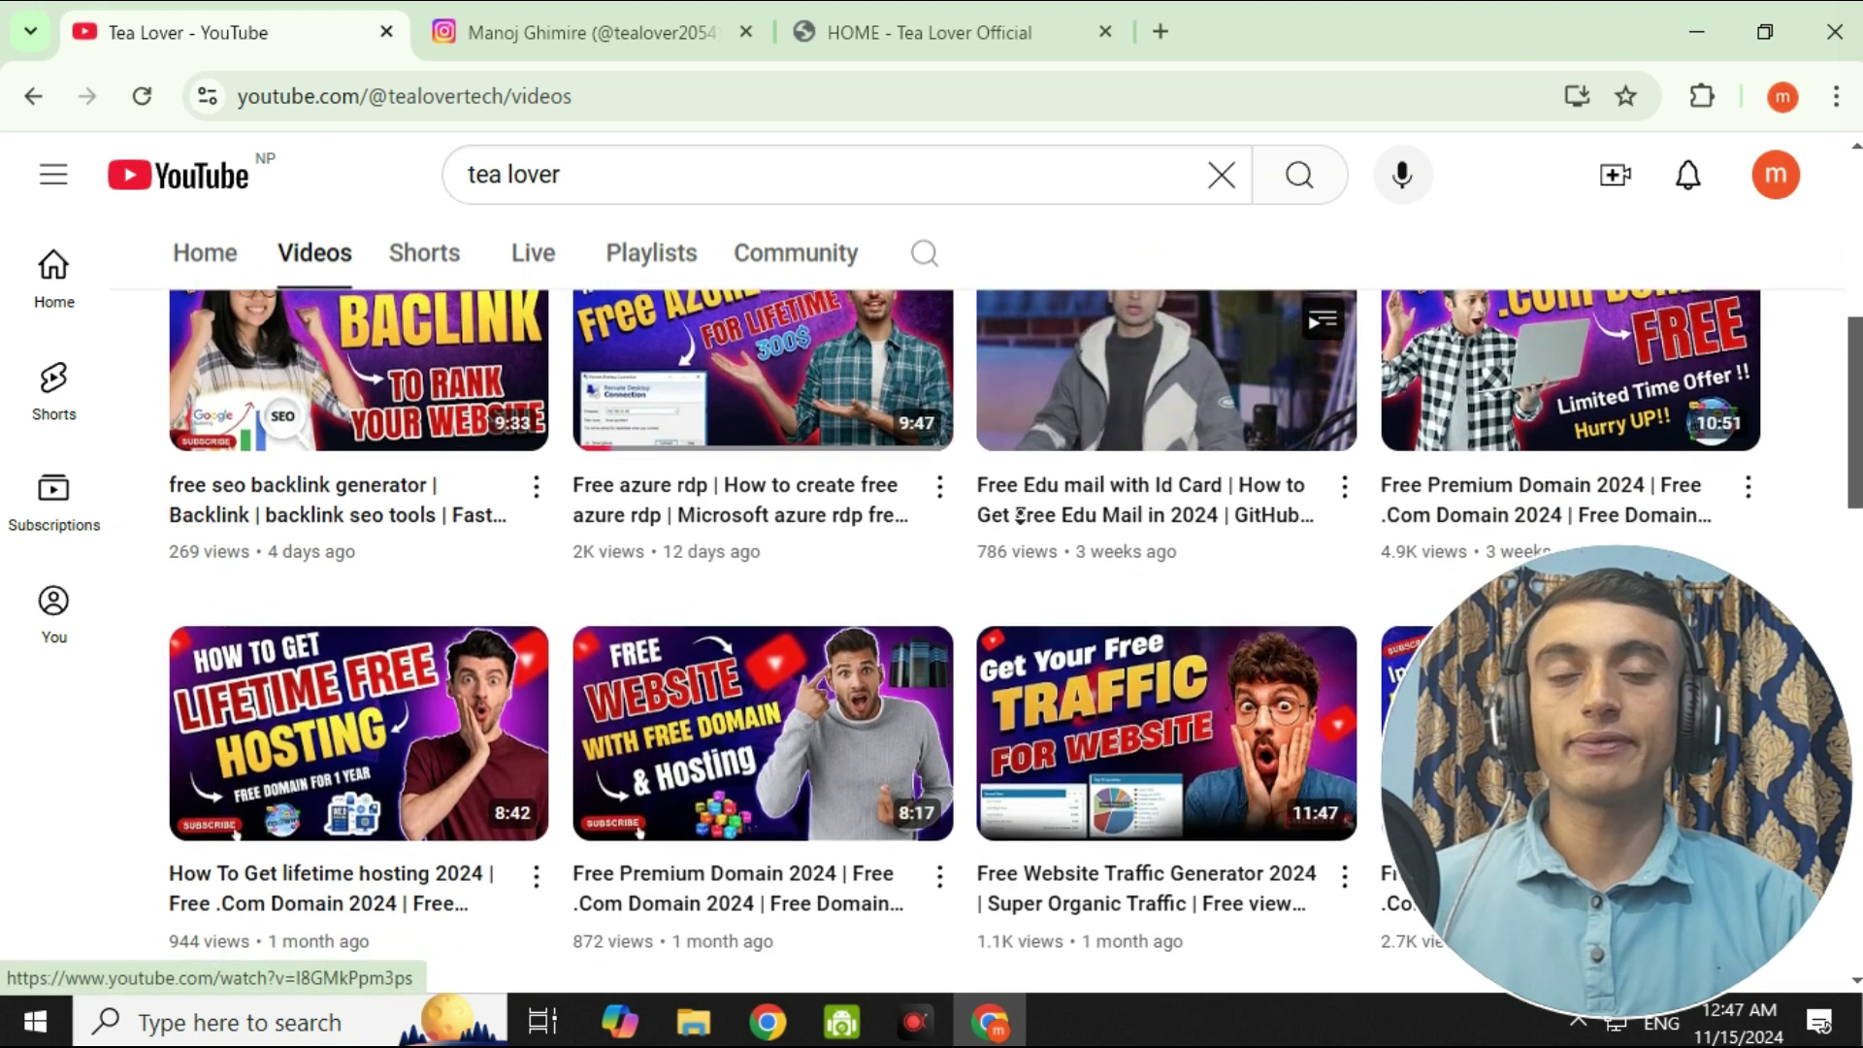
{"action": "scroll", "coordinate": [1020, 518], "scroll_direction": "down", "scroll_amount": 1}
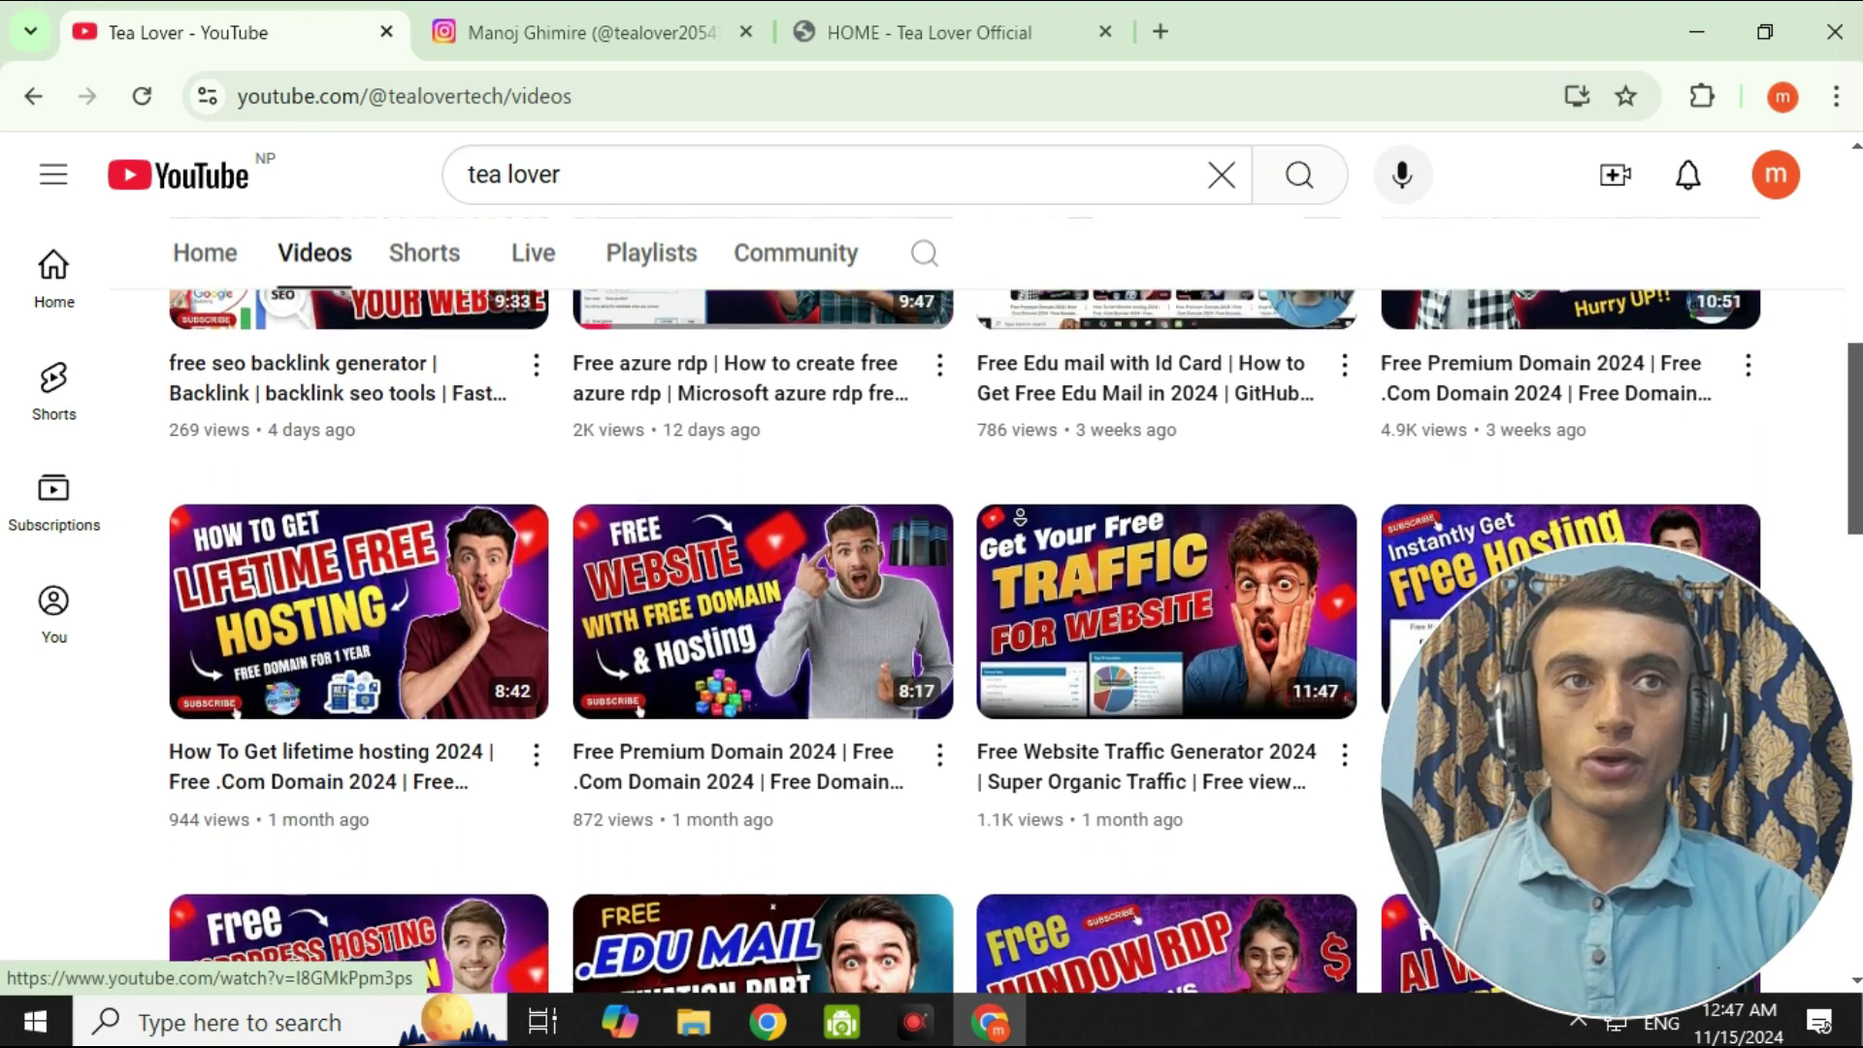
{"action": "scroll", "coordinate": [1020, 515], "scroll_direction": "down", "scroll_amount": 1}
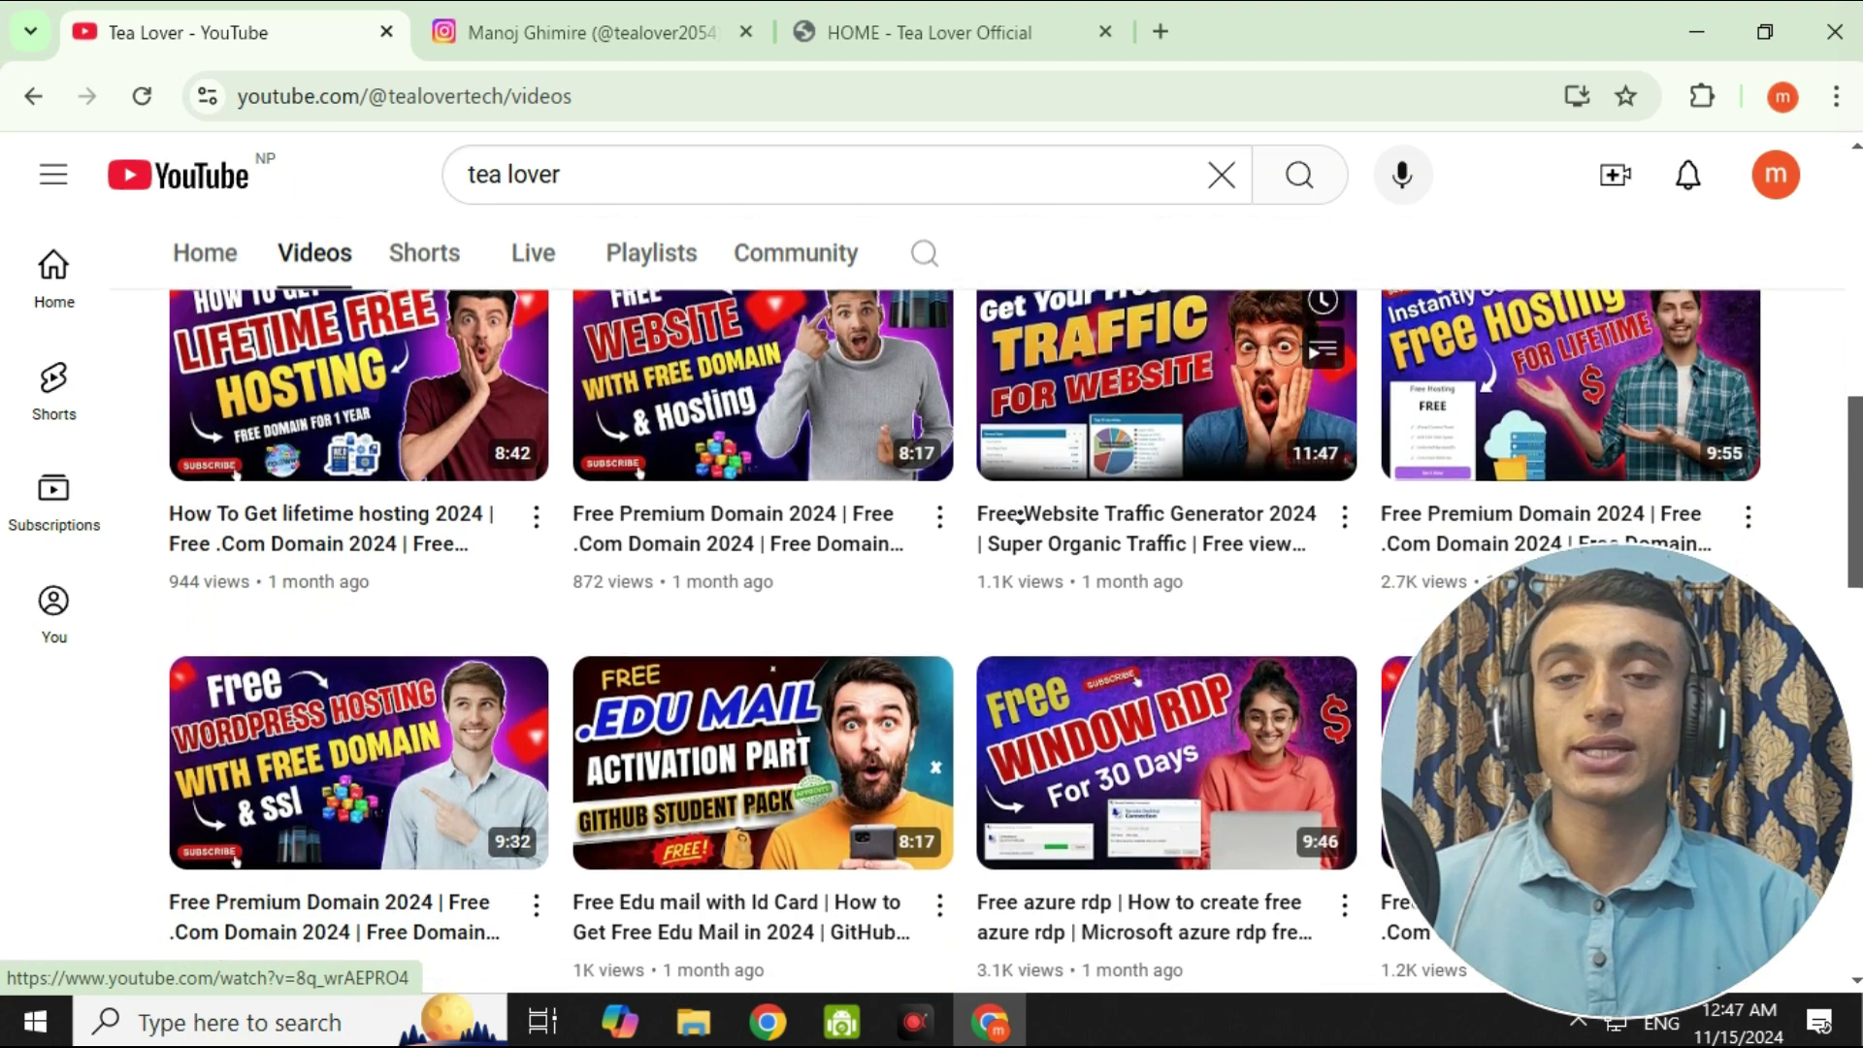
{"action": "scroll", "coordinate": [1020, 518], "scroll_direction": "down", "scroll_amount": 1}
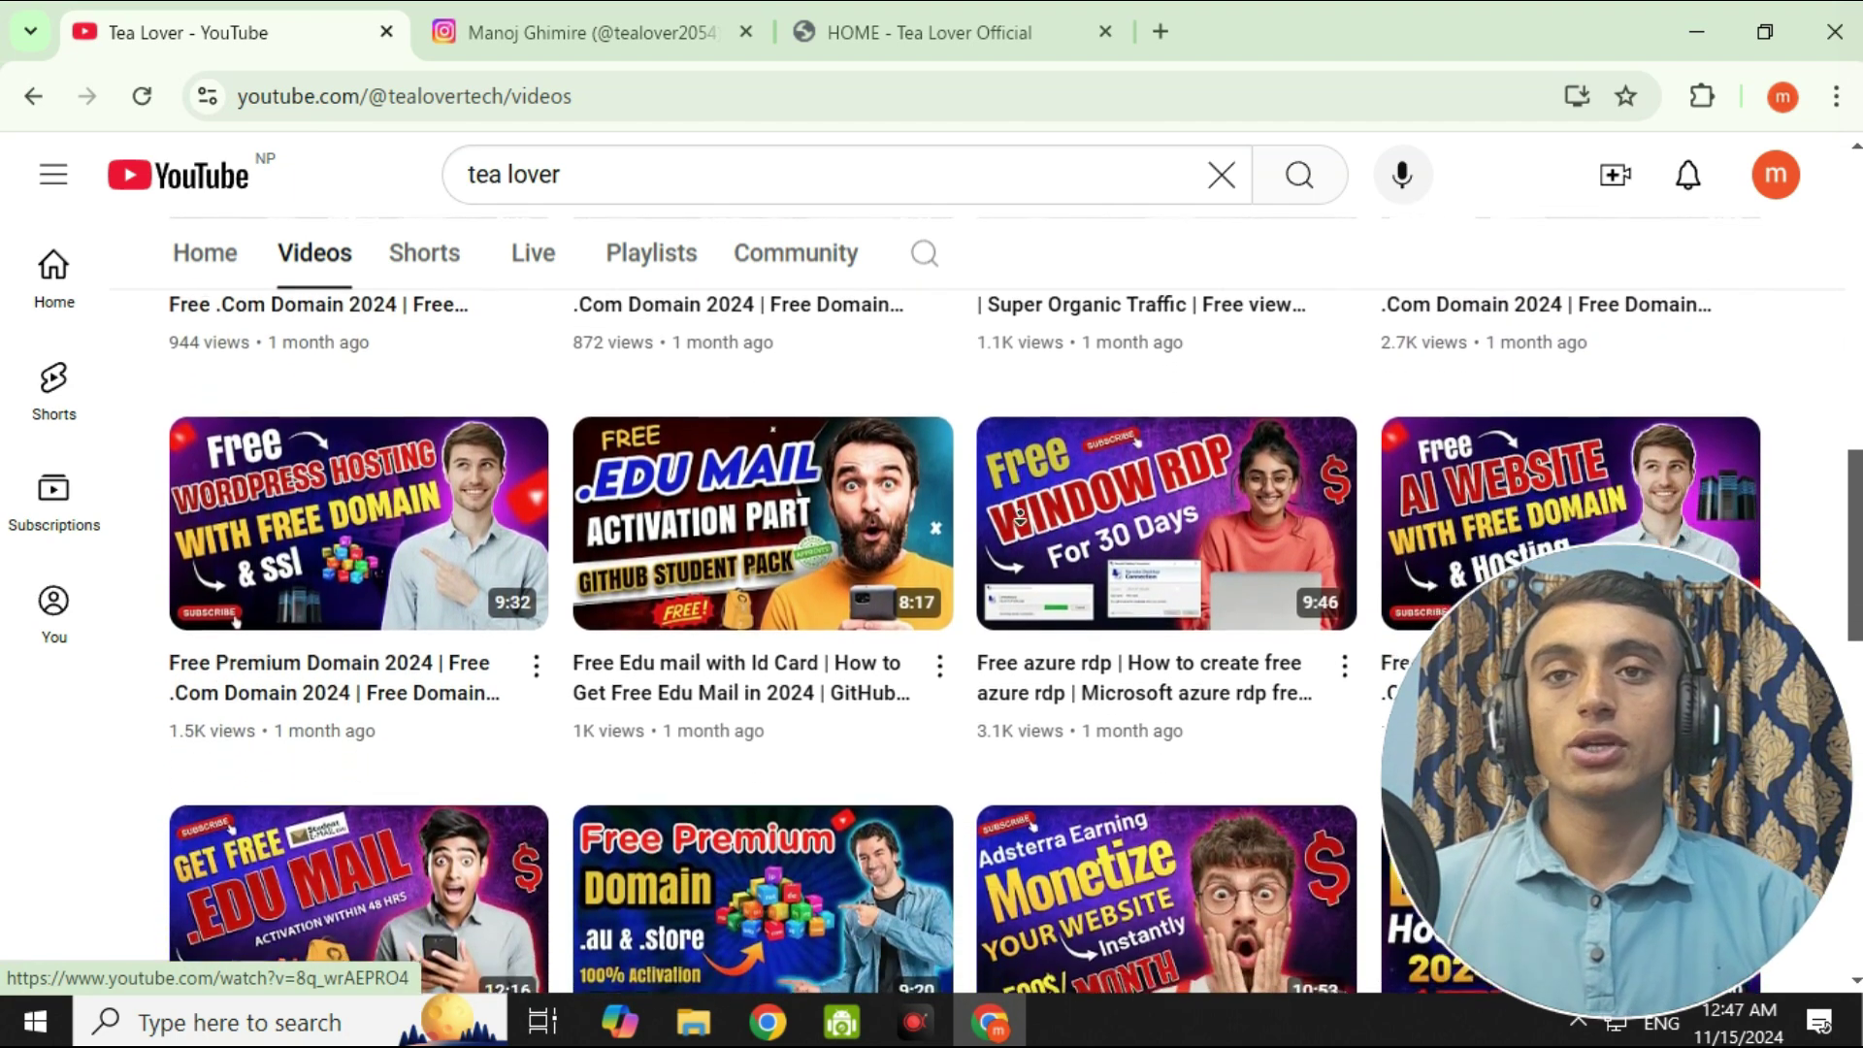
{"action": "scroll", "coordinate": [1020, 515], "scroll_direction": "down", "scroll_amount": 1}
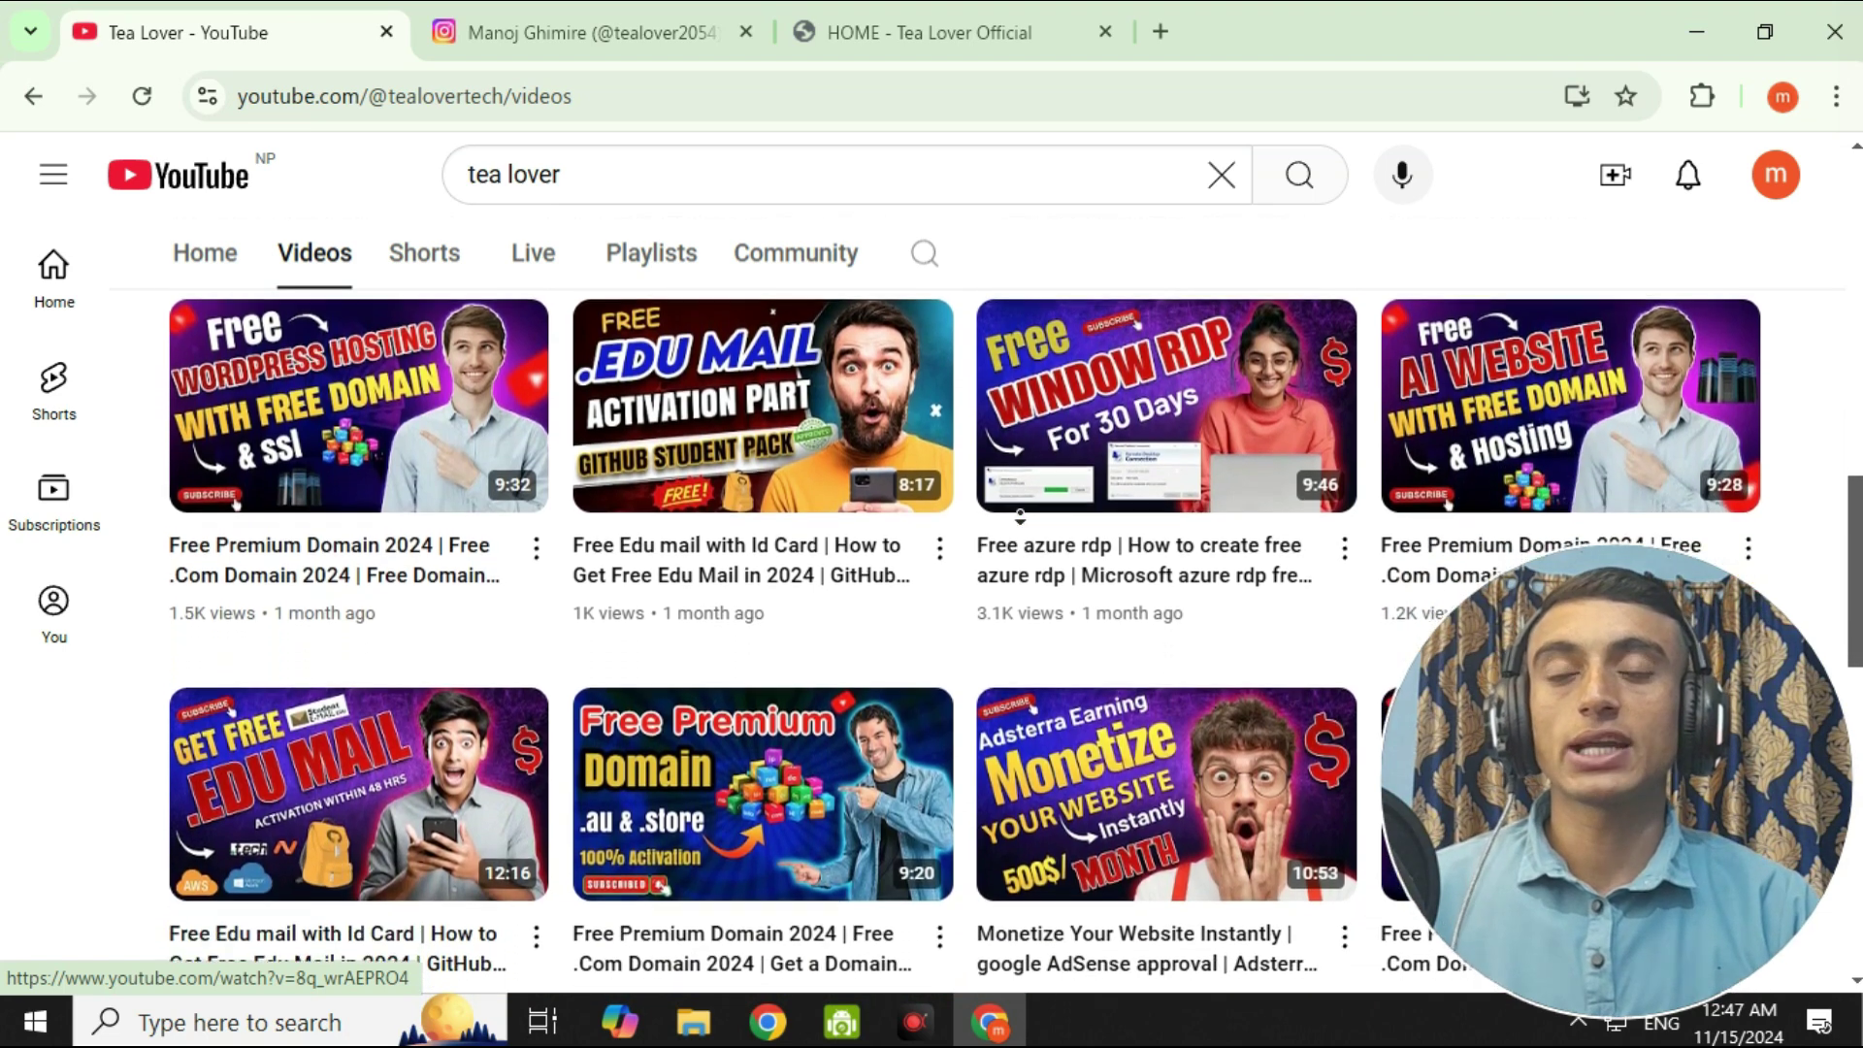
{"action": "scroll", "coordinate": [1020, 515], "scroll_direction": "down", "scroll_amount": 1}
{"action": "scroll", "coordinate": [1020, 517], "scroll_direction": "down", "scroll_amount": 1}
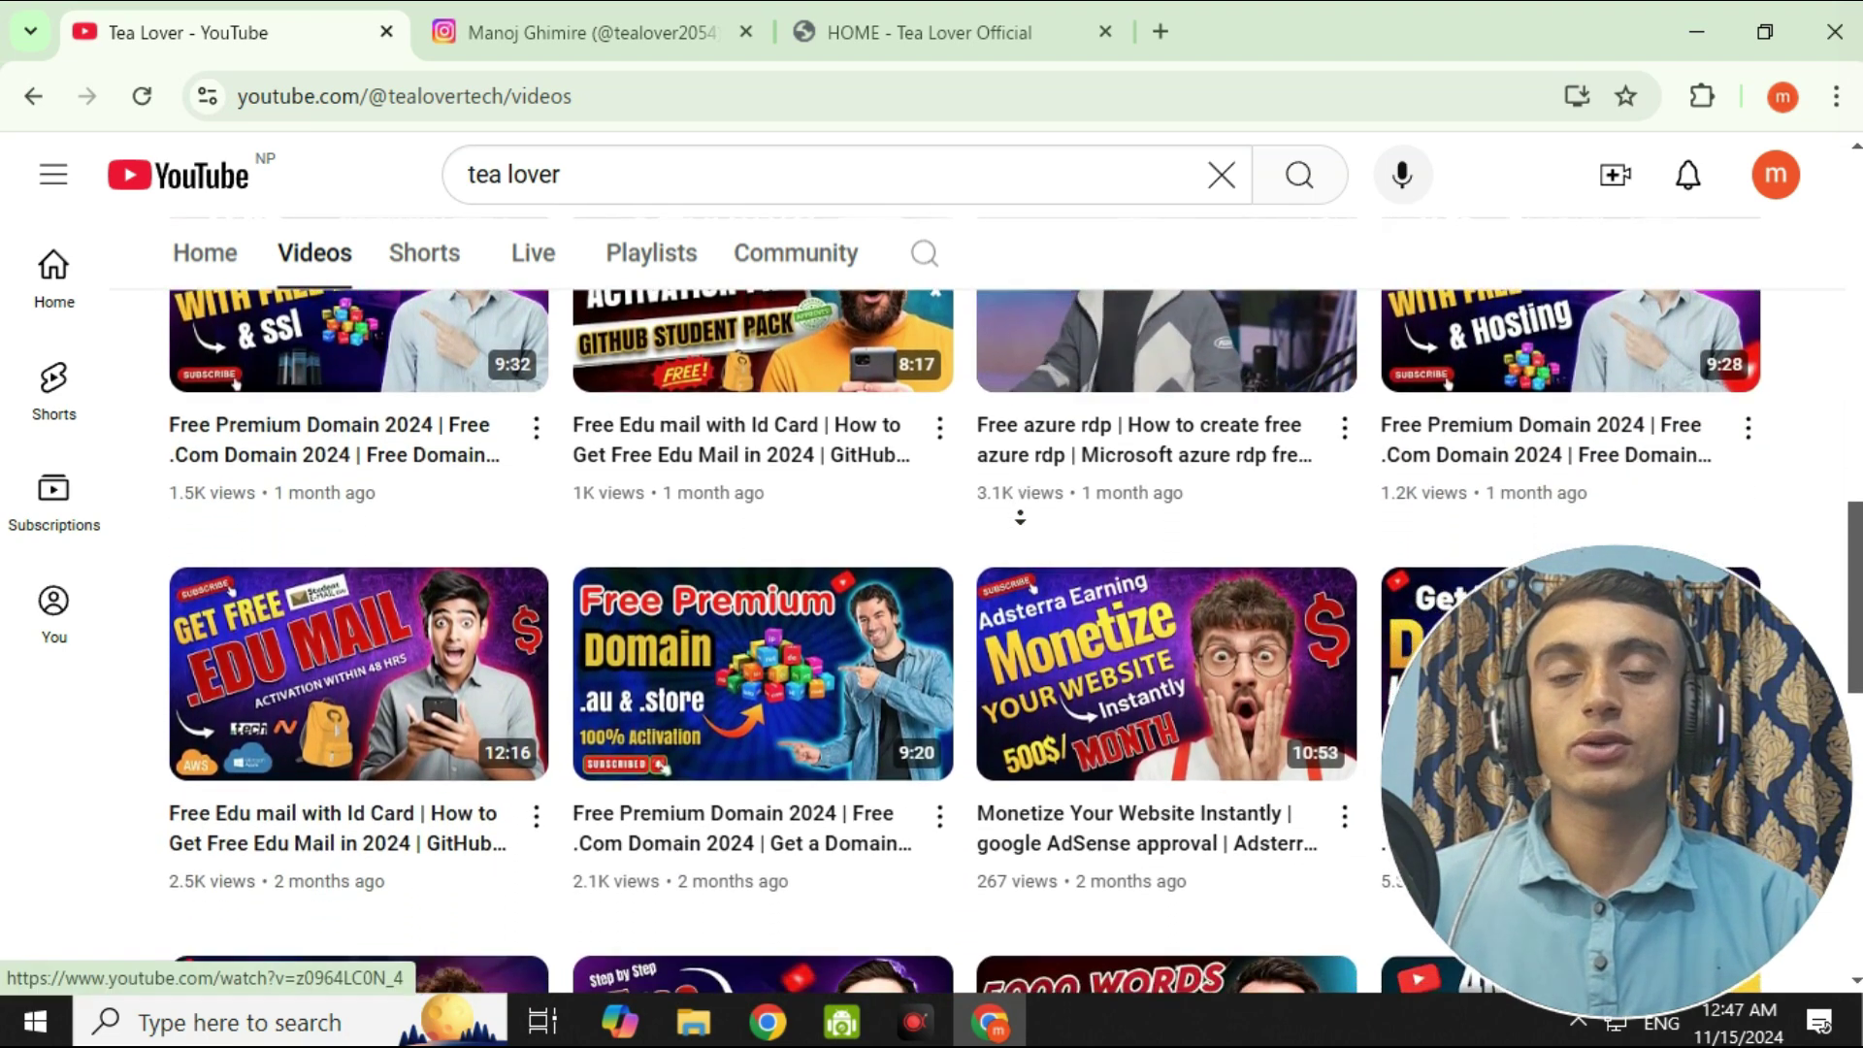
{"action": "scroll", "coordinate": [1019, 517], "scroll_direction": "down", "scroll_amount": 3}
{"action": "scroll", "coordinate": [1020, 518], "scroll_direction": "down", "scroll_amount": 1}
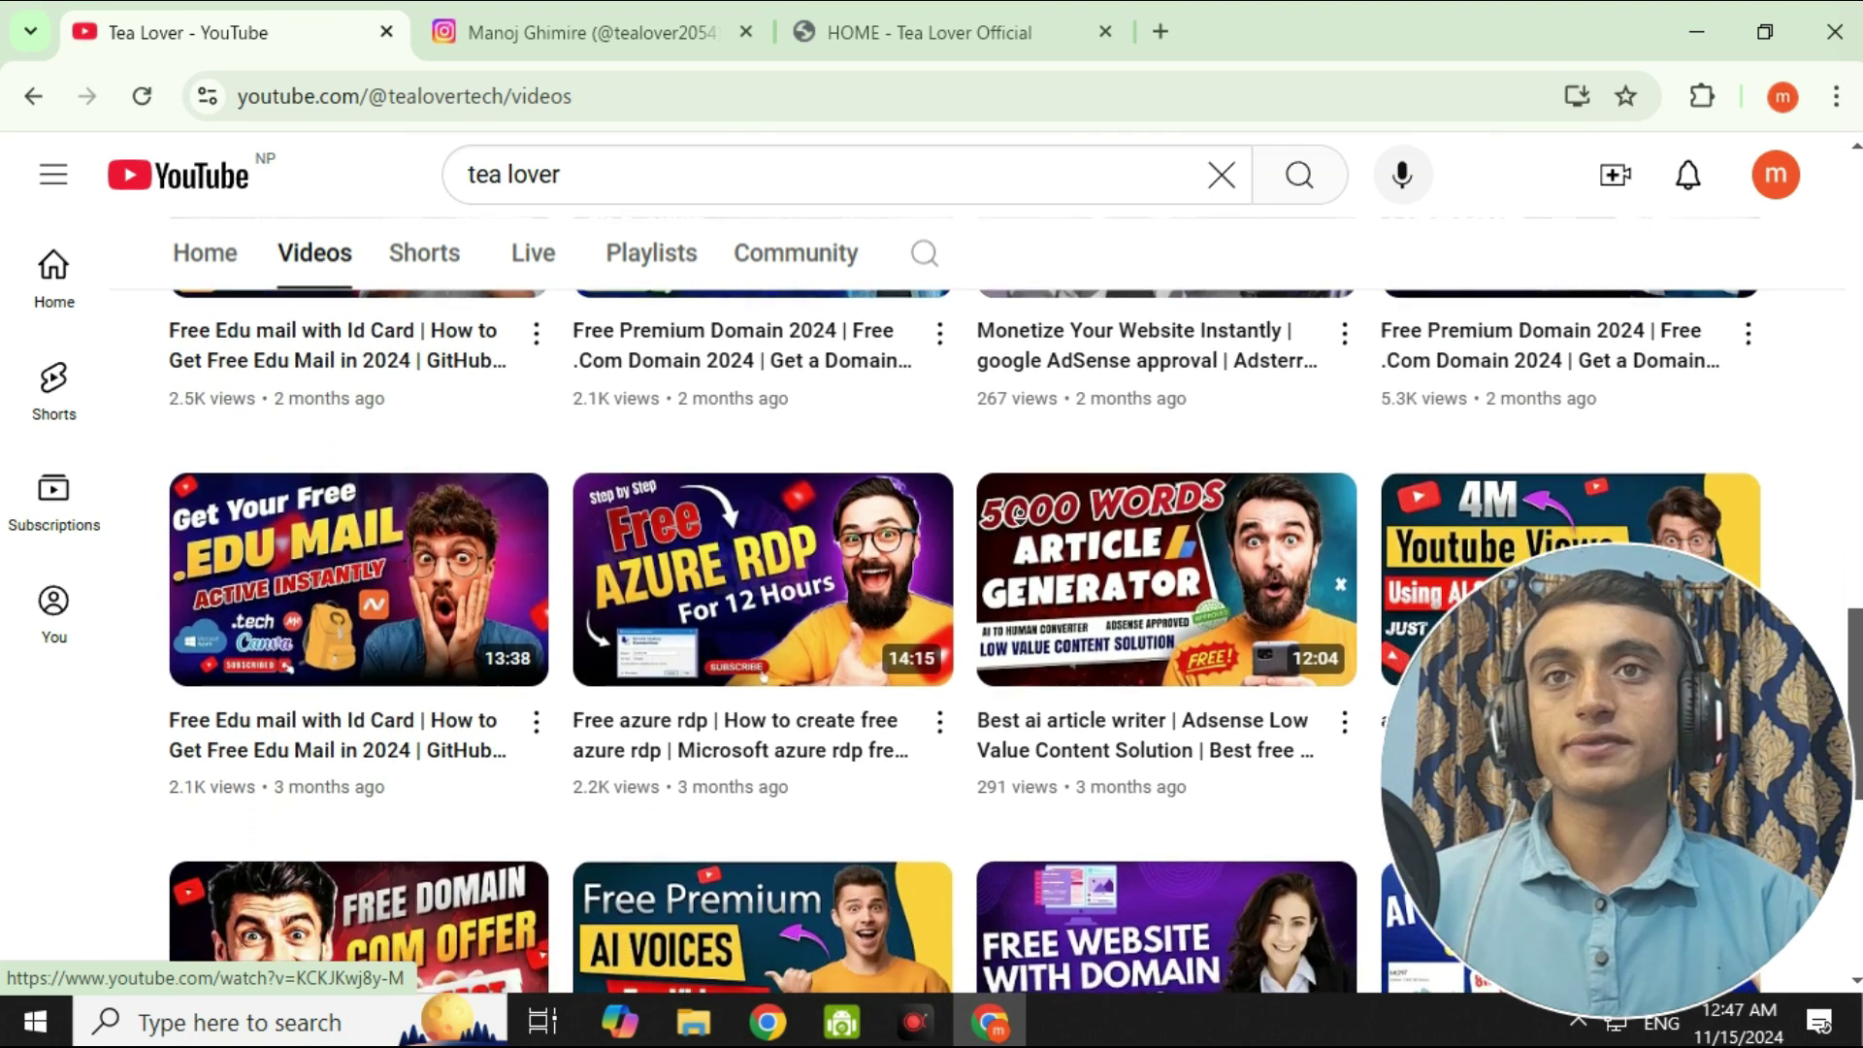
{"action": "scroll", "coordinate": [1020, 514], "scroll_direction": "down", "scroll_amount": 1}
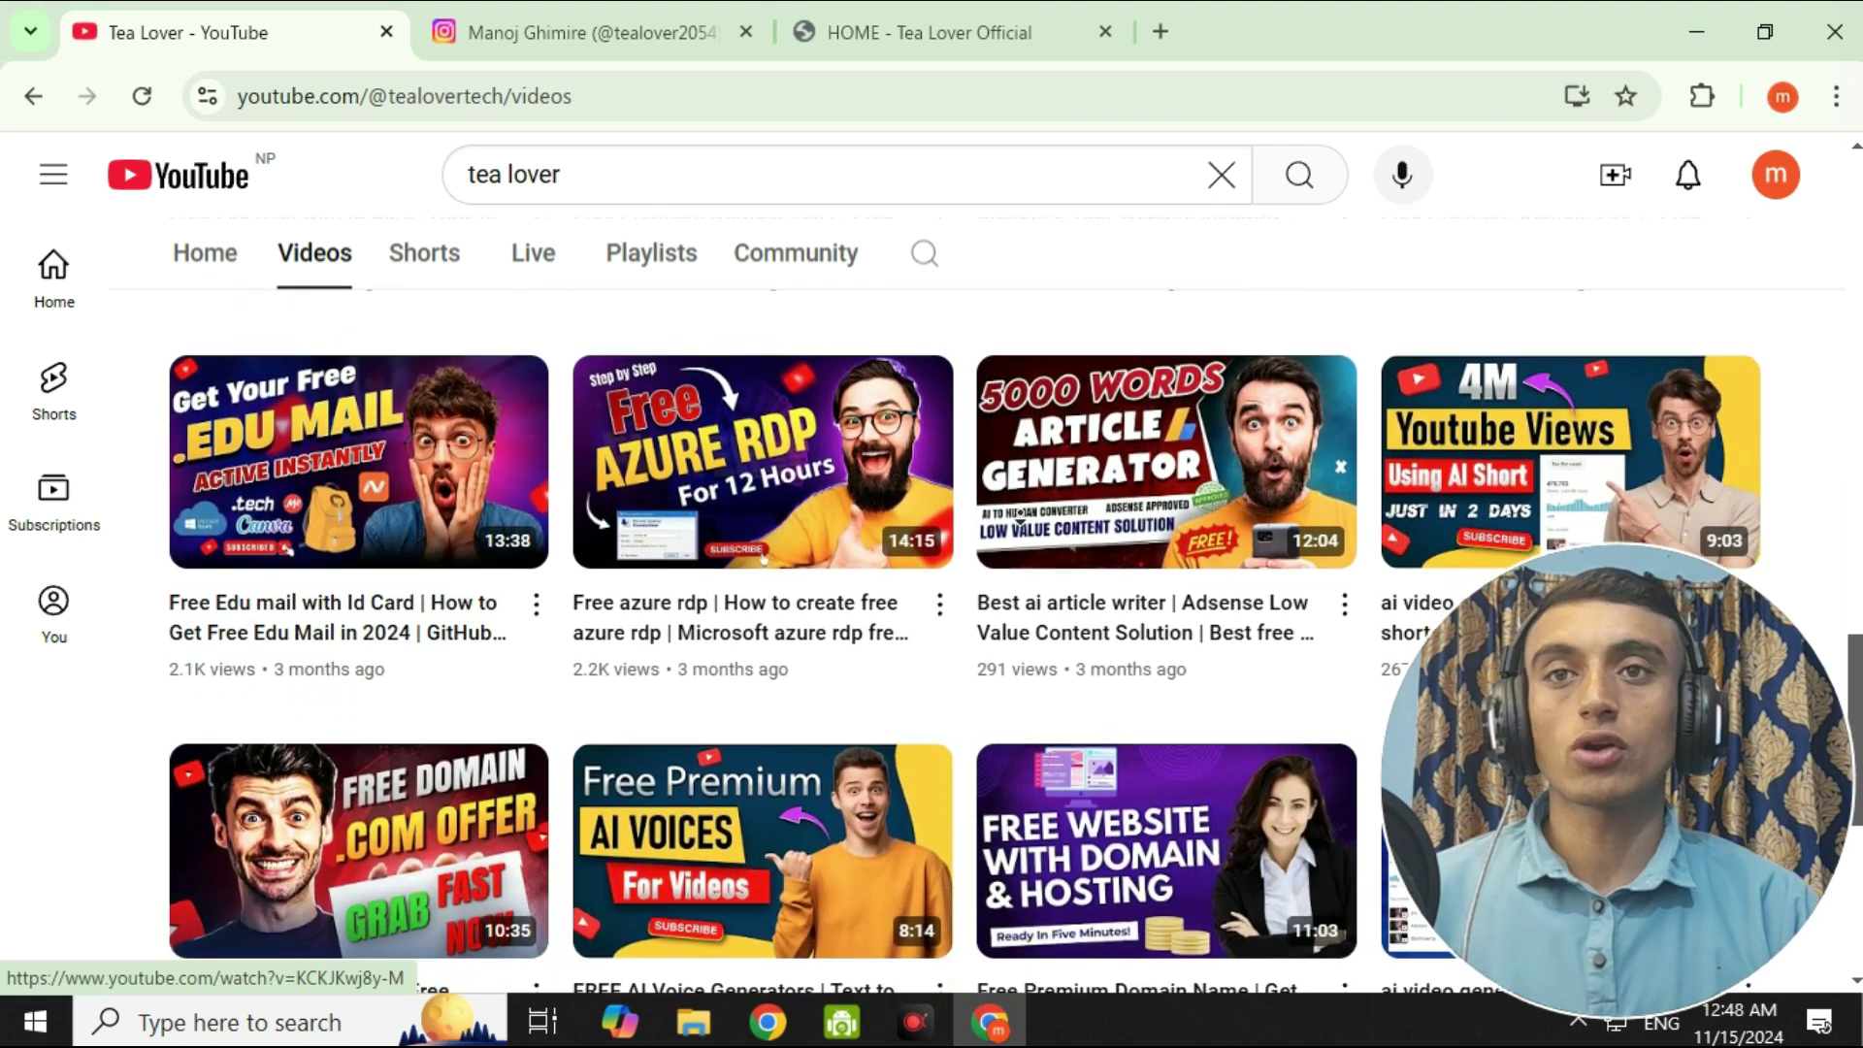
{"action": "scroll", "coordinate": [1020, 517], "scroll_direction": "down", "scroll_amount": 1}
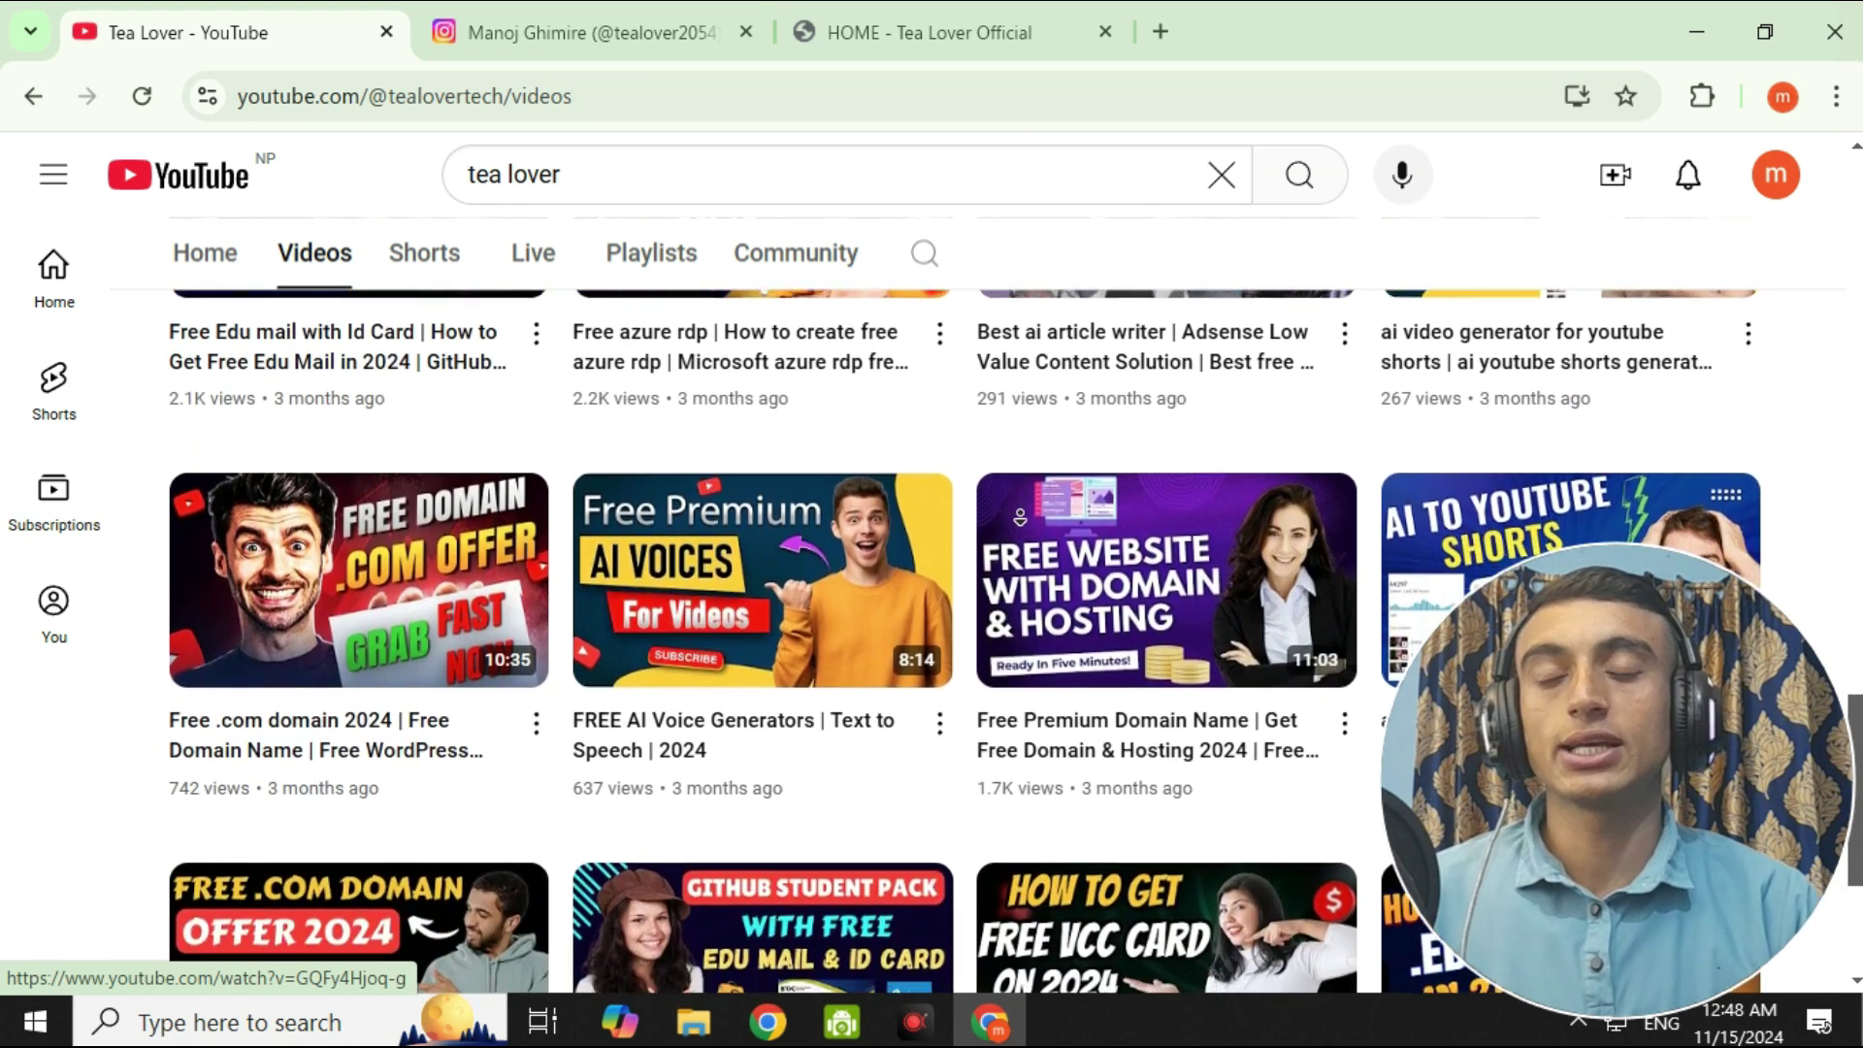
{"action": "scroll", "coordinate": [1020, 514], "scroll_direction": "down", "scroll_amount": 1}
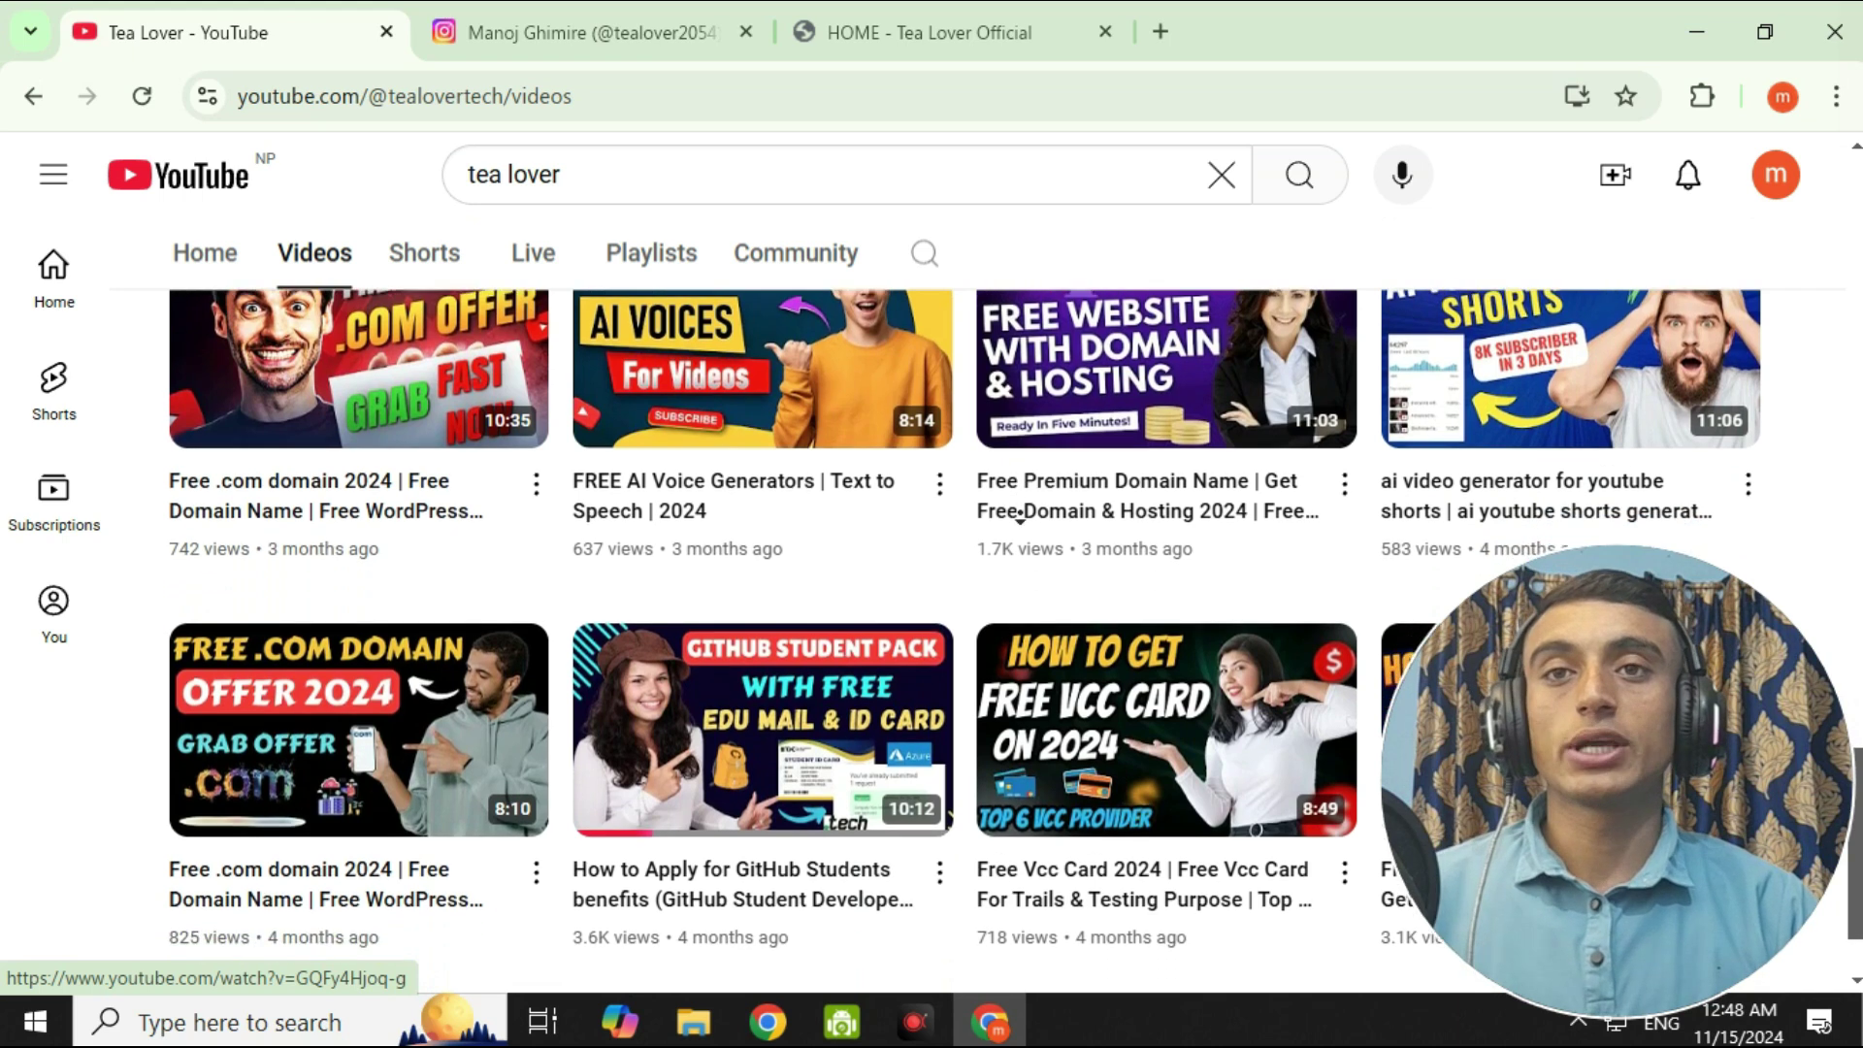
{"action": "scroll", "coordinate": [1020, 518], "scroll_direction": "down", "scroll_amount": 2}
{"action": "scroll", "coordinate": [1020, 517], "scroll_direction": "down", "scroll_amount": 2}
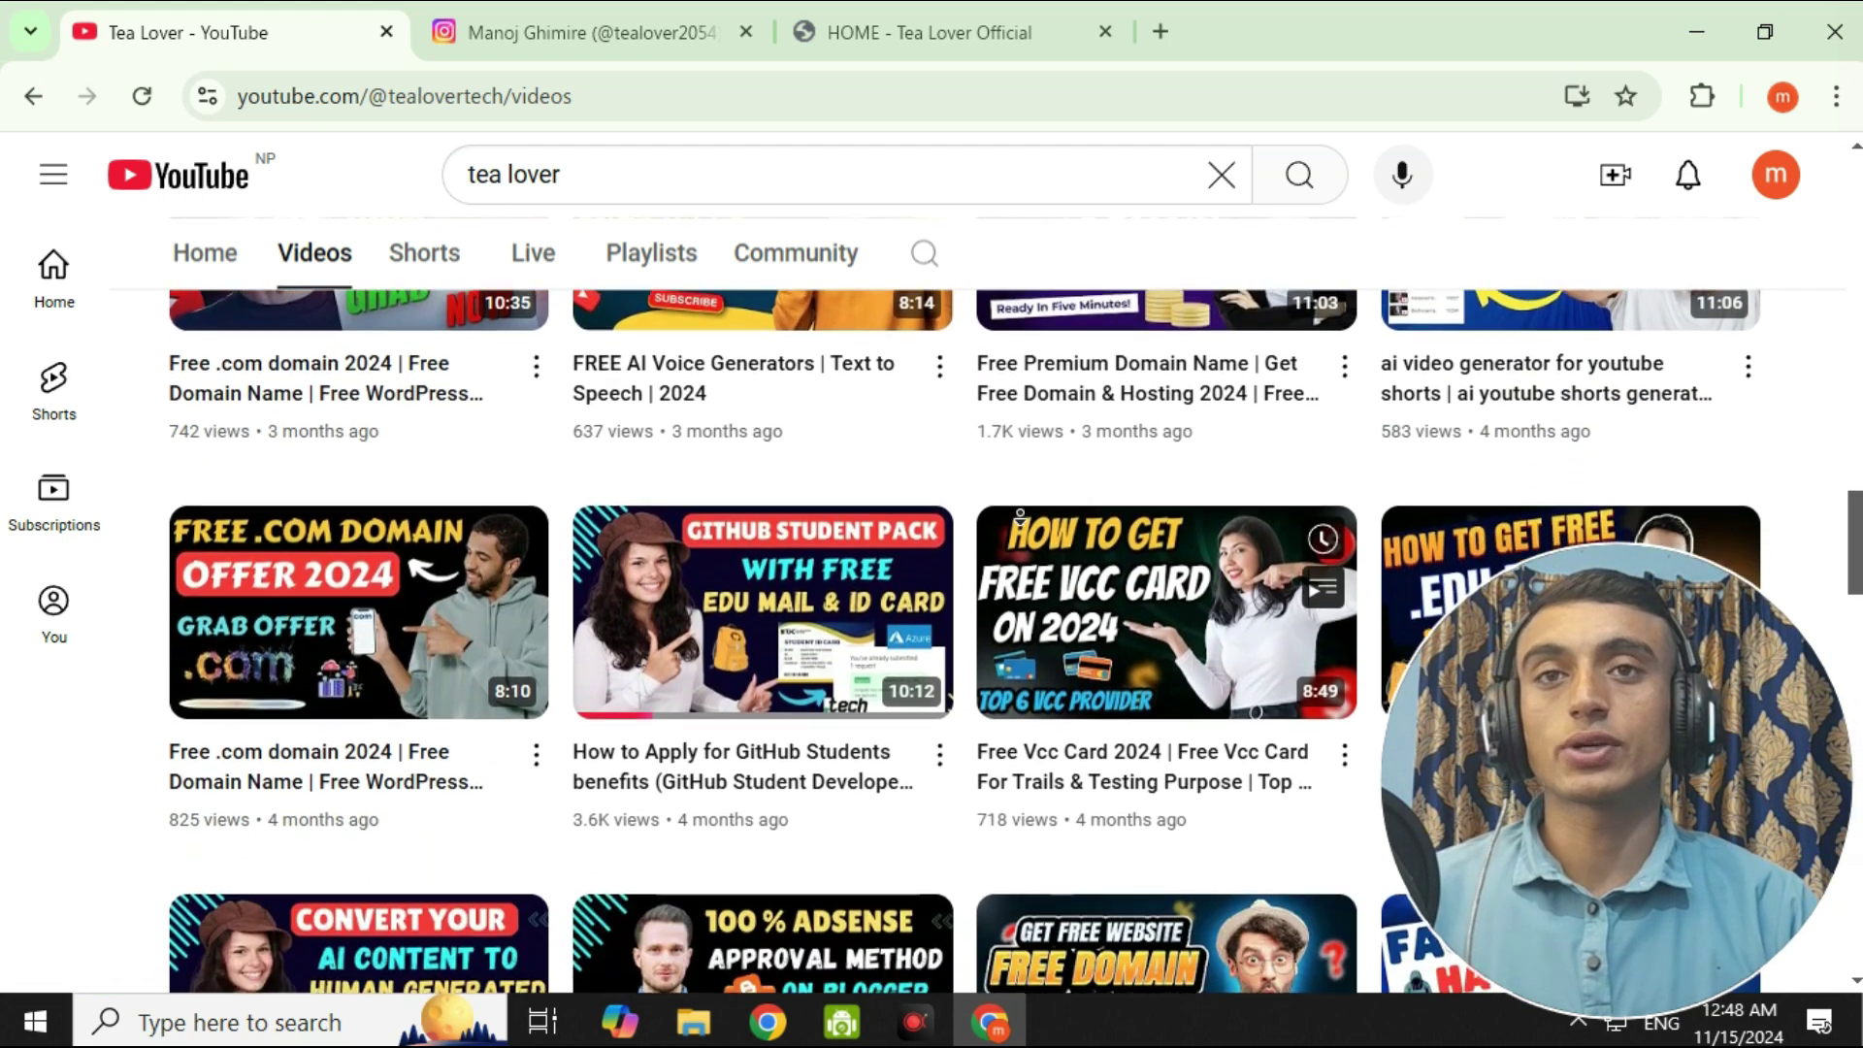
{"action": "scroll", "coordinate": [1020, 517], "scroll_direction": "down", "scroll_amount": 5}
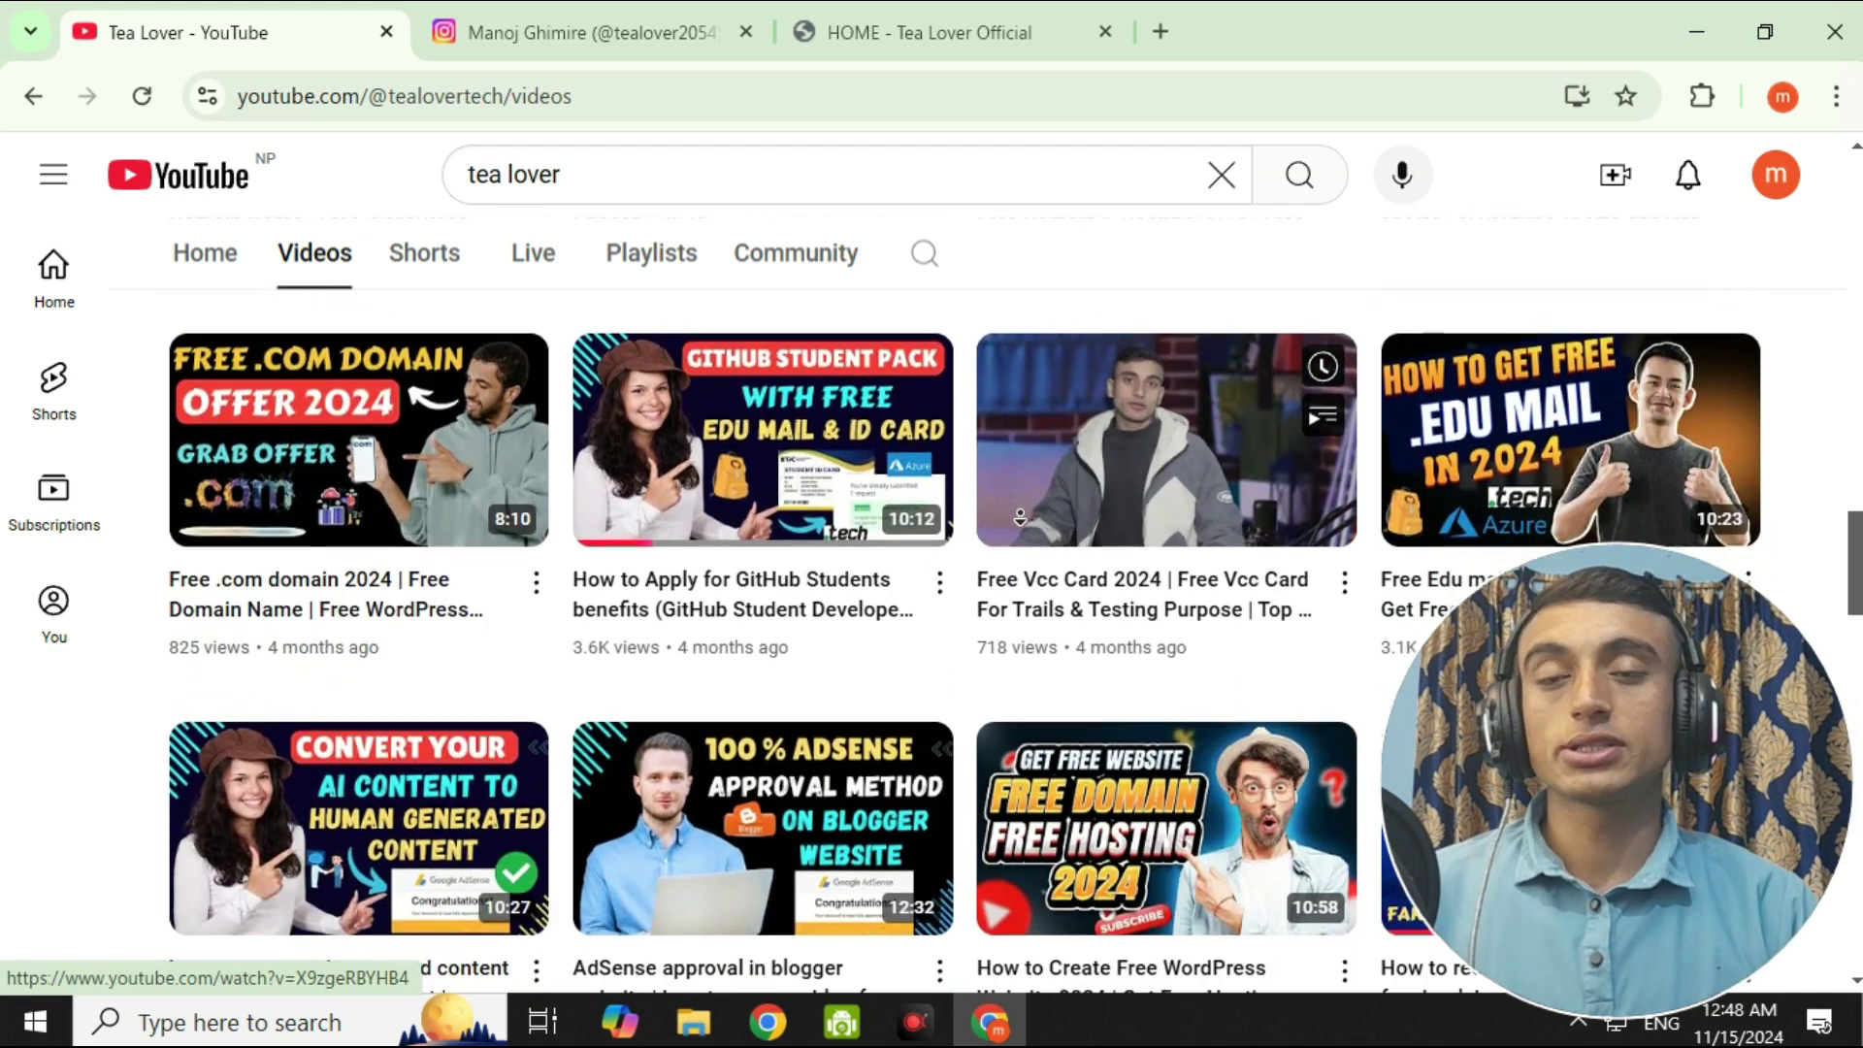
{"action": "scroll", "coordinate": [1020, 517], "scroll_direction": "down", "scroll_amount": 4}
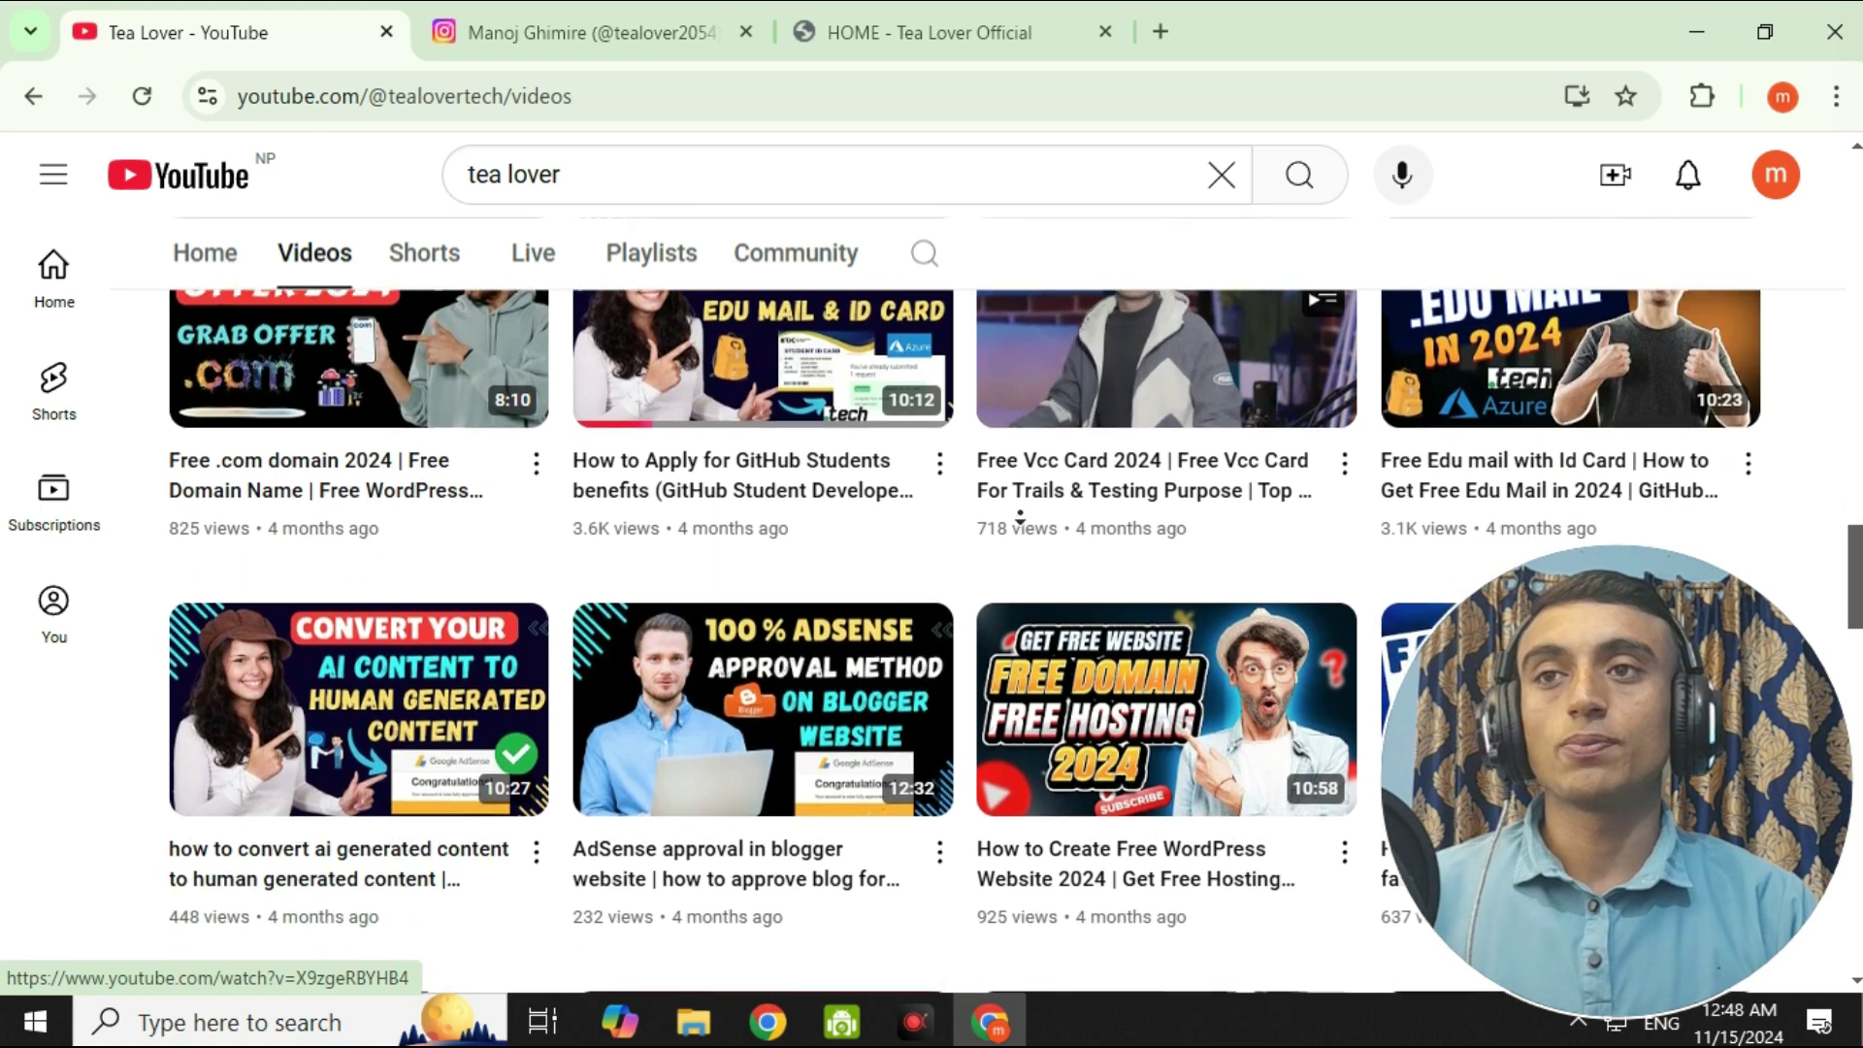
{"action": "scroll", "coordinate": [1020, 517], "scroll_direction": "down", "scroll_amount": 4}
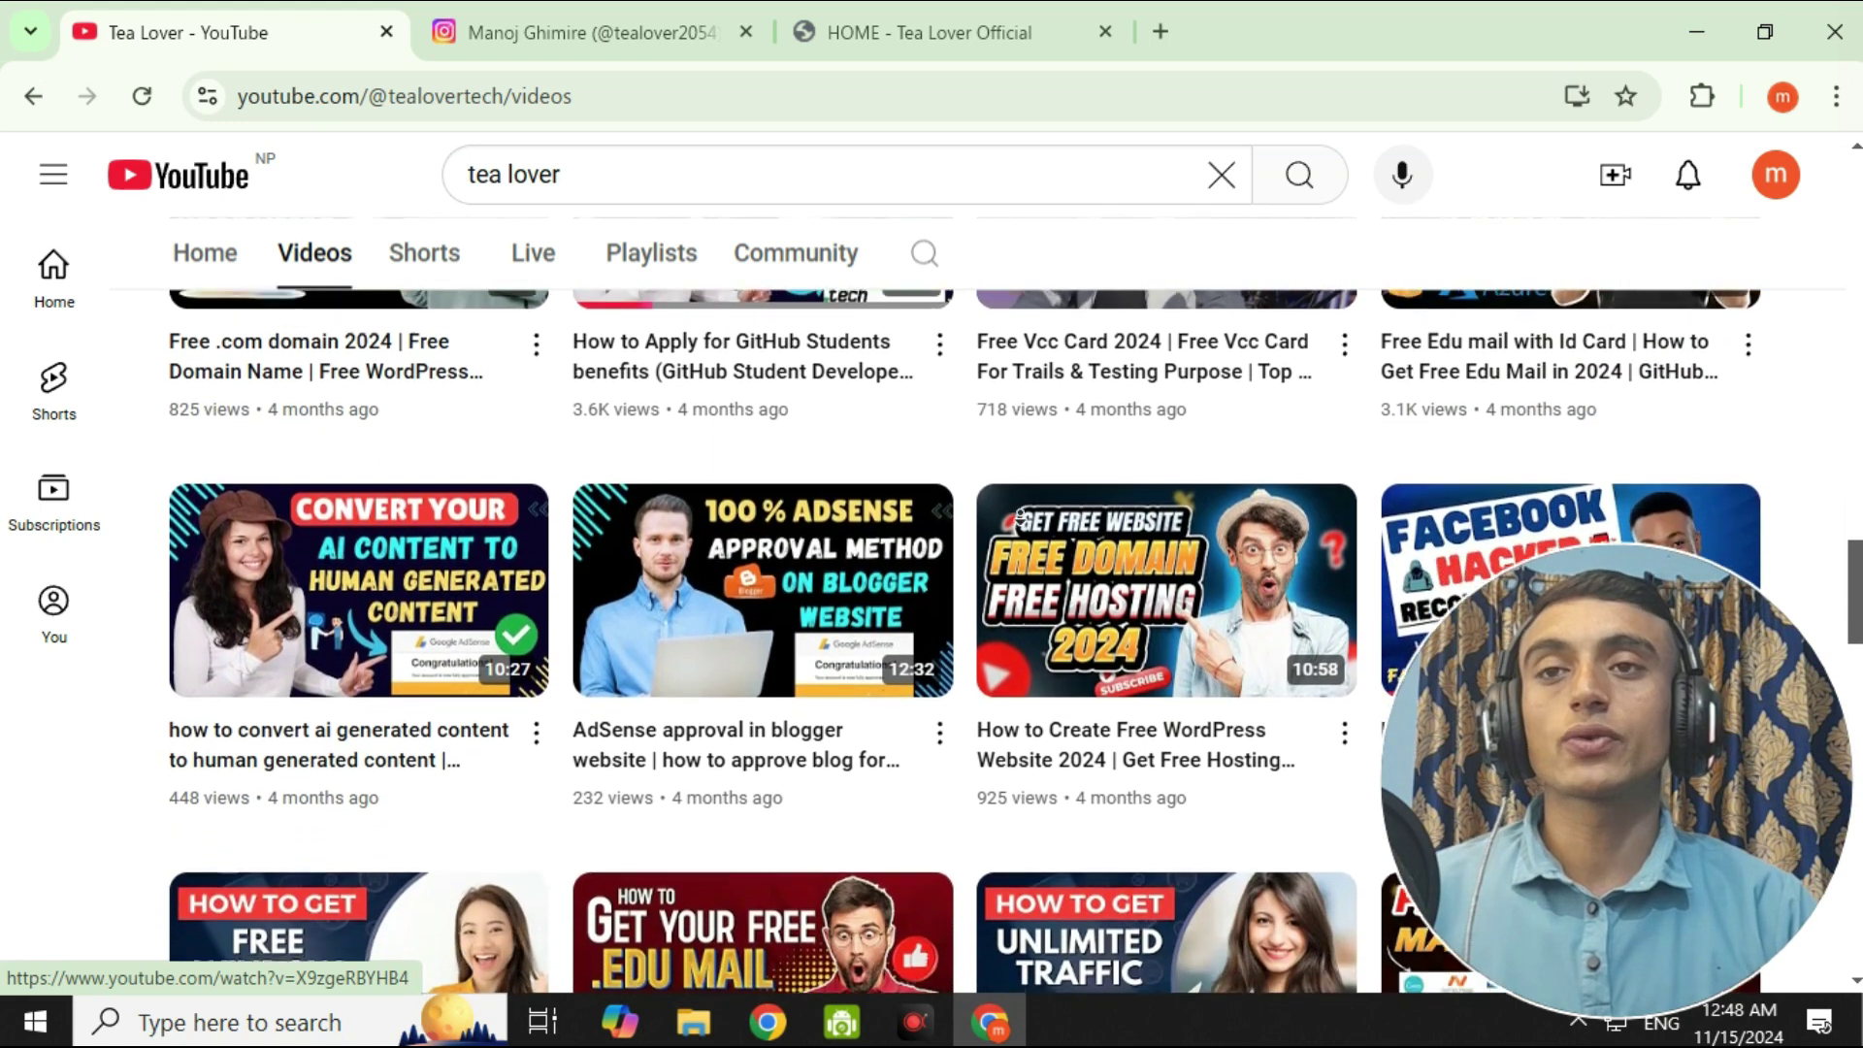
{"action": "scroll", "coordinate": [1019, 514], "scroll_direction": "down", "scroll_amount": 8}
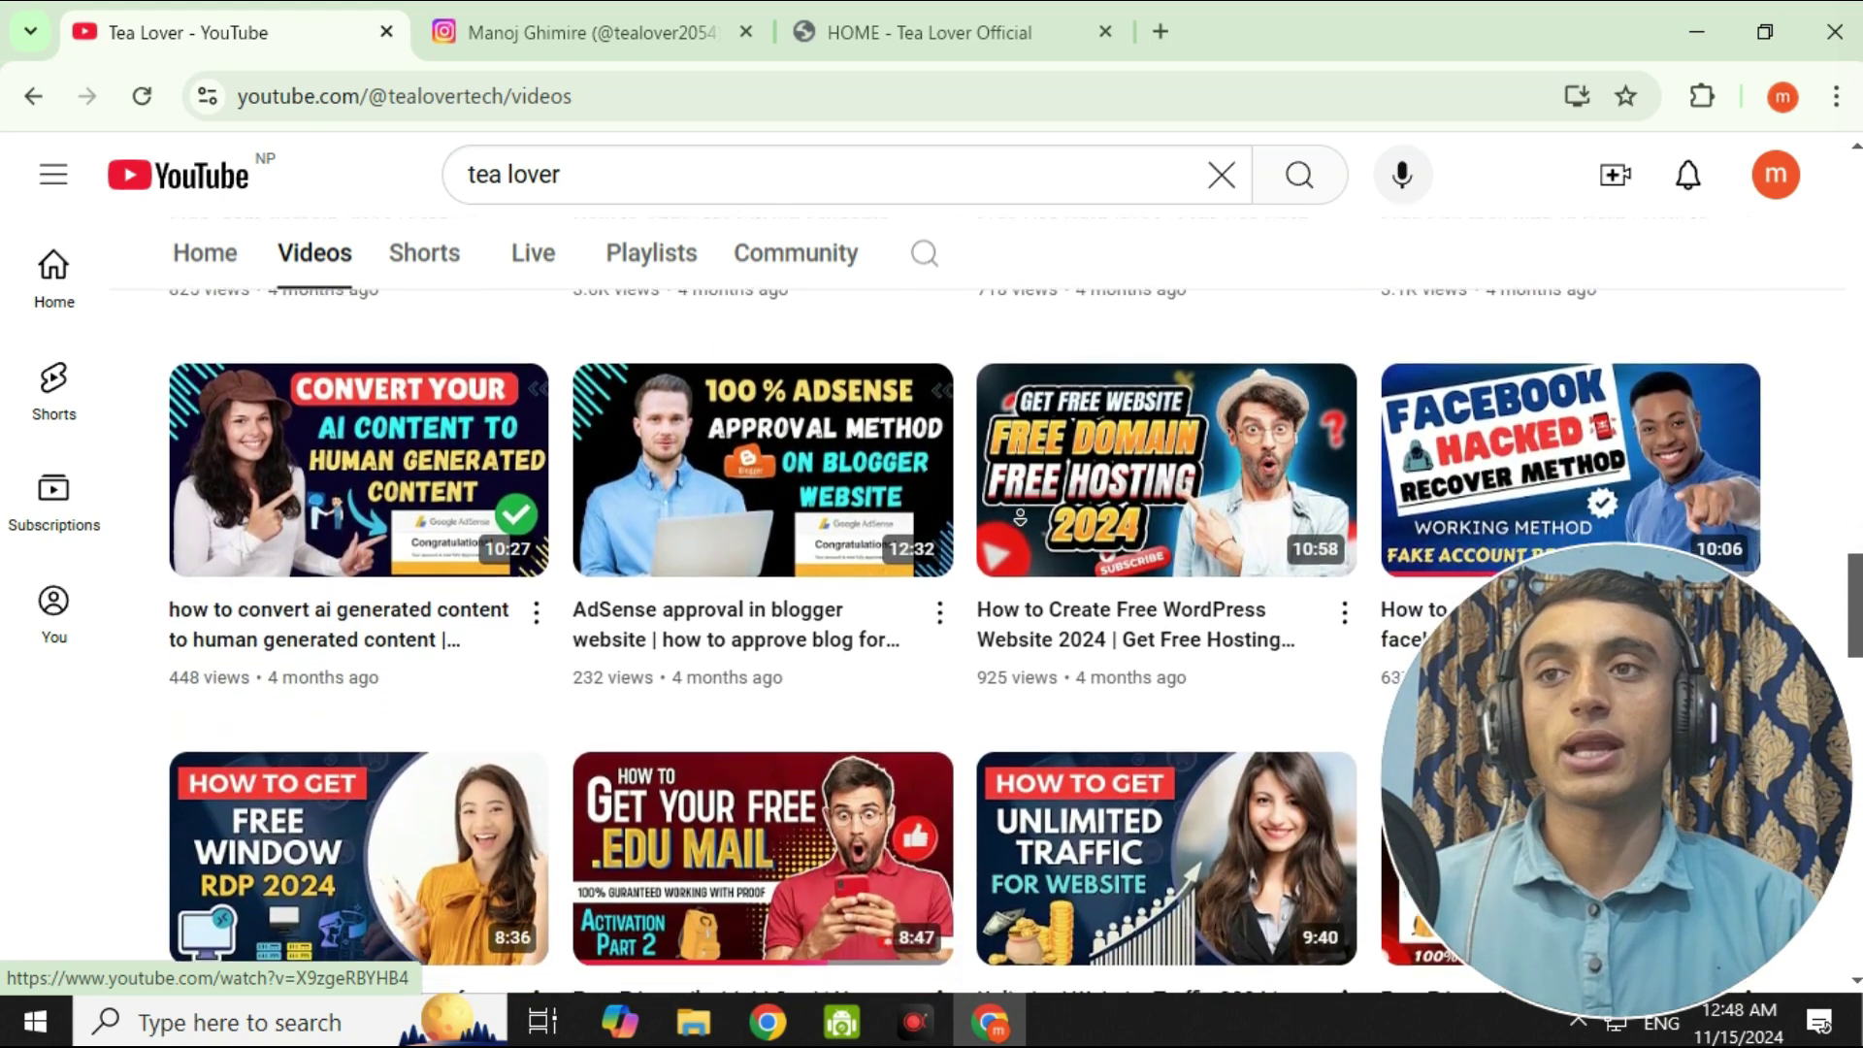
{"action": "scroll", "coordinate": [1020, 518], "scroll_direction": "down", "scroll_amount": 4}
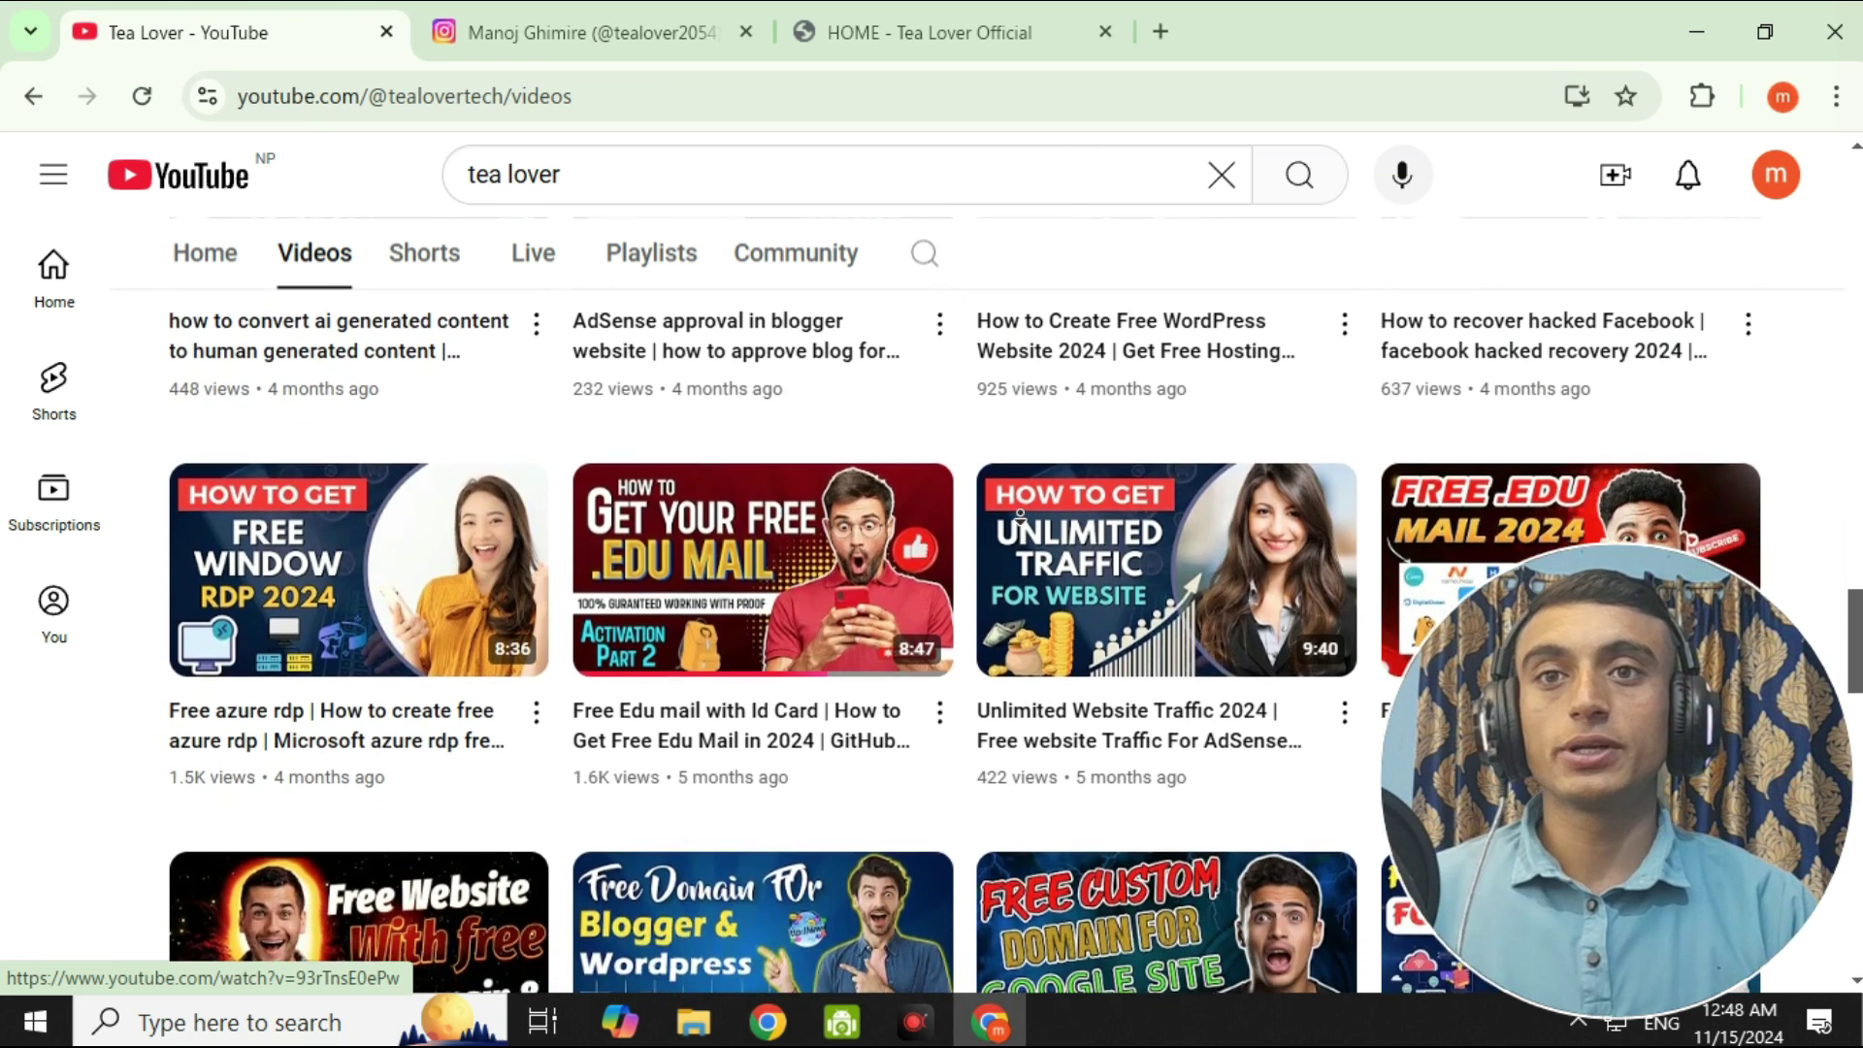
{"action": "scroll", "coordinate": [1020, 515], "scroll_direction": "down", "scroll_amount": 3}
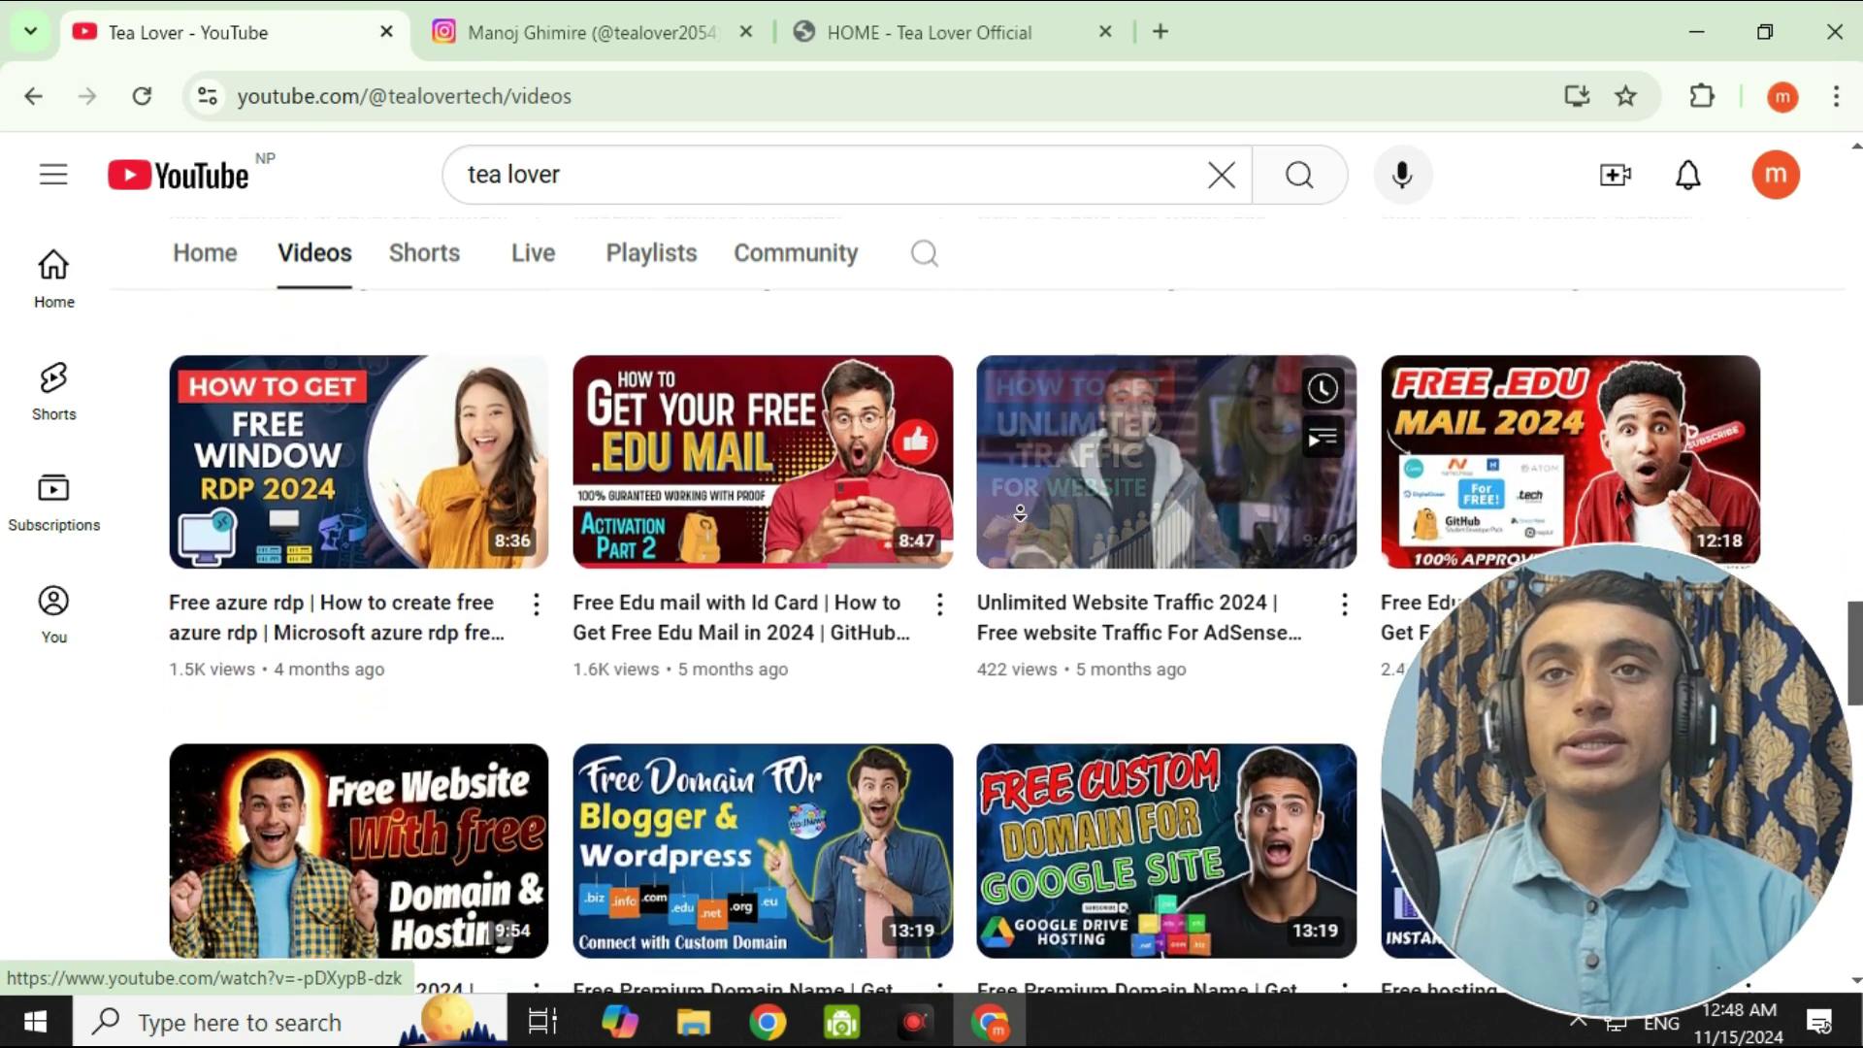
{"action": "scroll", "coordinate": [1020, 512], "scroll_direction": "down", "scroll_amount": 3}
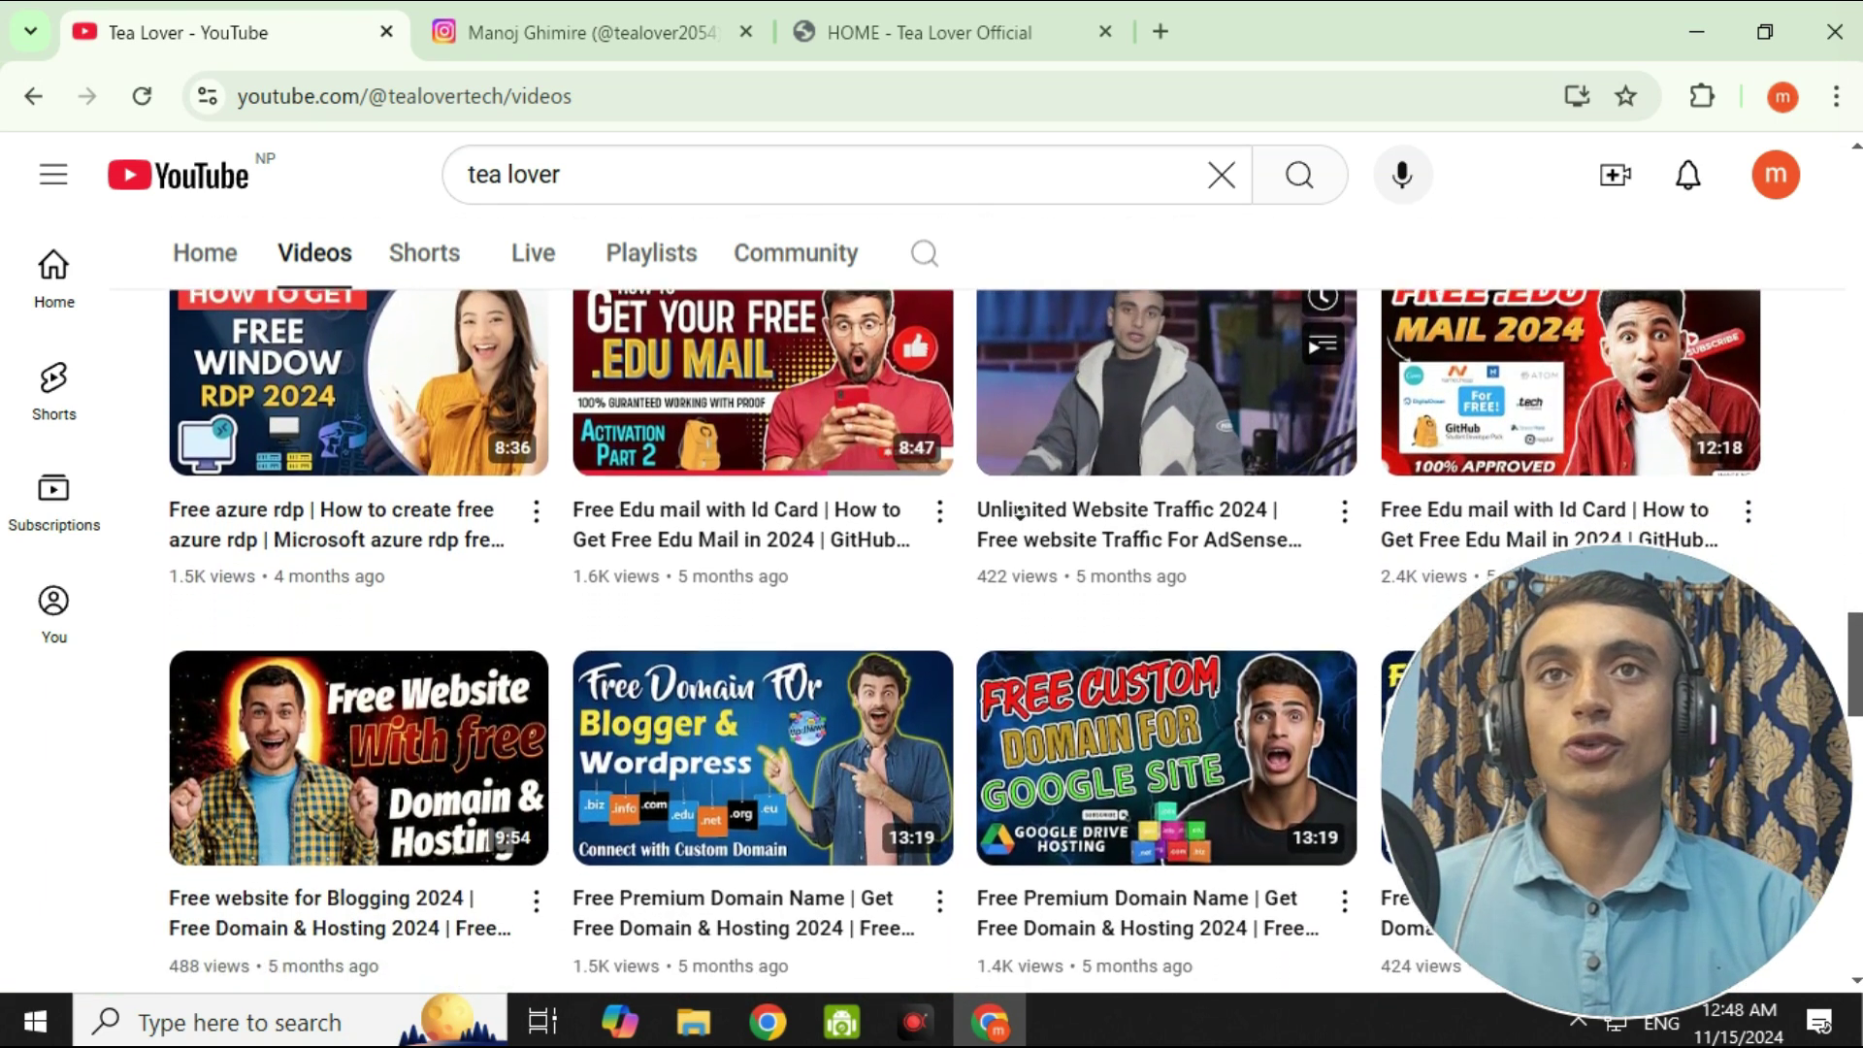
{"action": "scroll", "coordinate": [1020, 512], "scroll_direction": "down", "scroll_amount": 2}
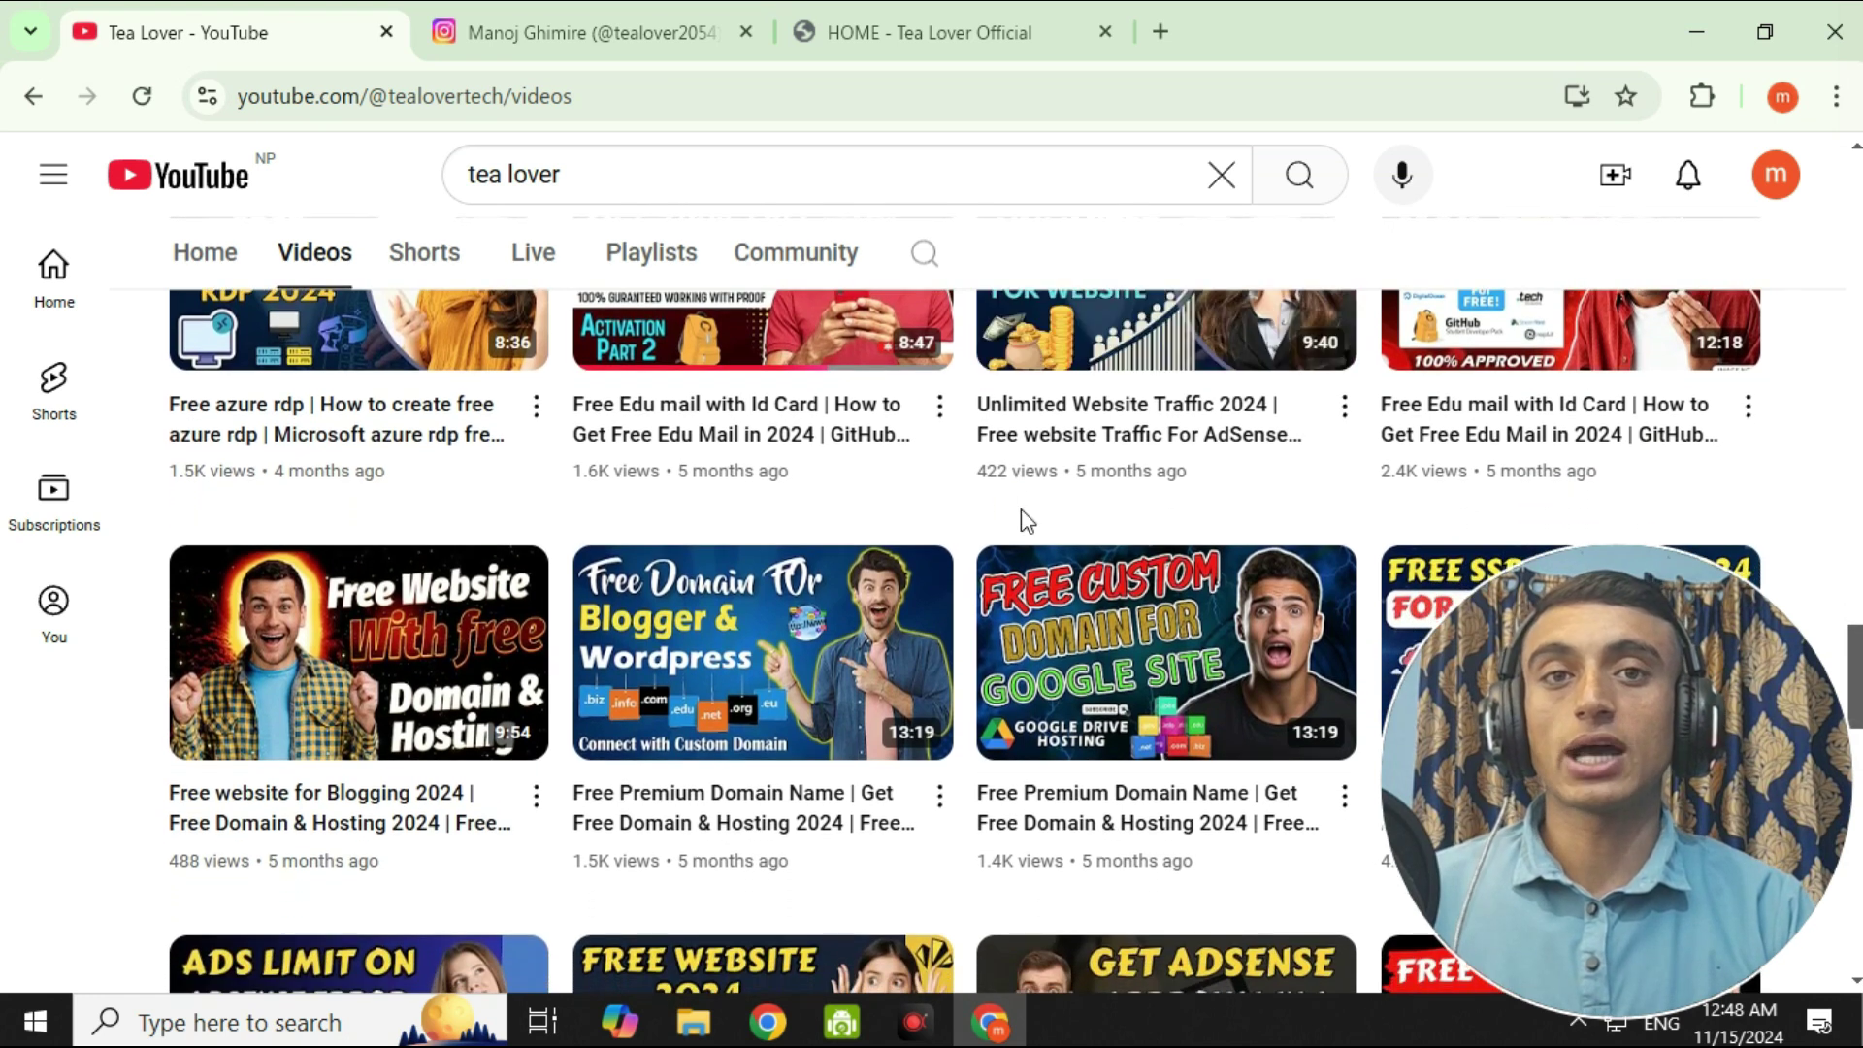
{"action": "scroll", "coordinate": [1025, 516], "scroll_direction": "down", "scroll_amount": 5}
{"action": "scroll", "coordinate": [1025, 516], "scroll_direction": "down", "scroll_amount": 5}
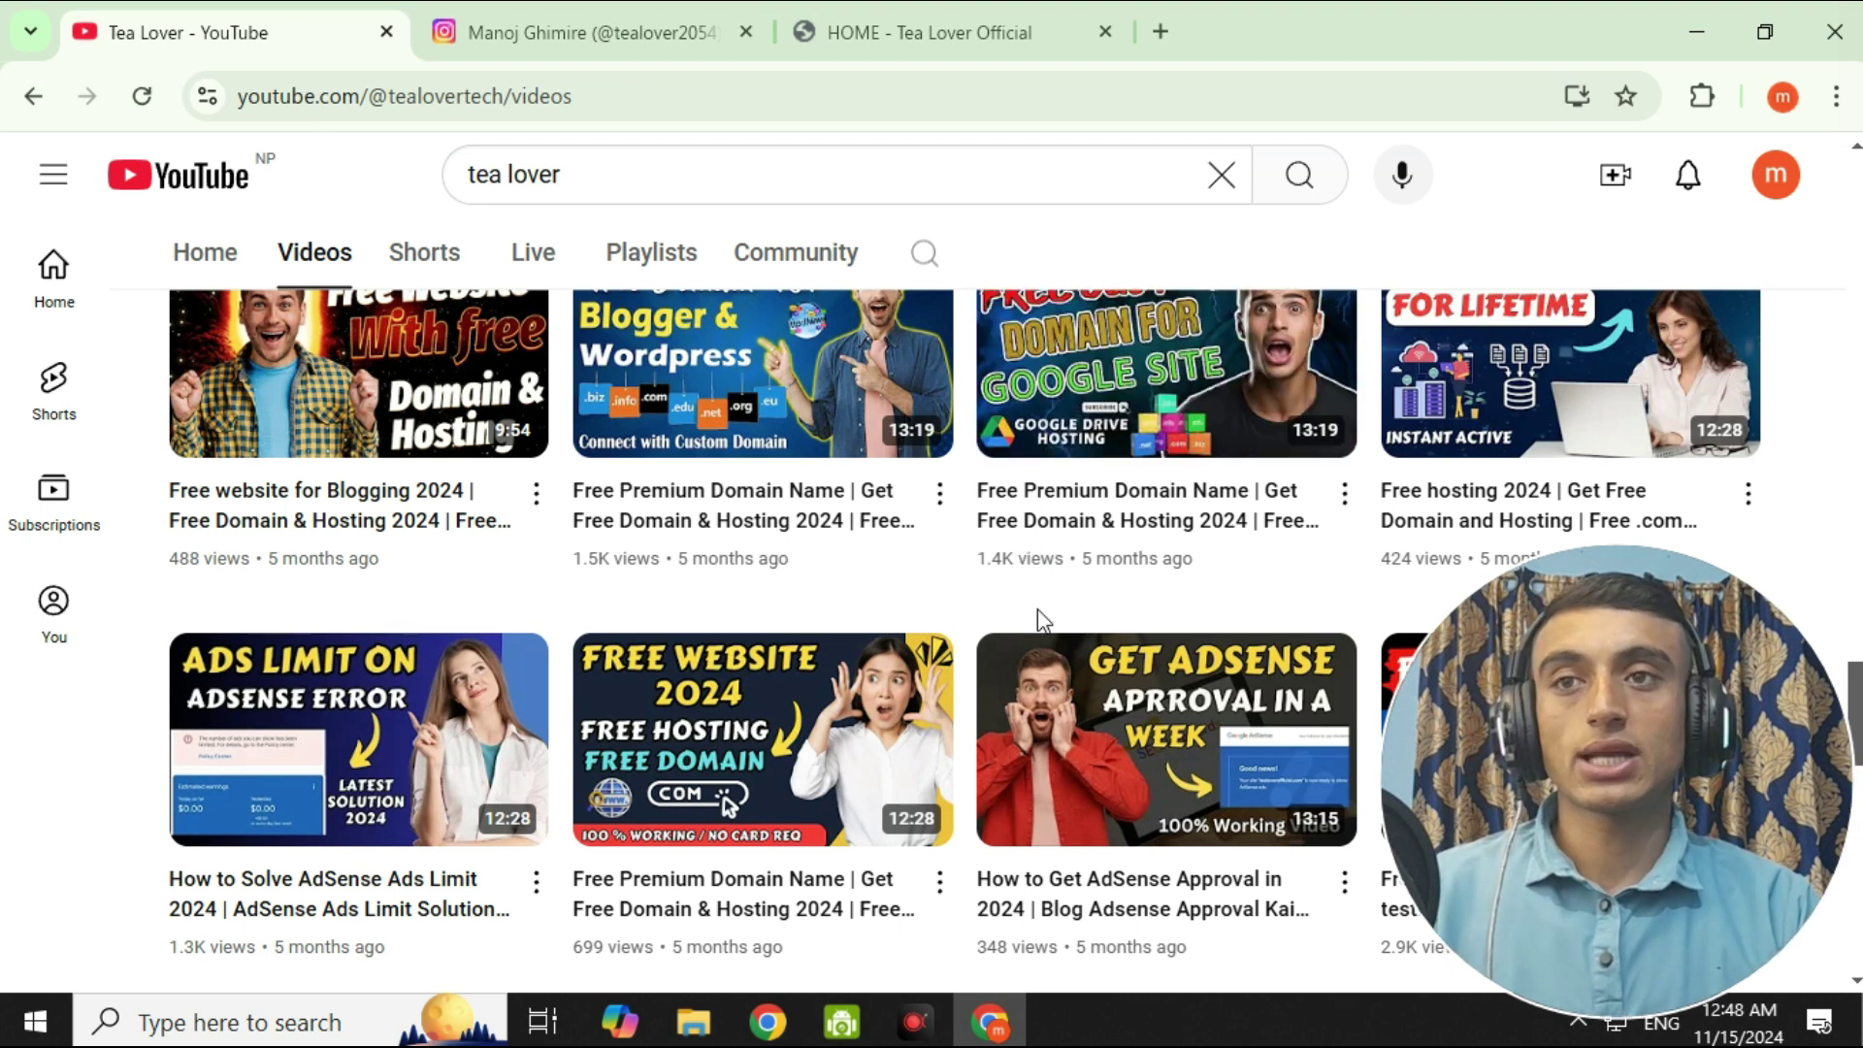
- Switch to the 'HOME - Tea Lover Official' website tab
{"action": "scroll", "coordinate": [961, 742], "scroll_direction": "up", "scroll_amount": 10}
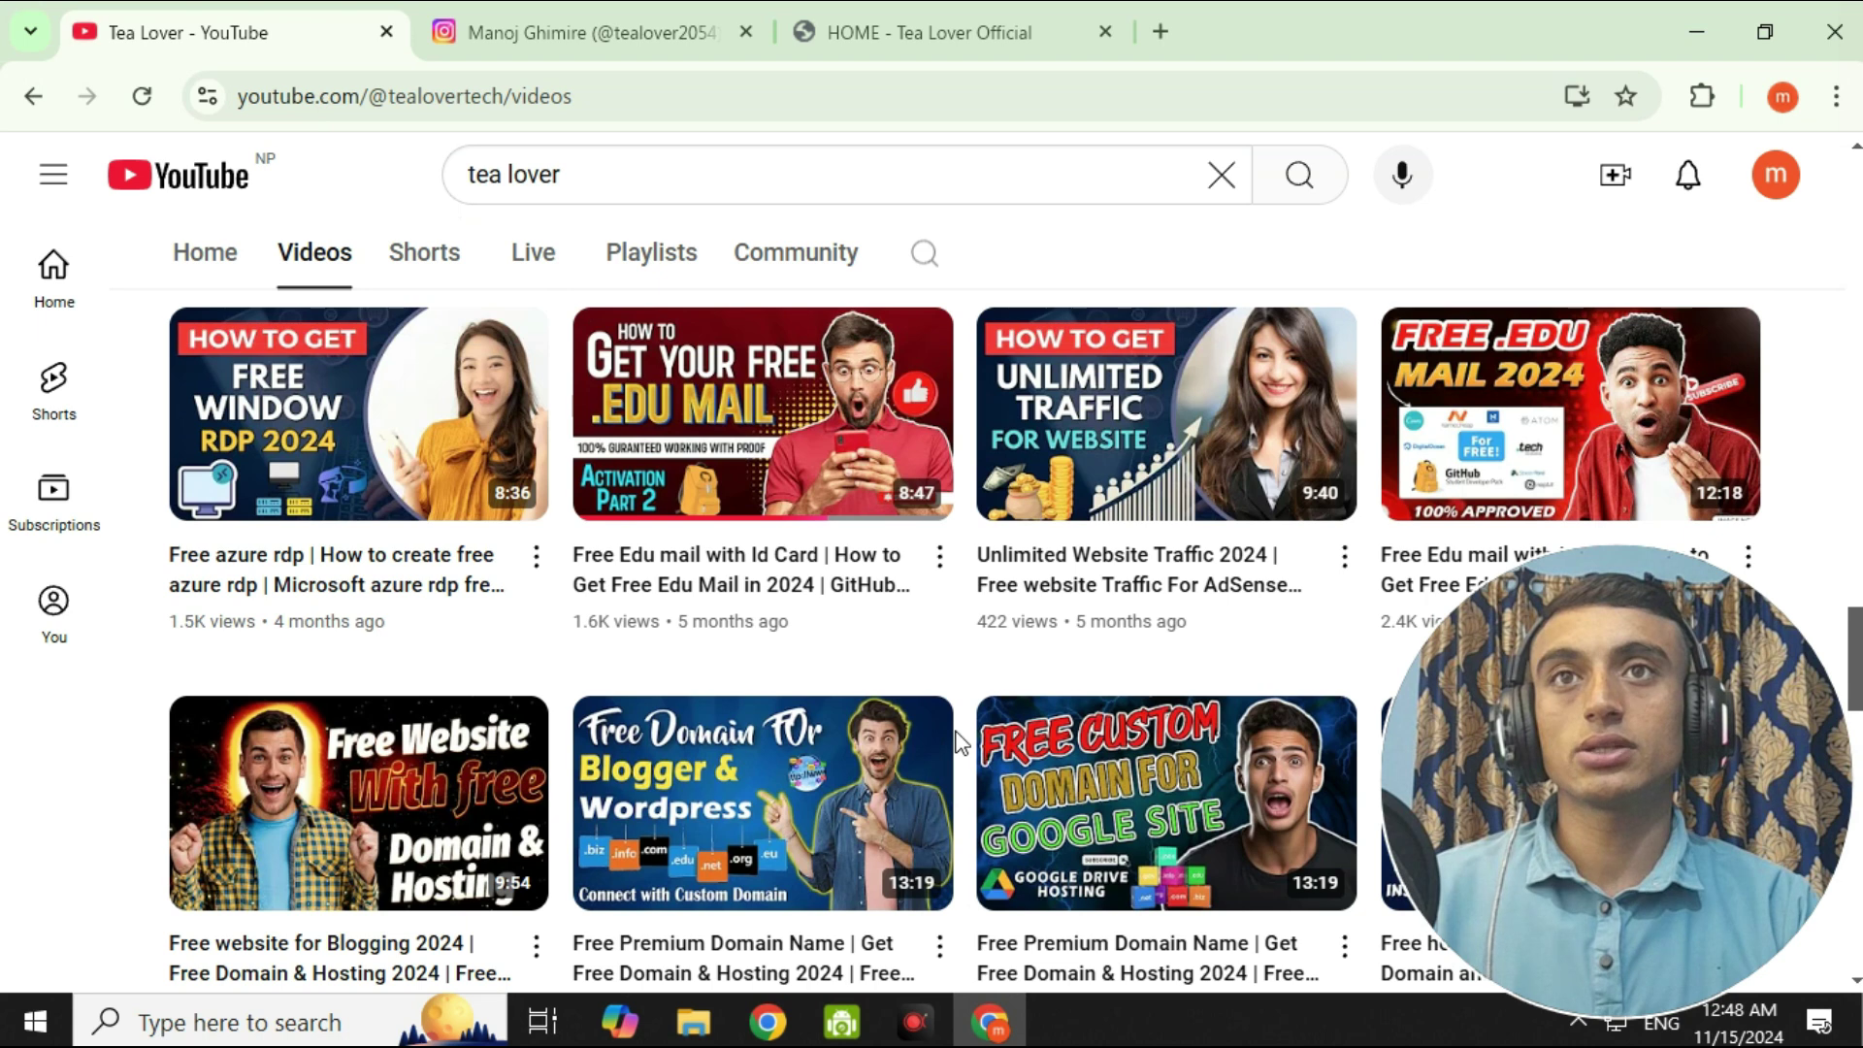
{"action": "scroll", "coordinate": [961, 742], "scroll_direction": "up", "scroll_amount": 5}
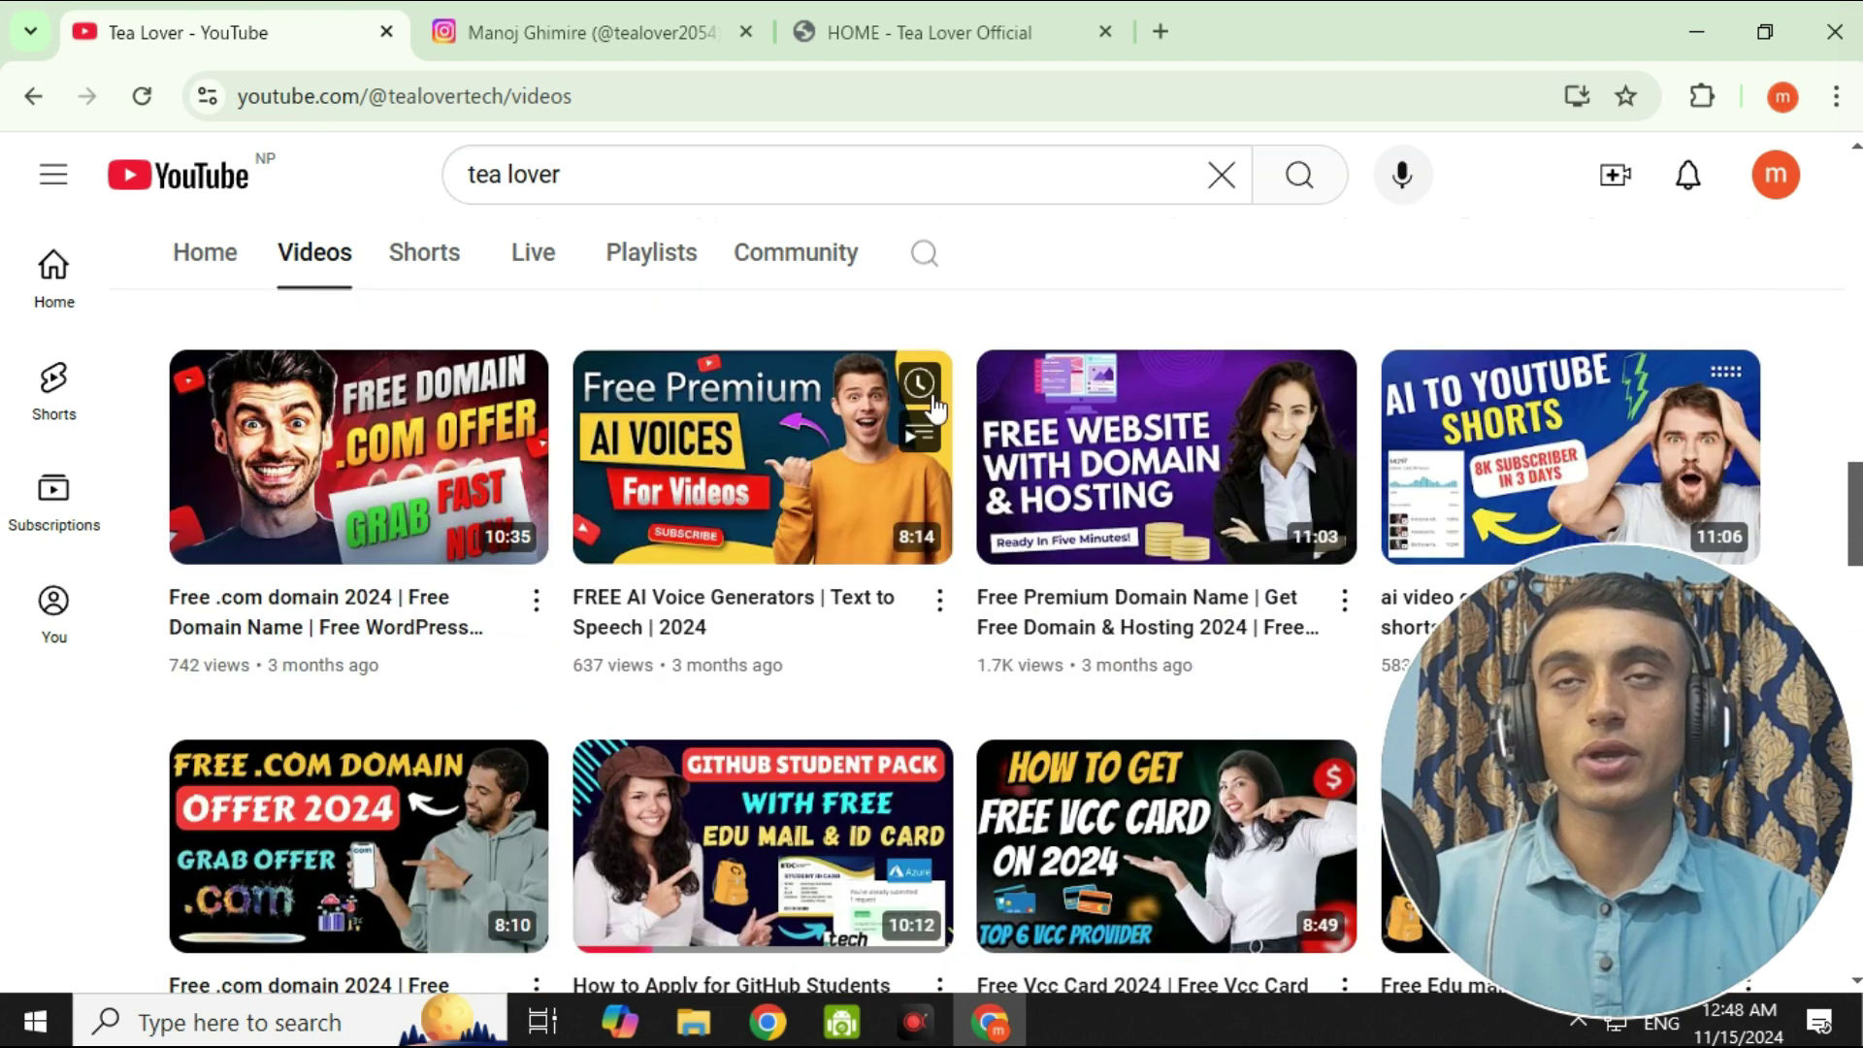
{"action": "left_click", "coordinate": [914, 37]}
- Scroll past the homepage's Free Domain posts, then start a fresh new tab
{"action": "scroll", "coordinate": [917, 424], "scroll_direction": "down", "scroll_amount": 15}
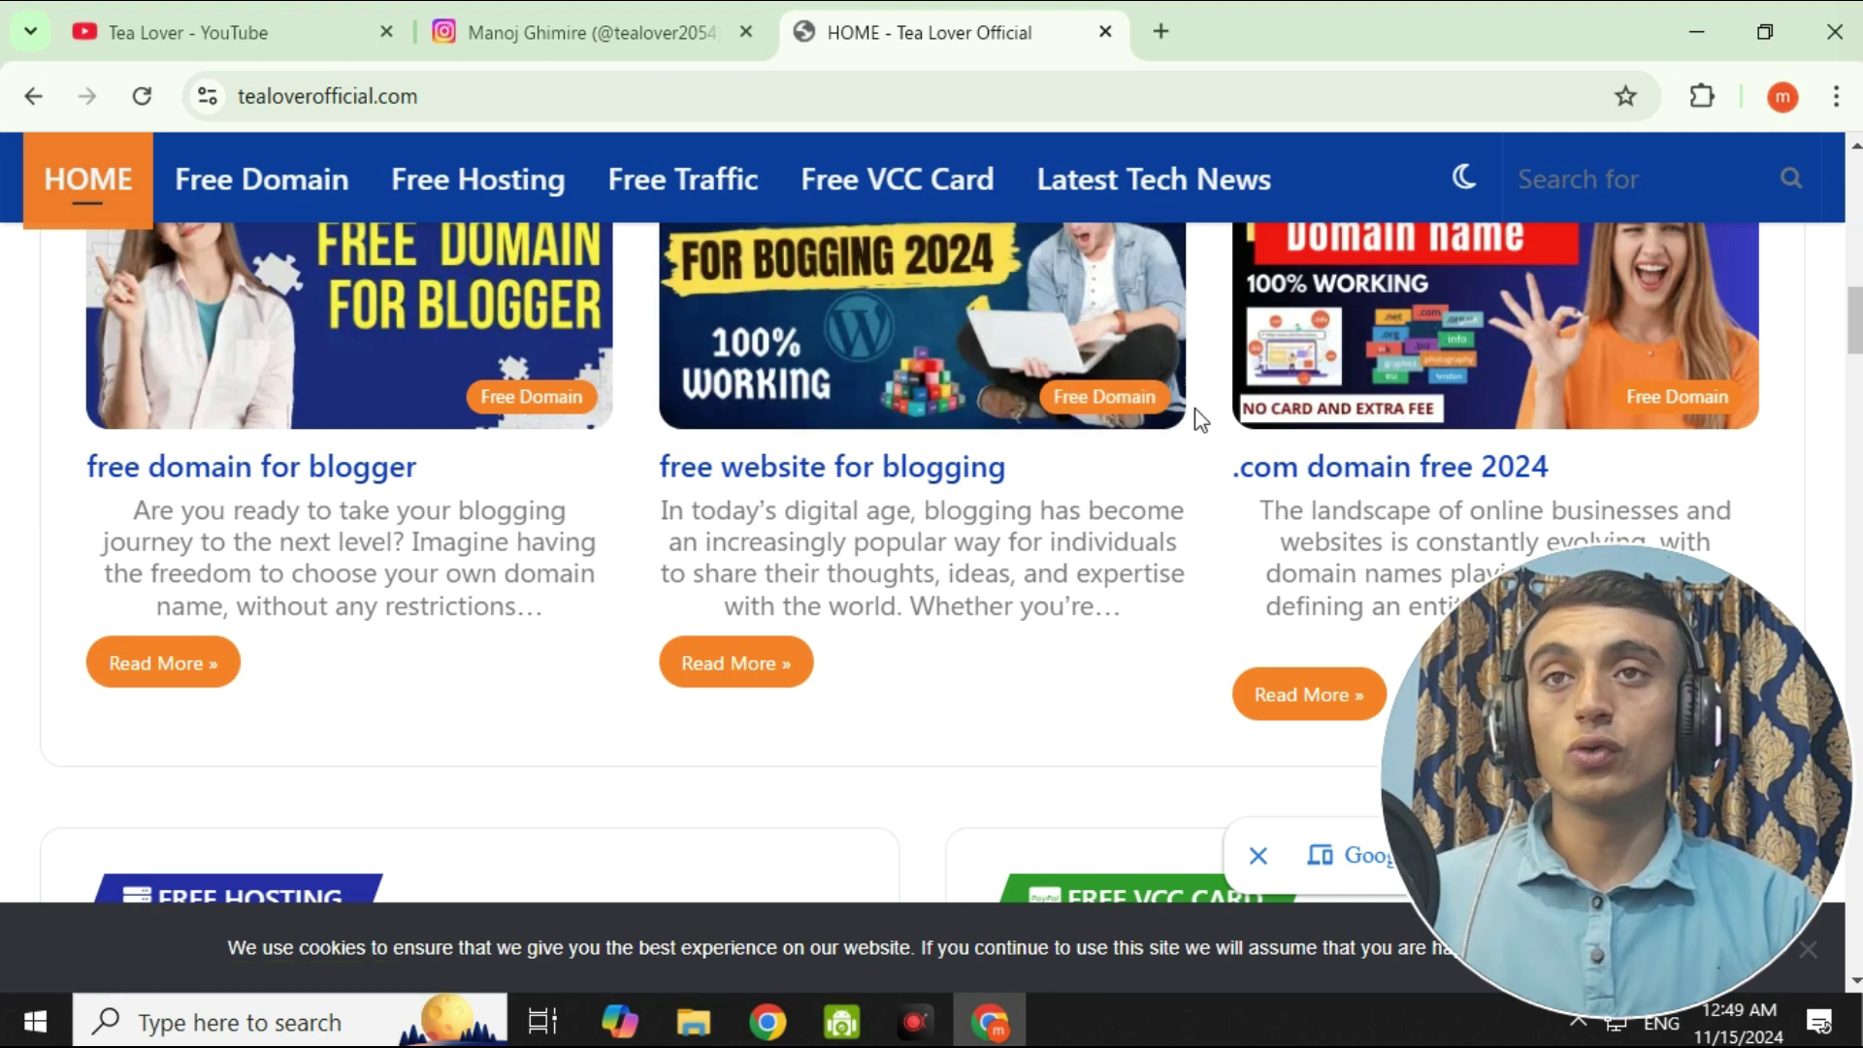
{"action": "left_click", "coordinate": [1160, 32]}
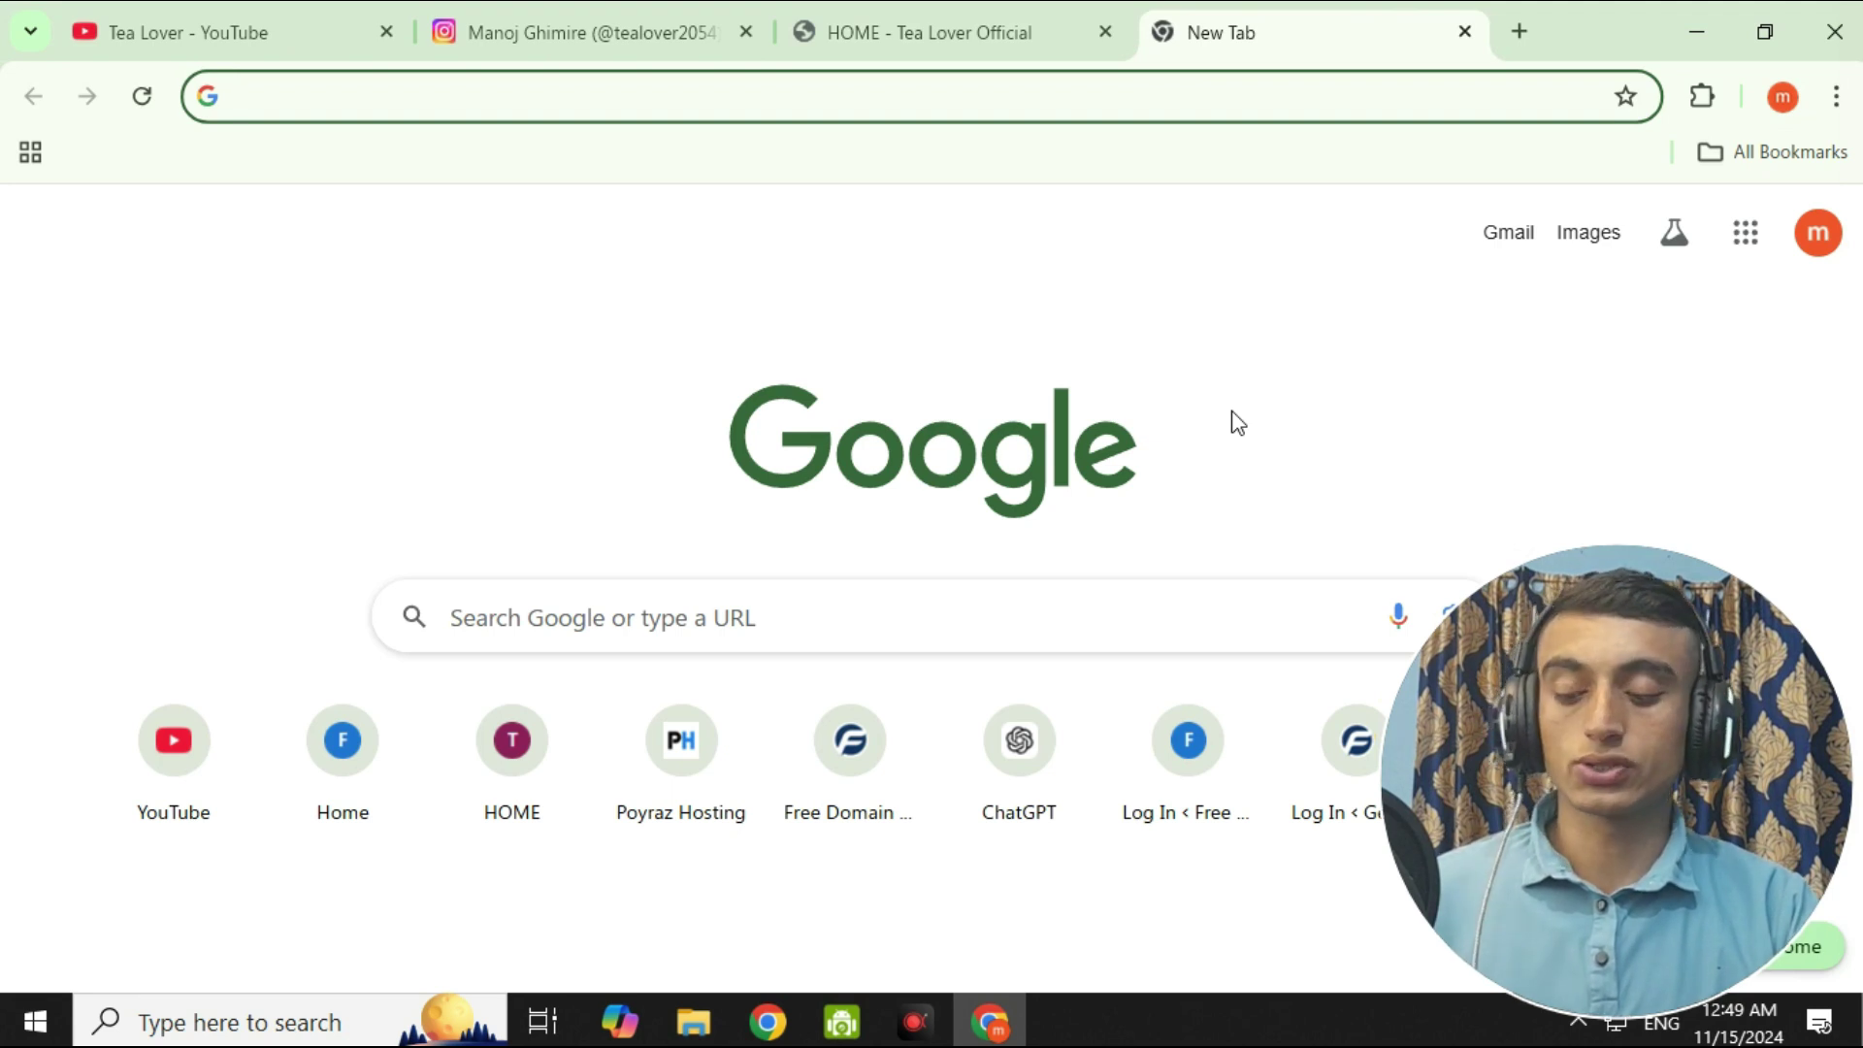
- Search Google for 'tinker hosting' and open the TinkerHost | 100% Free Webhosting result
{"action": "type", "text": "tinker "}
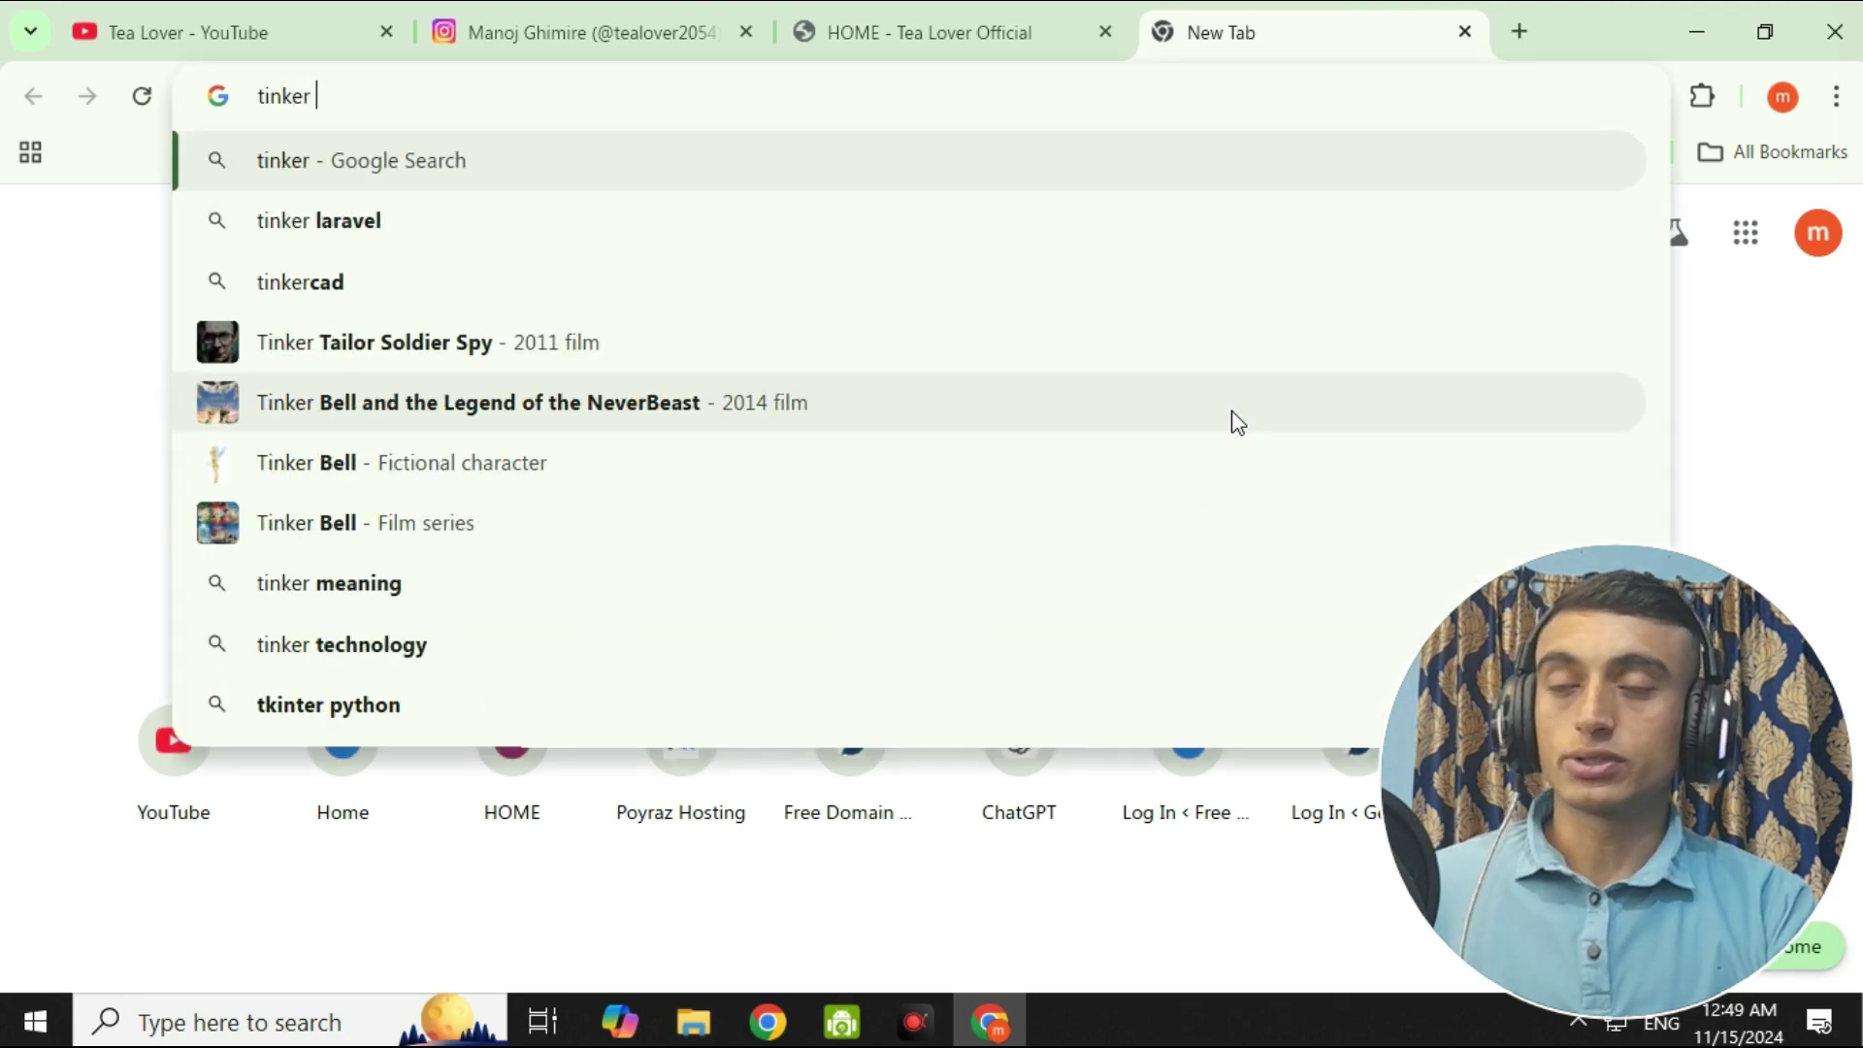
{"action": "type", "text": "hosting"}
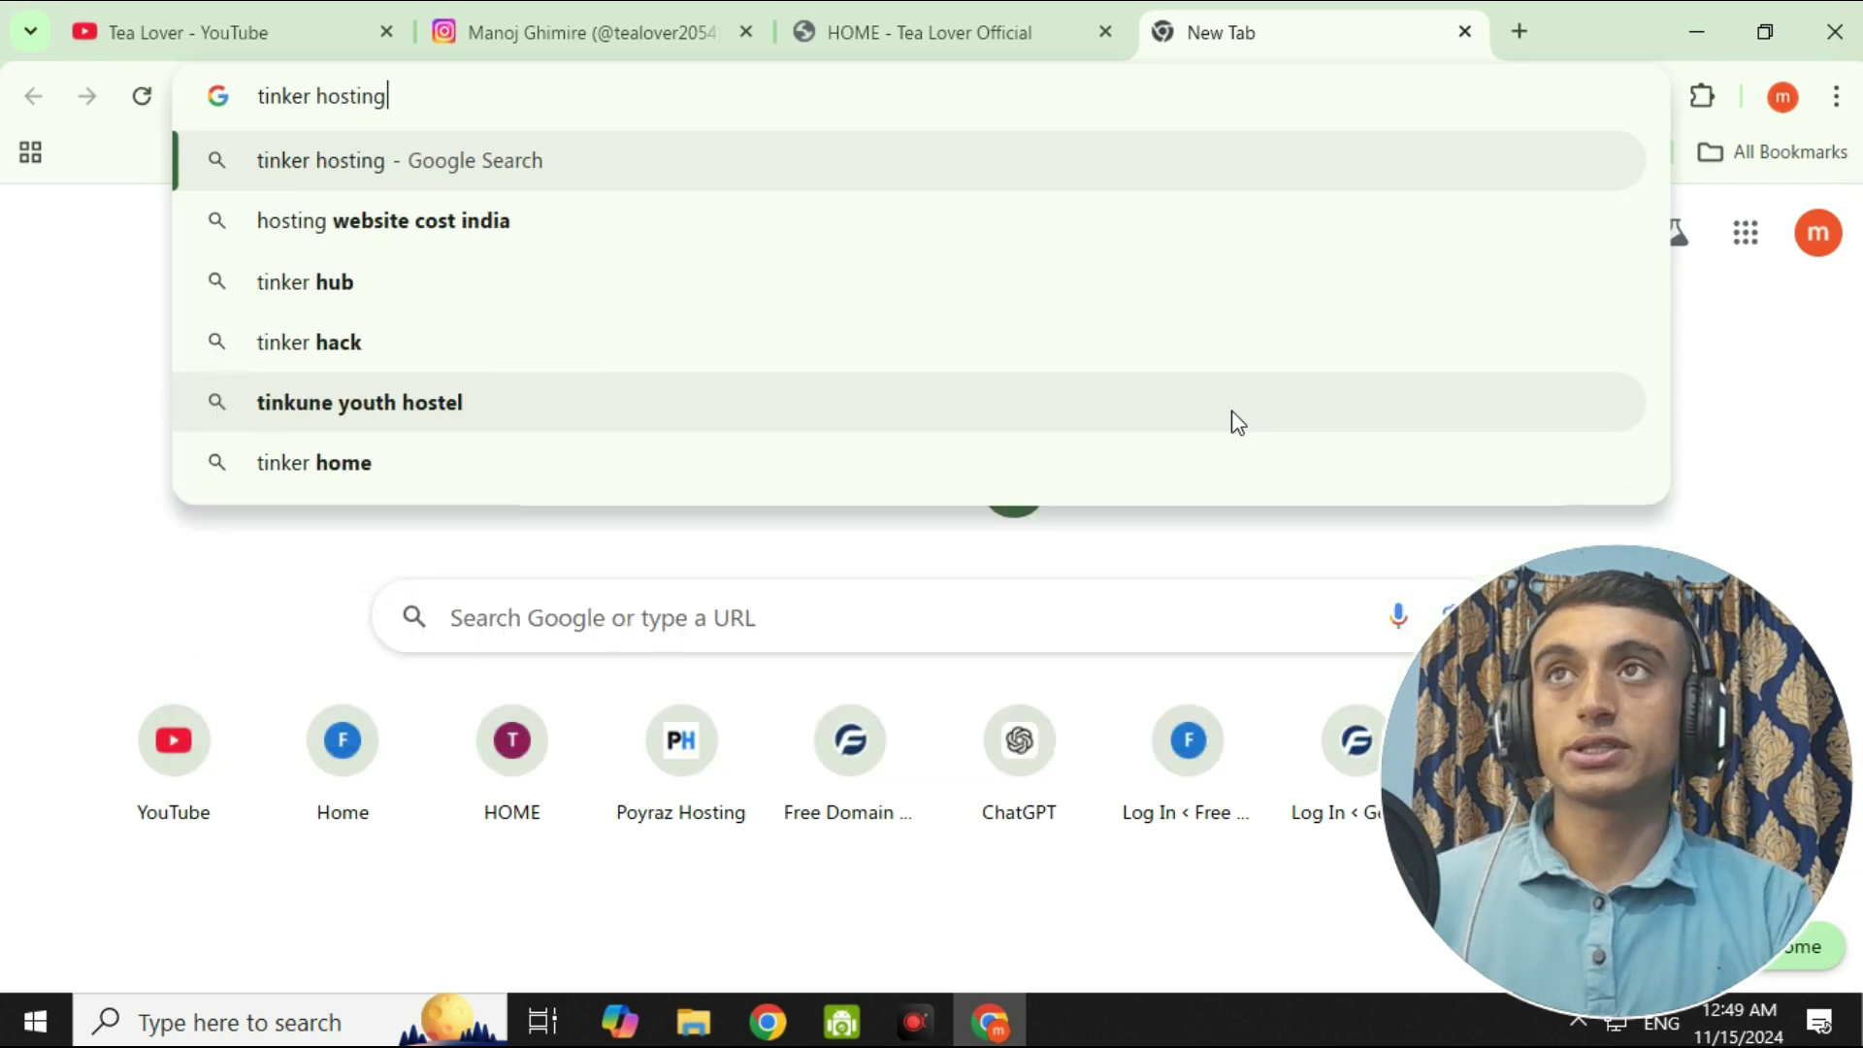
{"action": "key", "text": "Return"}
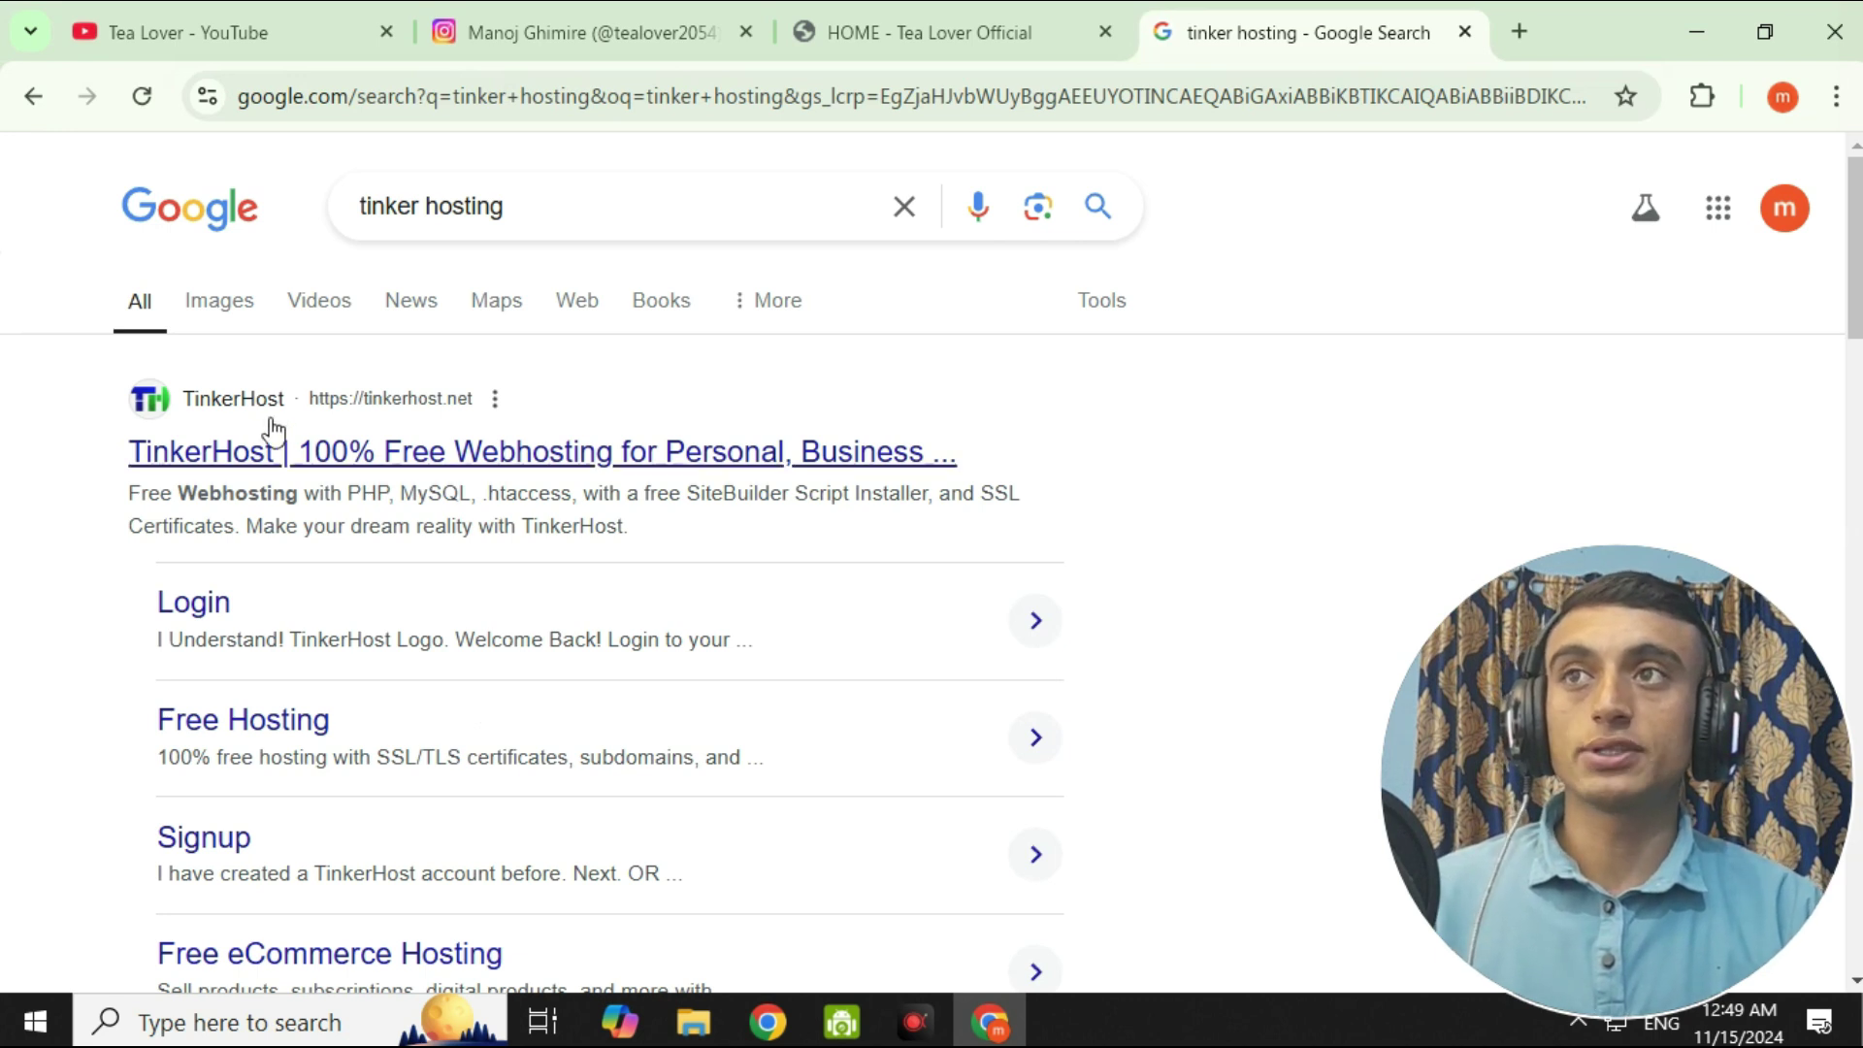
{"action": "left_click", "coordinate": [443, 456]}
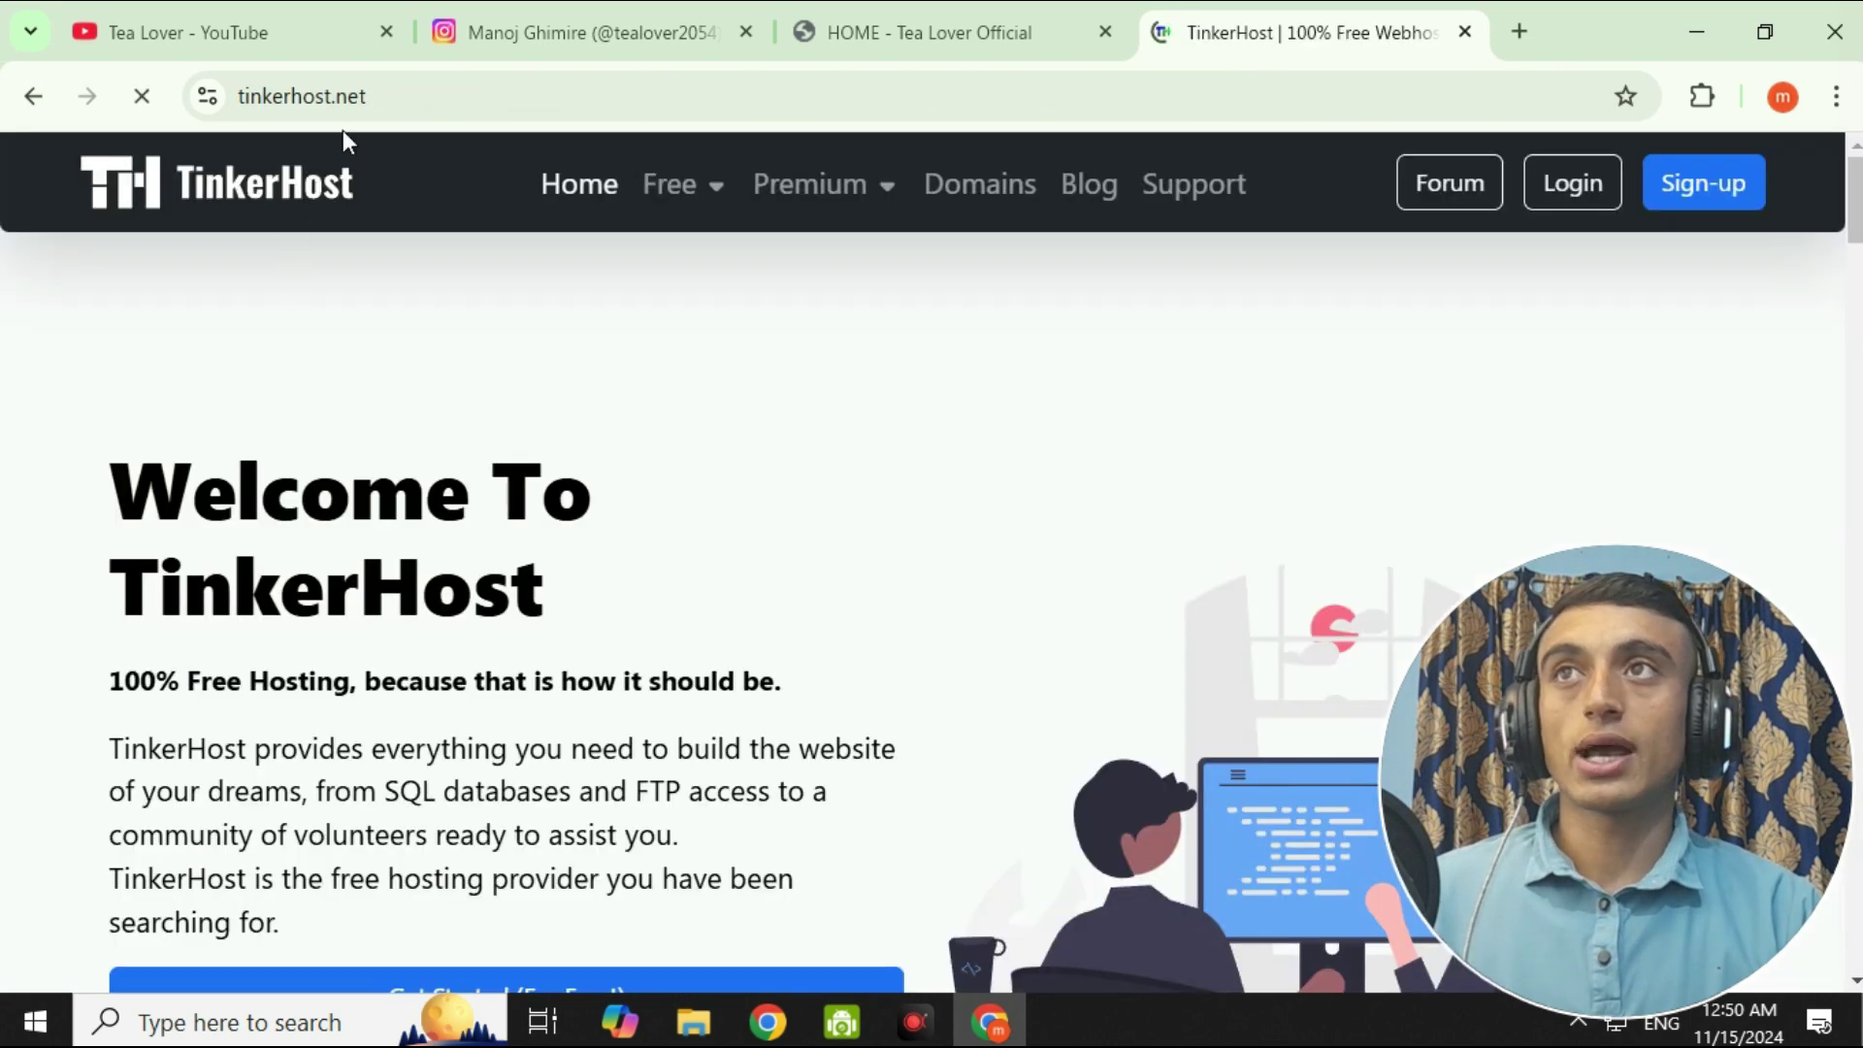
- Pass the Cloudflare check and browse the free features on tinkerhost.net's homepage
{"action": "left_click", "coordinate": [405, 97]}
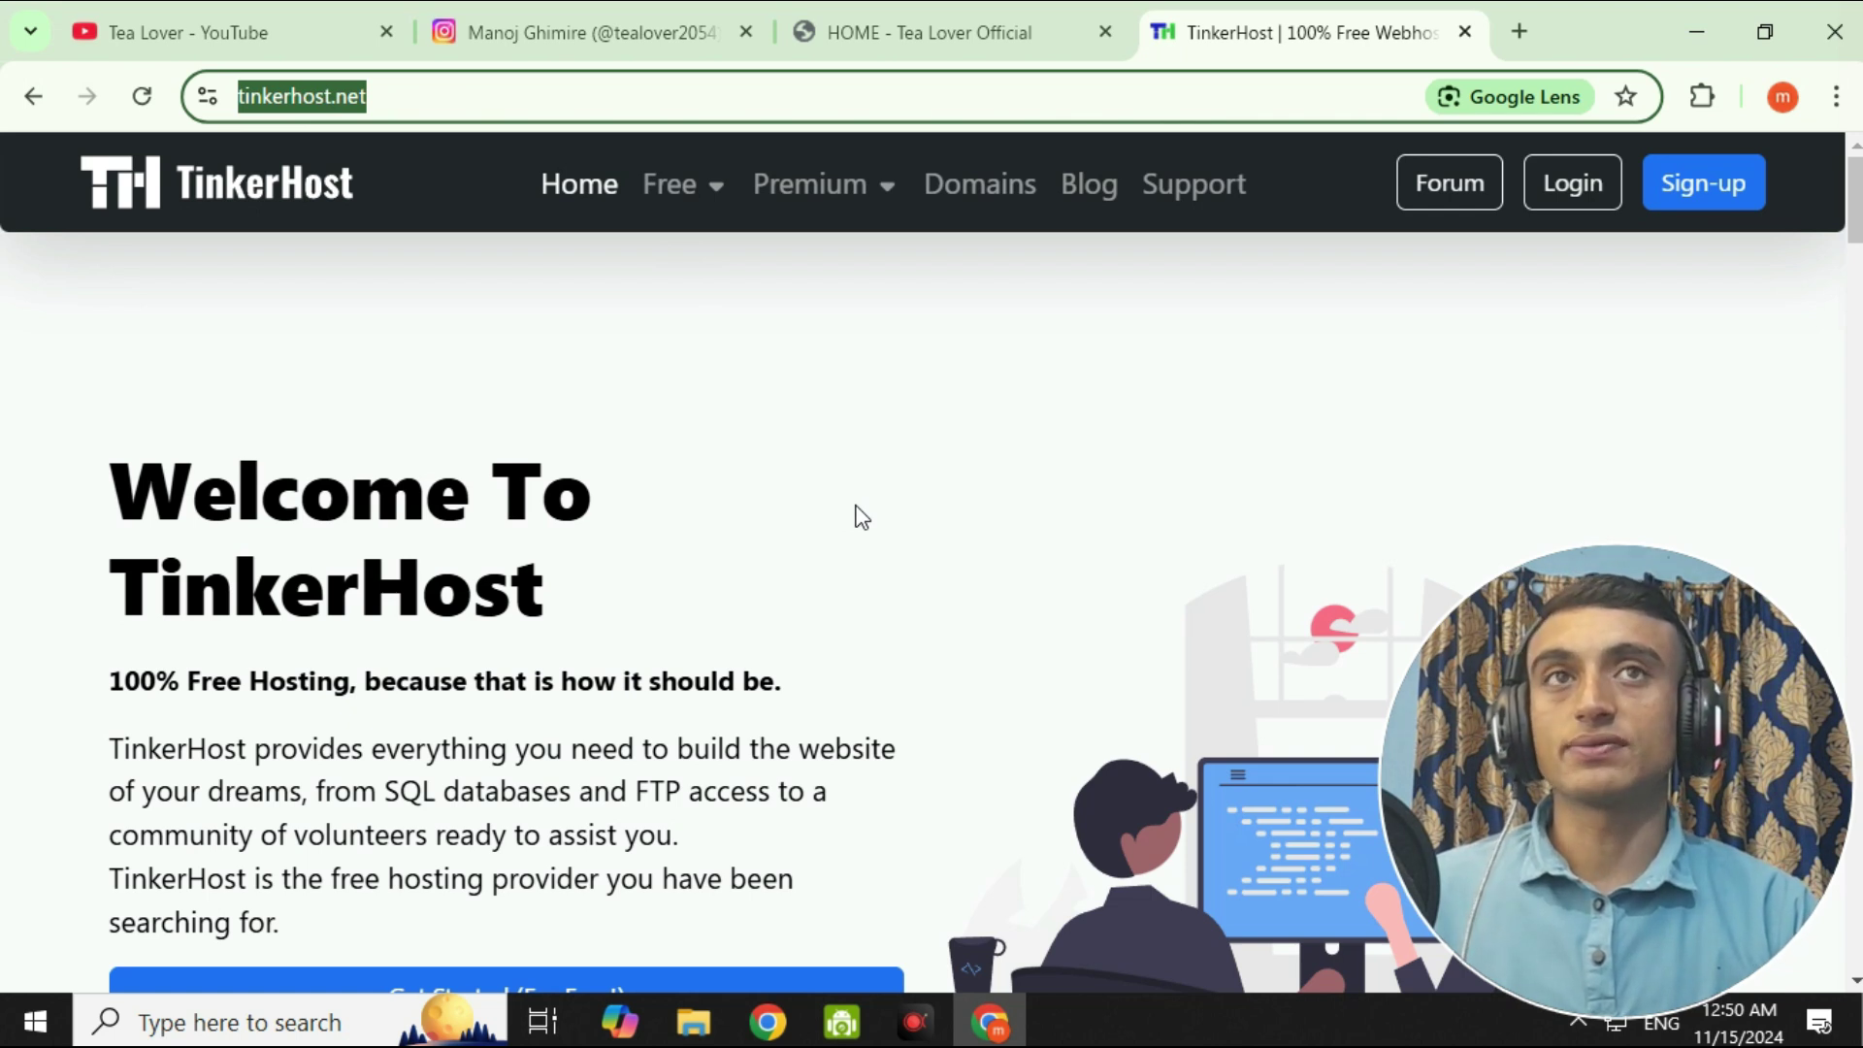
{"action": "scroll", "coordinate": [859, 672], "scroll_direction": "down", "scroll_amount": 8}
{"action": "scroll", "coordinate": [860, 672], "scroll_direction": "up", "scroll_amount": 5}
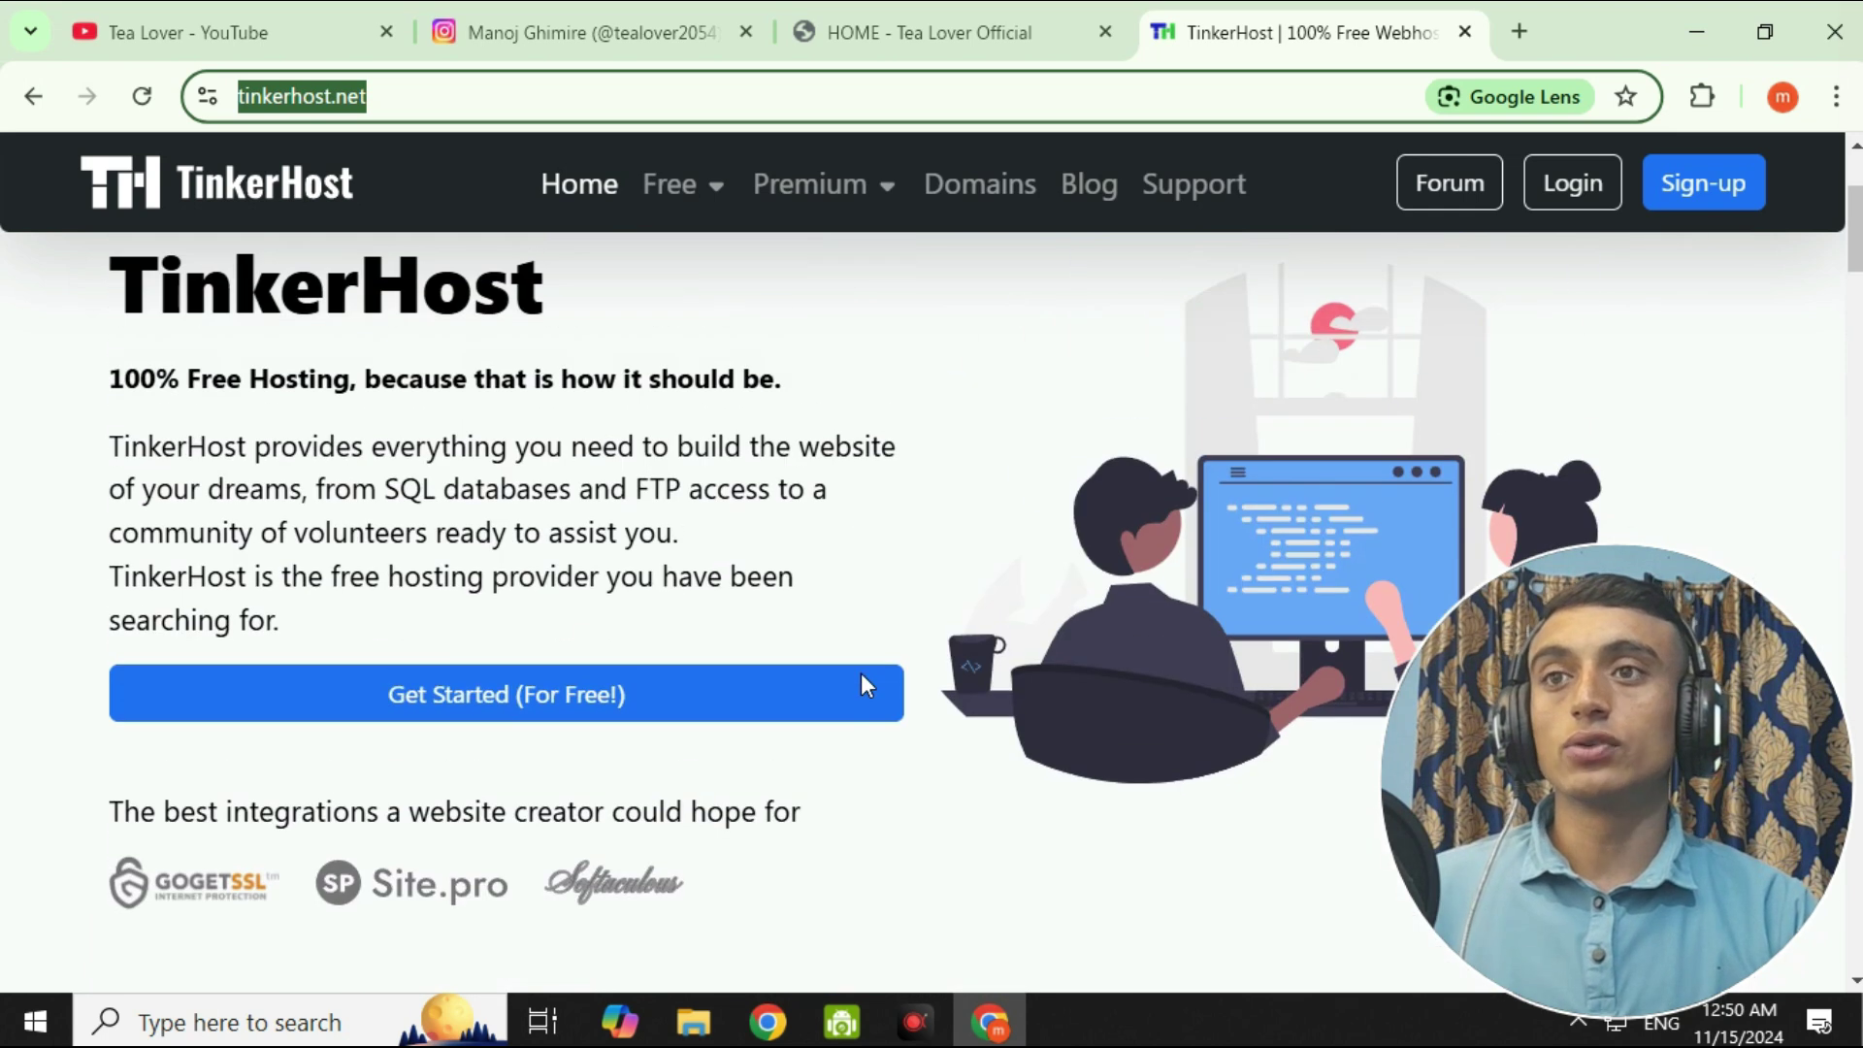
{"action": "scroll", "coordinate": [860, 672], "scroll_direction": "down", "scroll_amount": 3}
{"action": "scroll", "coordinate": [862, 630], "scroll_direction": "down", "scroll_amount": 3}
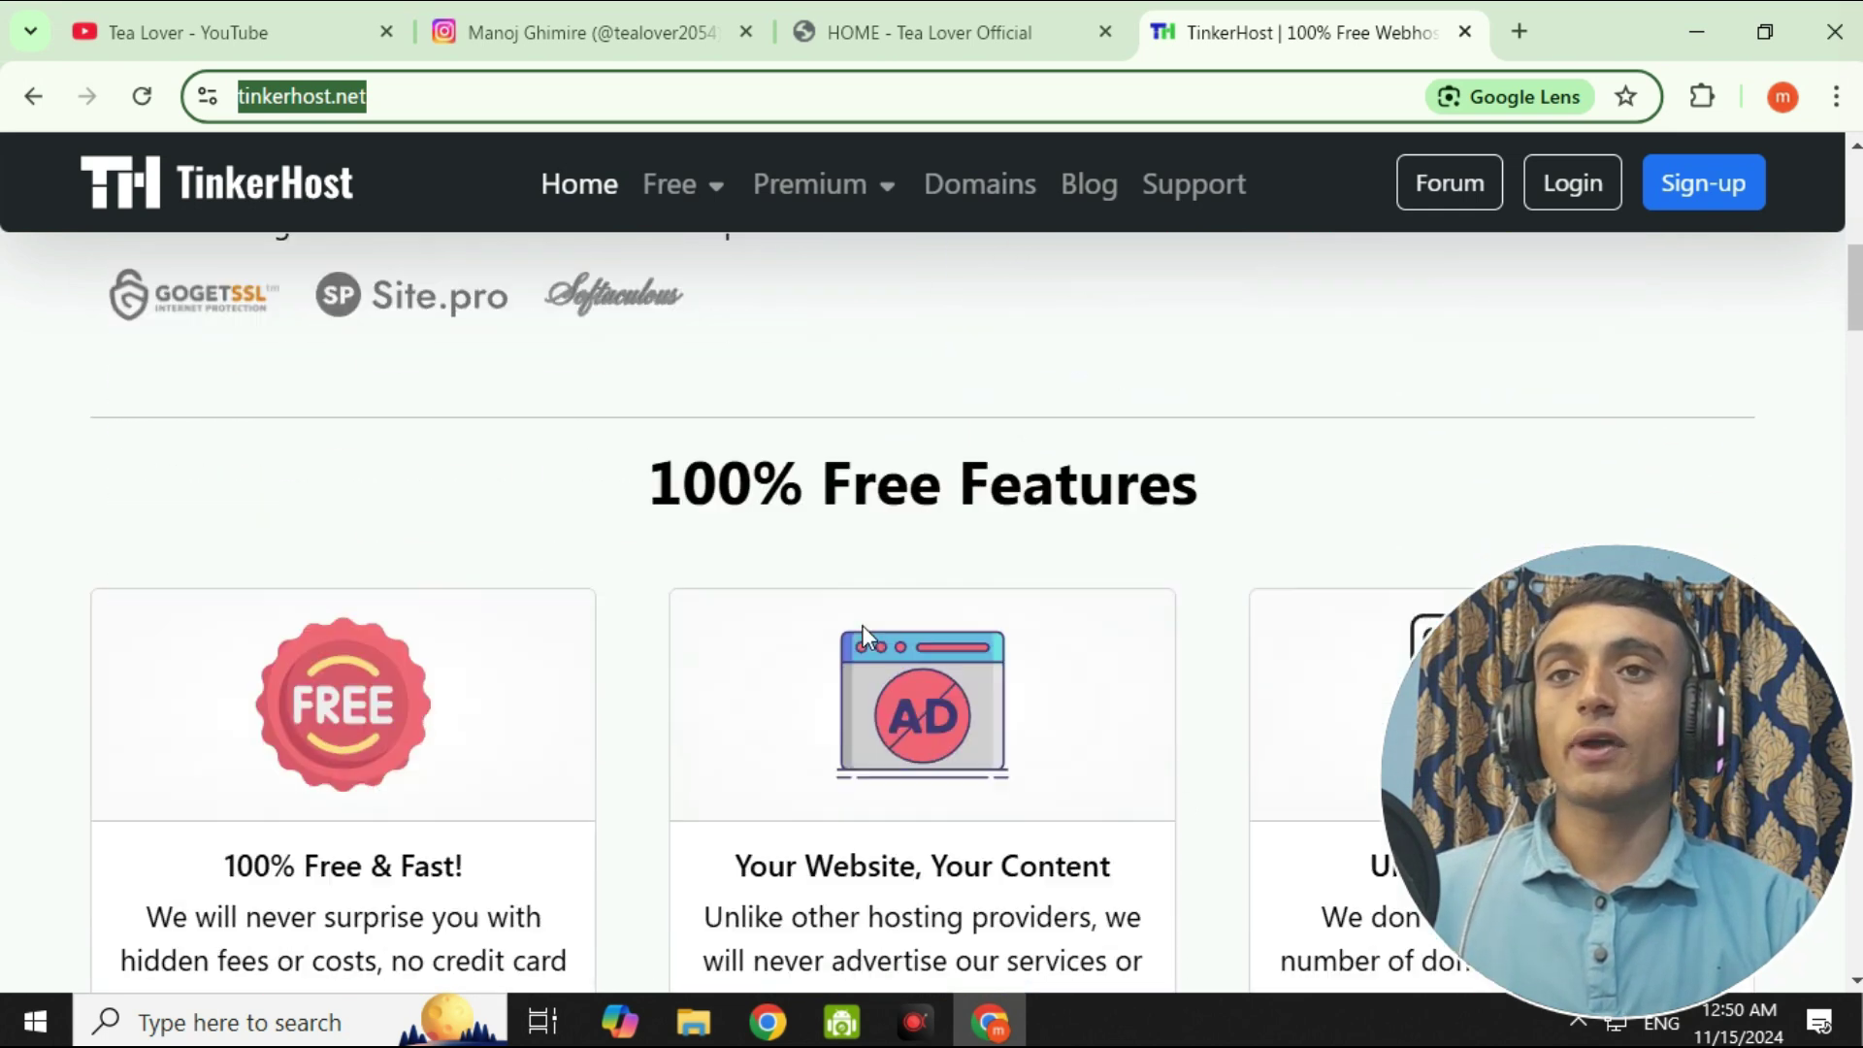
{"action": "scroll", "coordinate": [667, 478], "scroll_direction": "down", "scroll_amount": 1}
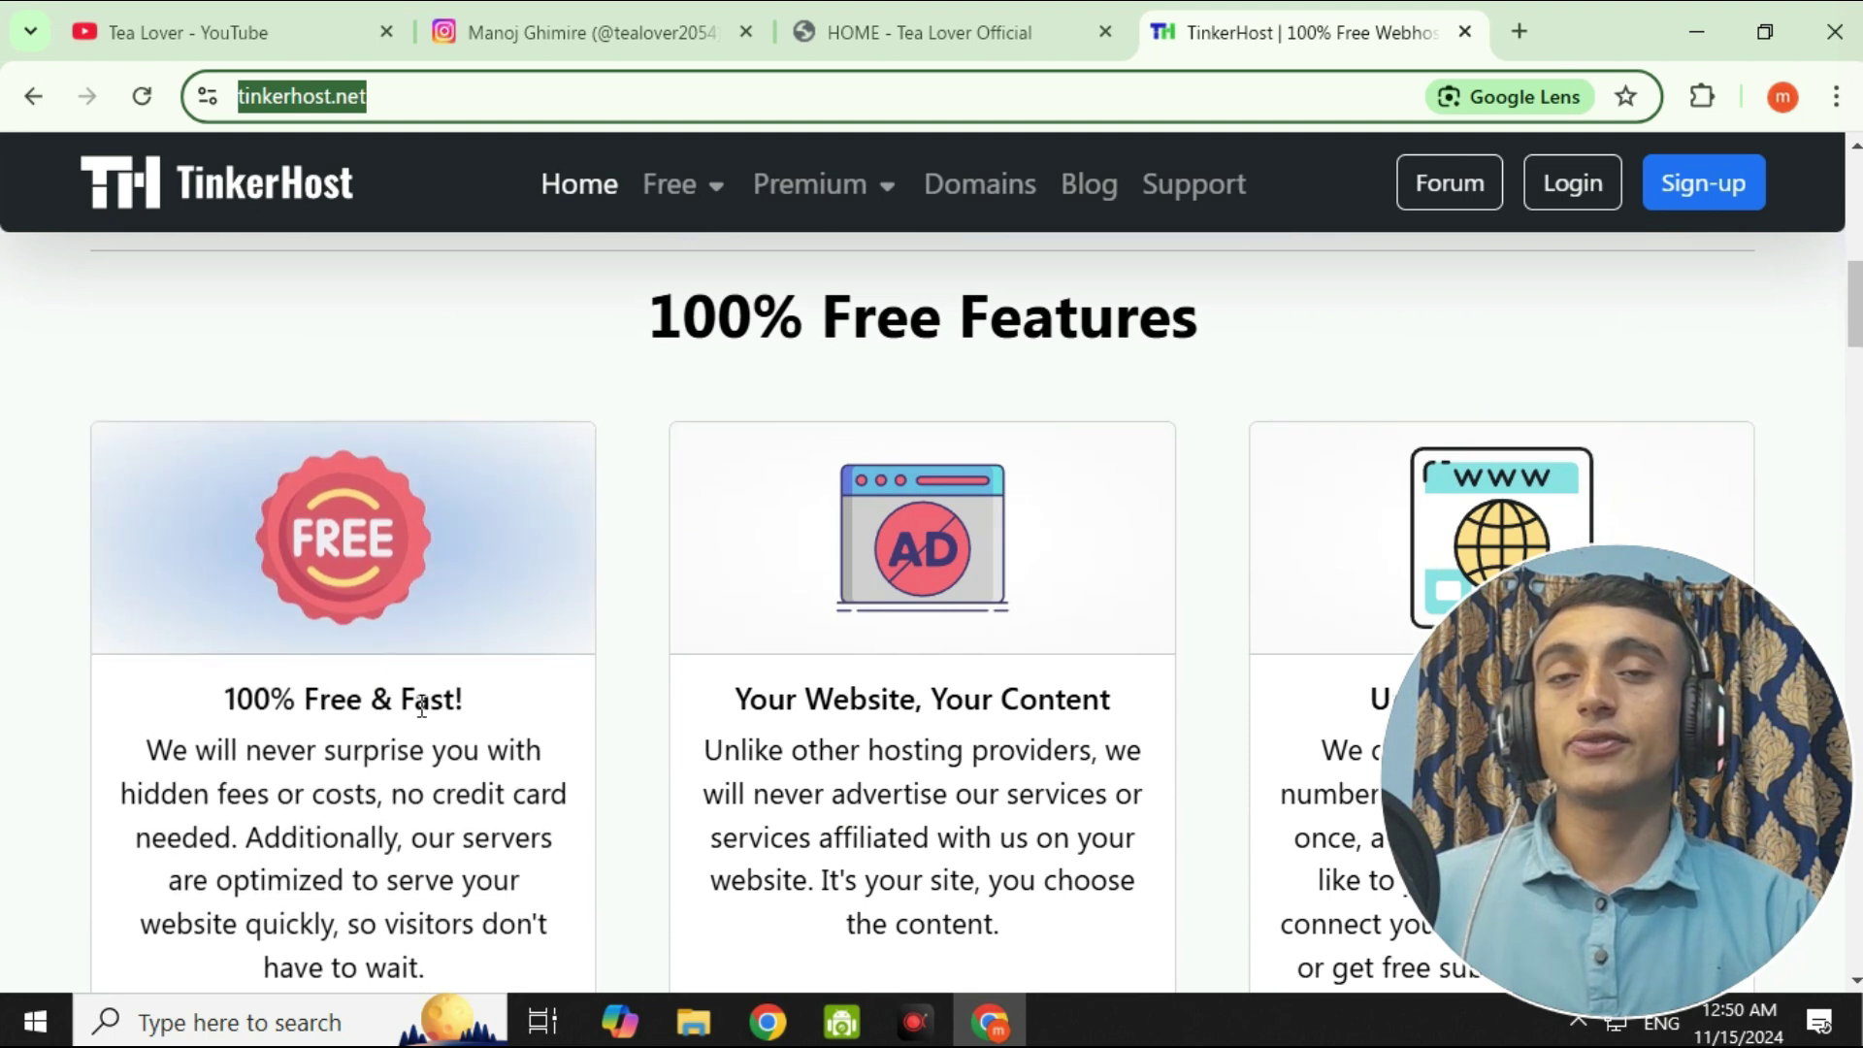
{"action": "scroll", "coordinate": [927, 686], "scroll_direction": "down", "scroll_amount": 3}
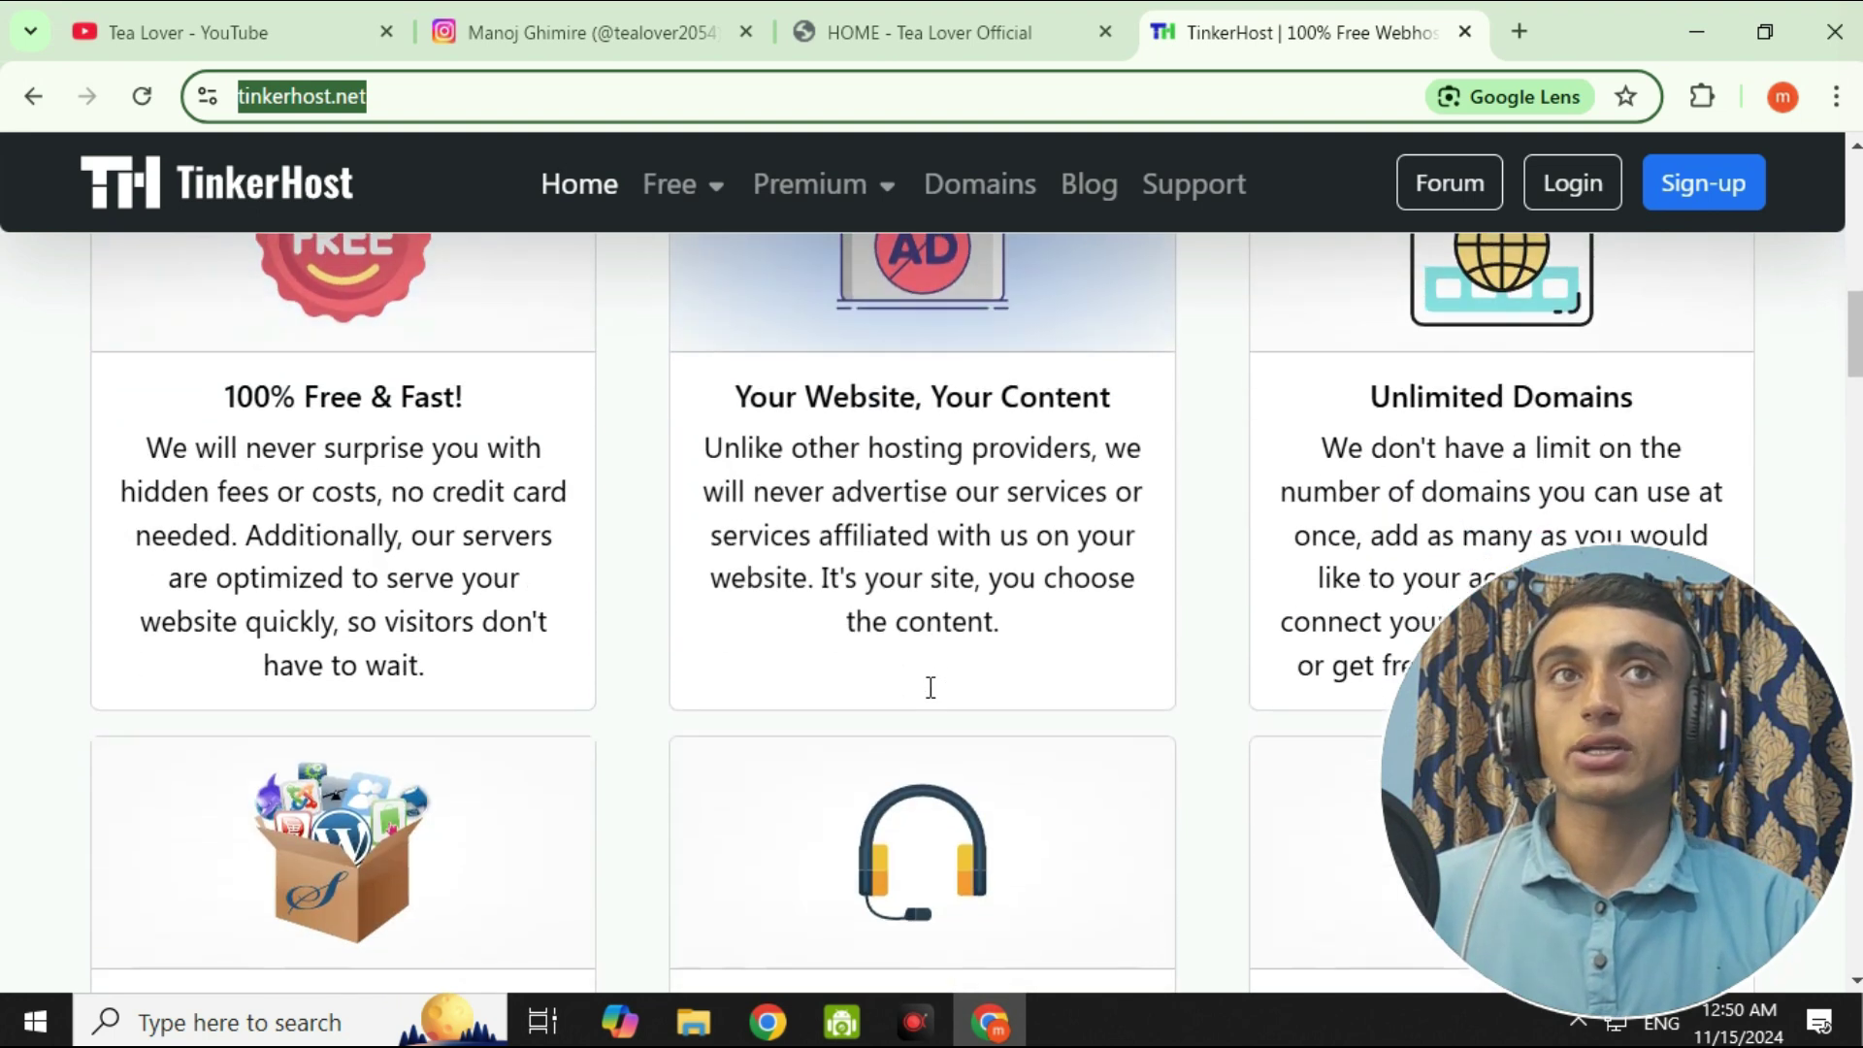
- Scroll on down to the Compare Our Services section and the FAQ
{"action": "scroll", "coordinate": [931, 687], "scroll_direction": "down", "scroll_amount": 4}
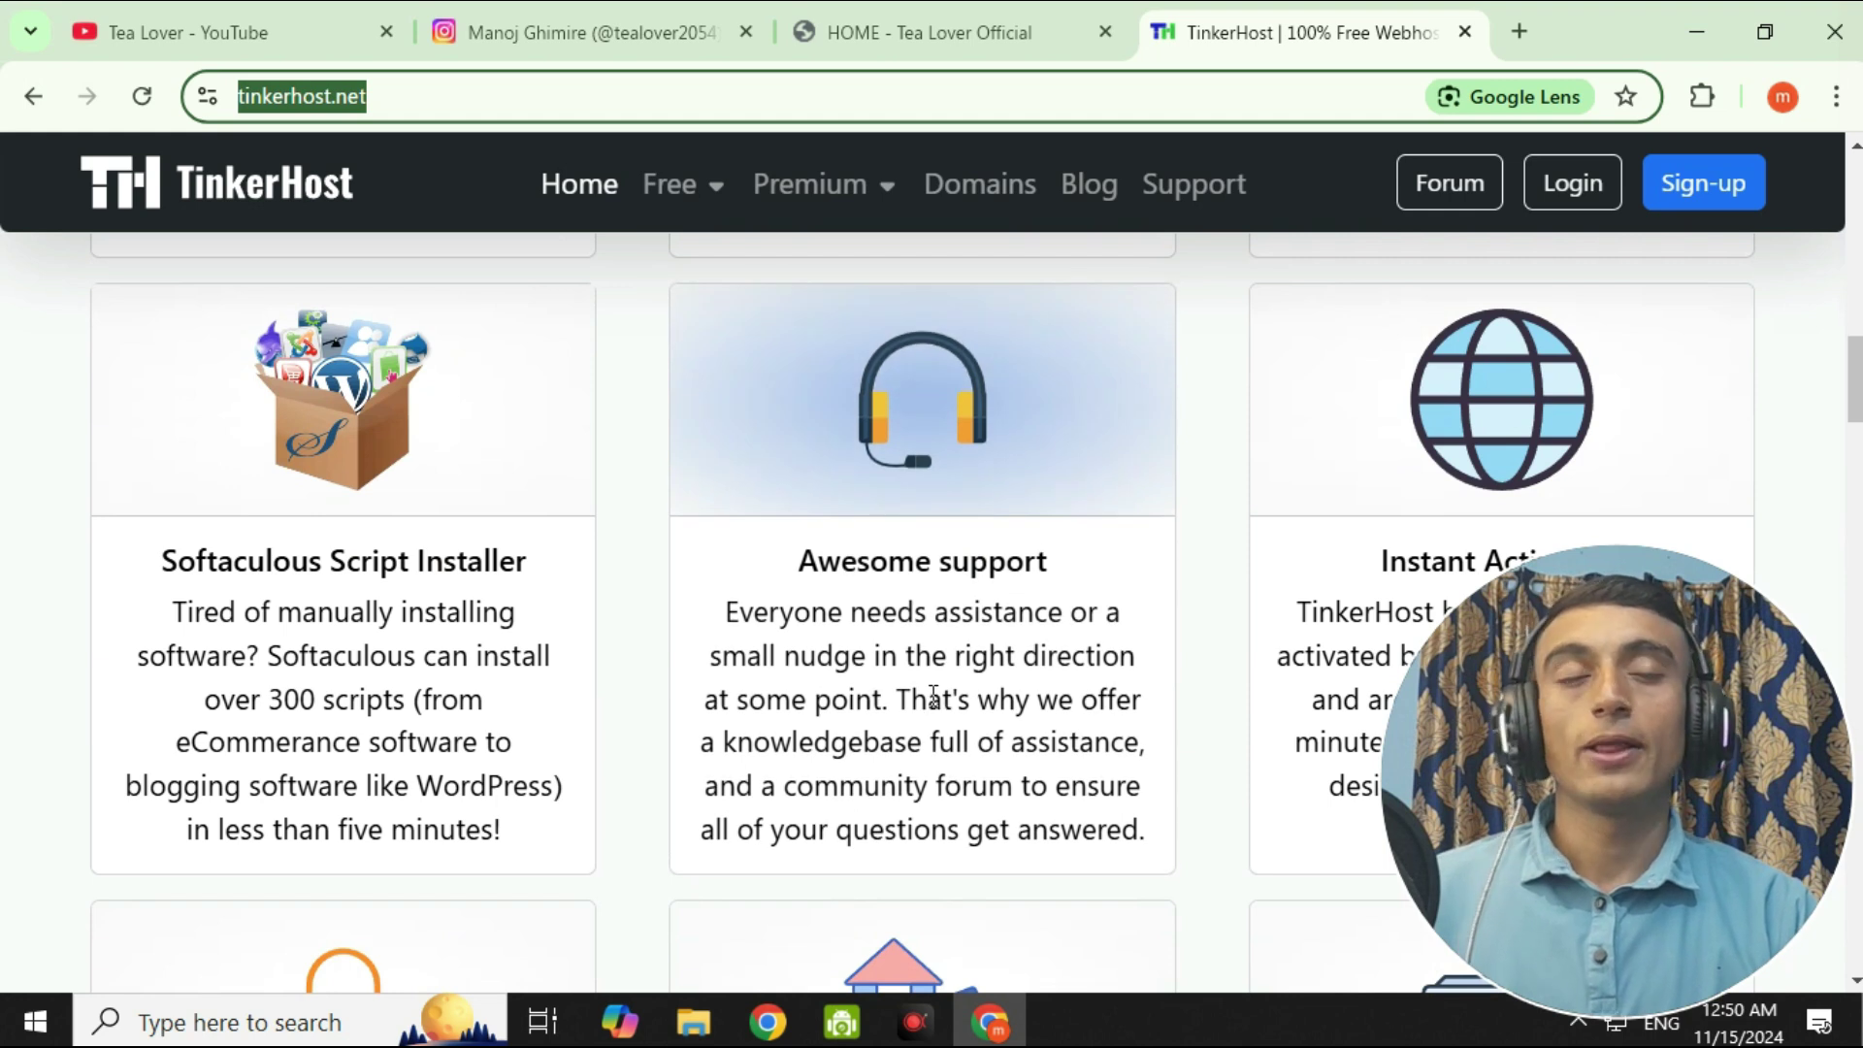
{"action": "scroll", "coordinate": [932, 697], "scroll_direction": "down", "scroll_amount": 1}
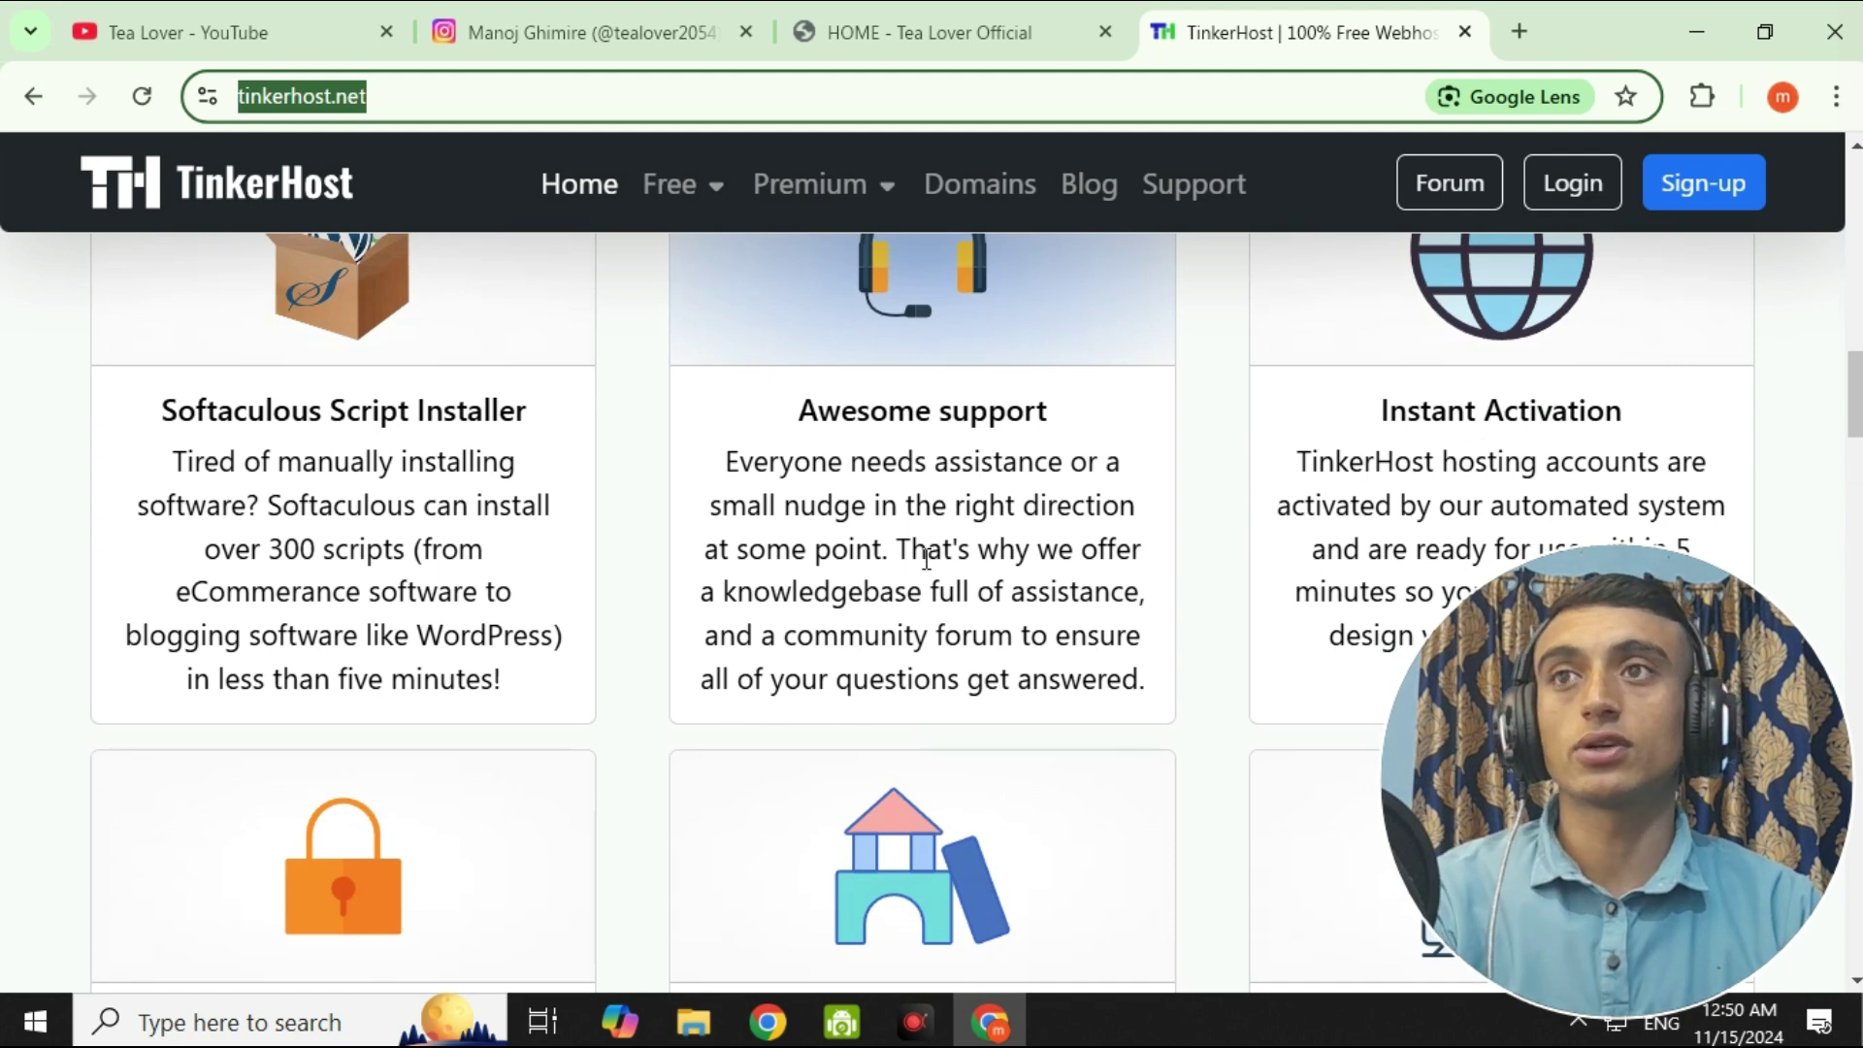
{"action": "scroll", "coordinate": [908, 710], "scroll_direction": "down", "scroll_amount": 3}
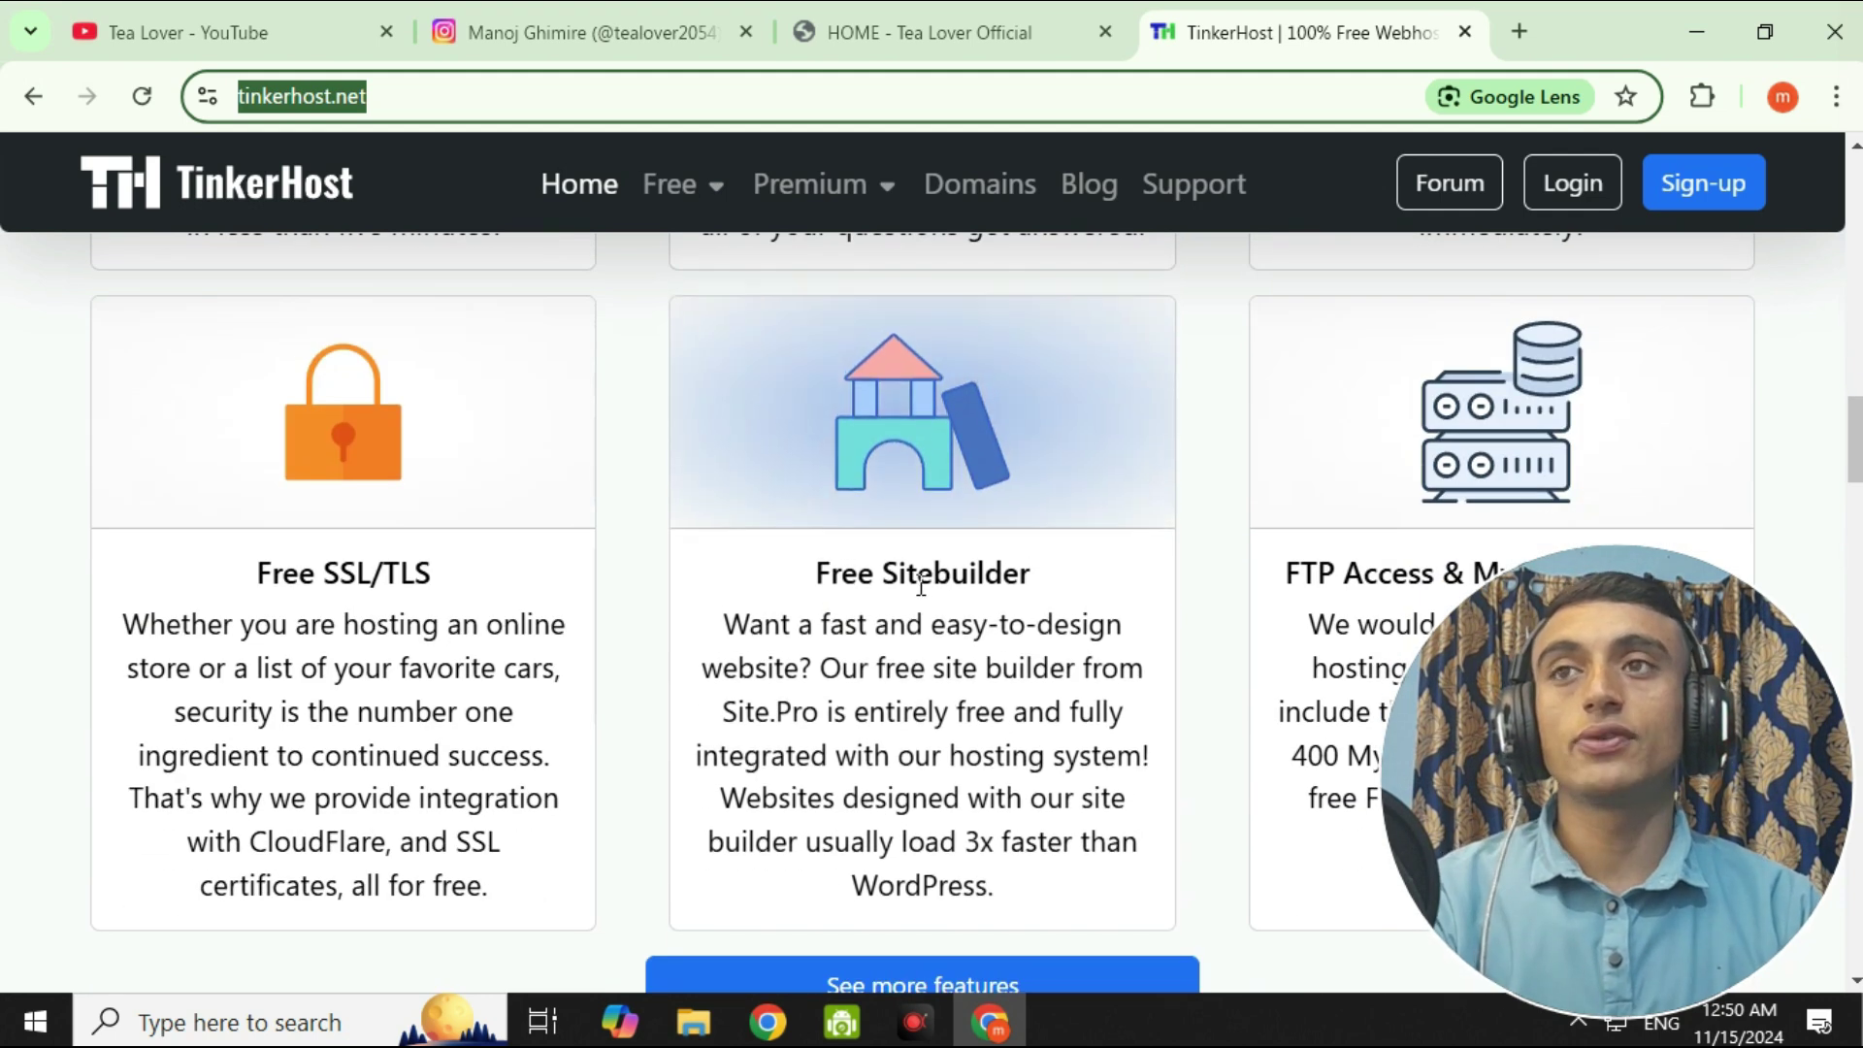
{"action": "scroll", "coordinate": [921, 585], "scroll_direction": "down", "scroll_amount": 4}
{"action": "scroll", "coordinate": [923, 632], "scroll_direction": "up", "scroll_amount": 1}
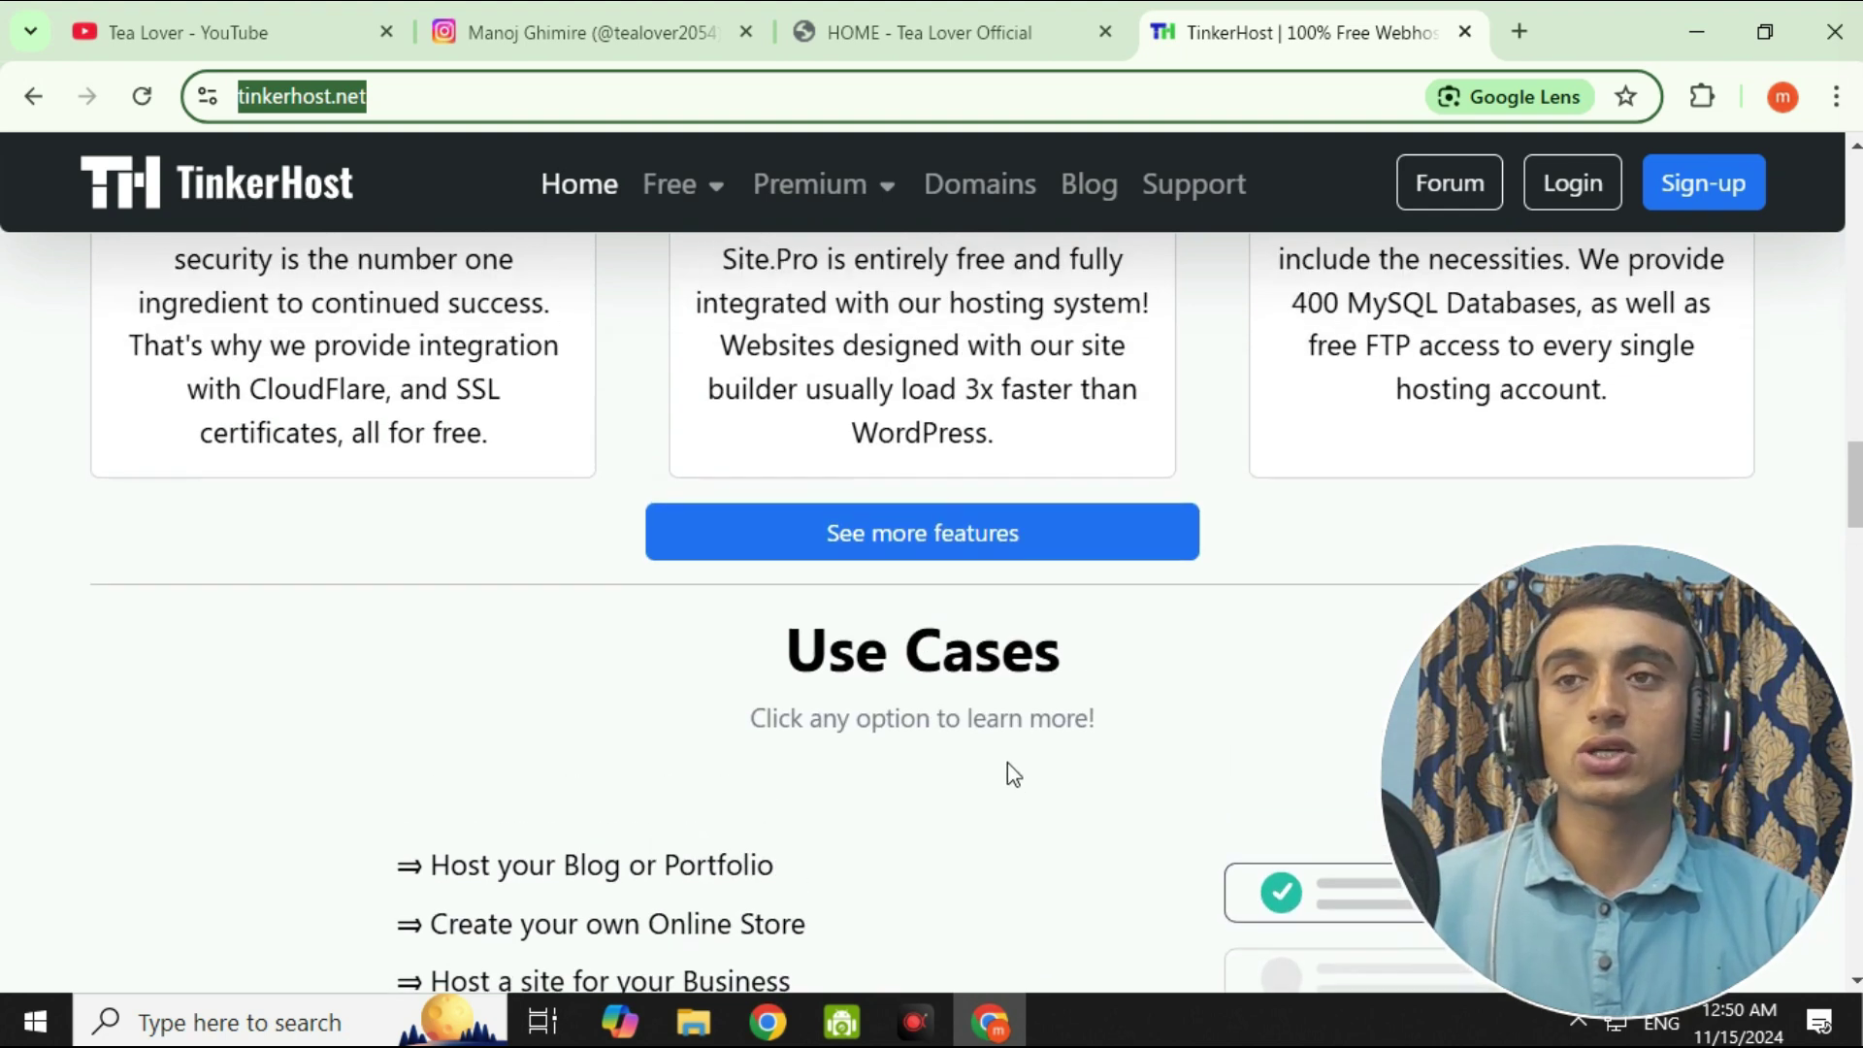
{"action": "scroll", "coordinate": [1012, 773], "scroll_direction": "down", "scroll_amount": 3}
{"action": "scroll", "coordinate": [1007, 762], "scroll_direction": "down", "scroll_amount": 3}
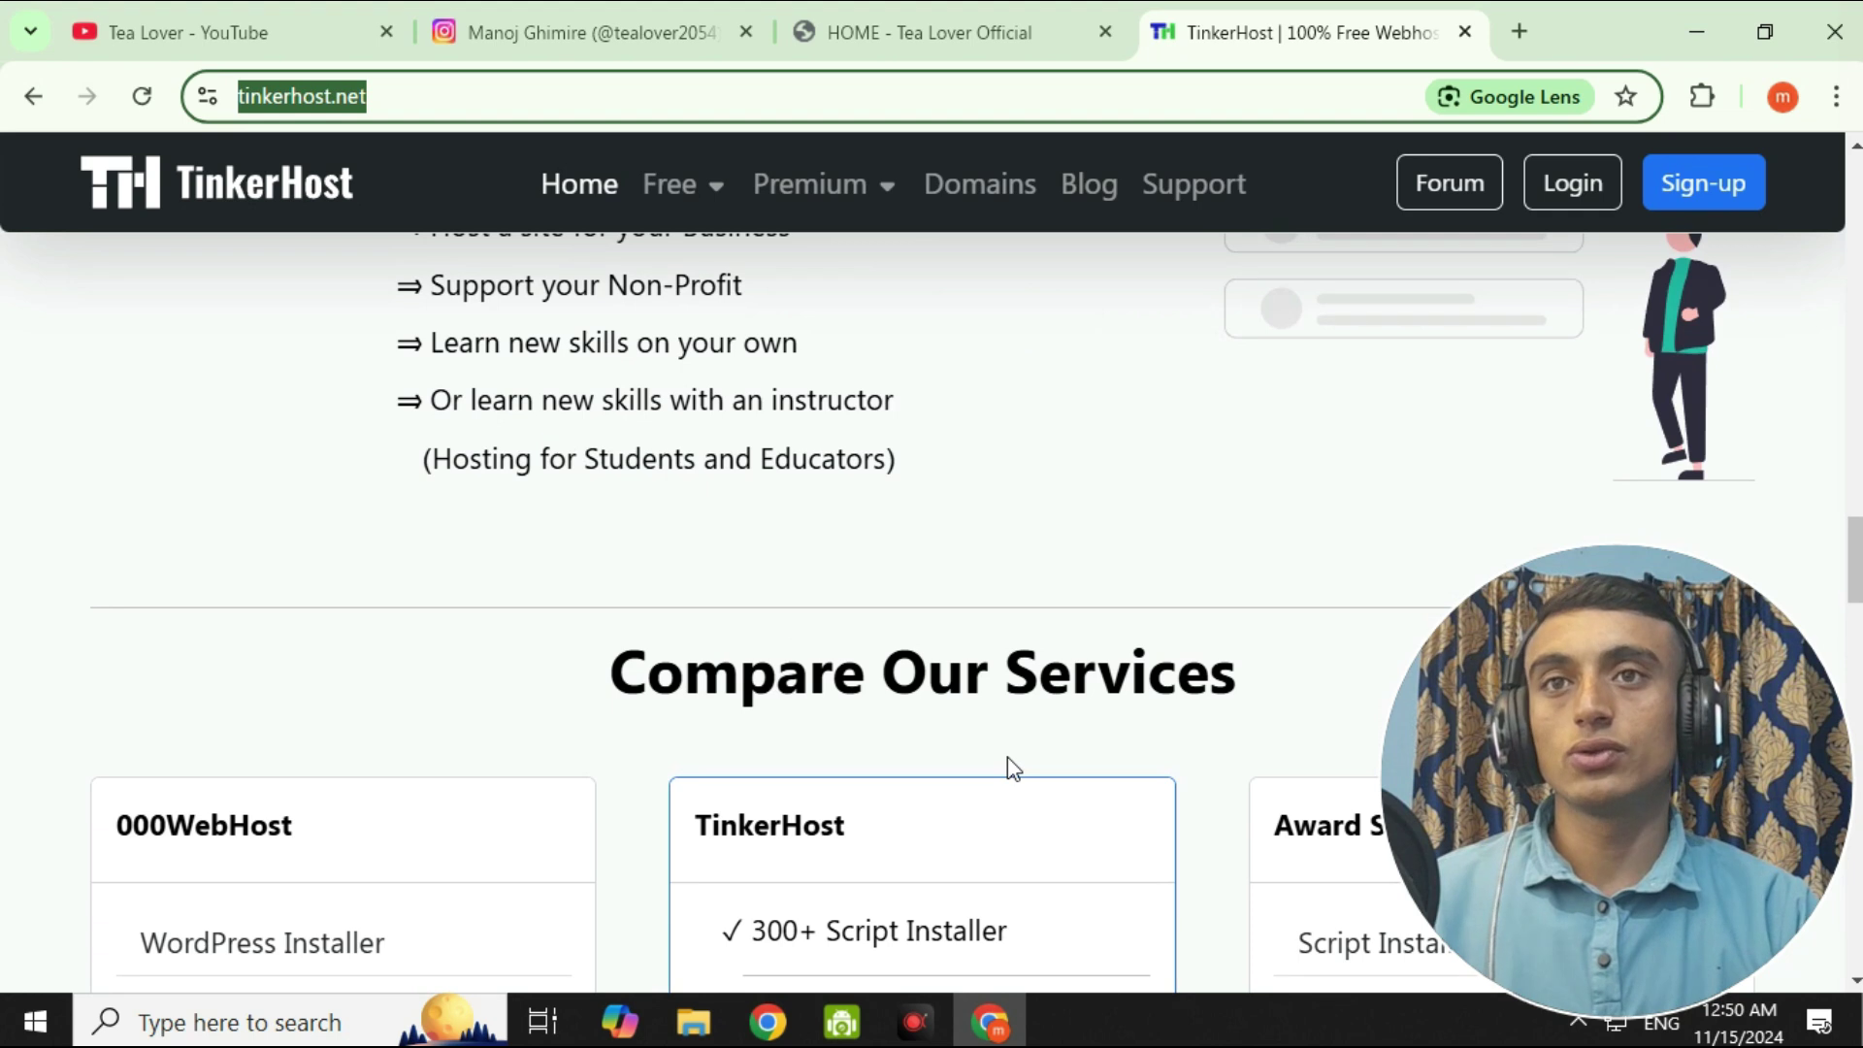
{"action": "scroll", "coordinate": [1007, 767], "scroll_direction": "down", "scroll_amount": 3}
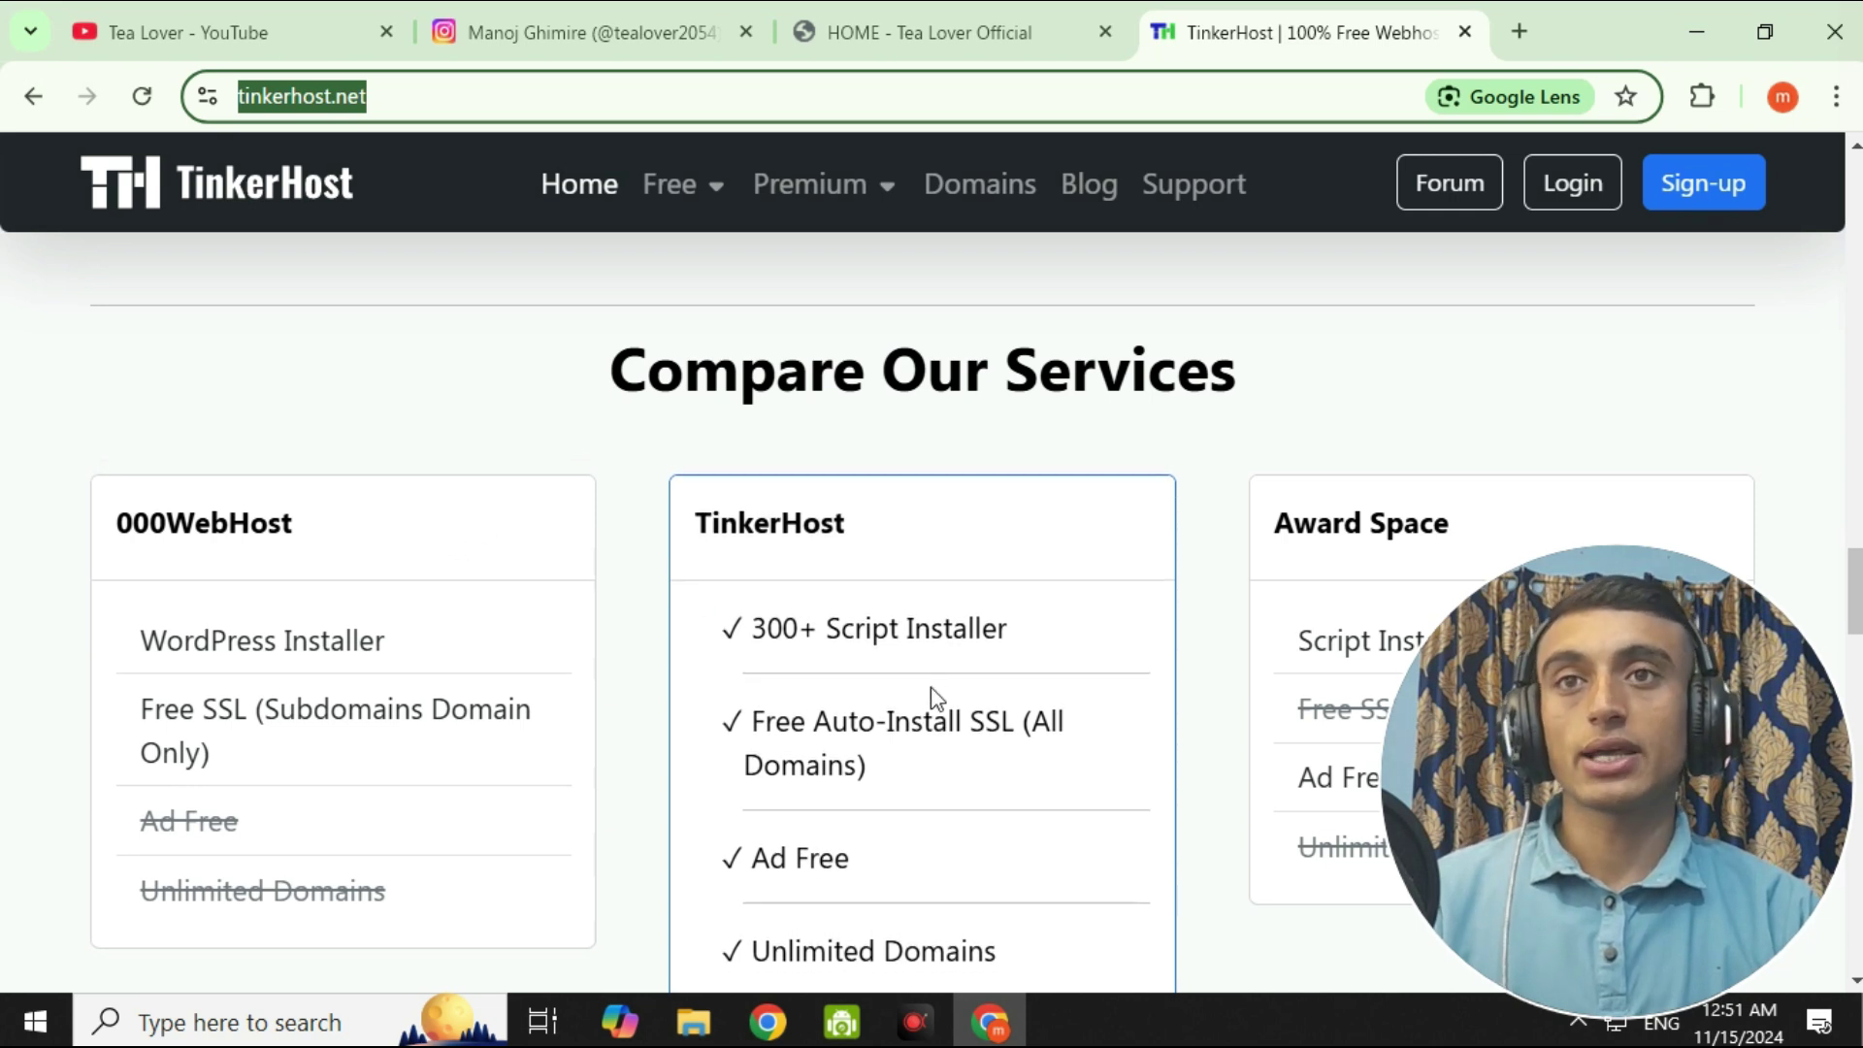
{"action": "scroll", "coordinate": [917, 388], "scroll_direction": "down", "scroll_amount": 5}
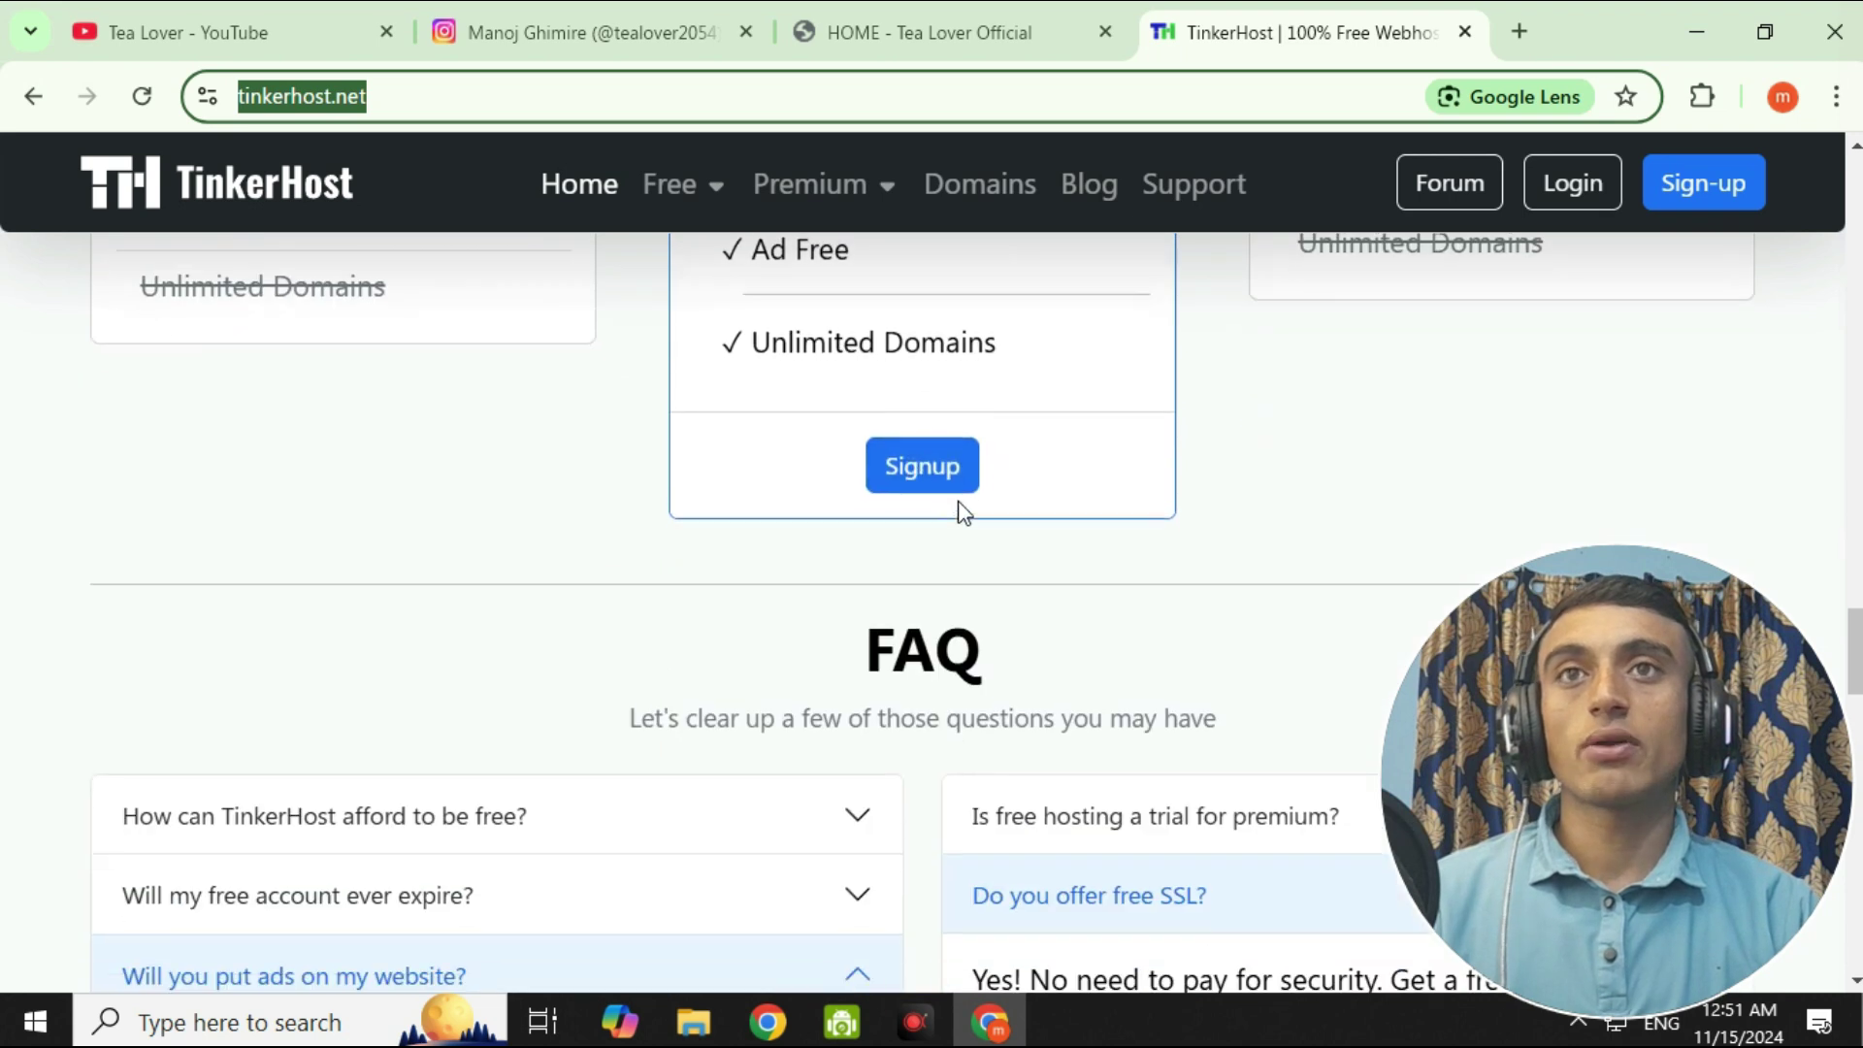
- Start the free Signup and pick Personal Account, continuing to the Create A Personal Account form
{"action": "left_click", "coordinate": [910, 467]}
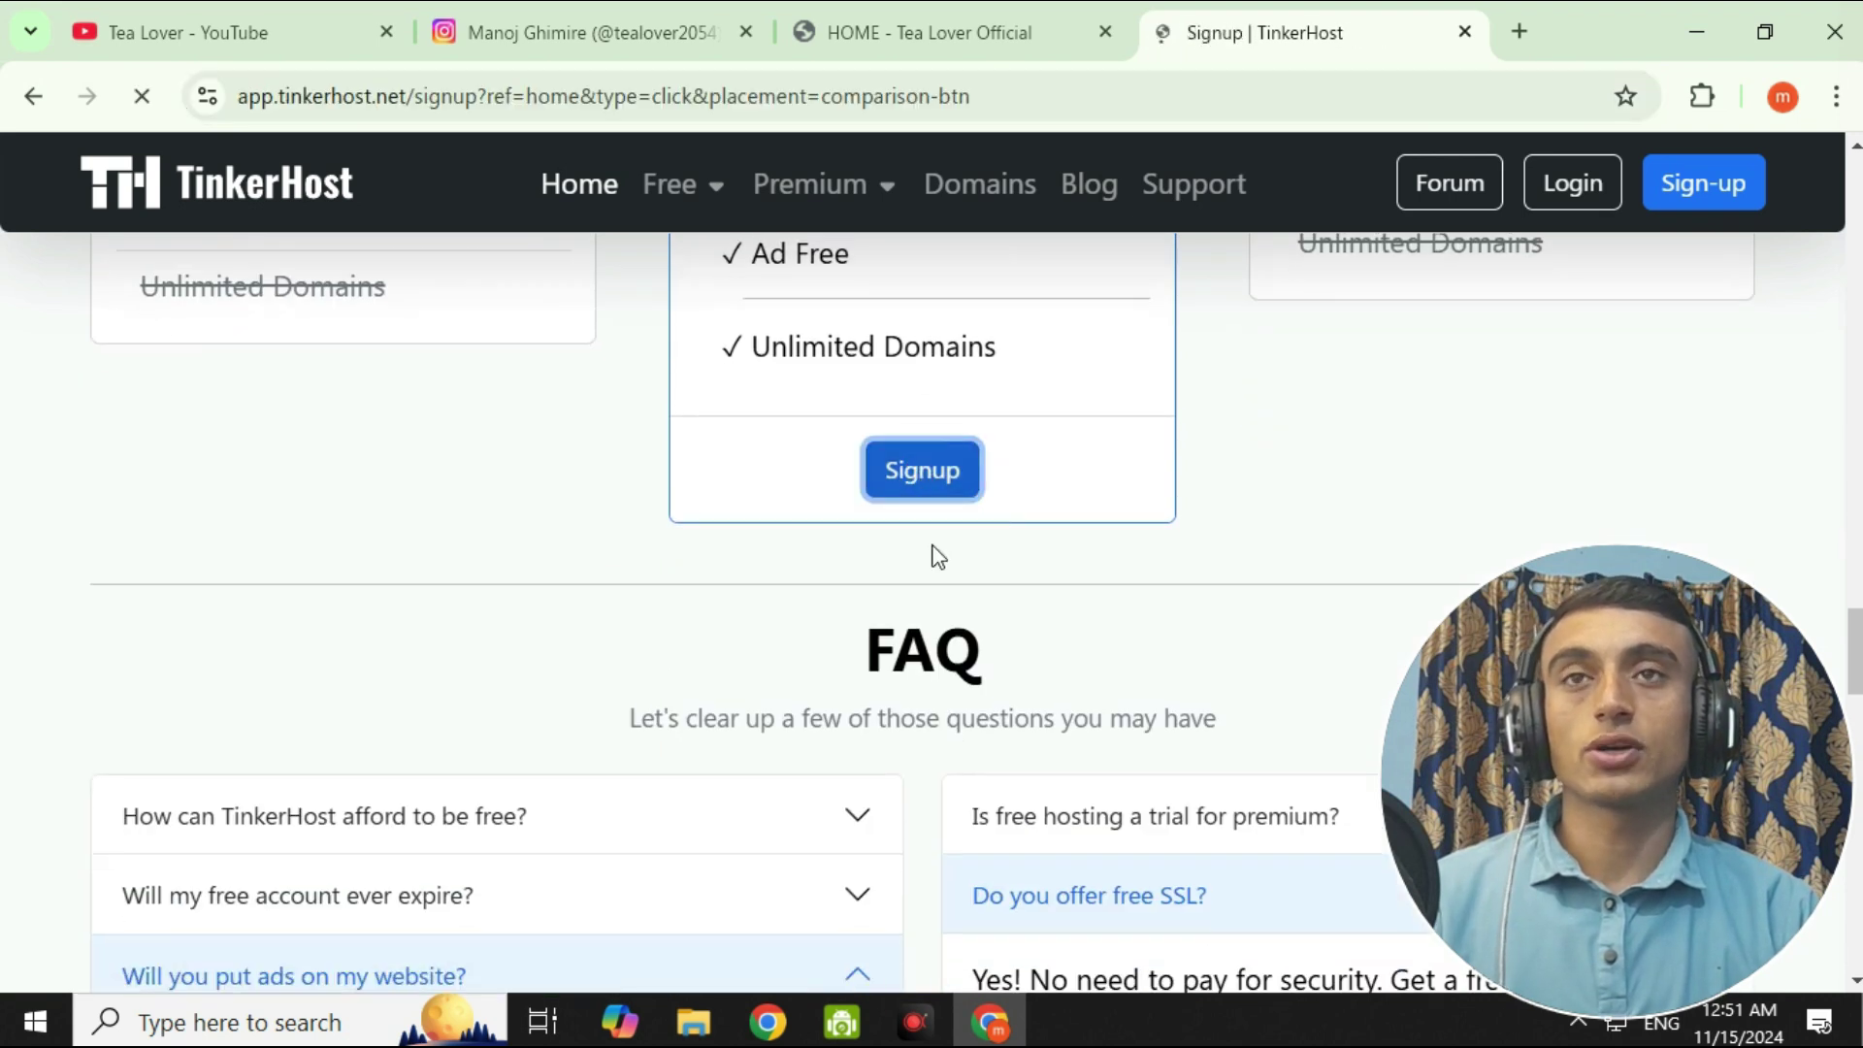
{"action": "scroll", "coordinate": [1156, 756], "scroll_direction": "down", "scroll_amount": 3}
{"action": "scroll", "coordinate": [1136, 778], "scroll_direction": "up", "scroll_amount": 3}
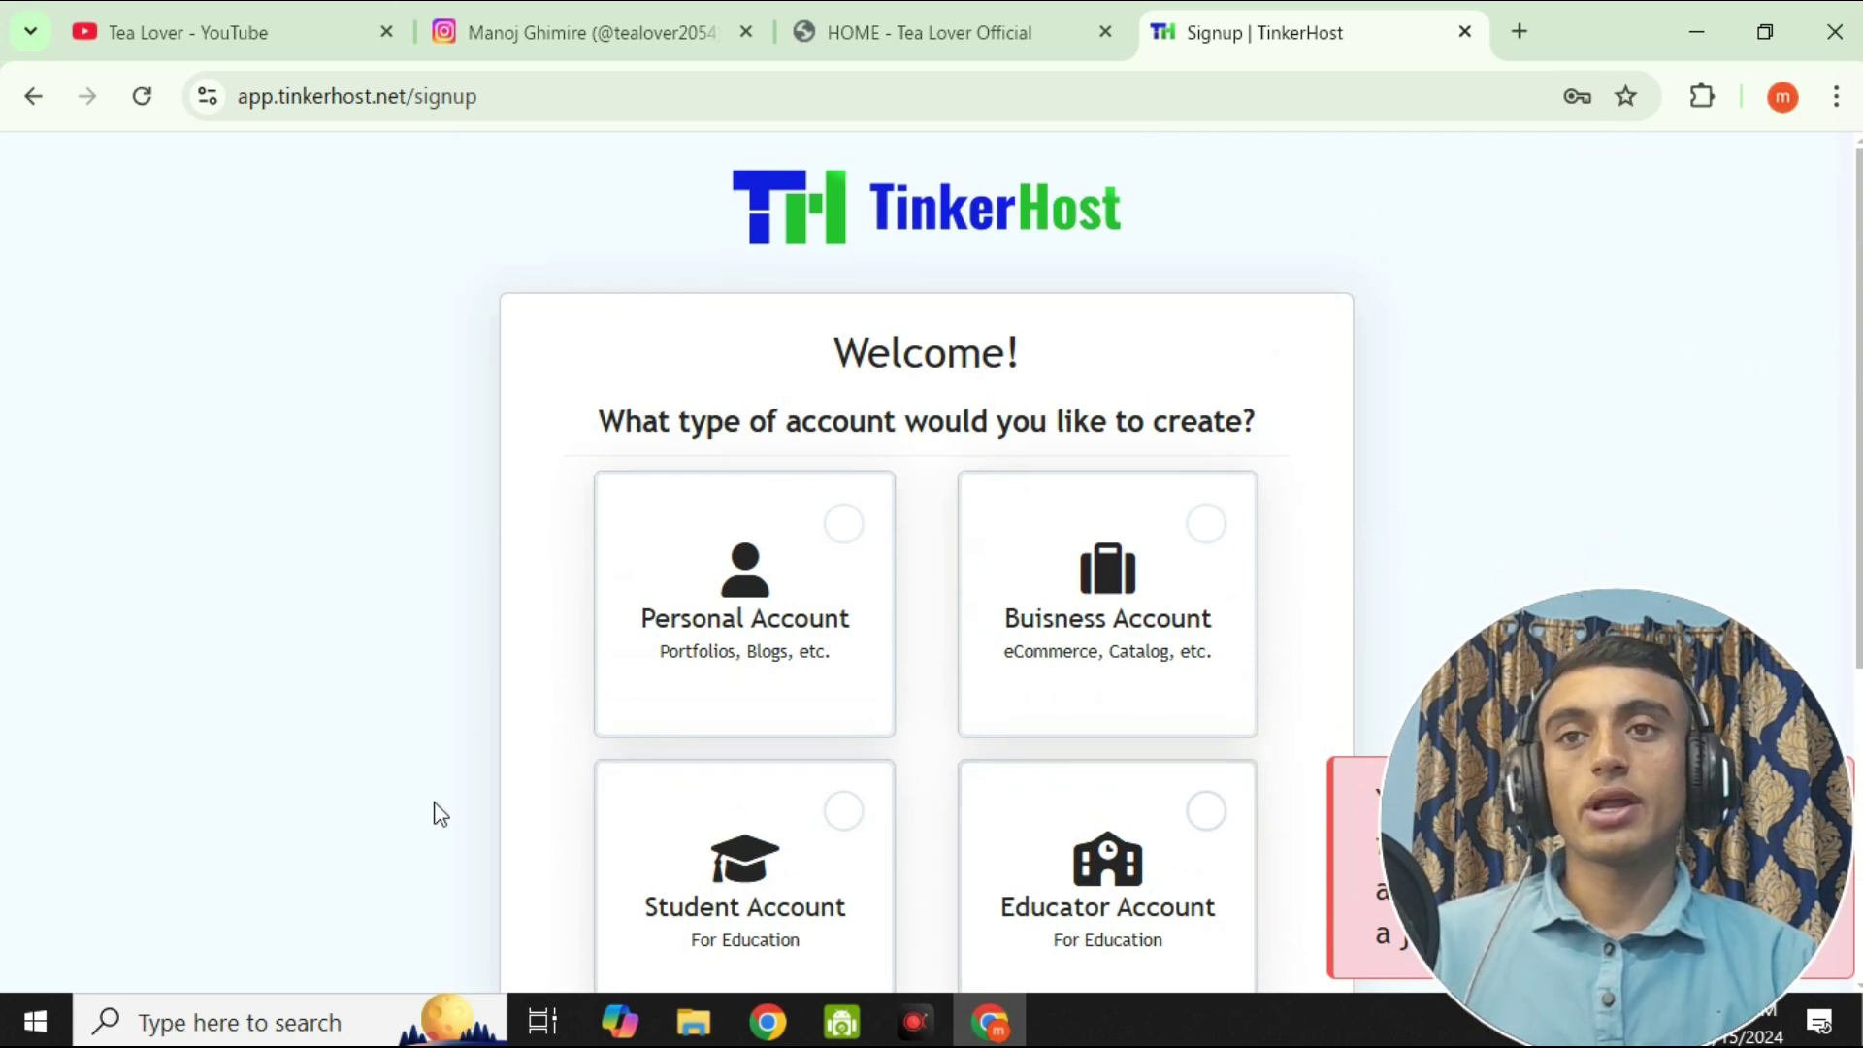
{"action": "scroll", "coordinate": [882, 857], "scroll_direction": "down", "scroll_amount": 1}
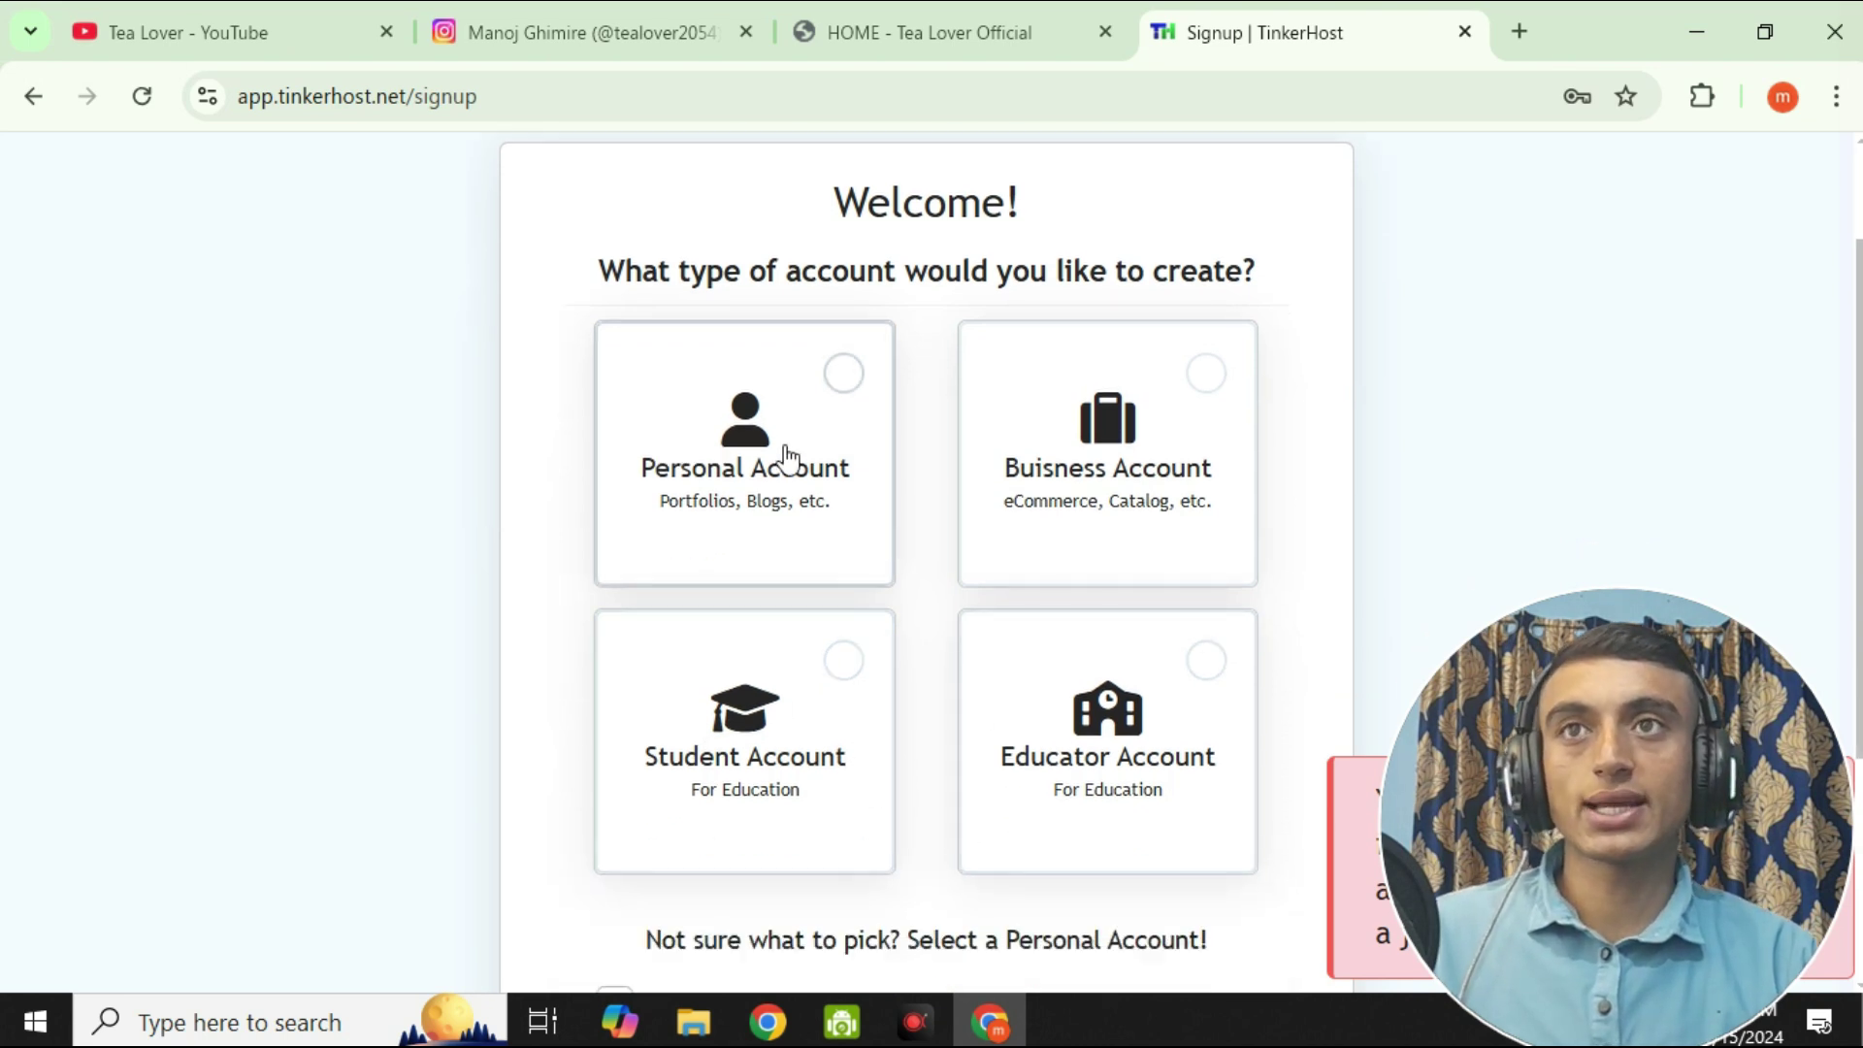
{"action": "left_click", "coordinate": [832, 388]}
{"action": "scroll", "coordinate": [818, 670], "scroll_direction": "down", "scroll_amount": 2}
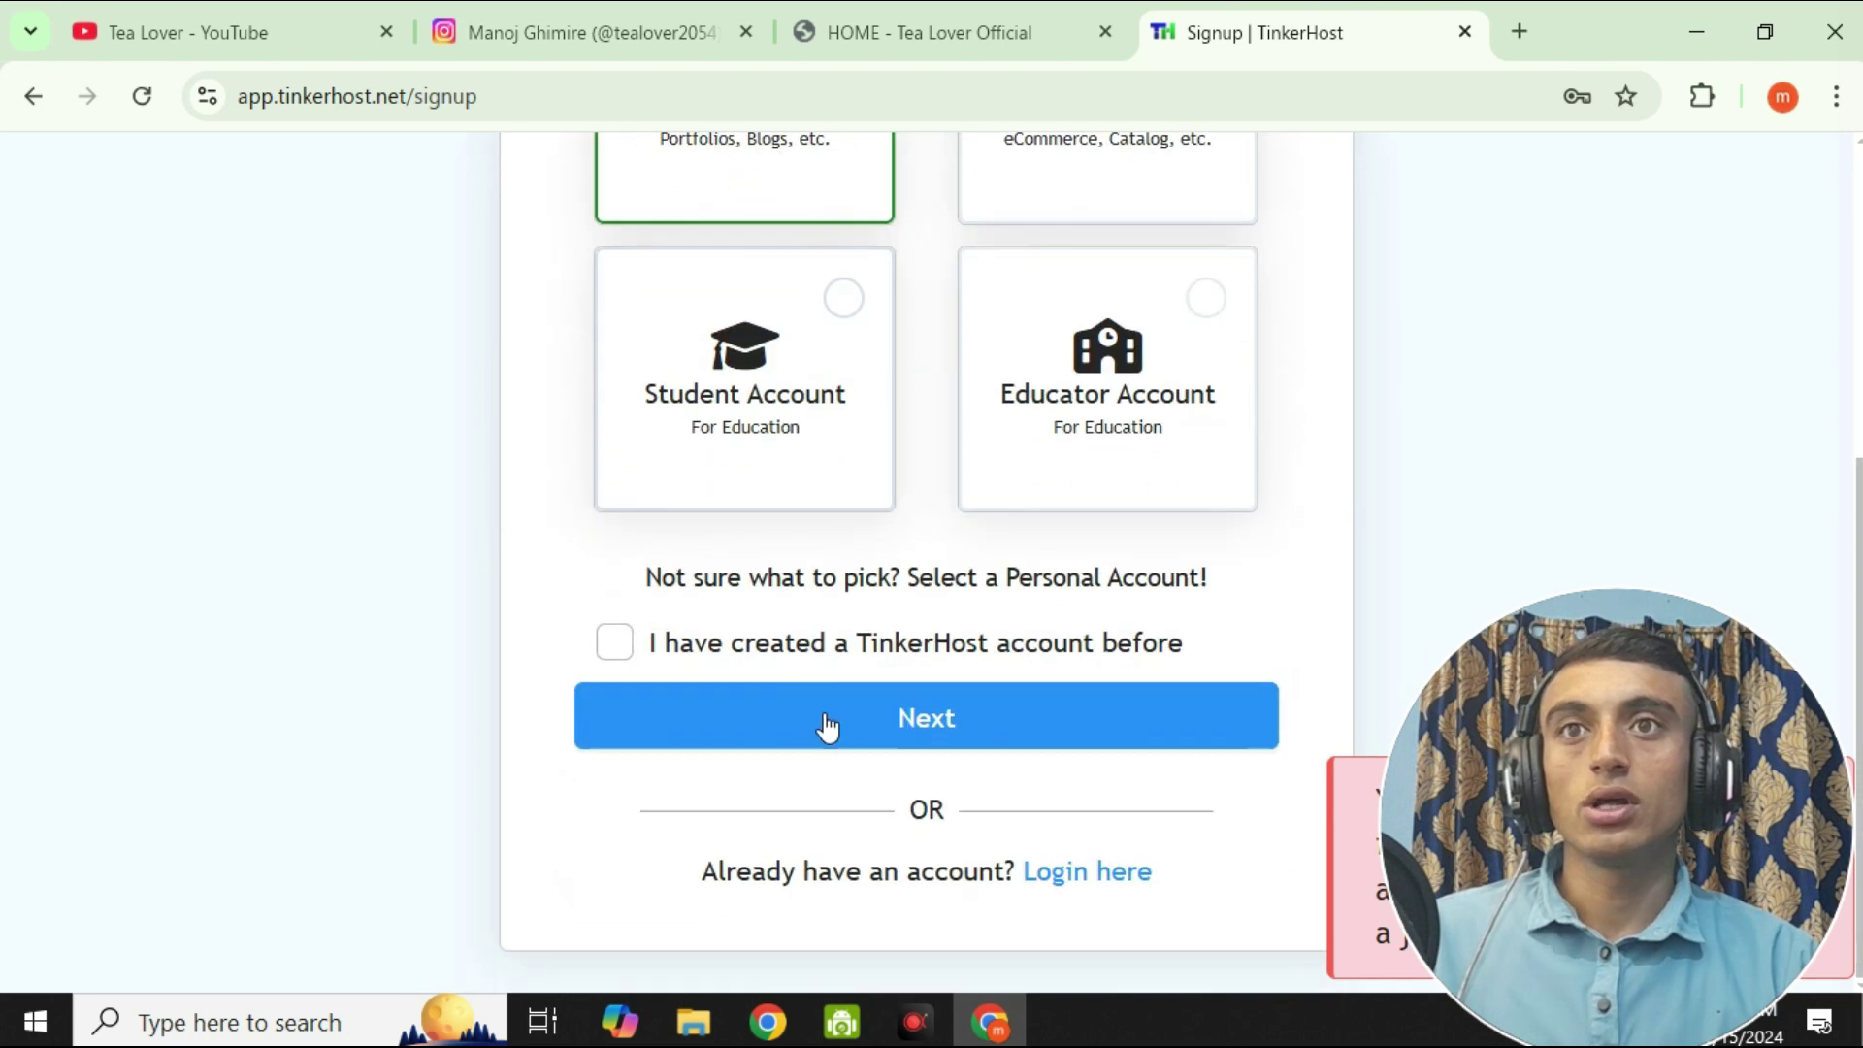
{"action": "left_click", "coordinate": [827, 744]}
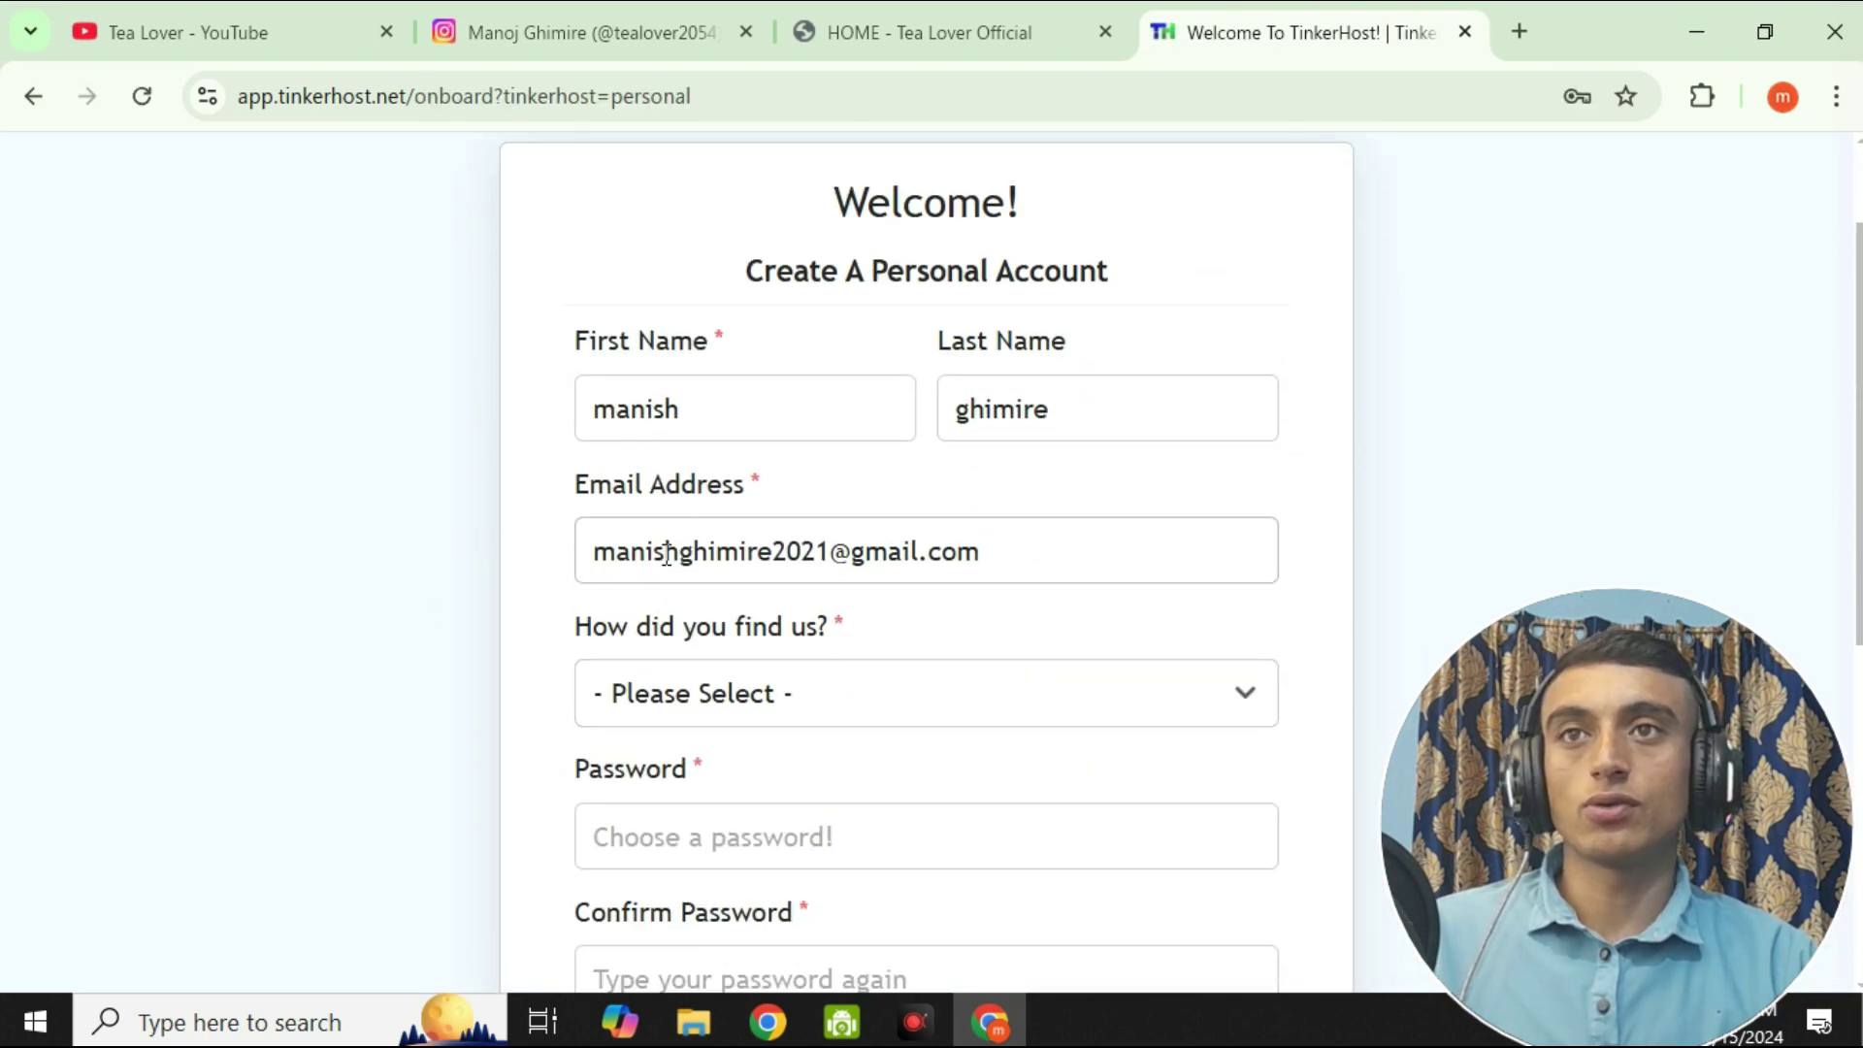
- Set 'How did you find us?' to Search Engine (Like Google) and submit the form
{"action": "scroll", "coordinate": [876, 563], "scroll_direction": "down", "scroll_amount": 1}
{"action": "scroll", "coordinate": [876, 563], "scroll_direction": "down", "scroll_amount": 1}
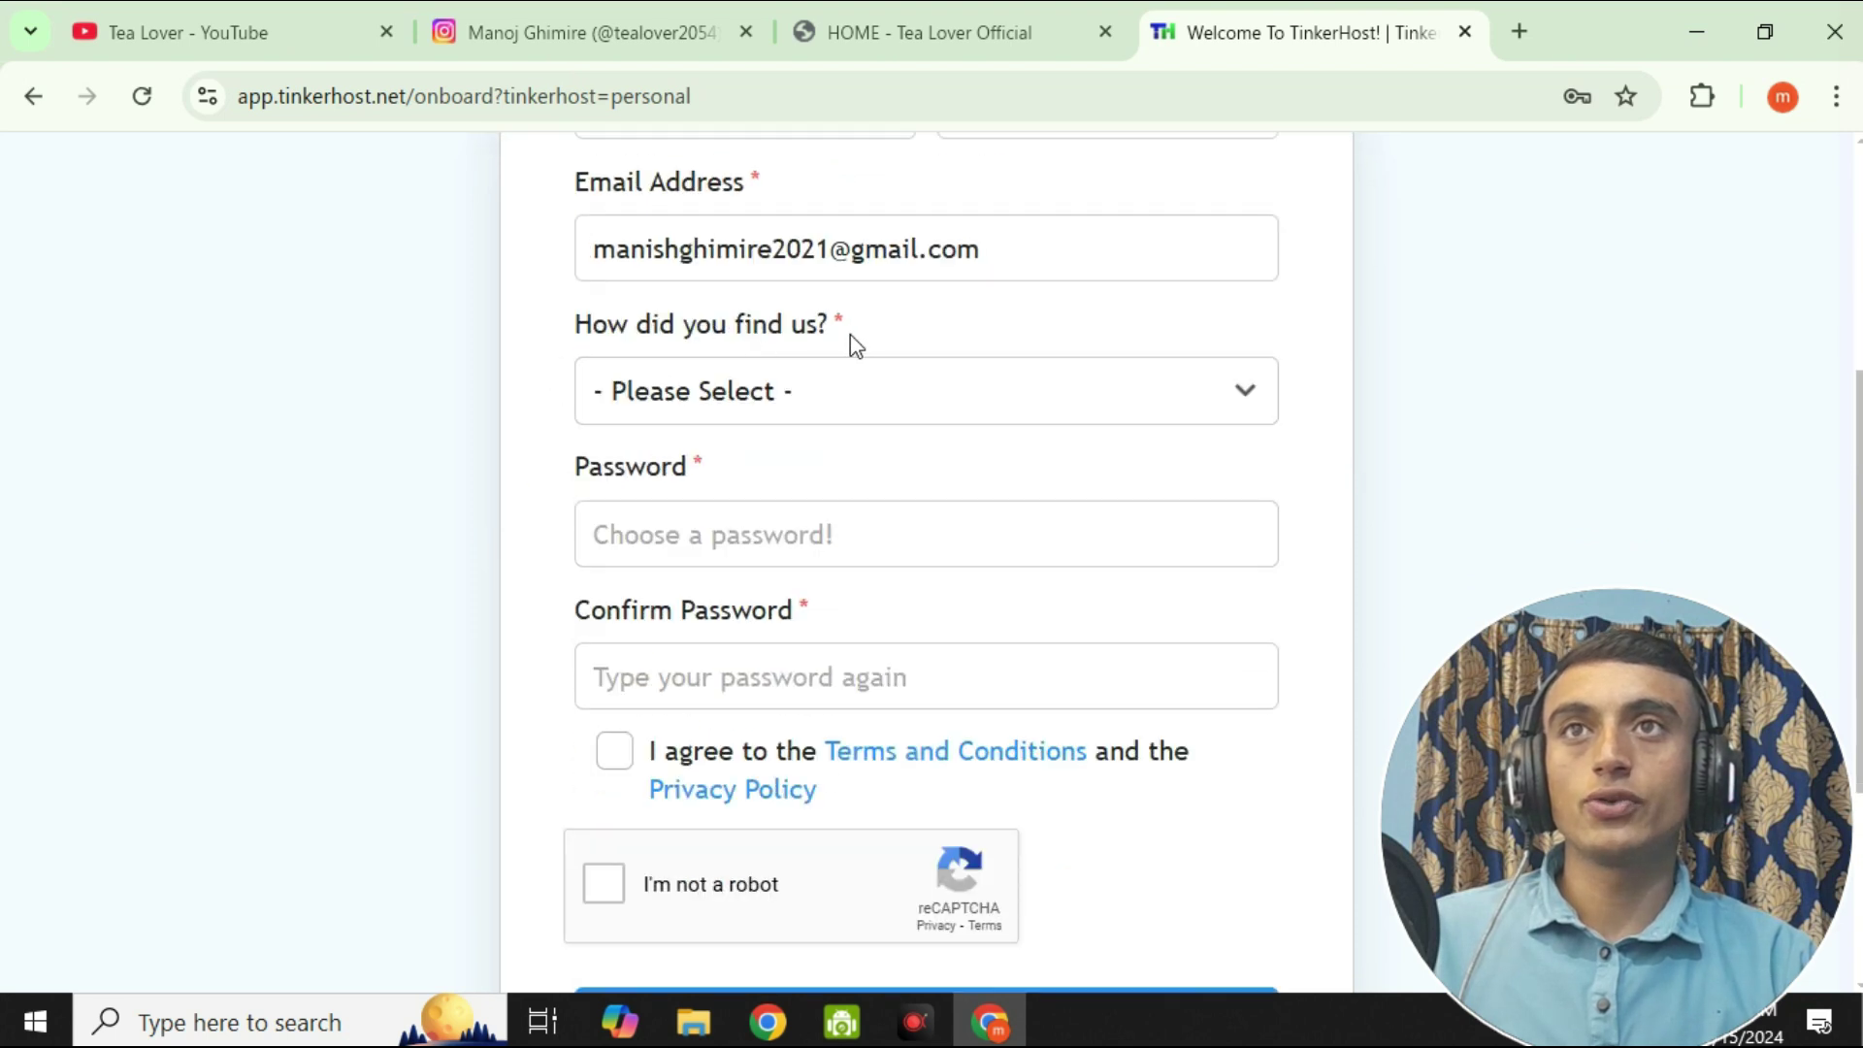
{"action": "left_click", "coordinate": [848, 402]}
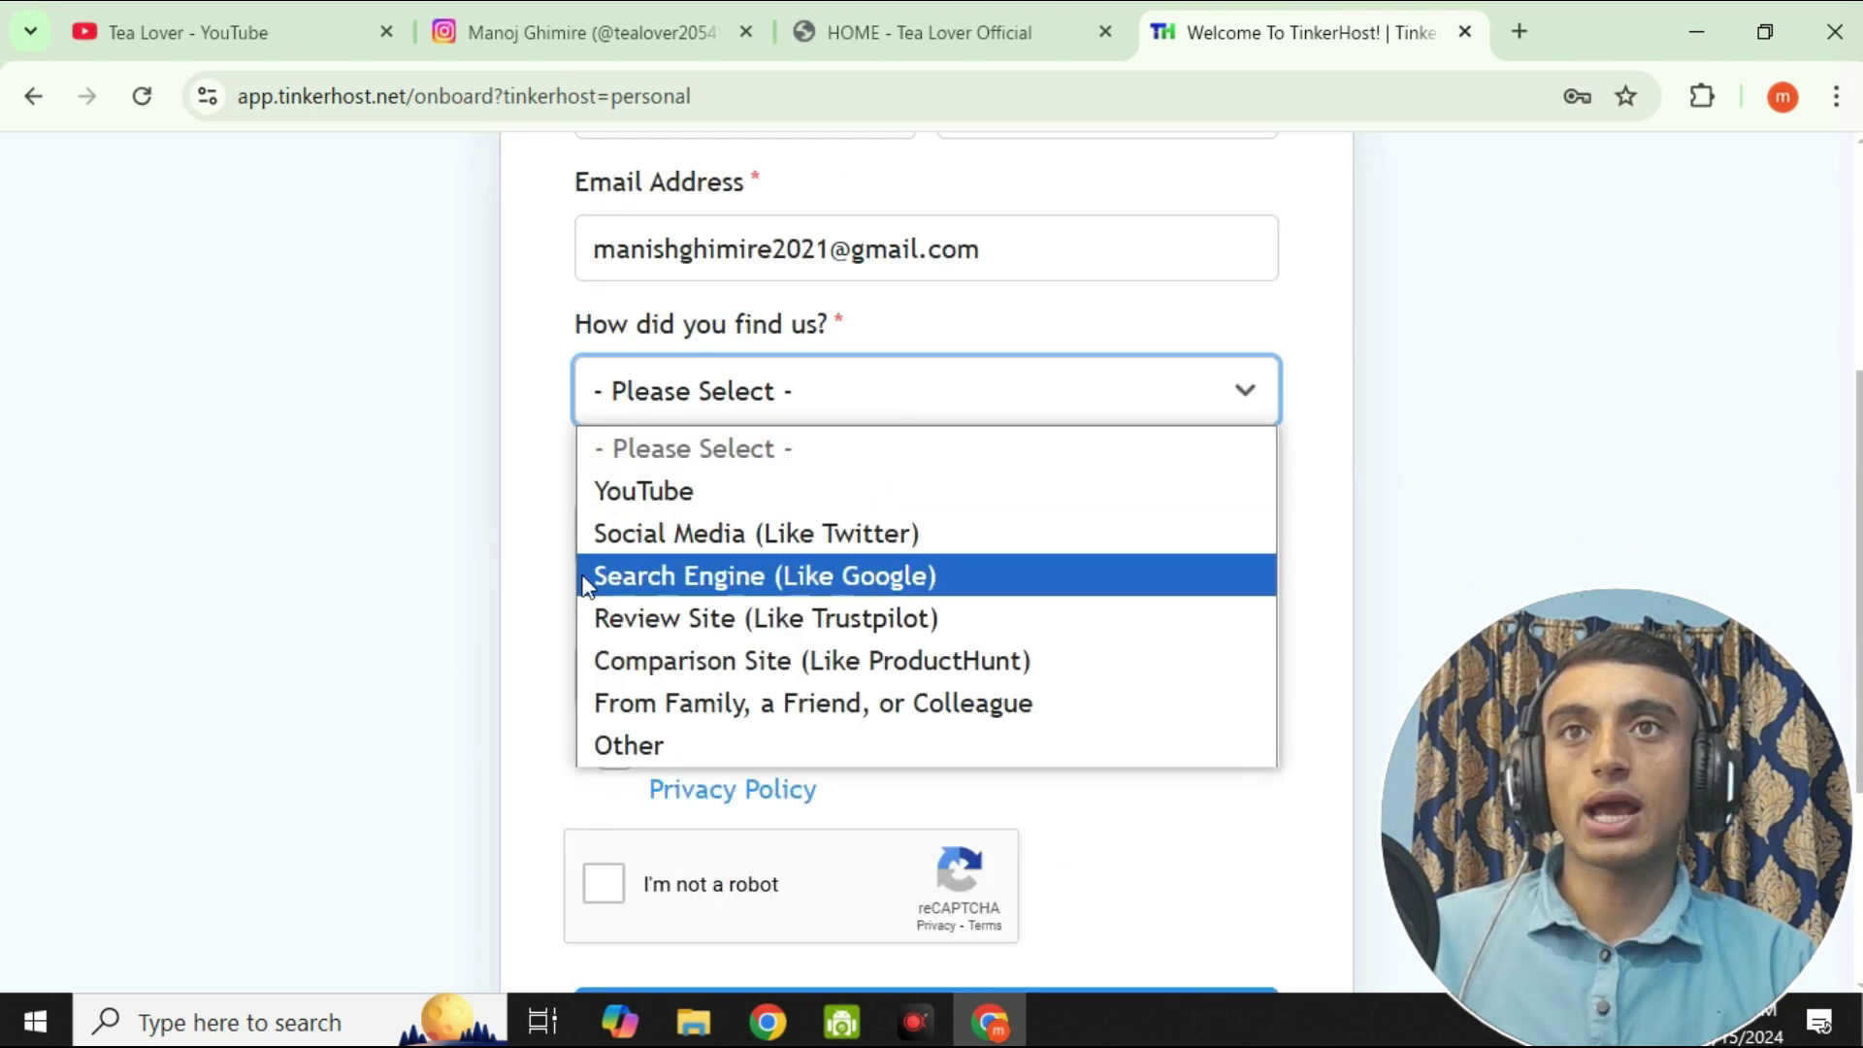
{"action": "left_click", "coordinate": [788, 579]}
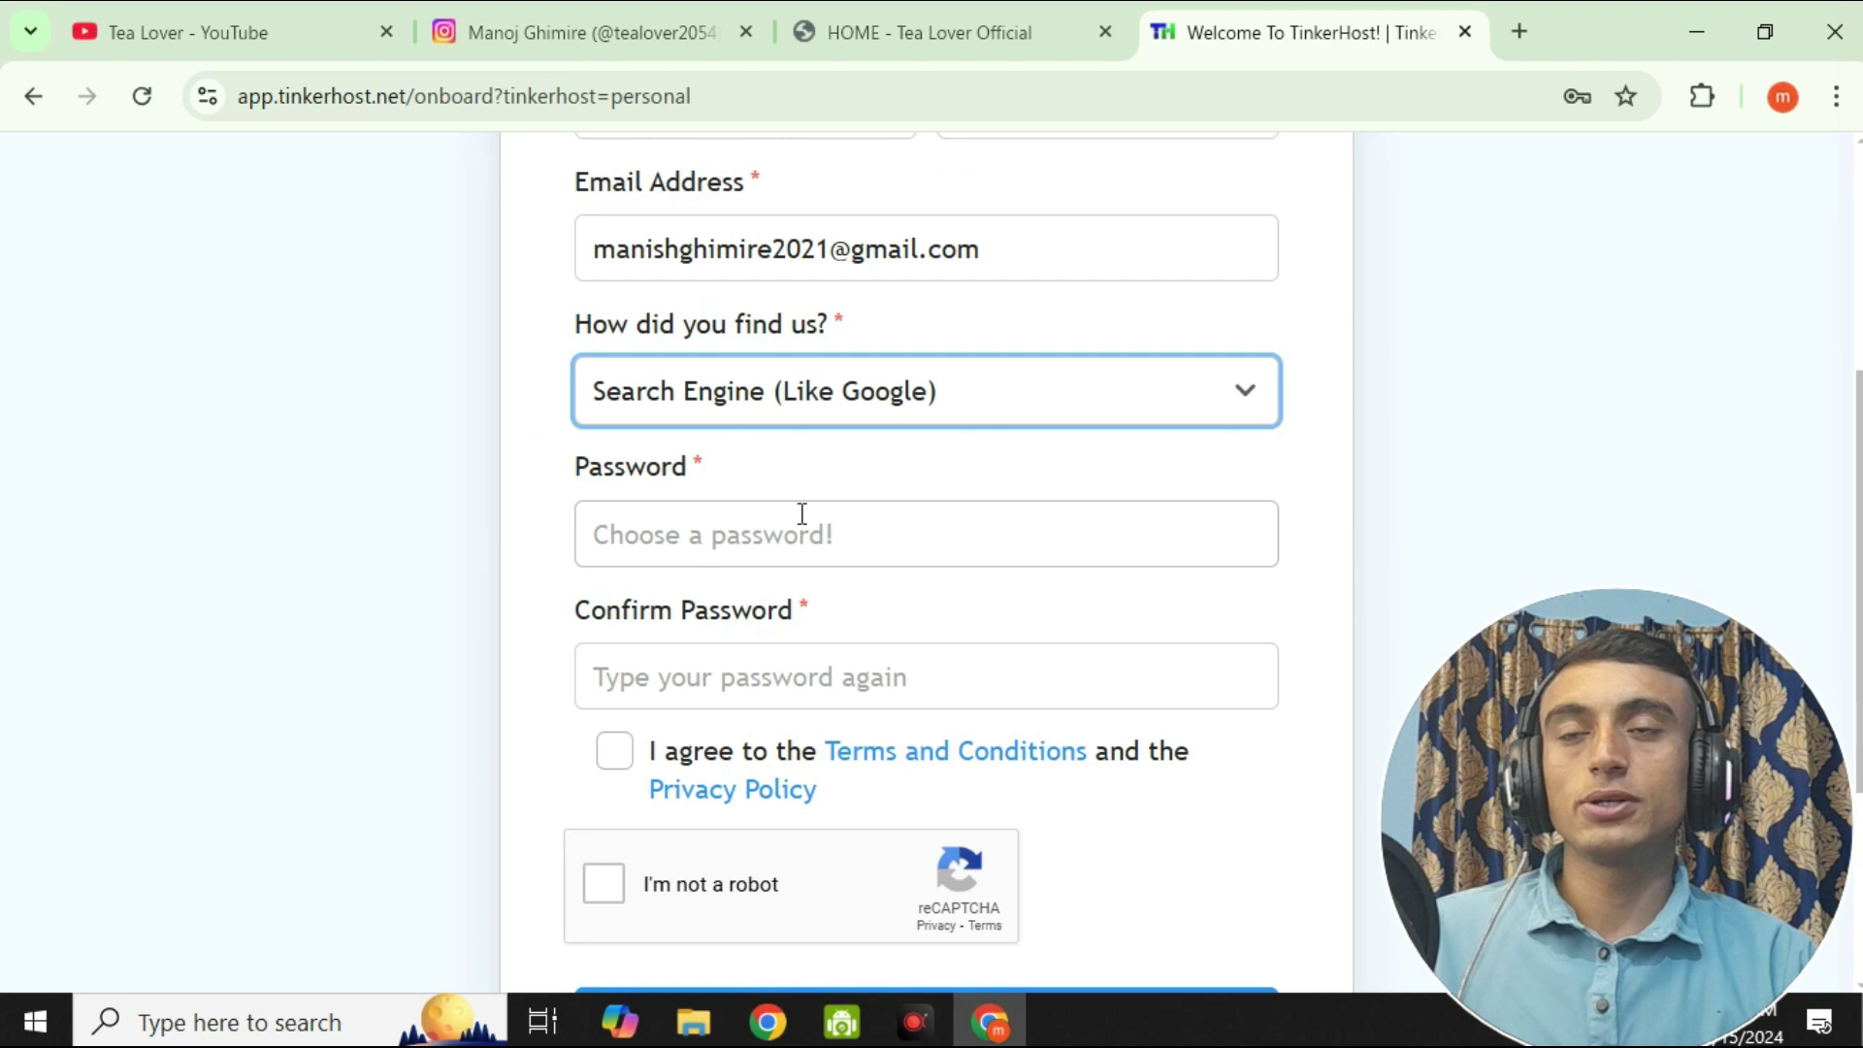
{"action": "left_click", "coordinate": [744, 548]}
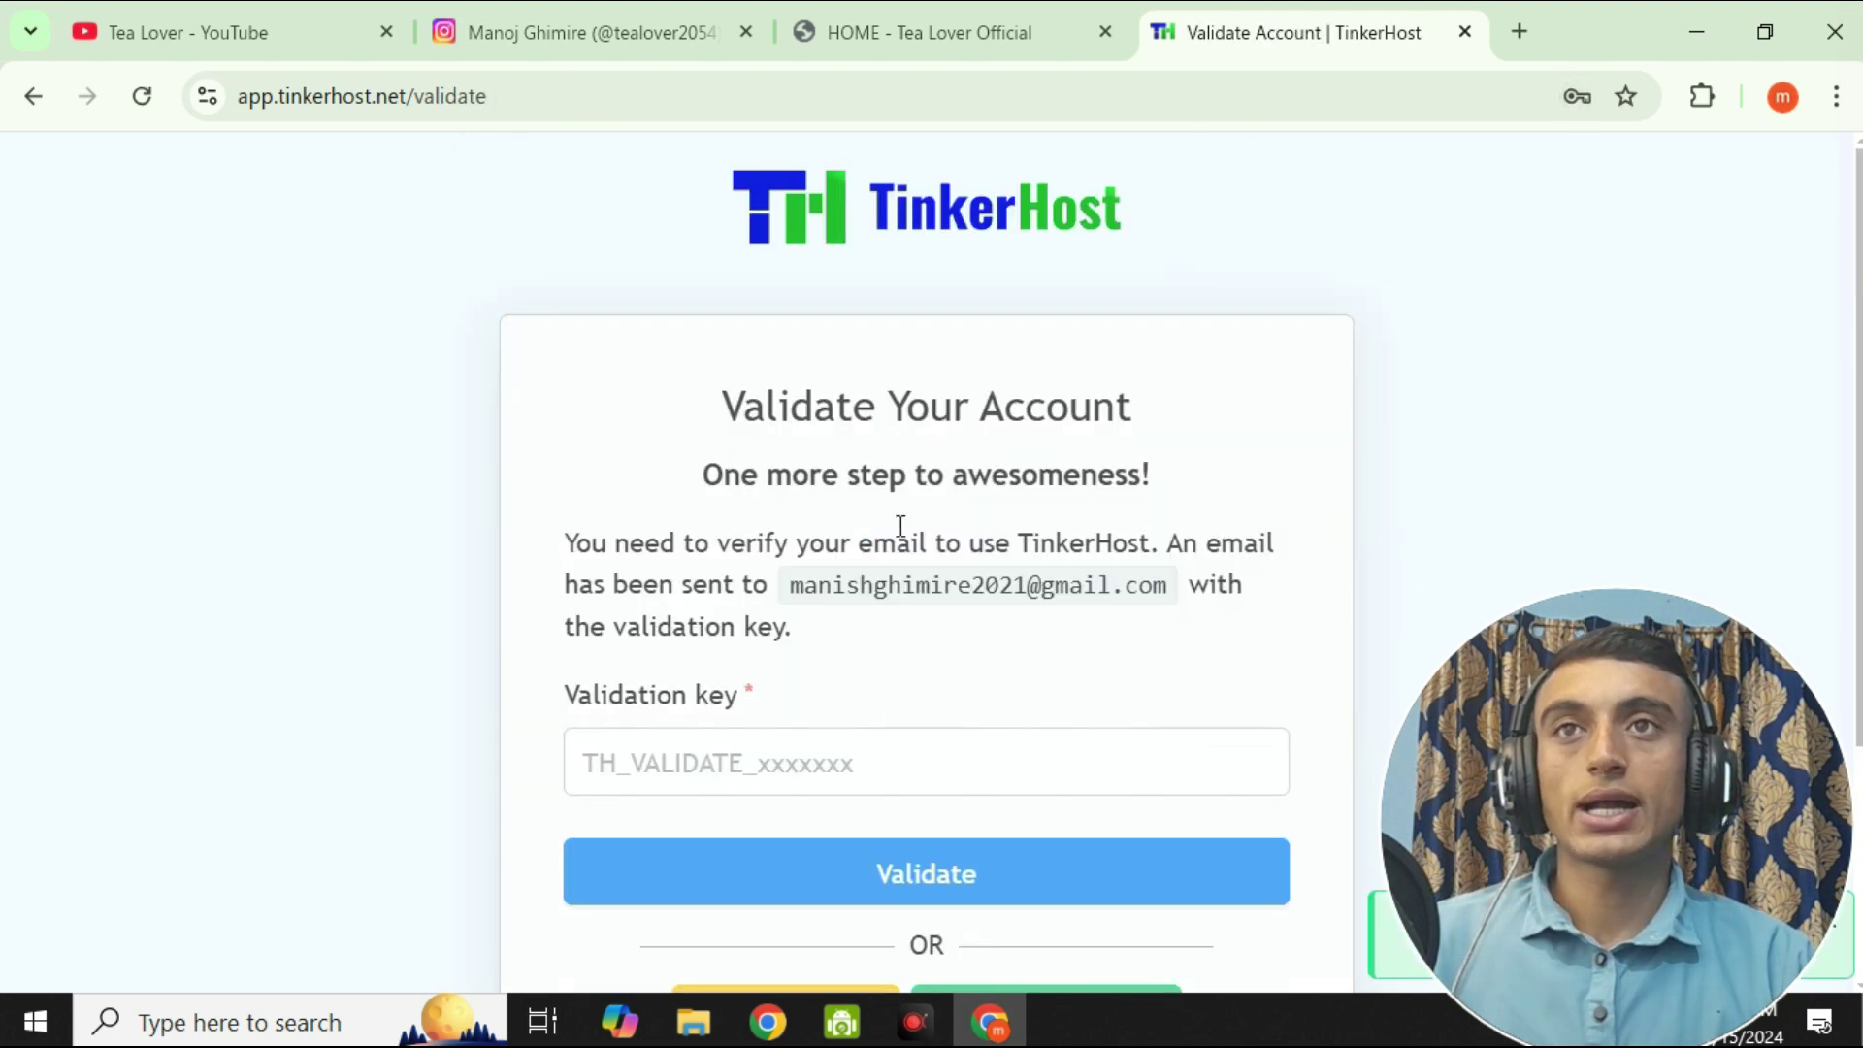
- Highlight the validation instructions on the Validate Your Account page and open a new tab
{"action": "left_click_drag", "start_coordinate": [758, 420], "coordinate": [1067, 413]}
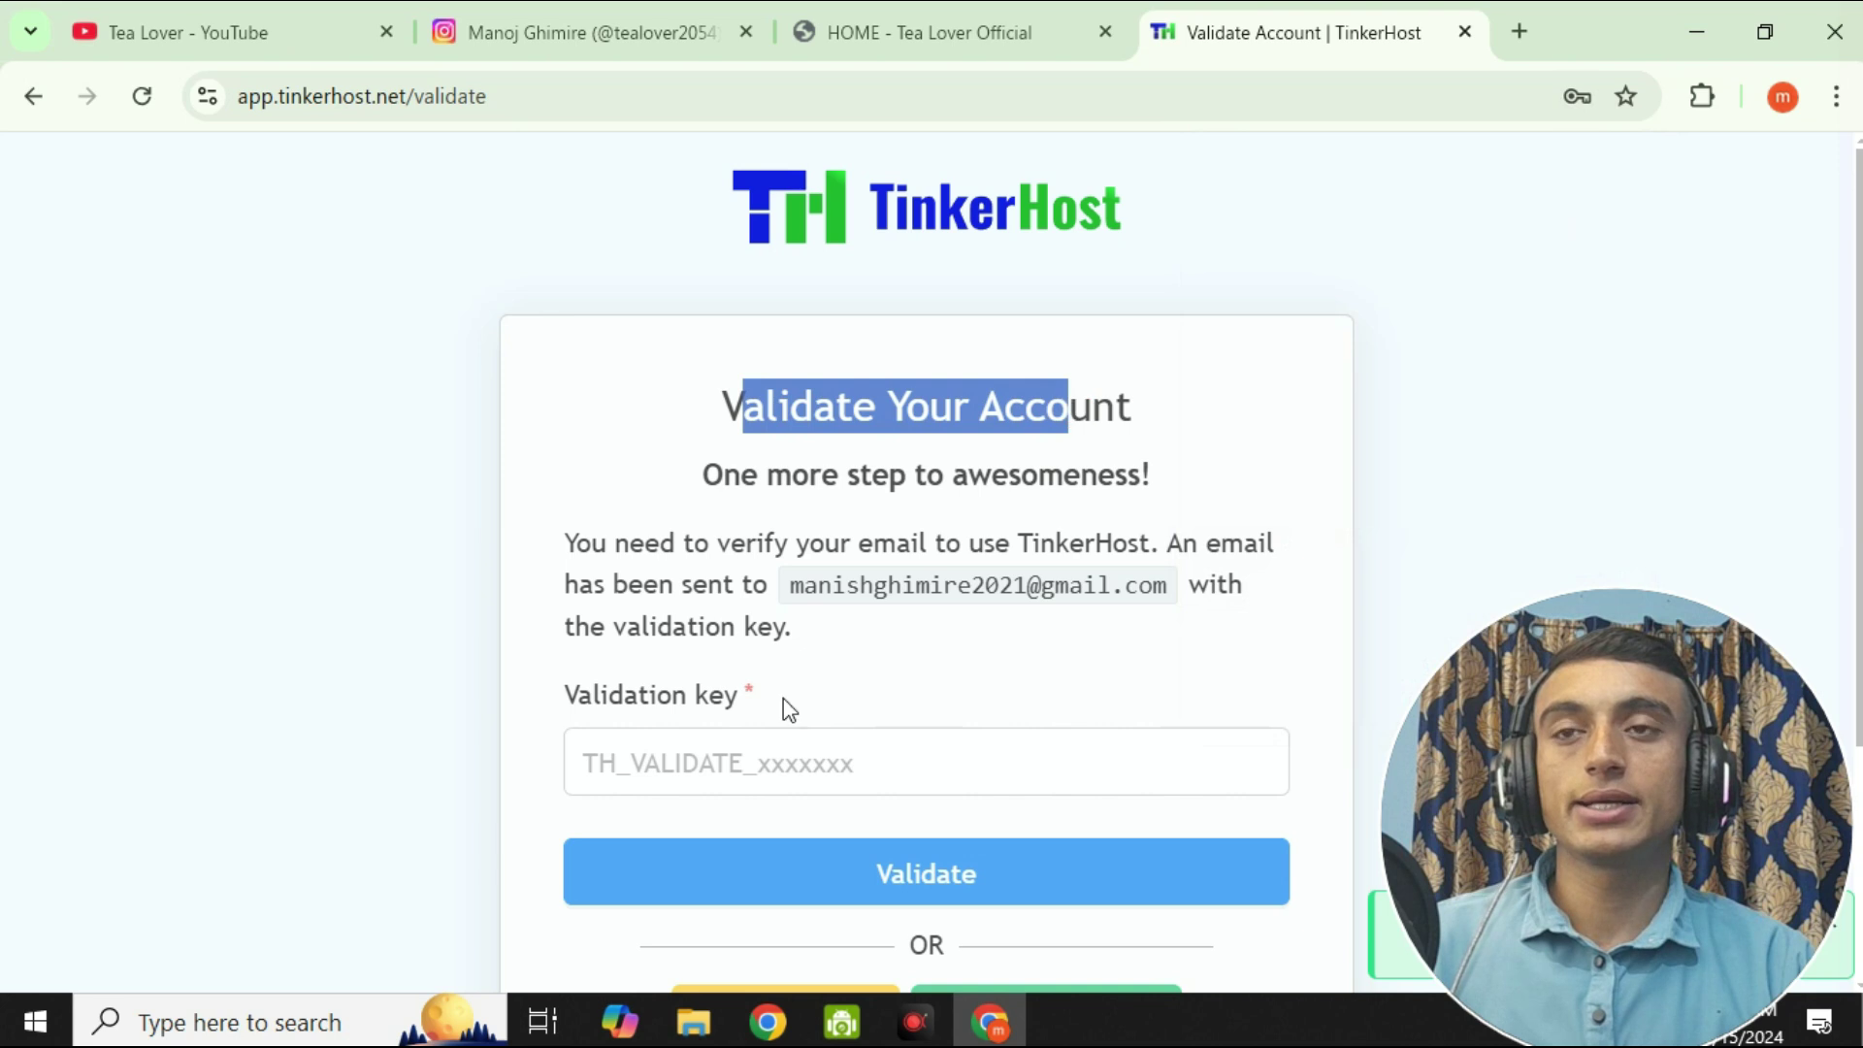
{"action": "scroll", "coordinate": [757, 586], "scroll_direction": "down", "scroll_amount": 2}
{"action": "scroll", "coordinate": [757, 586], "scroll_direction": "up", "scroll_amount": 2}
{"action": "left_click_drag", "start_coordinate": [848, 542], "coordinate": [1006, 542]}
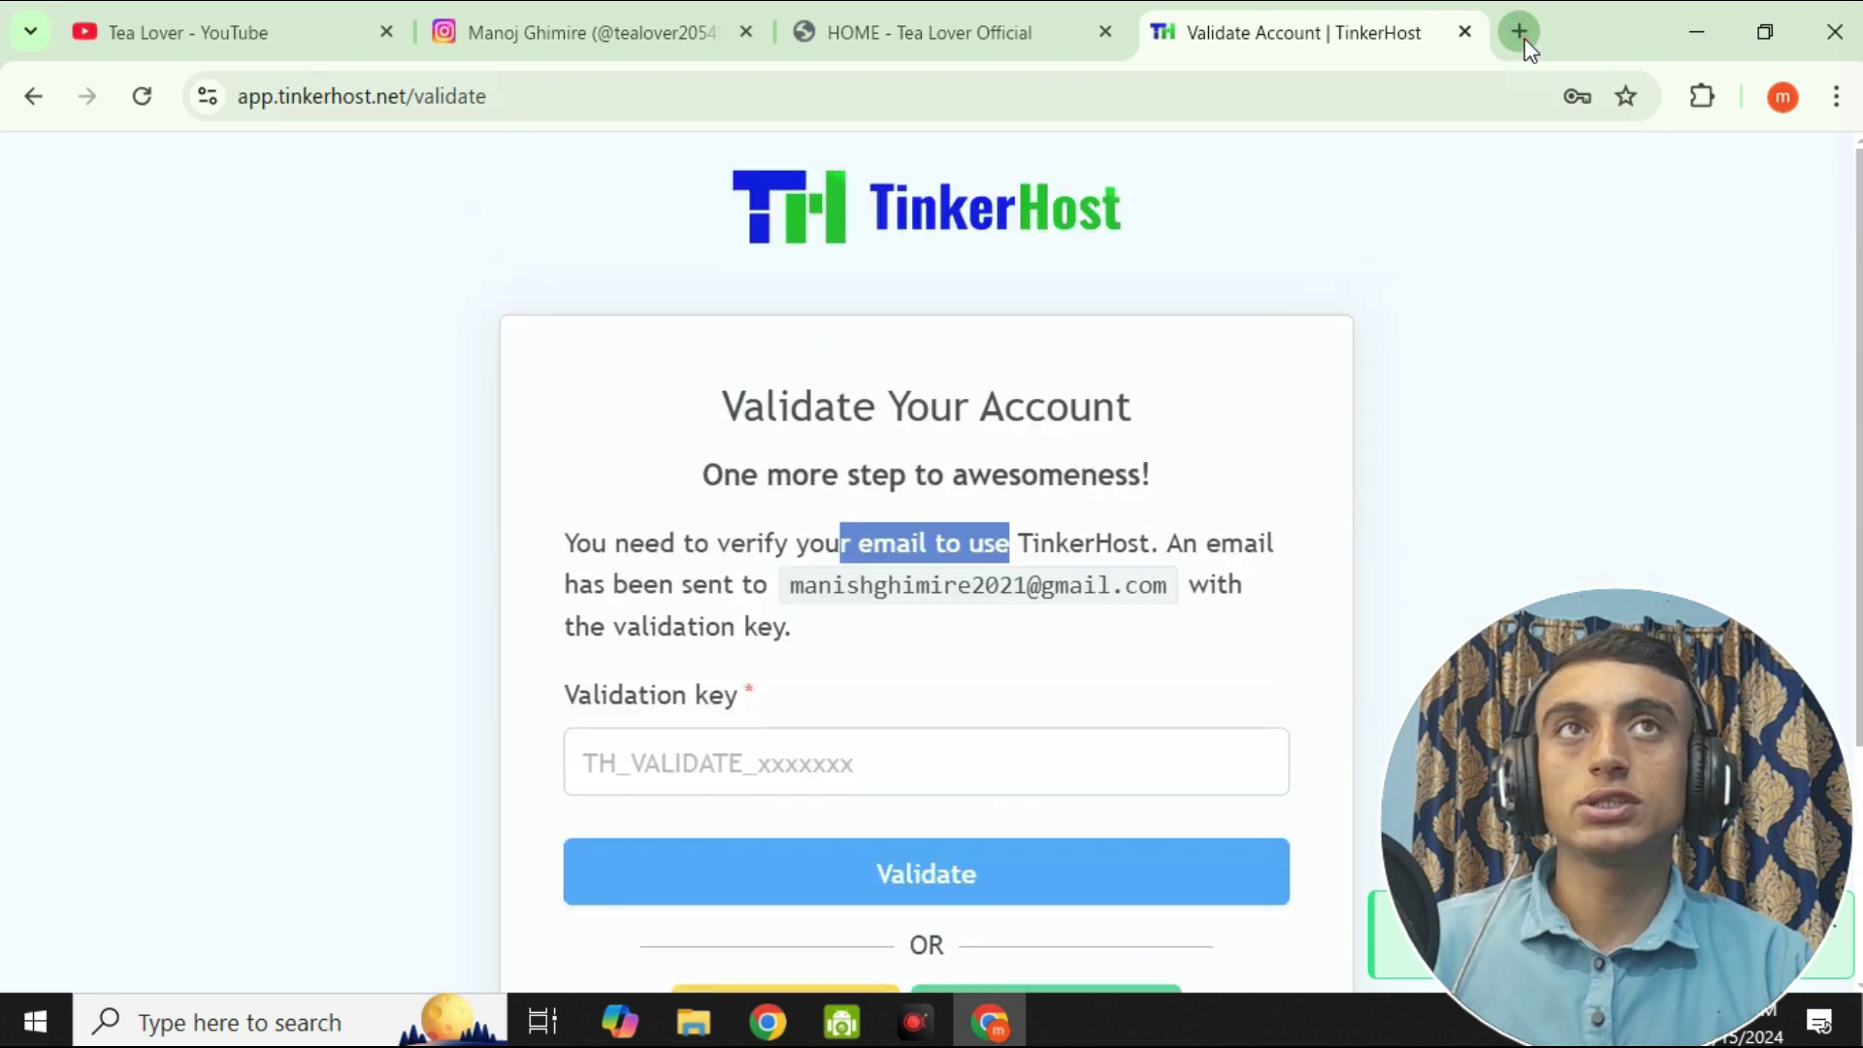
{"action": "left_click", "coordinate": [1521, 35]}
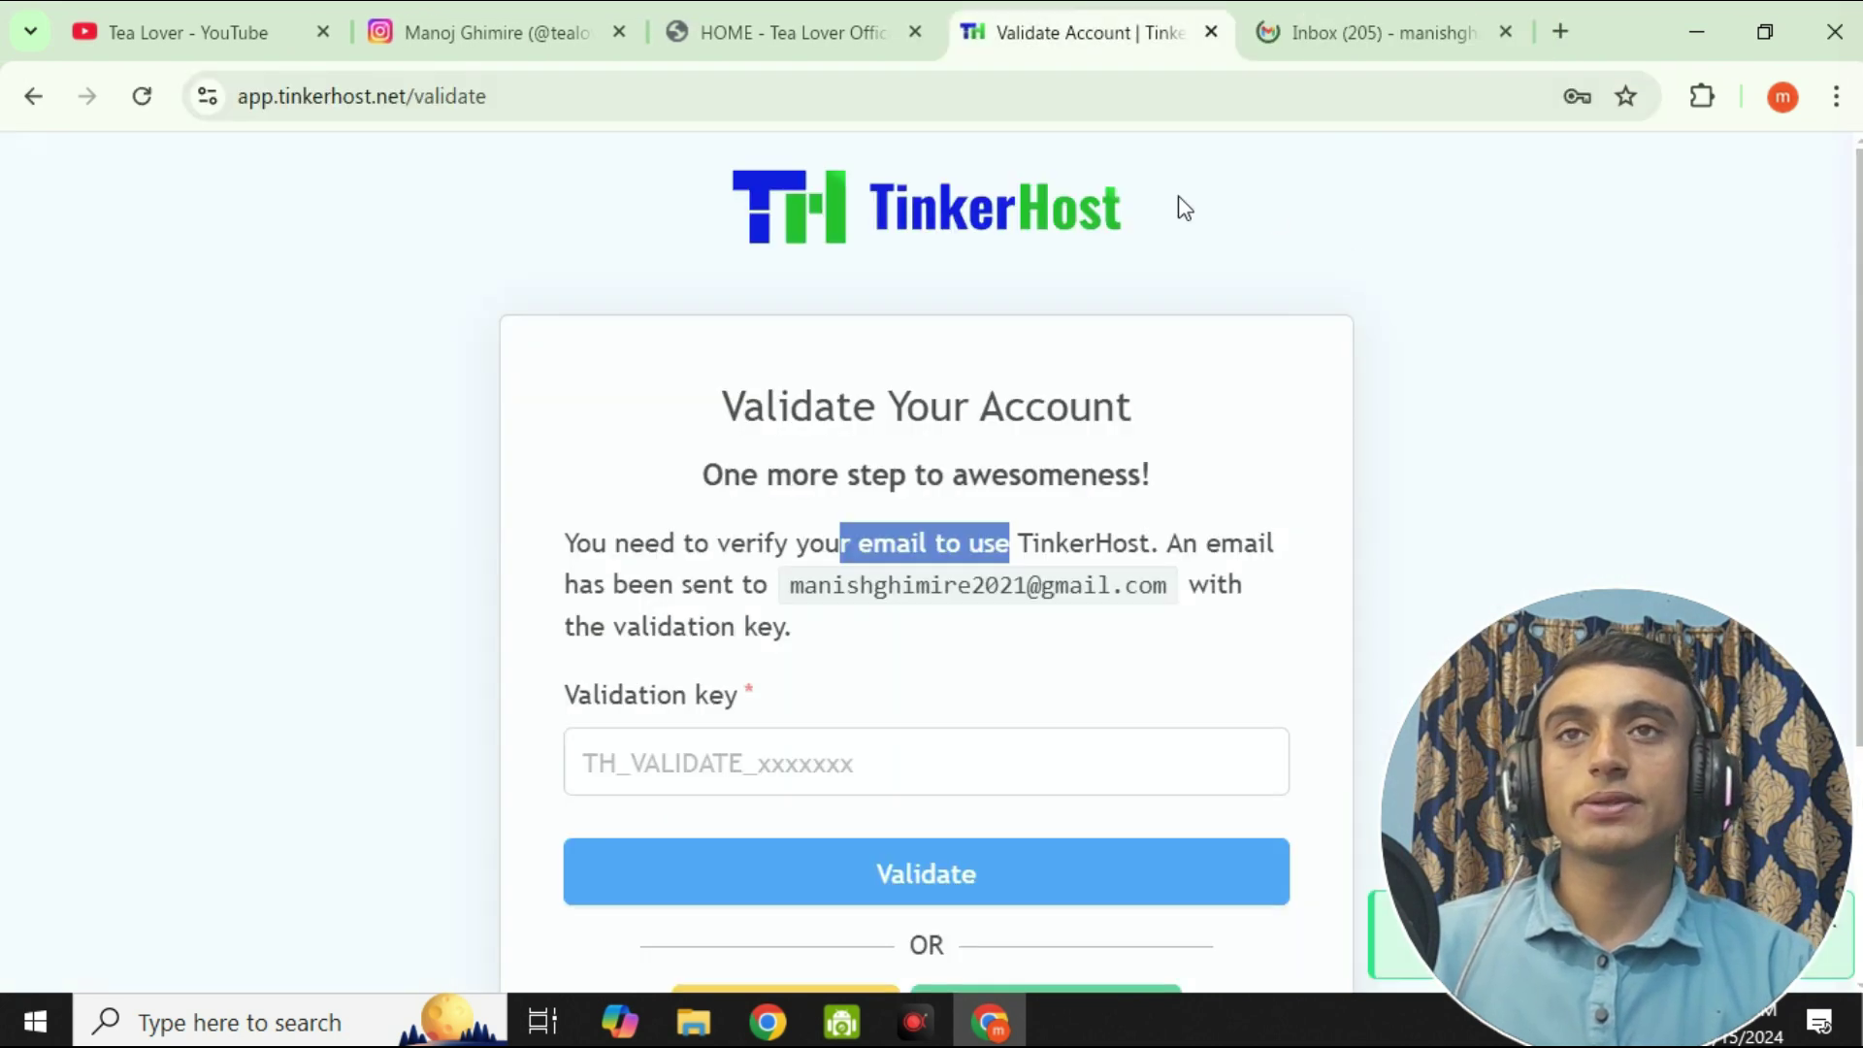
- Copy the validation key from the TinkerHost welcome e-mail in Gmail
{"action": "left_click", "coordinate": [1324, 37]}
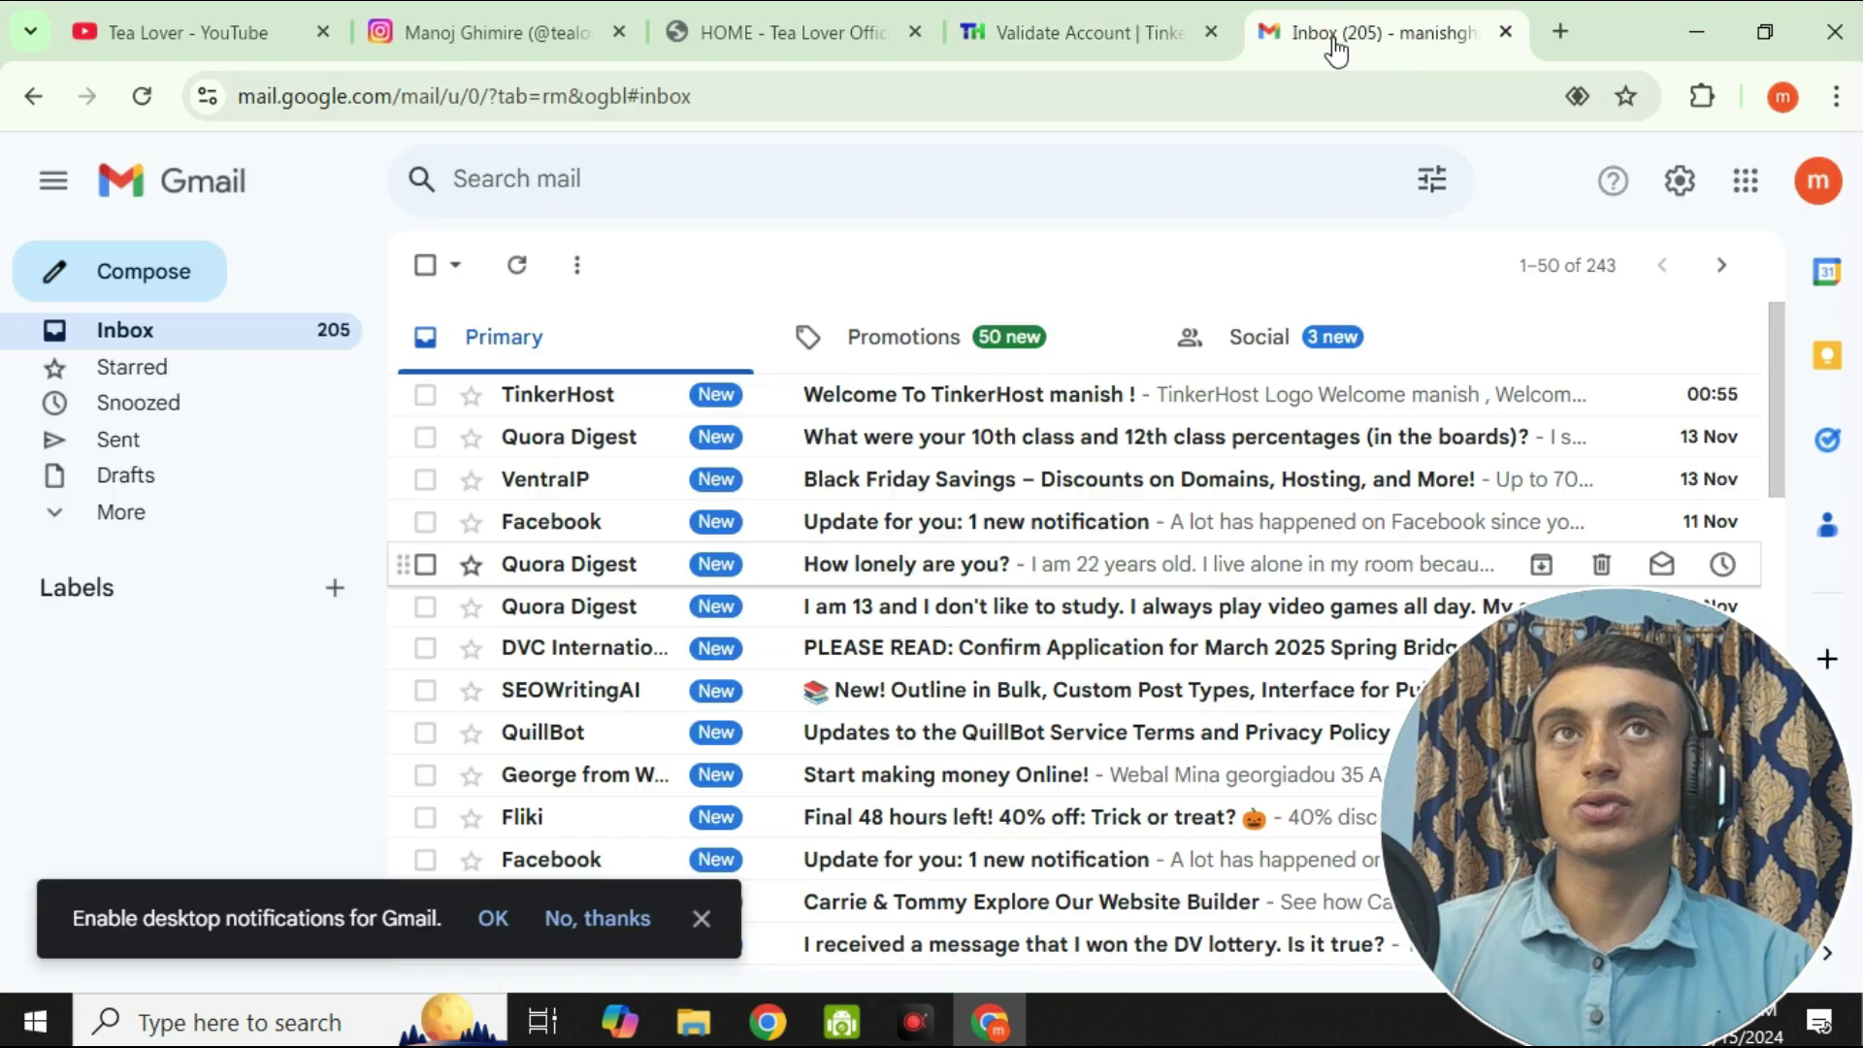
{"action": "left_click", "coordinate": [1093, 398]}
{"action": "scroll", "coordinate": [713, 660], "scroll_direction": "down", "scroll_amount": 5}
{"action": "left_click_drag", "start_coordinate": [710, 649], "coordinate": [1090, 653]}
{"action": "right_click", "coordinate": [974, 624]}
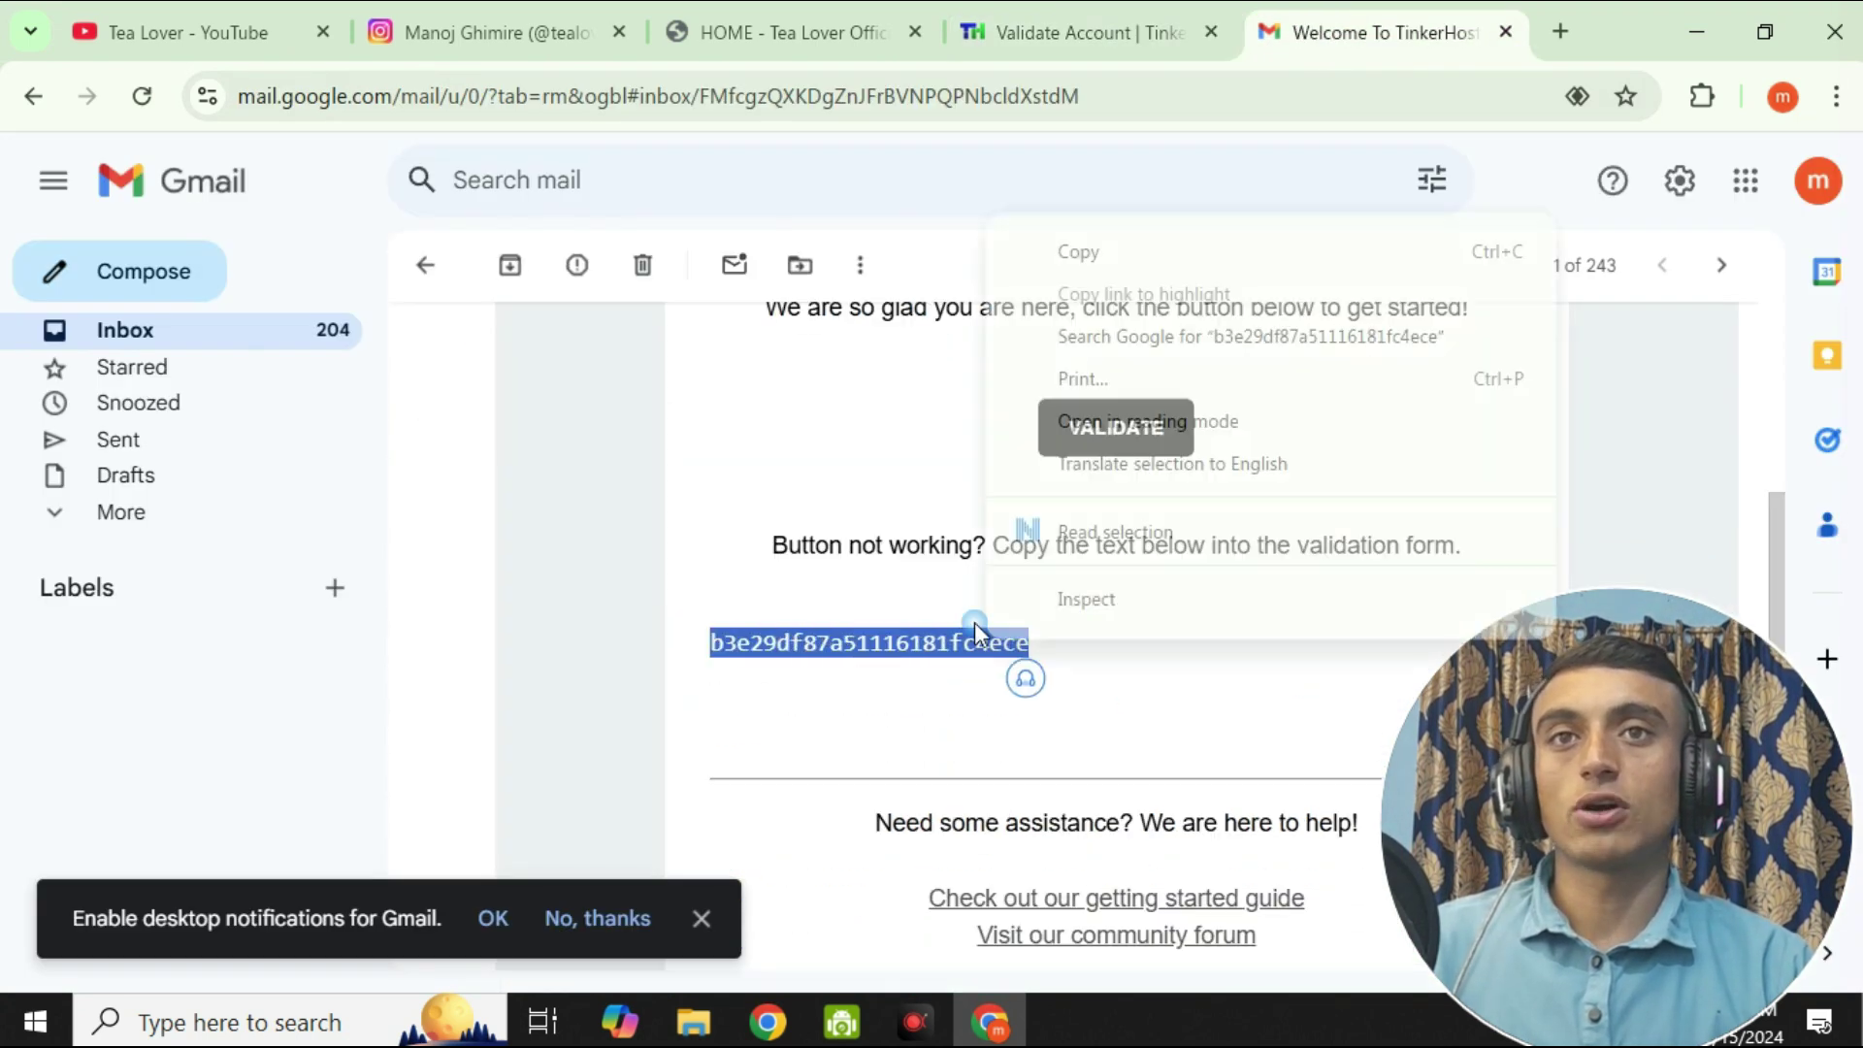
{"action": "left_click", "coordinate": [1089, 256]}
- Paste the key into the Validation key field and validate the account
{"action": "left_click", "coordinate": [1058, 61]}
{"action": "left_click", "coordinate": [795, 753]}
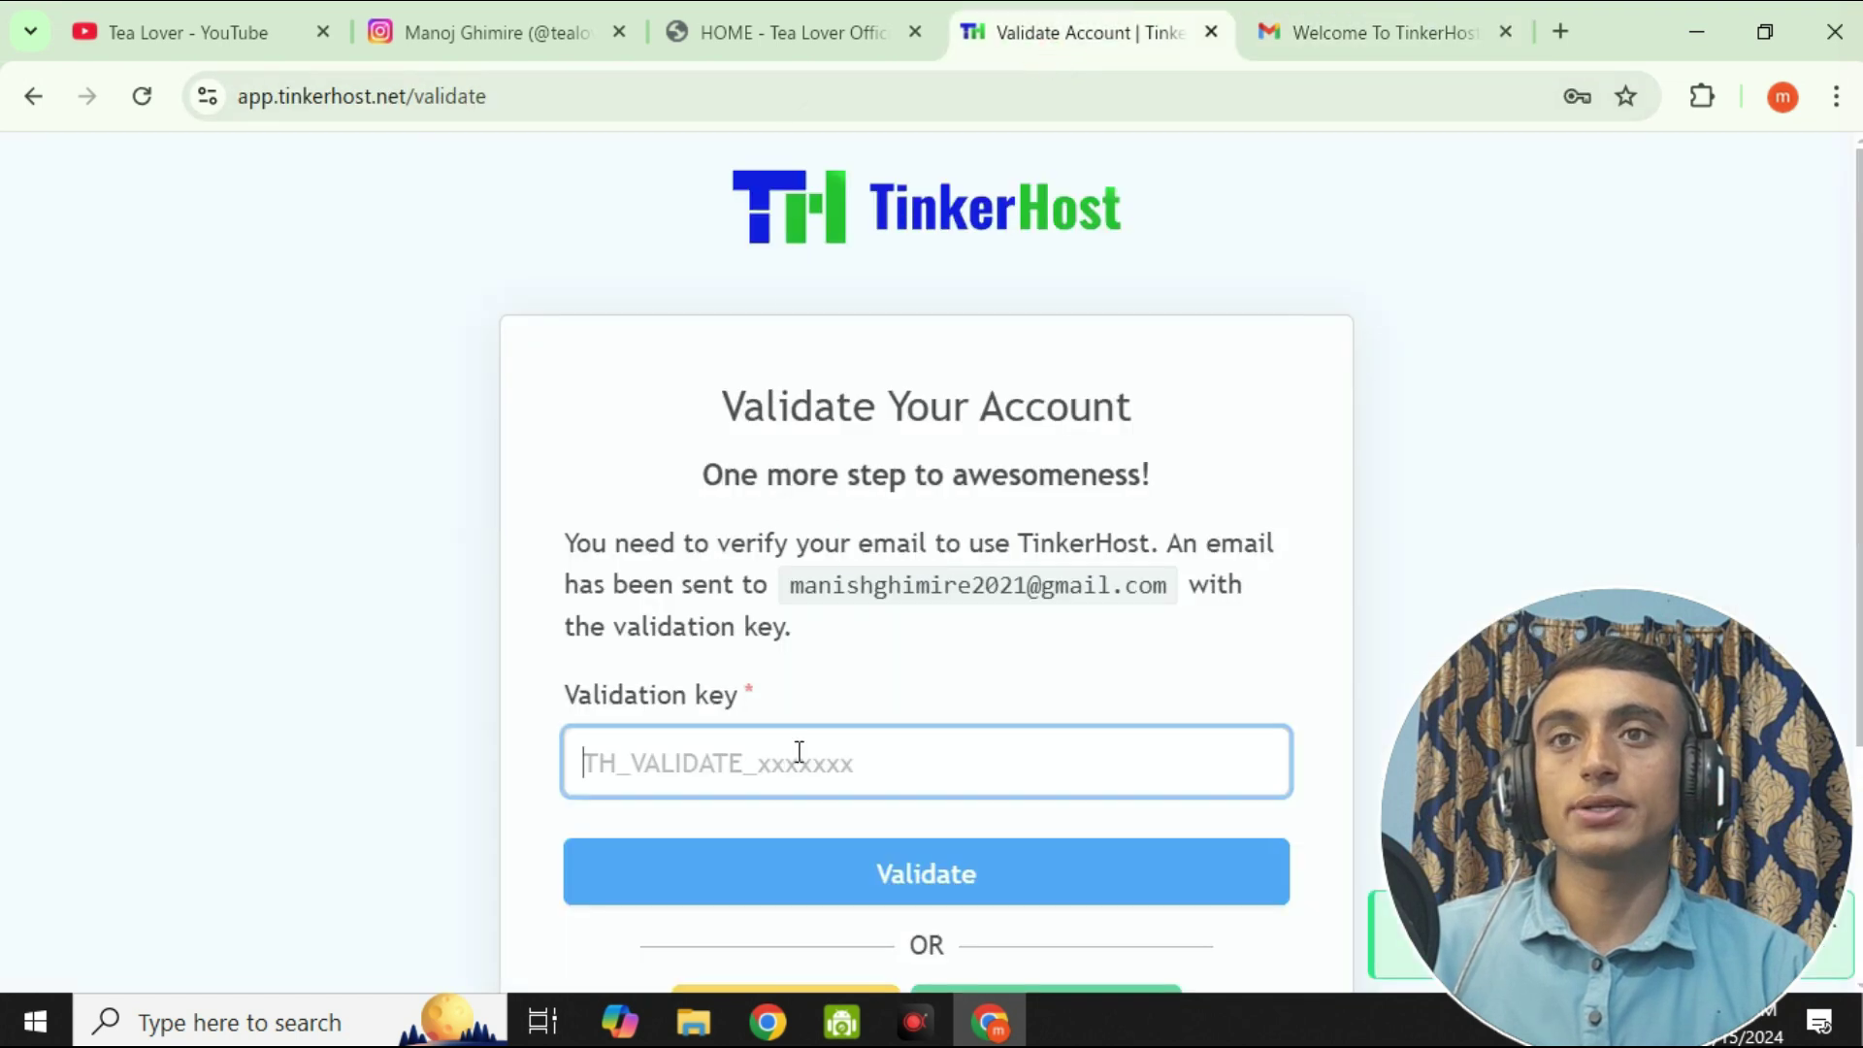
{"action": "right_click", "coordinate": [795, 753]}
{"action": "left_click", "coordinate": [855, 409]}
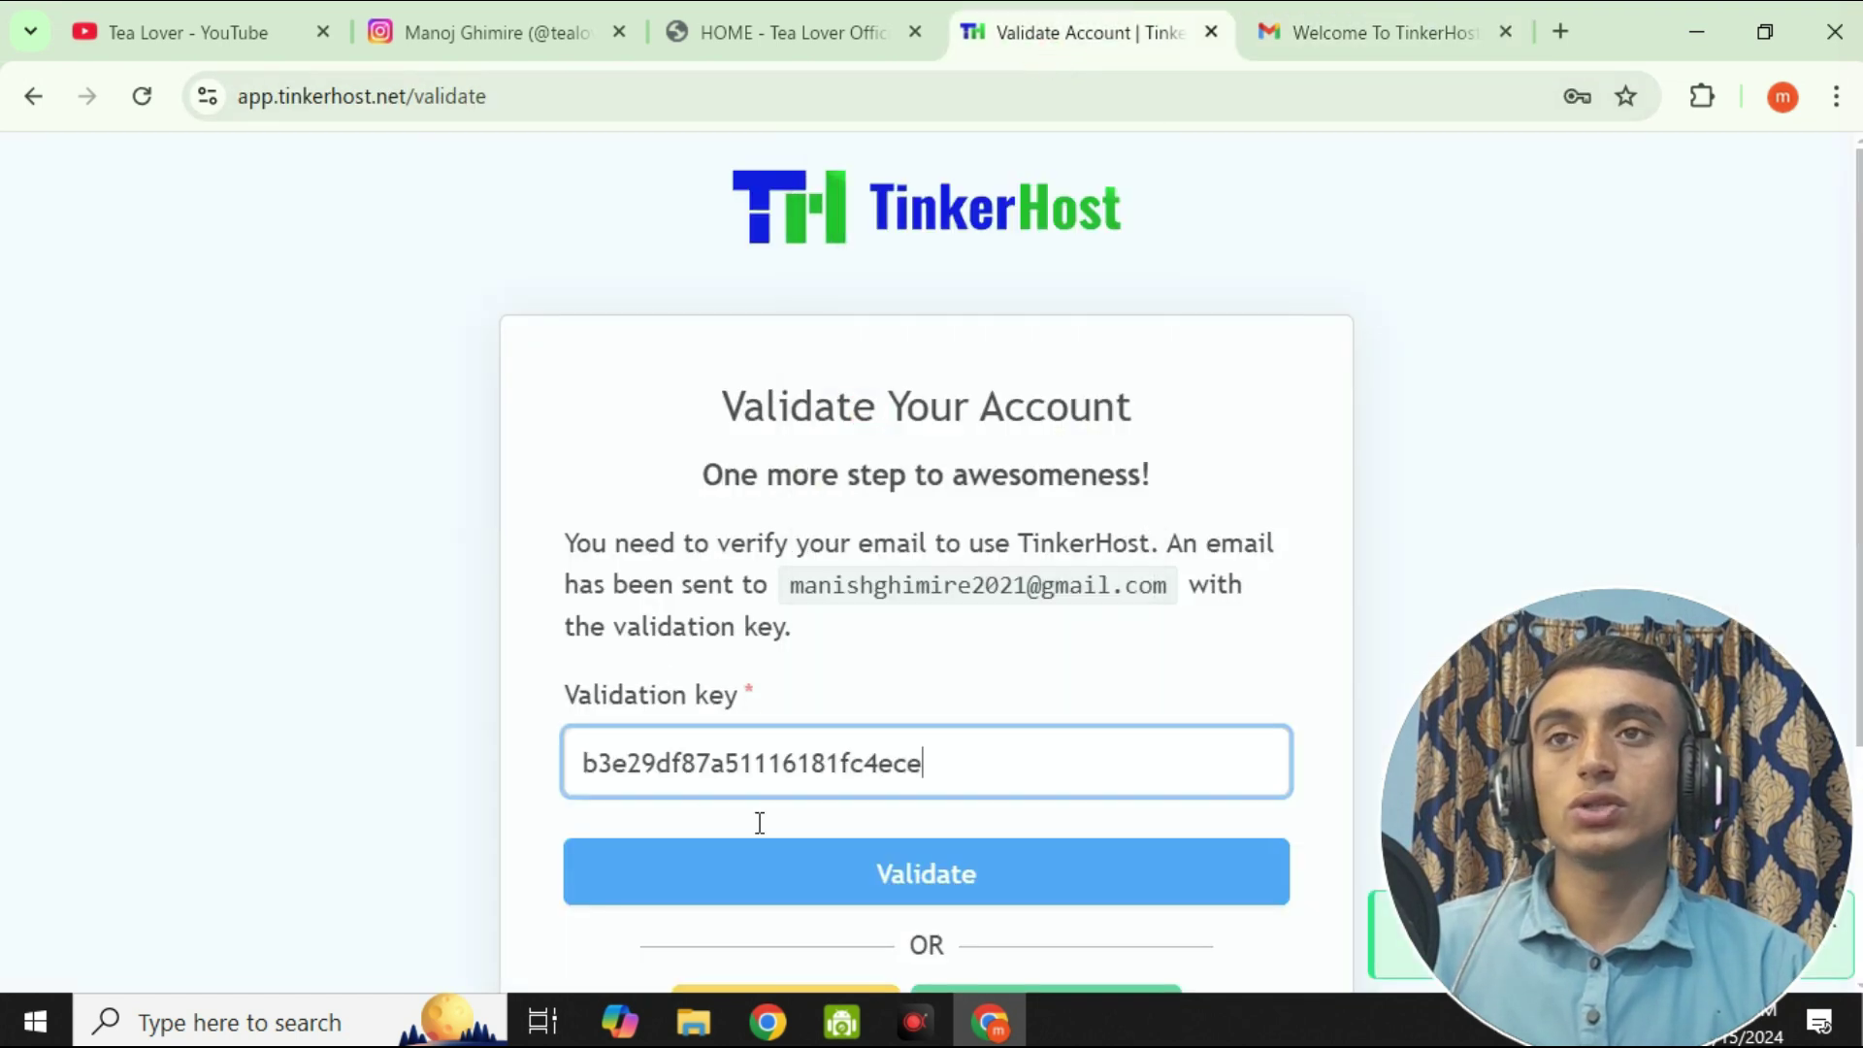
{"action": "left_click", "coordinate": [836, 879]}
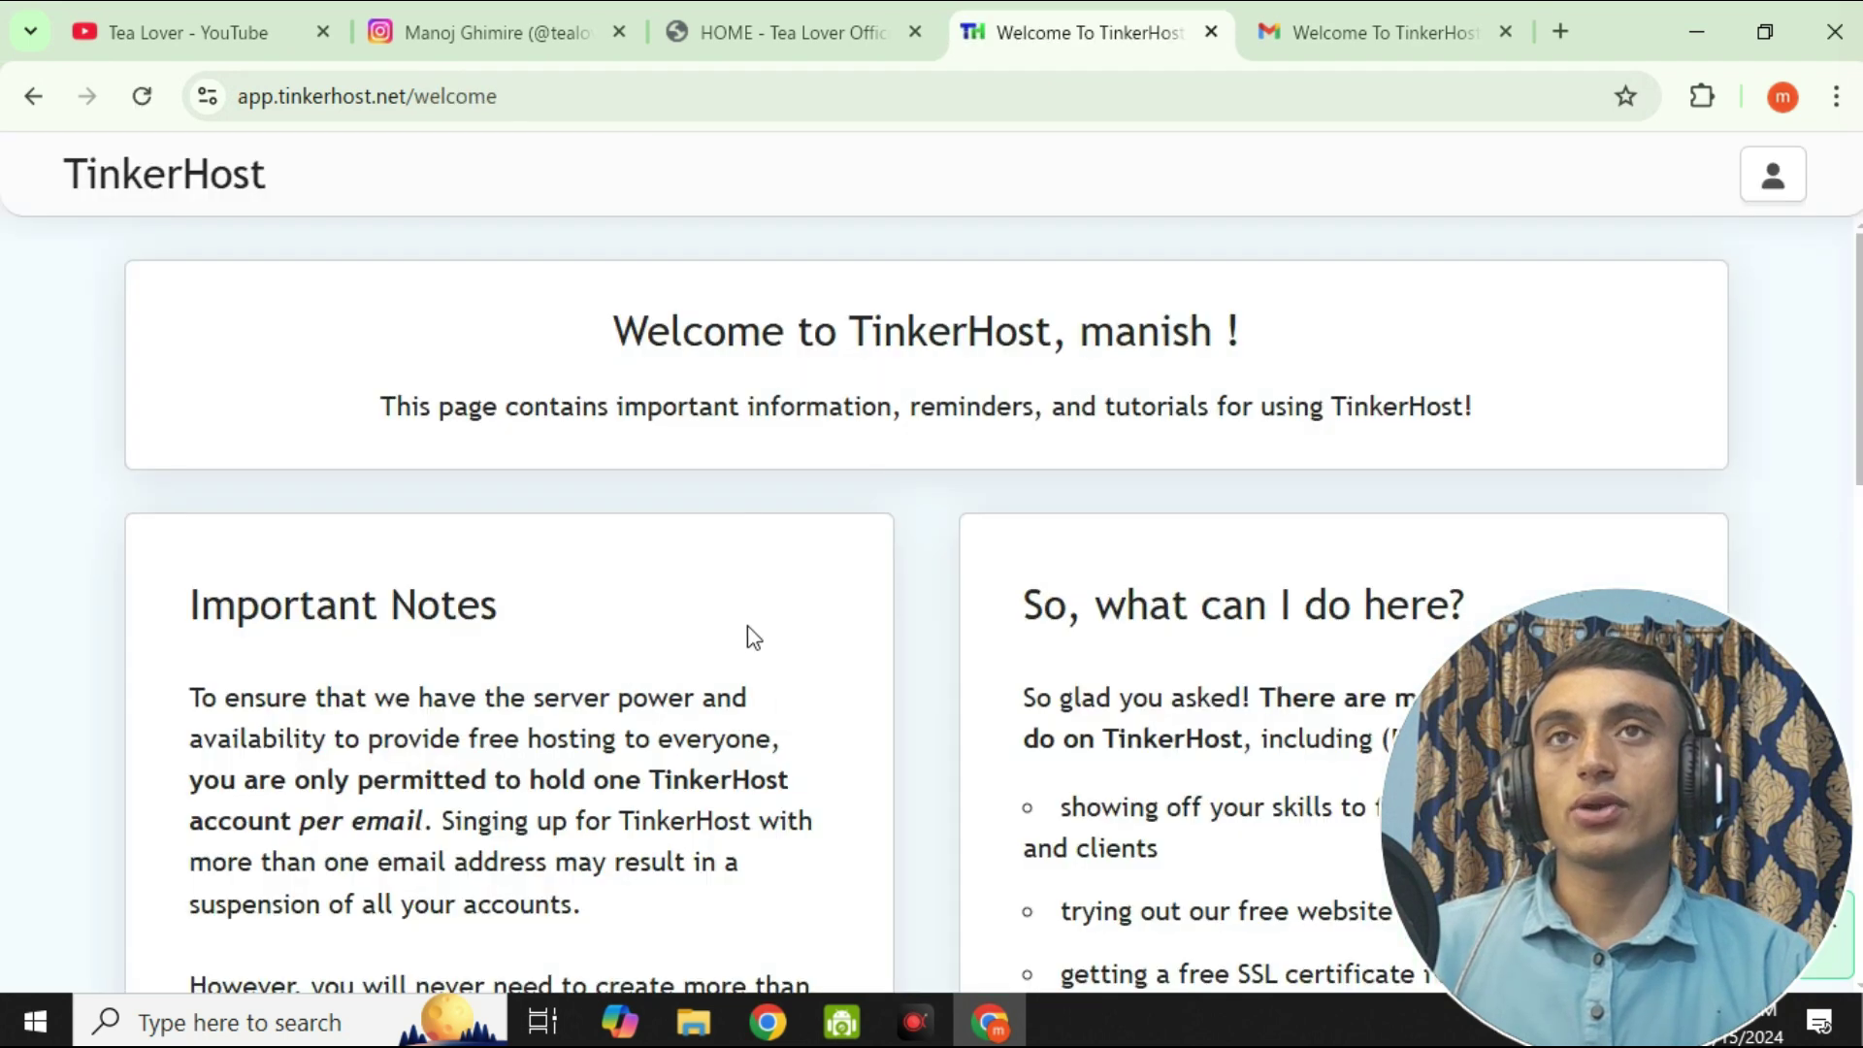
- Scroll down the welcome page and press 'Activate My Account!' to reach the empty dashboard
{"action": "scroll", "coordinate": [491, 432], "scroll_direction": "down", "scroll_amount": 3}
{"action": "scroll", "coordinate": [491, 428], "scroll_direction": "down", "scroll_amount": 3}
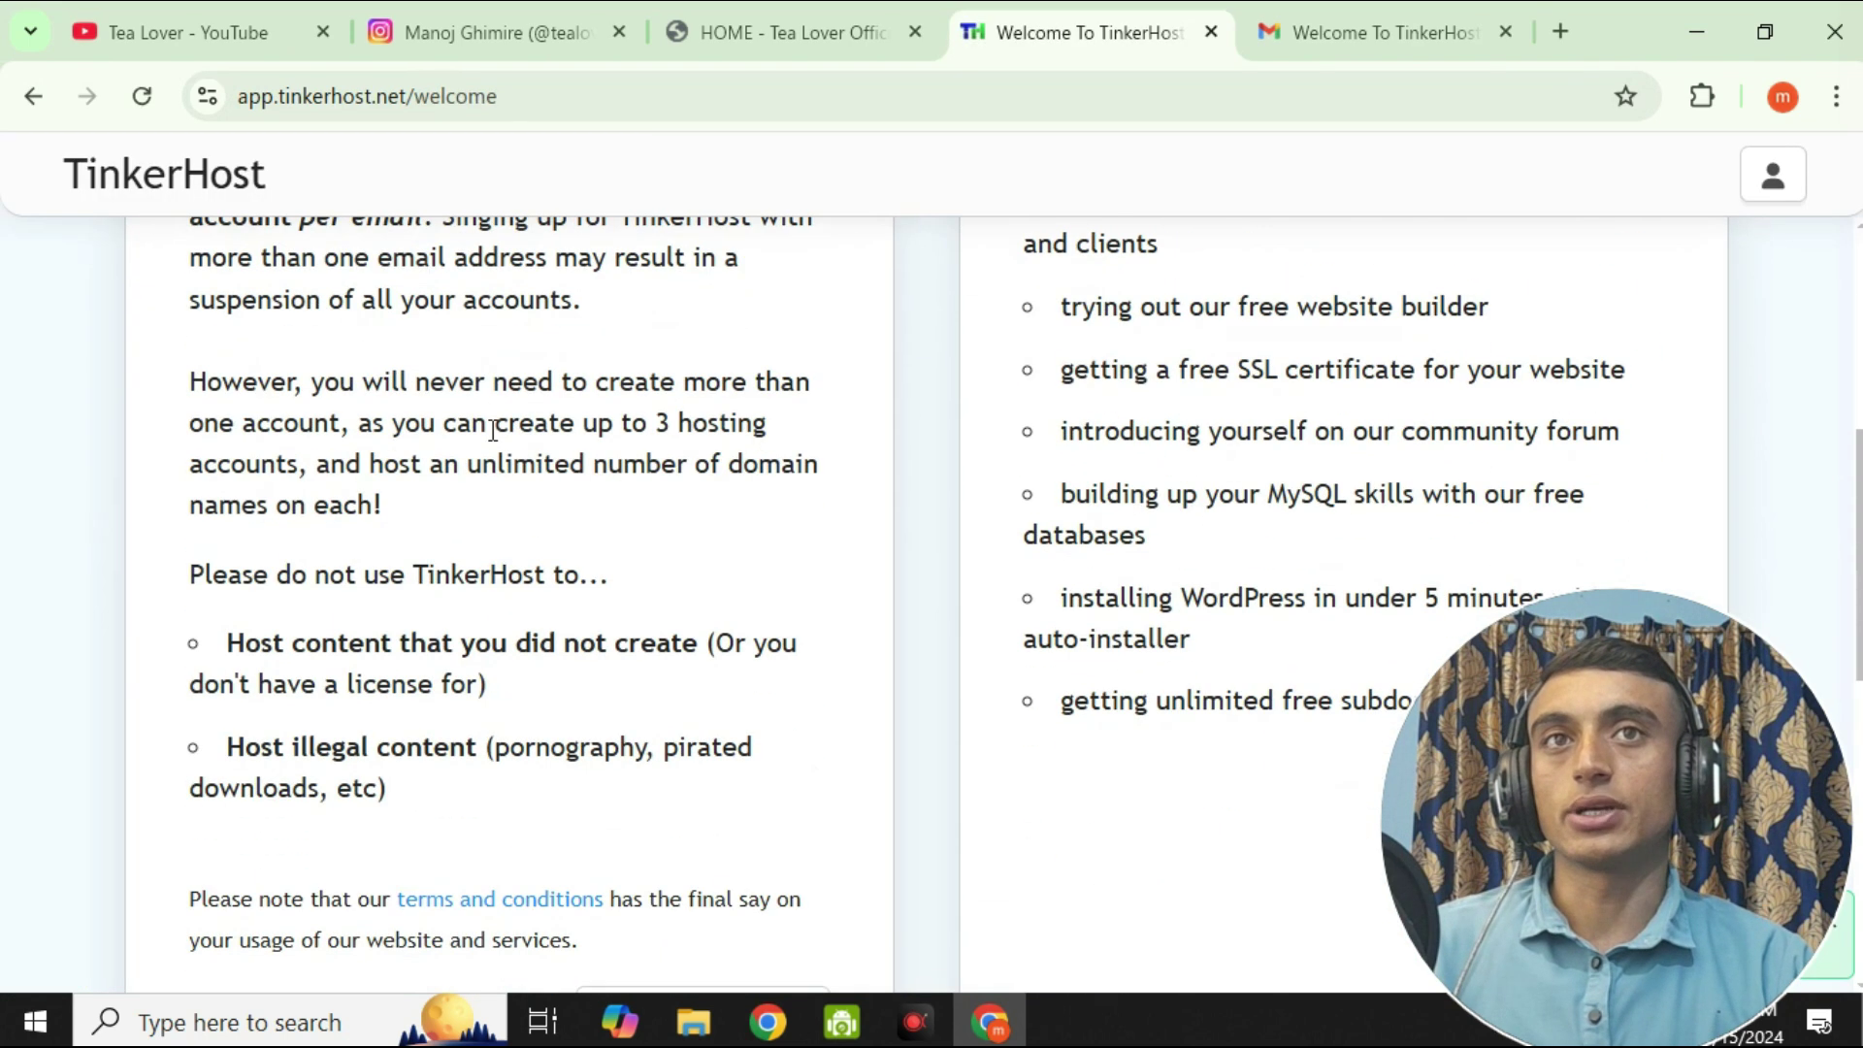
{"action": "scroll", "coordinate": [621, 662], "scroll_direction": "up", "scroll_amount": 6}
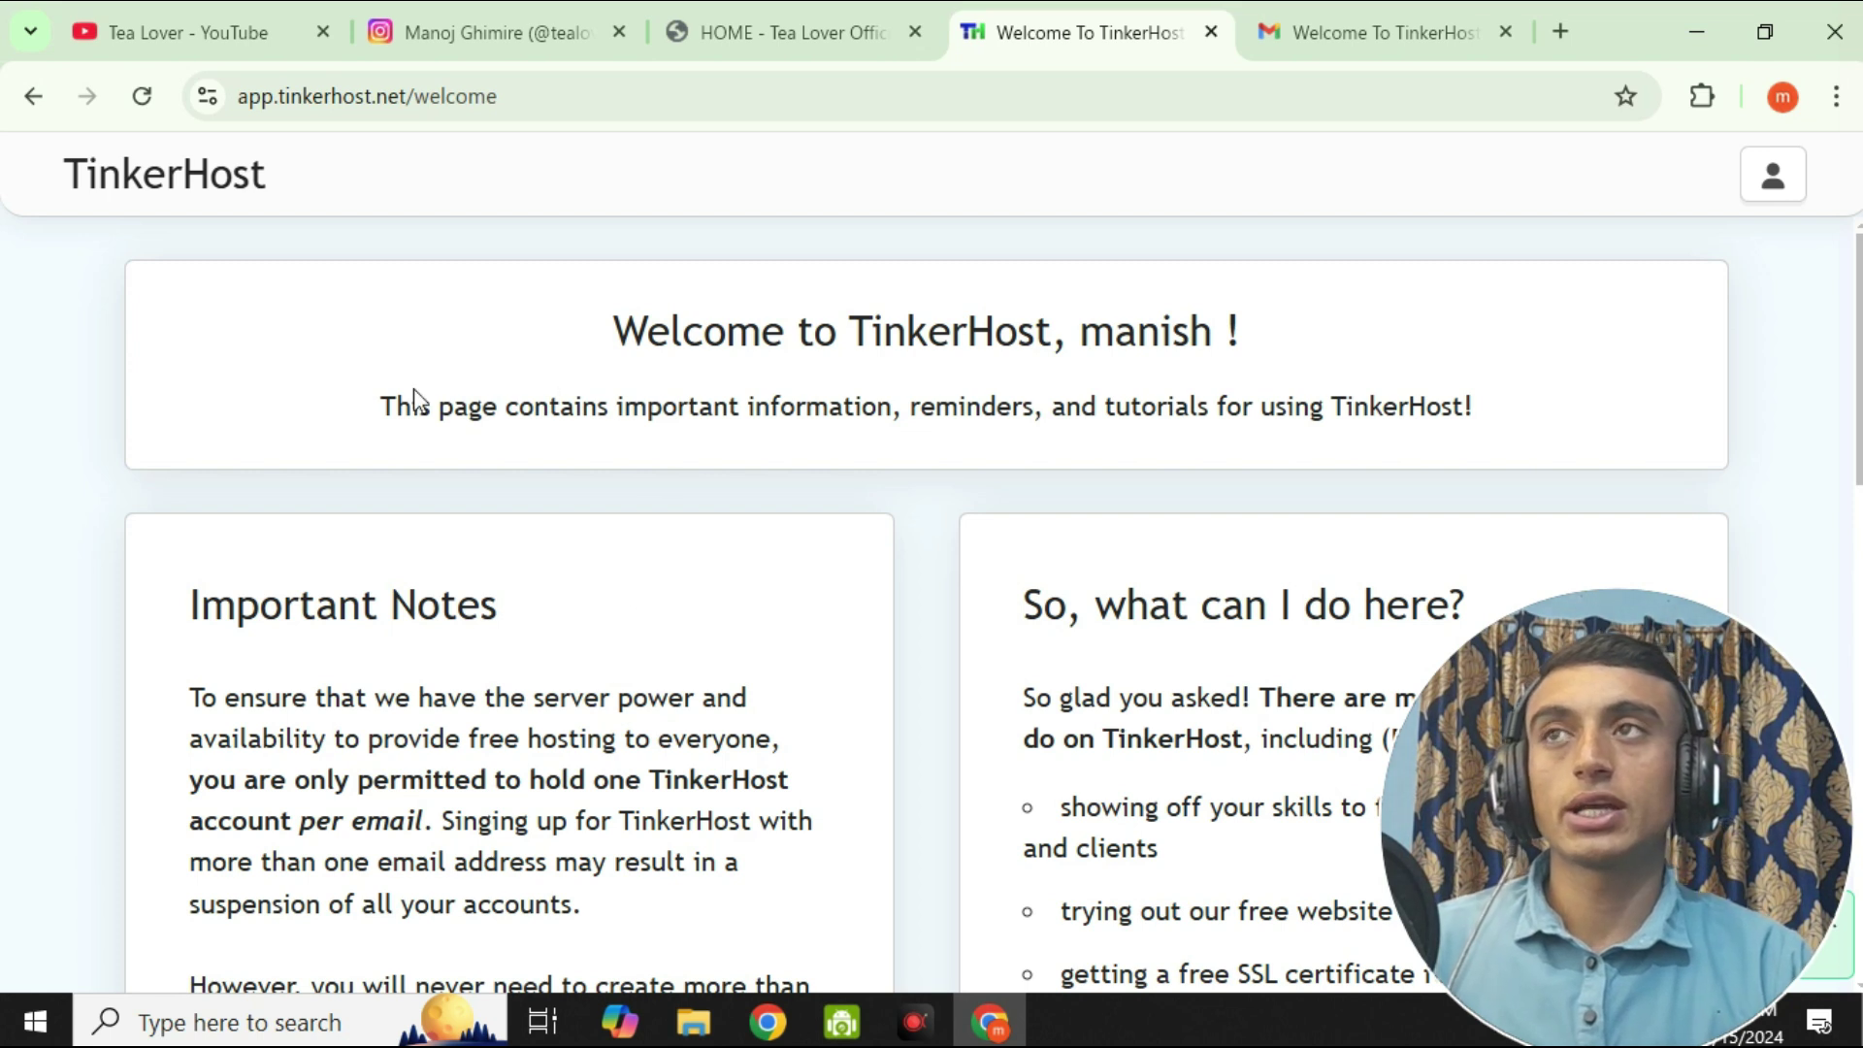
{"action": "scroll", "coordinate": [729, 492], "scroll_direction": "down", "scroll_amount": 1}
{"action": "scroll", "coordinate": [737, 456], "scroll_direction": "down", "scroll_amount": 12}
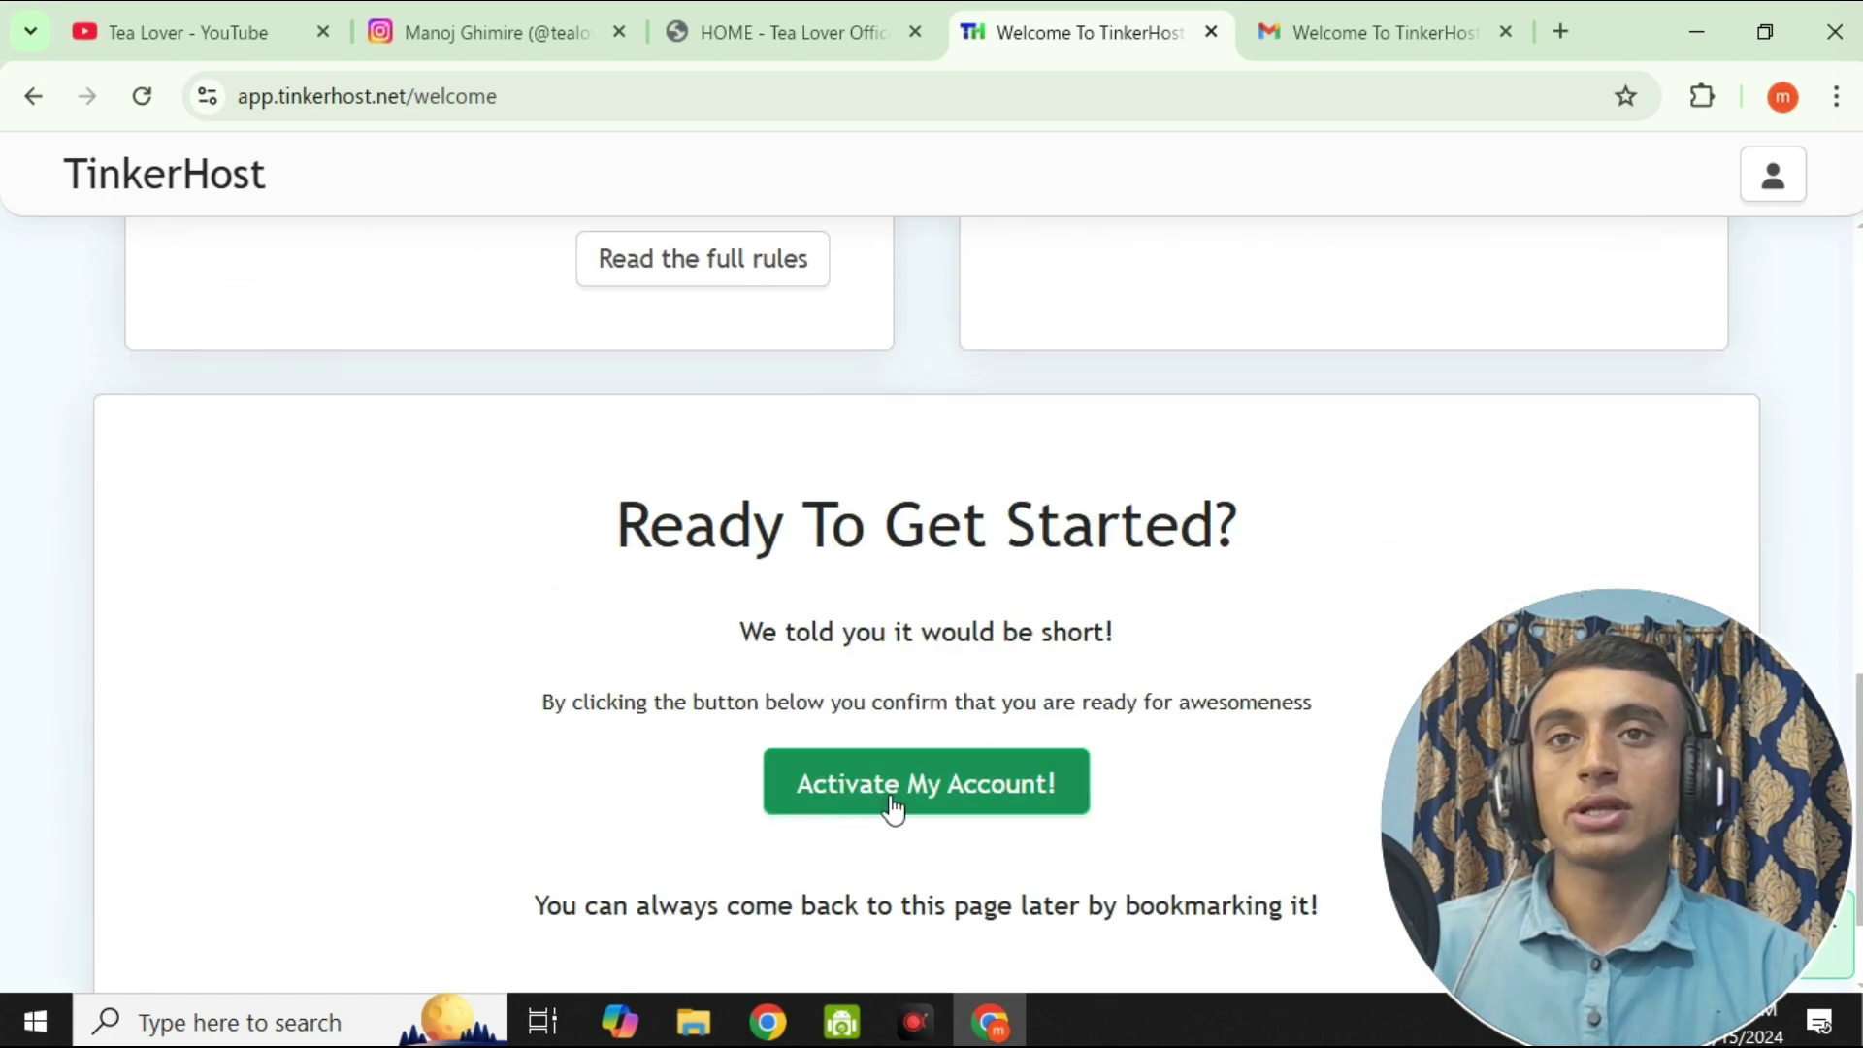
{"action": "left_click", "coordinate": [930, 790]}
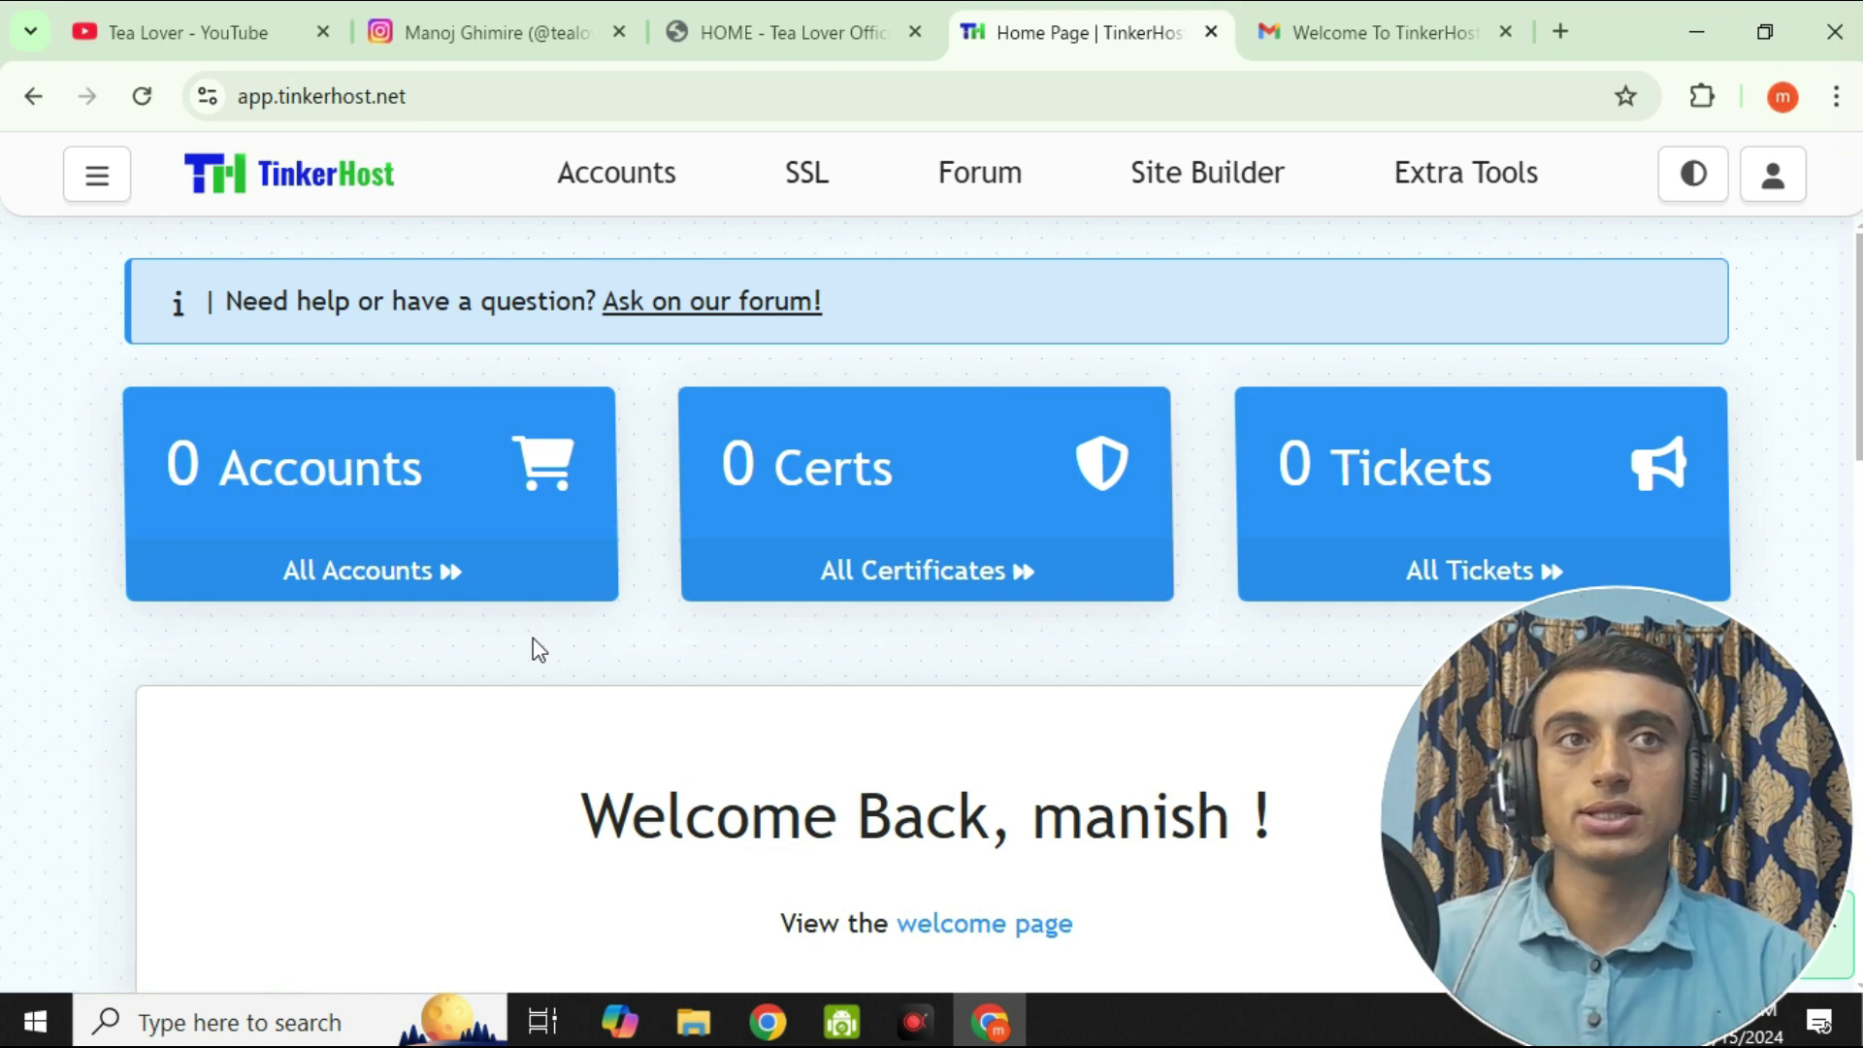
- Go to the Accounts page in the top navigation, which lists no hosting accounts yet
{"action": "scroll", "coordinate": [590, 616], "scroll_direction": "down", "scroll_amount": 6}
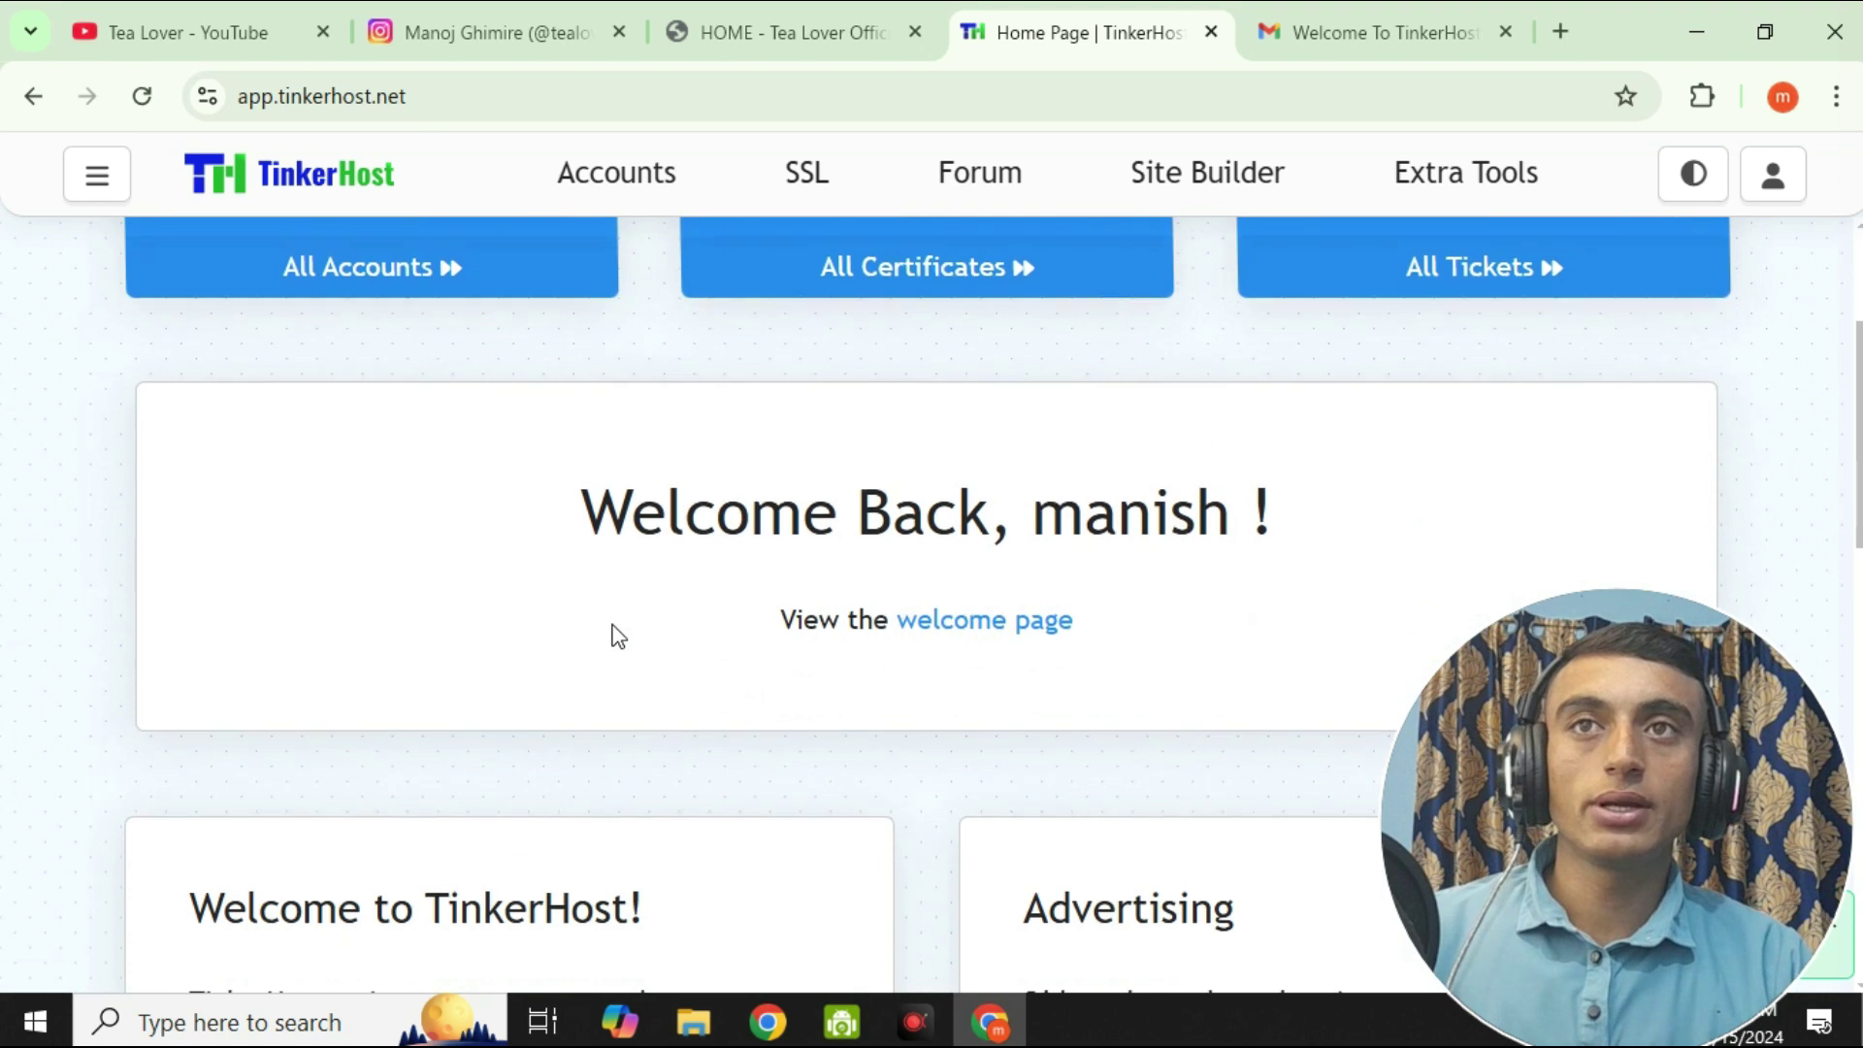
{"action": "scroll", "coordinate": [970, 577], "scroll_direction": "up", "scroll_amount": 6}
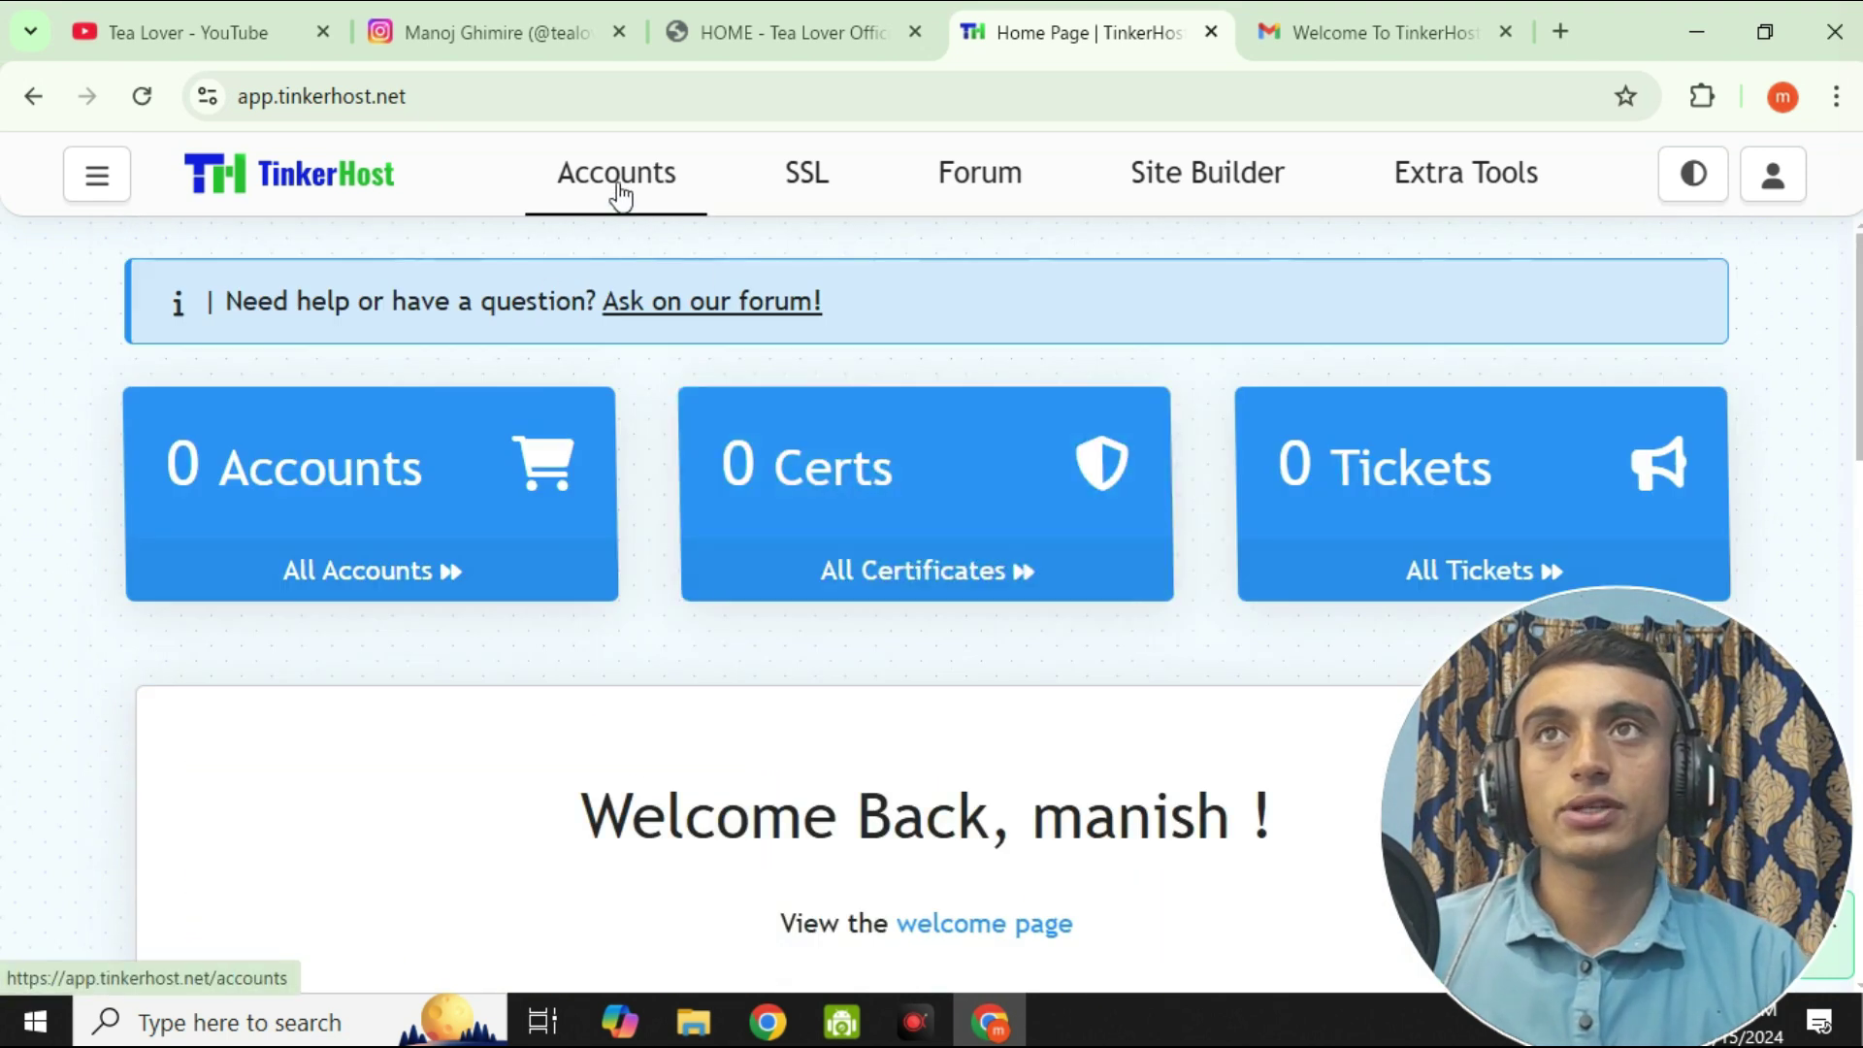
{"action": "left_click", "coordinate": [750, 190]}
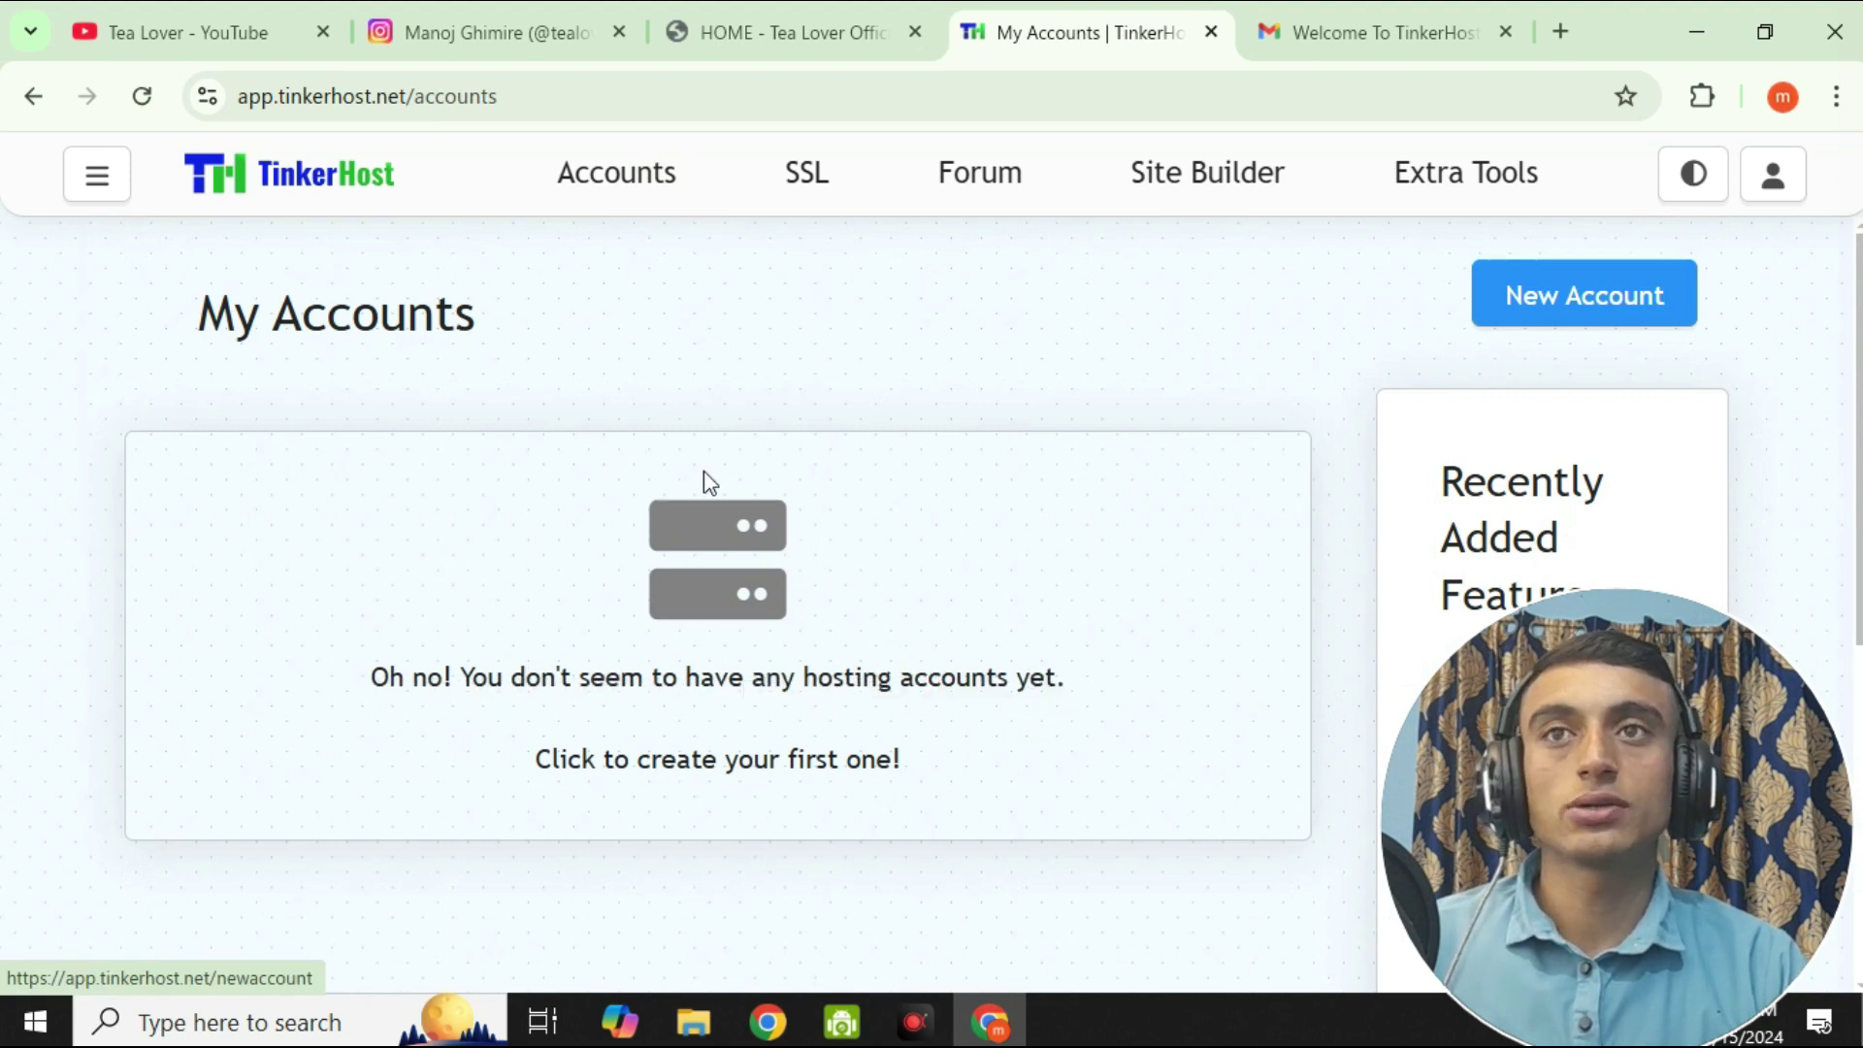
- Enter the free subdomain tealoverfree.thsite.top and validate that it is available
{"action": "left_click", "coordinate": [726, 529]}
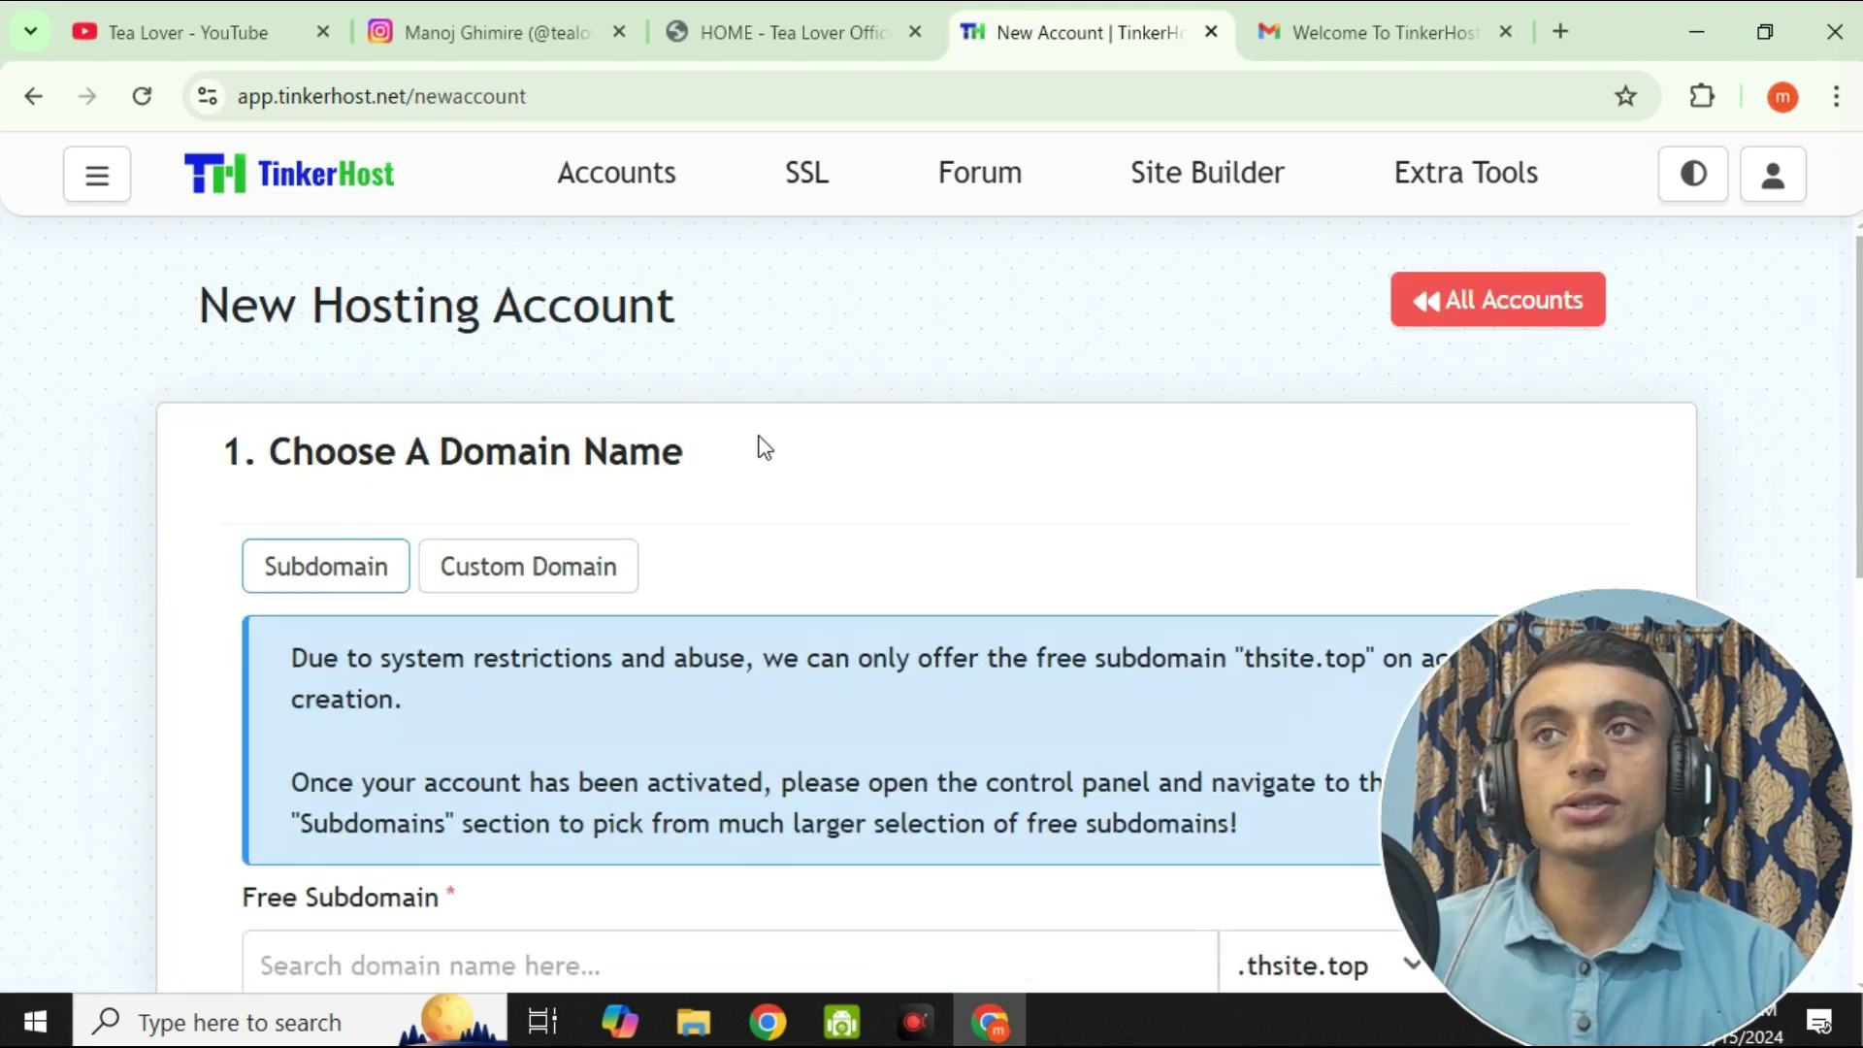
{"action": "scroll", "coordinate": [741, 415], "scroll_direction": "down", "scroll_amount": 3}
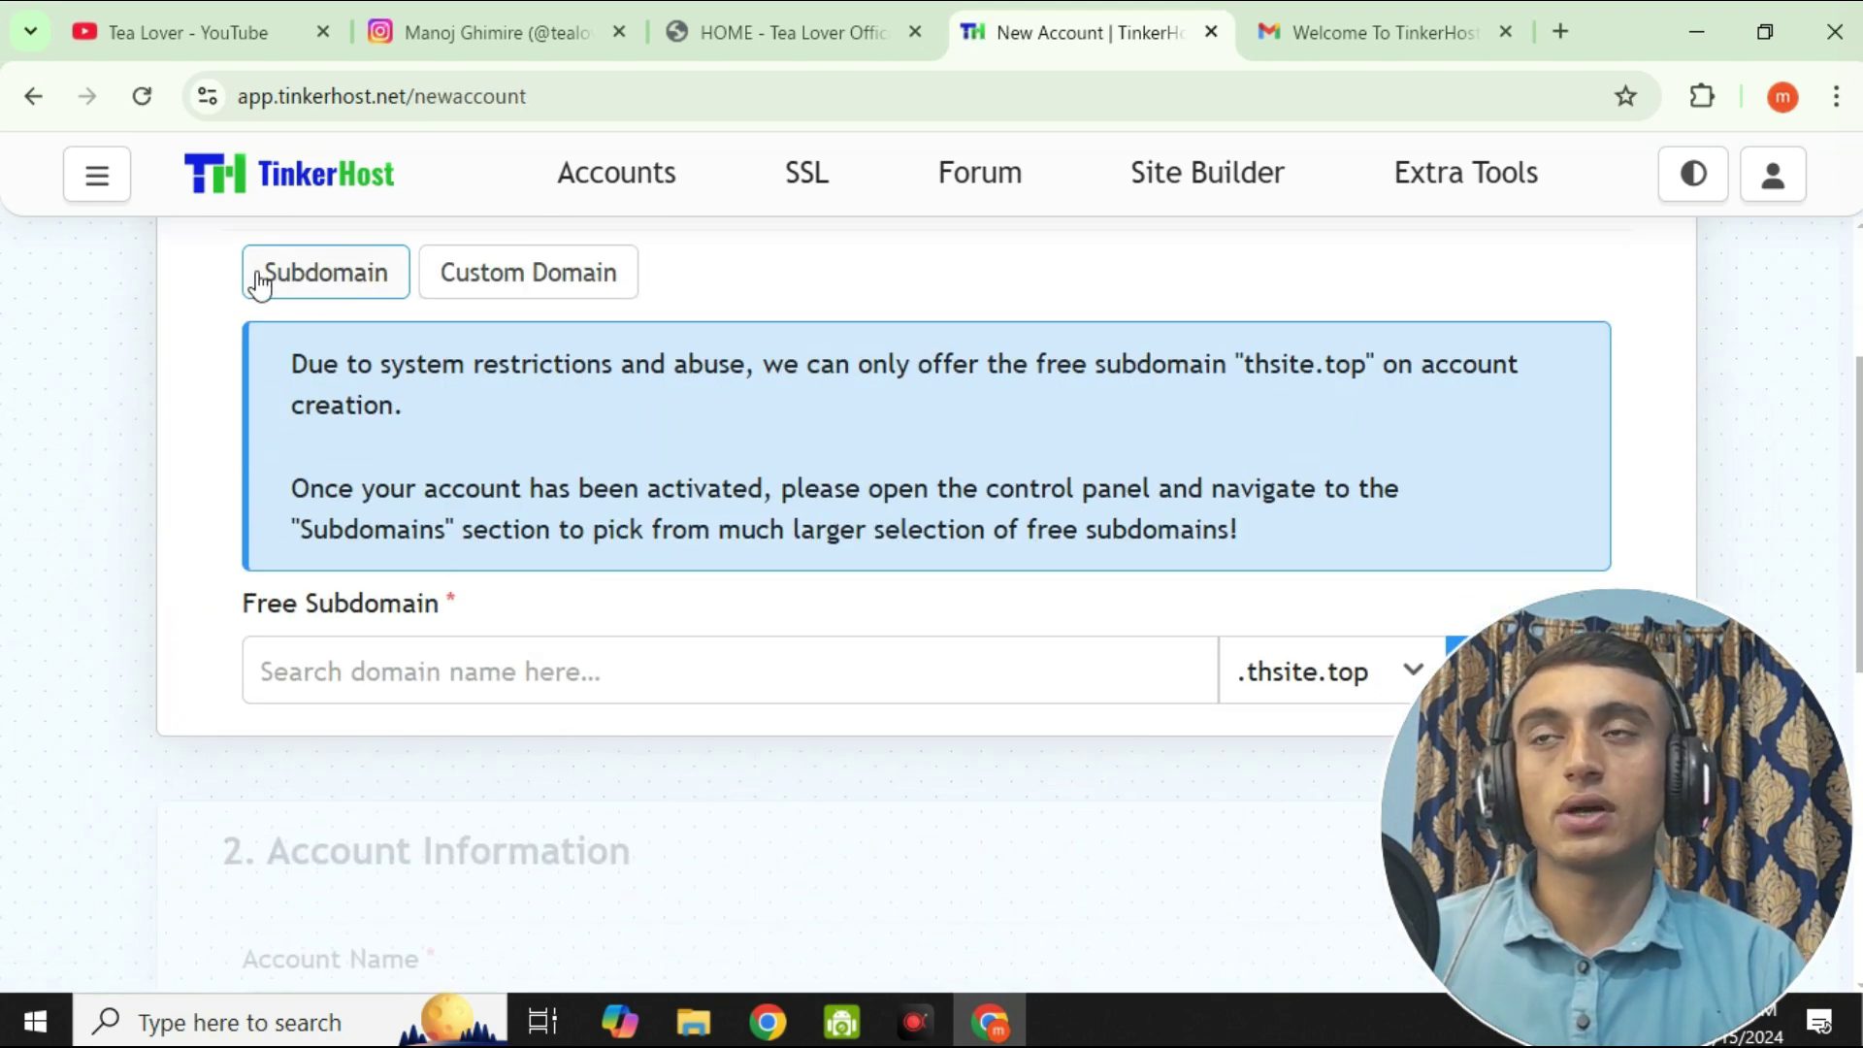
{"action": "scroll", "coordinate": [835, 445], "scroll_direction": "down", "scroll_amount": 3}
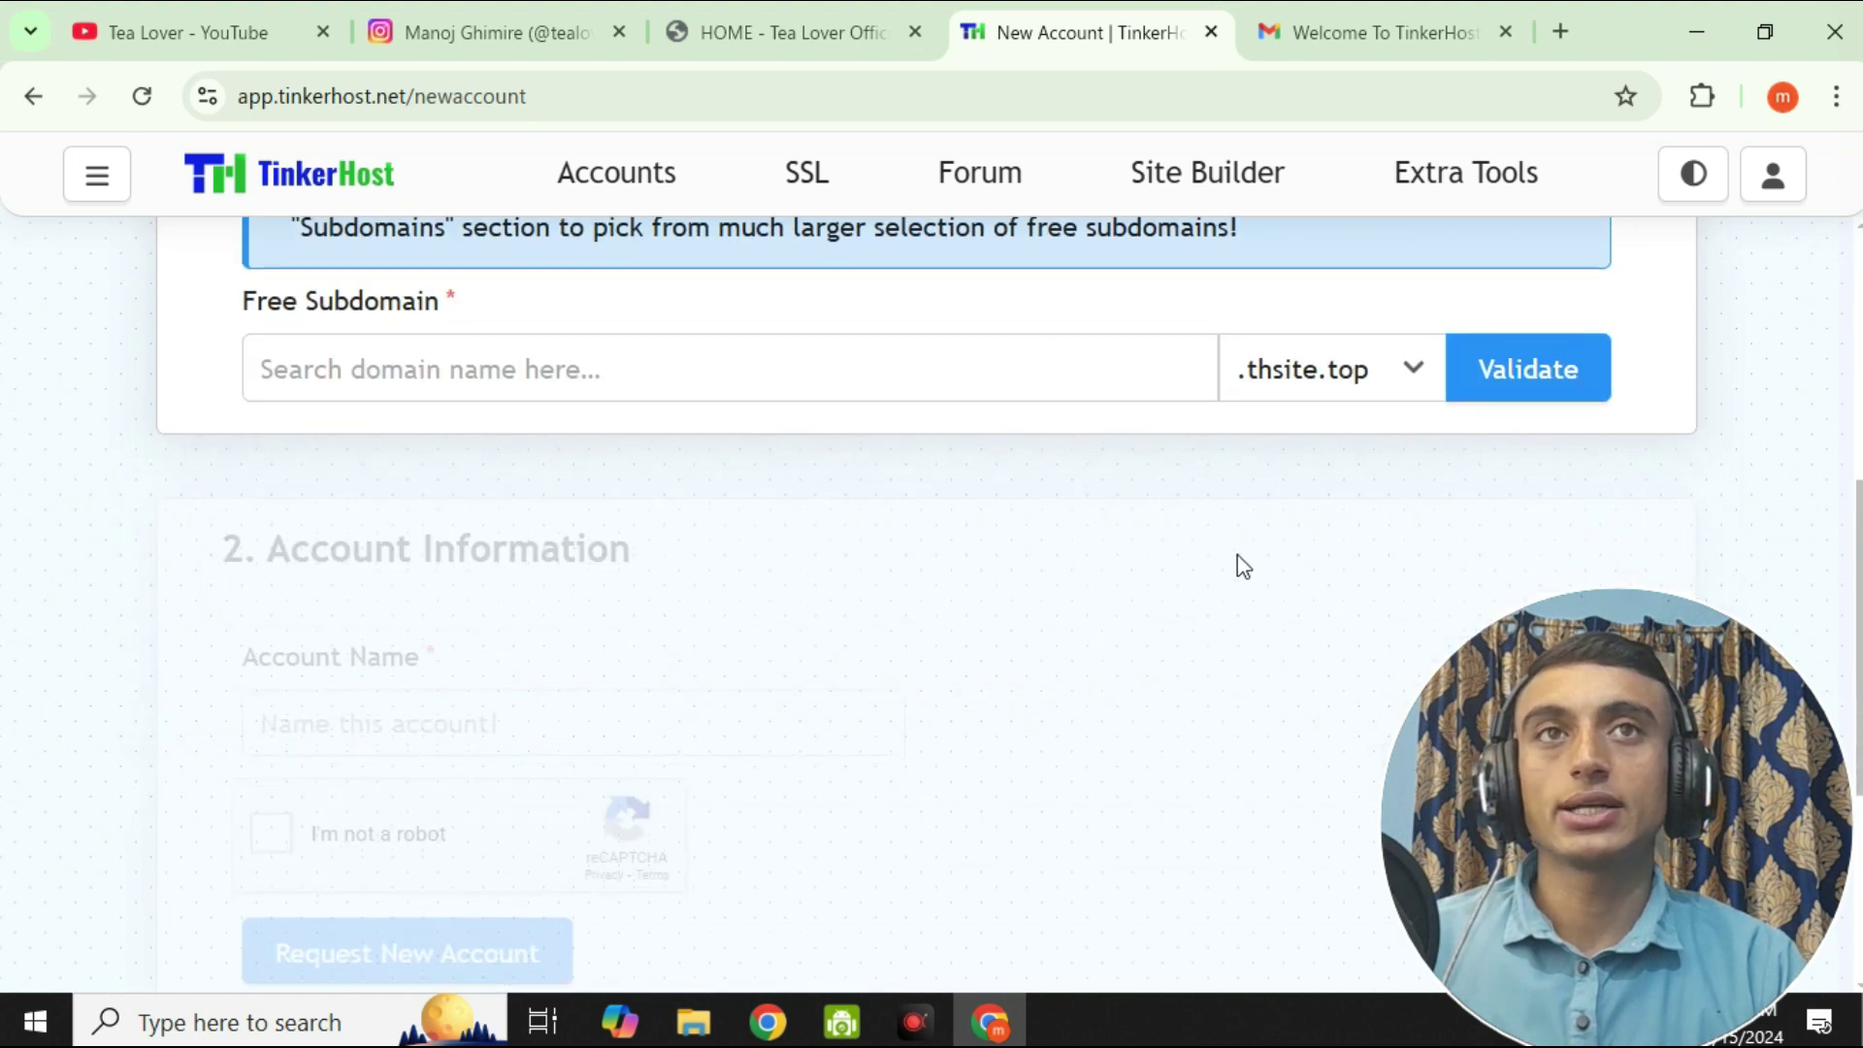
{"action": "left_click", "coordinate": [819, 349]}
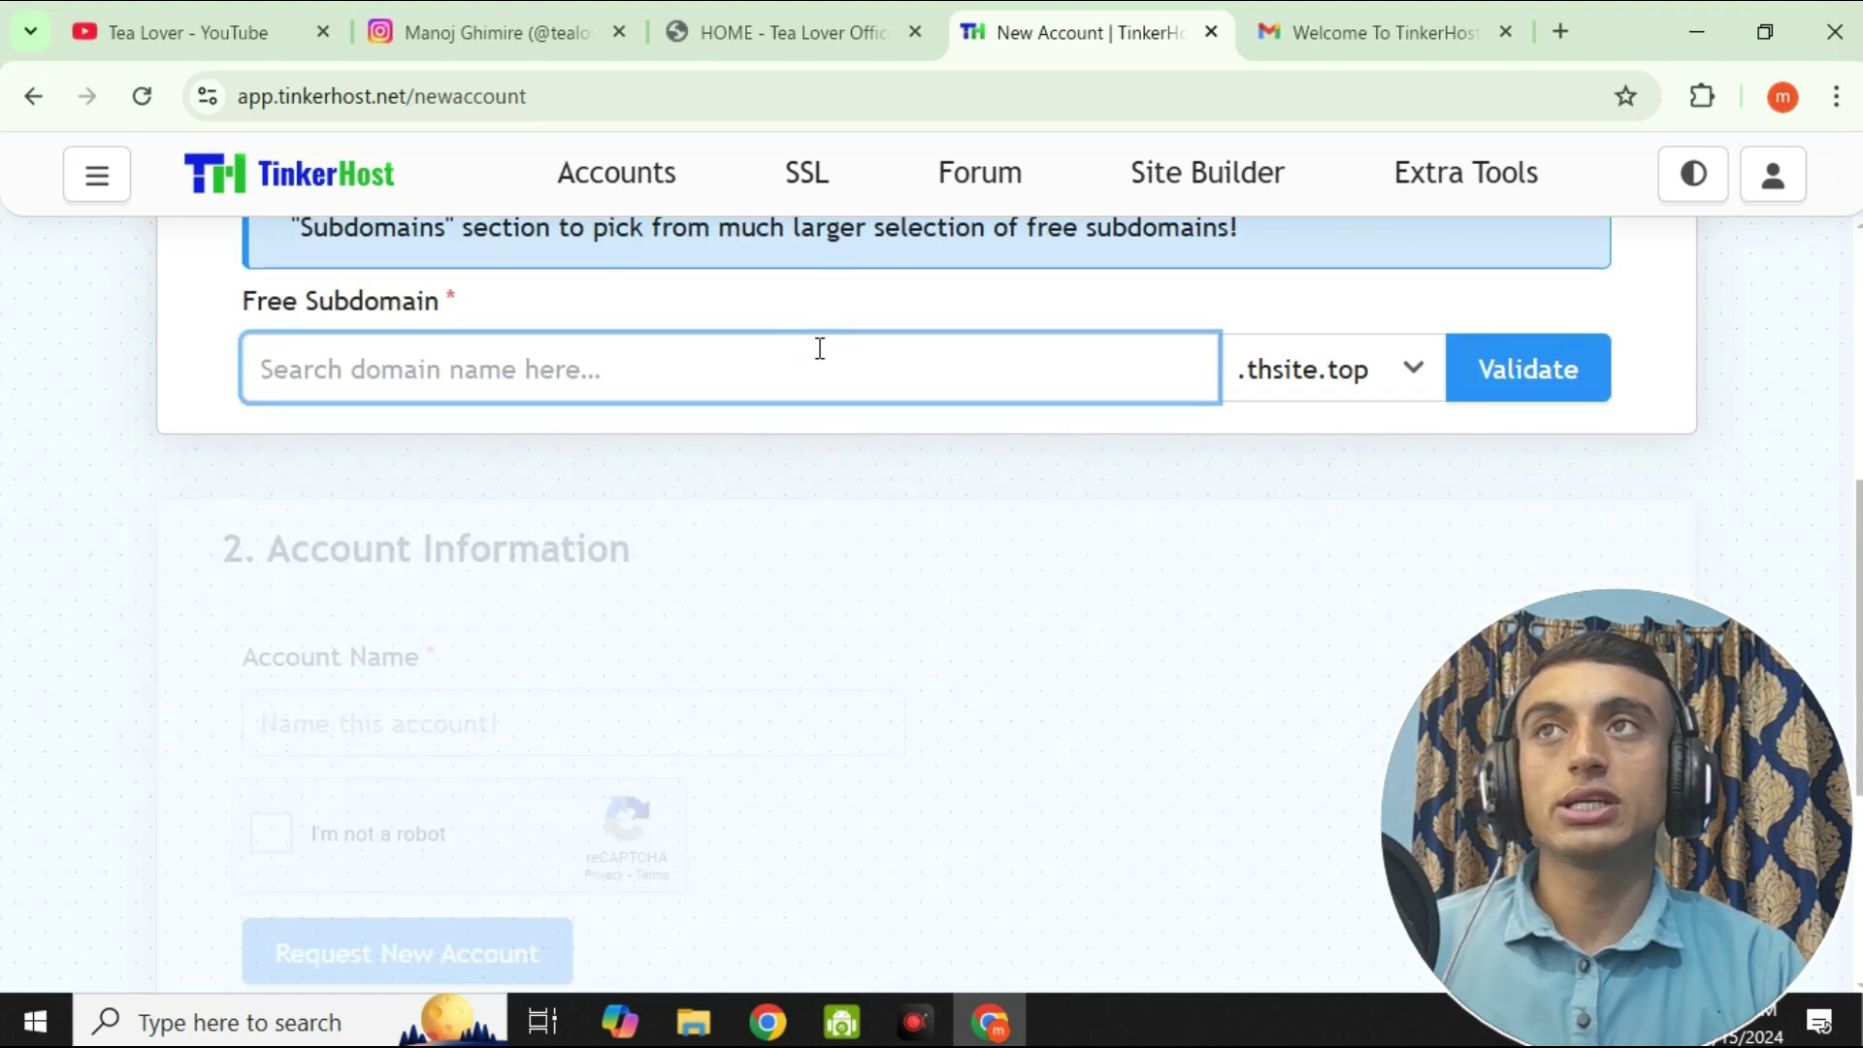
{"action": "type", "text": "tealoverfree"}
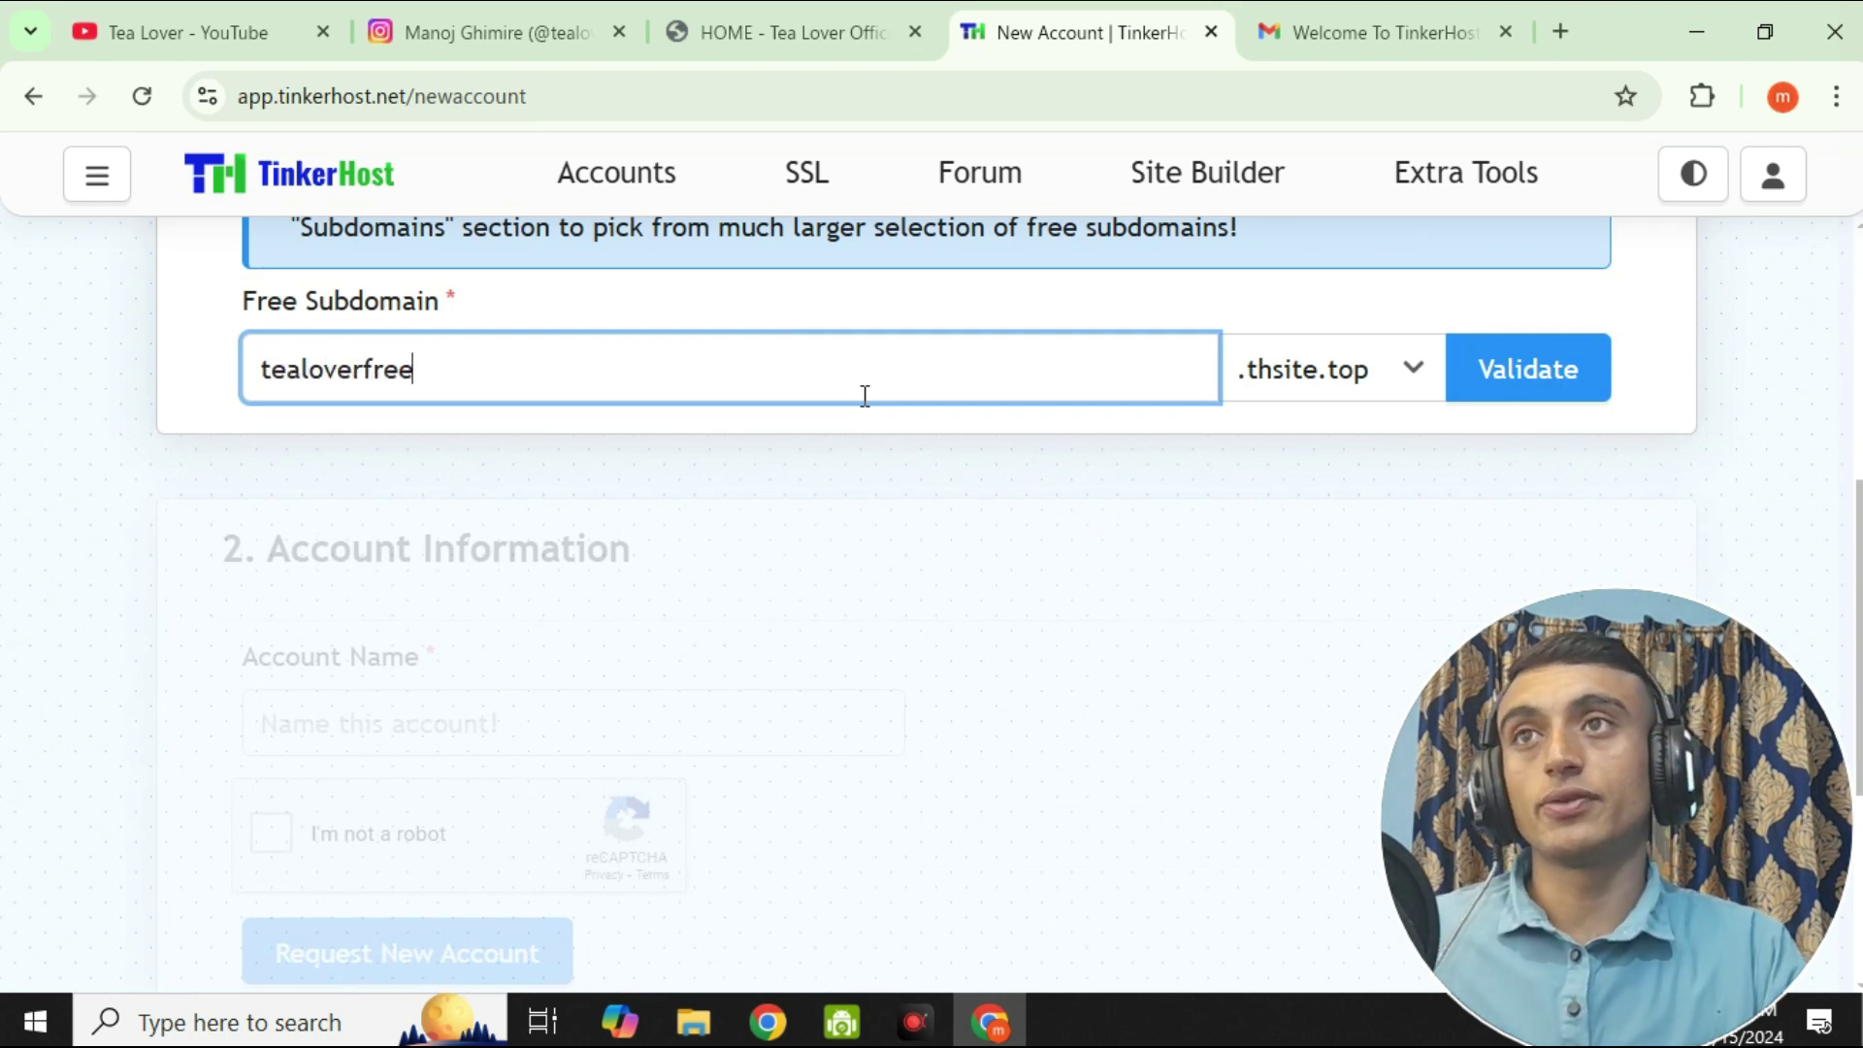
{"action": "scroll", "coordinate": [912, 470], "scroll_direction": "down", "scroll_amount": 2}
{"action": "left_click", "coordinate": [1468, 242]}
{"action": "scroll", "coordinate": [1194, 413], "scroll_direction": "up", "scroll_amount": 2}
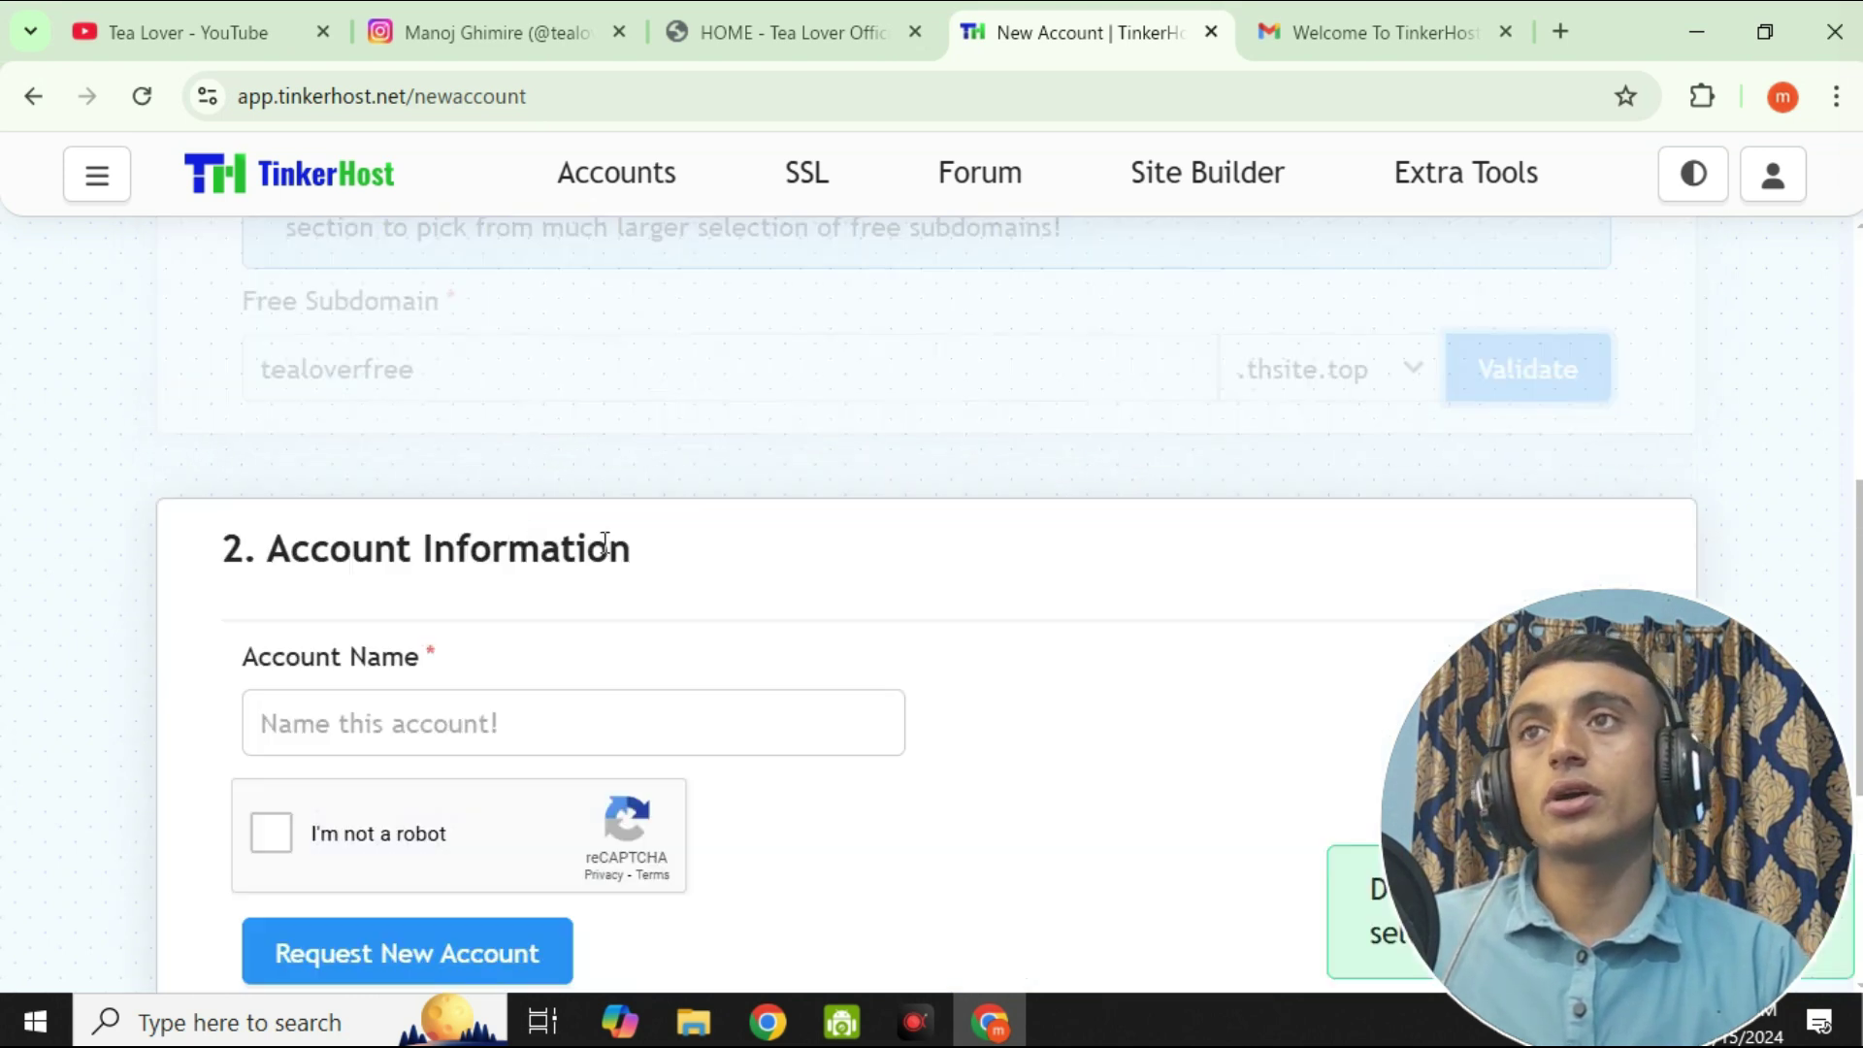
{"action": "scroll", "coordinate": [432, 594], "scroll_direction": "down", "scroll_amount": 2}
{"action": "scroll", "coordinate": [320, 487], "scroll_direction": "up", "scroll_amount": 4}
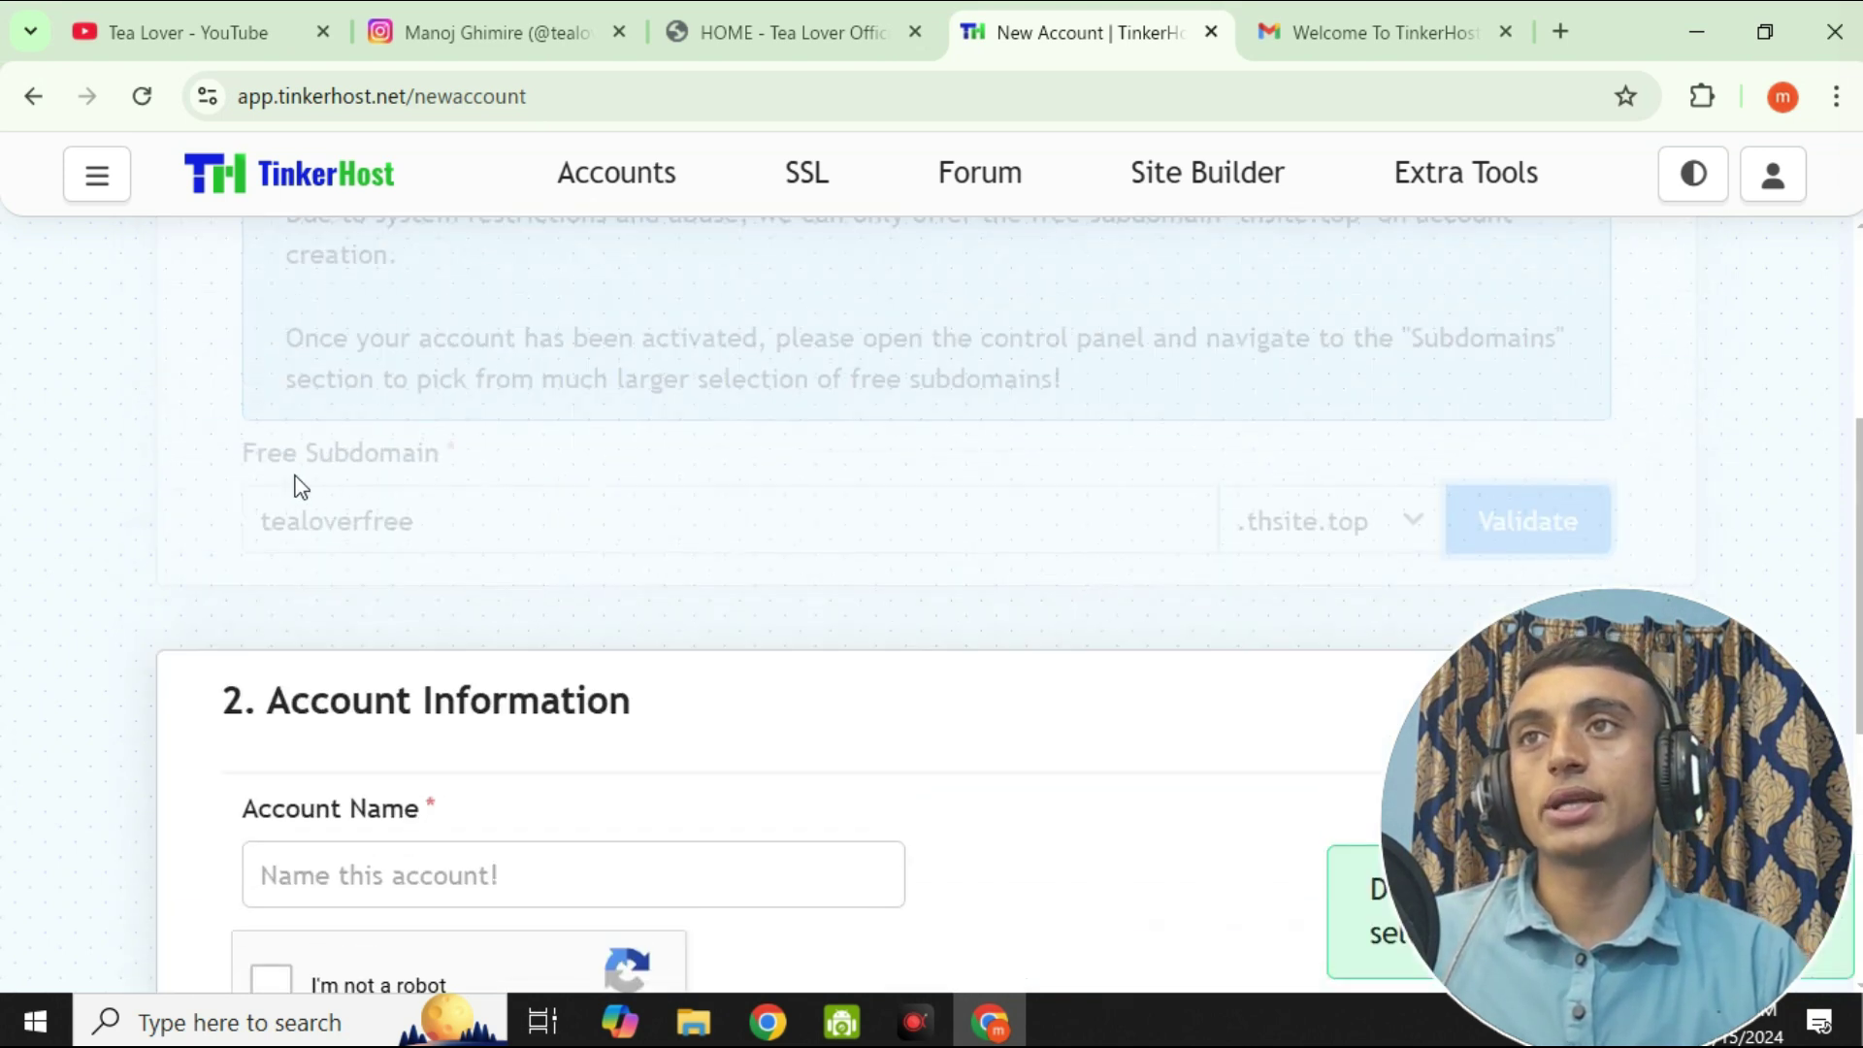
{"action": "scroll", "coordinate": [293, 503], "scroll_direction": "down", "scroll_amount": 4}
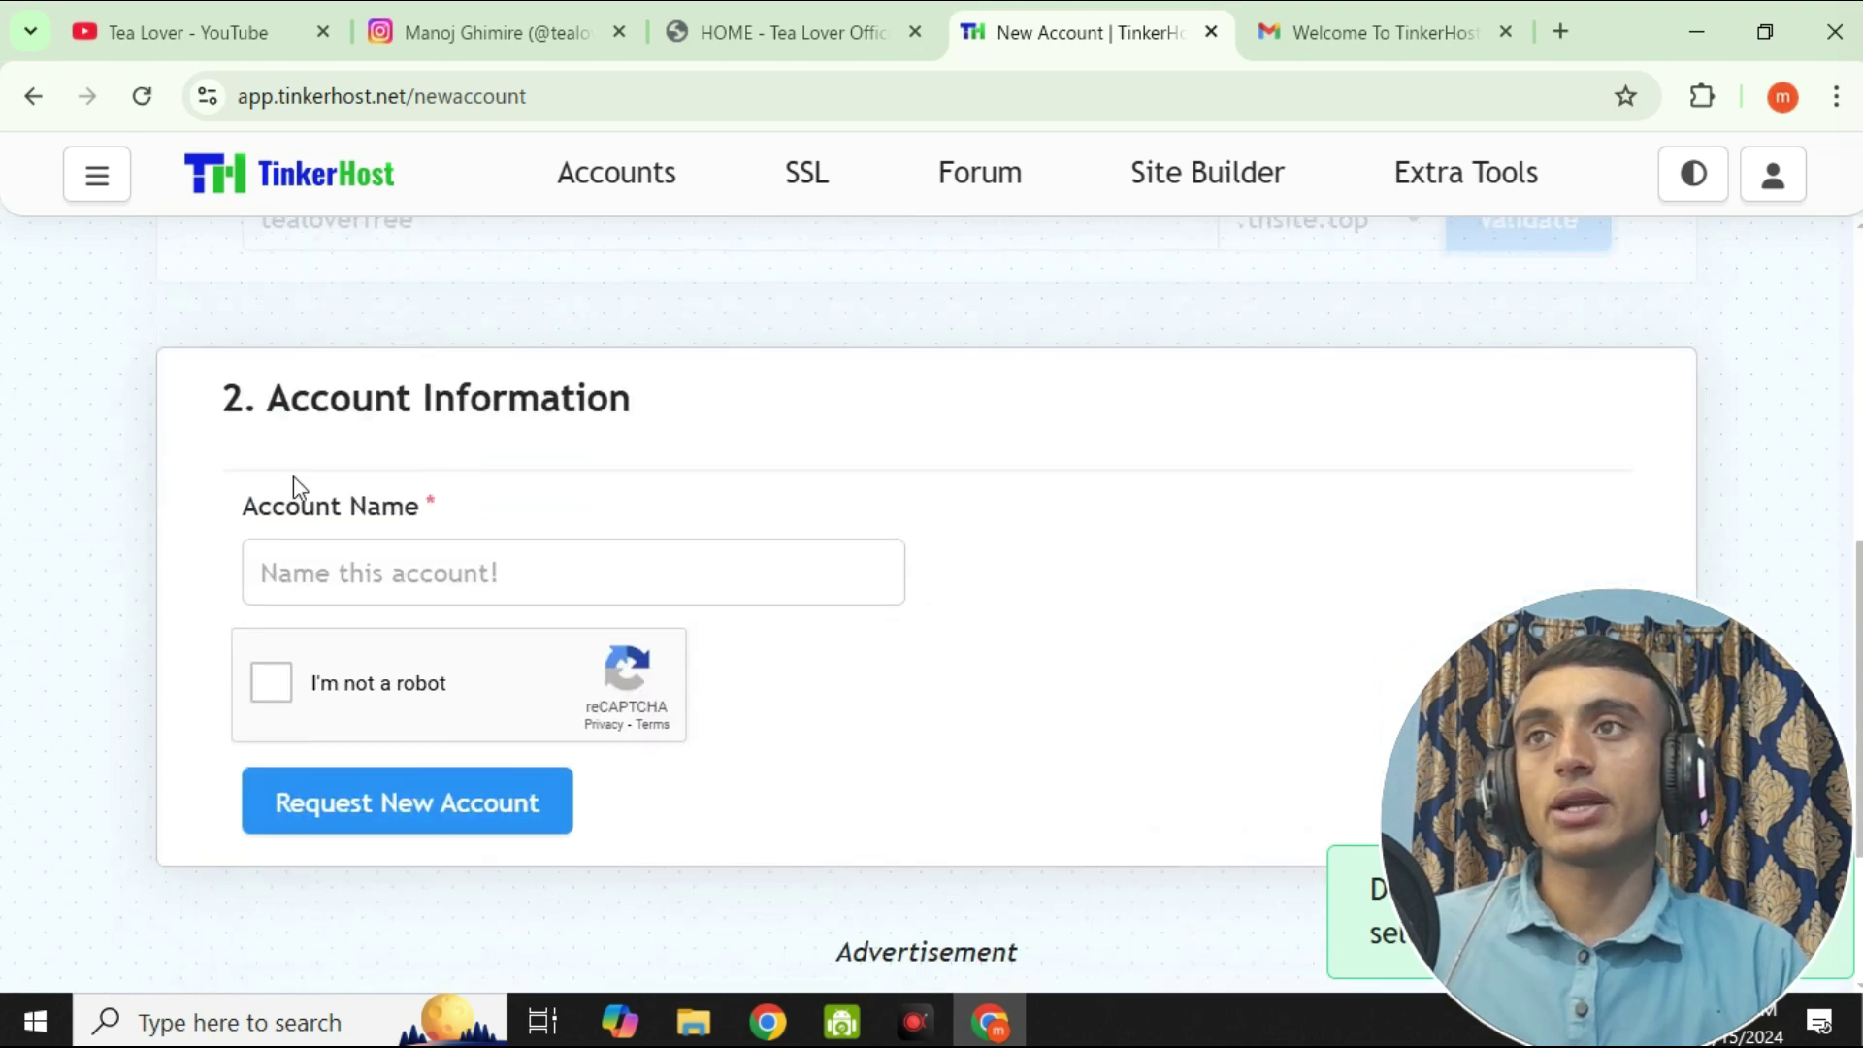
- Name the account tealover, pass the reCAPTCHA, and request the new account
{"action": "left_click", "coordinate": [478, 569]}
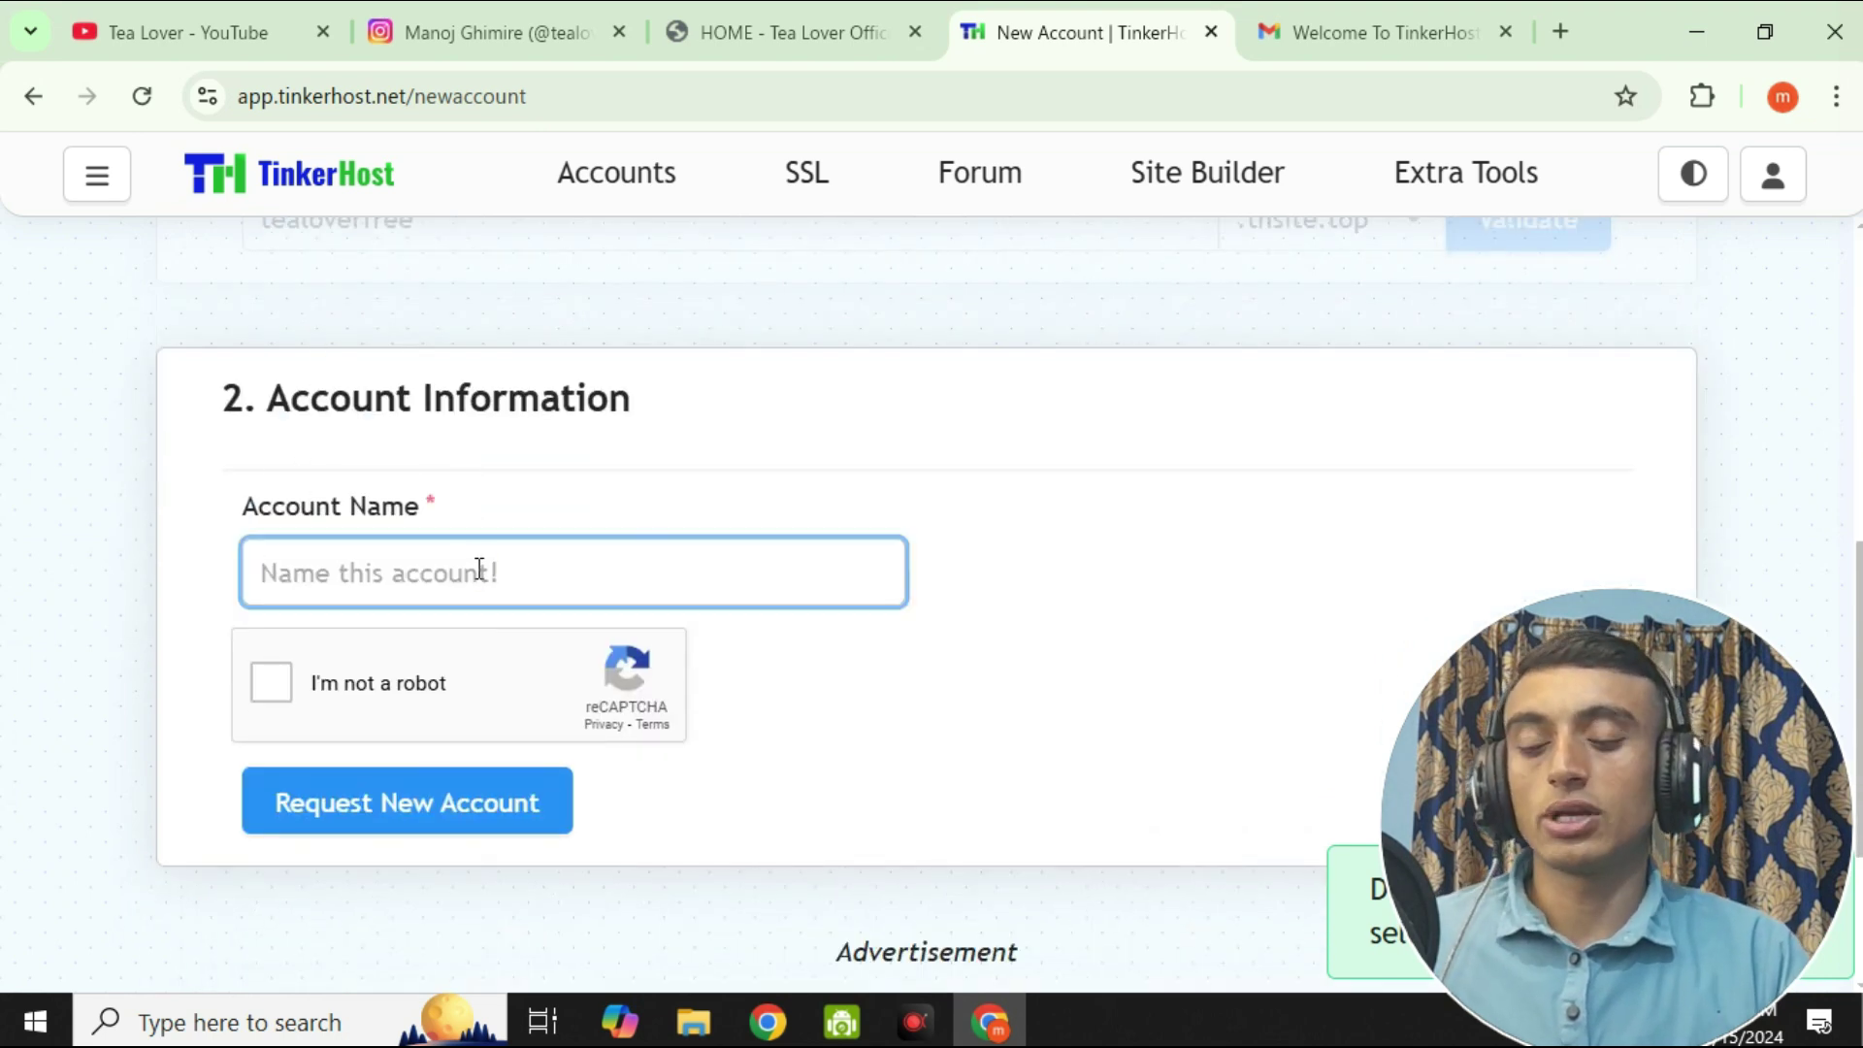
{"action": "type", "text": "tealover"}
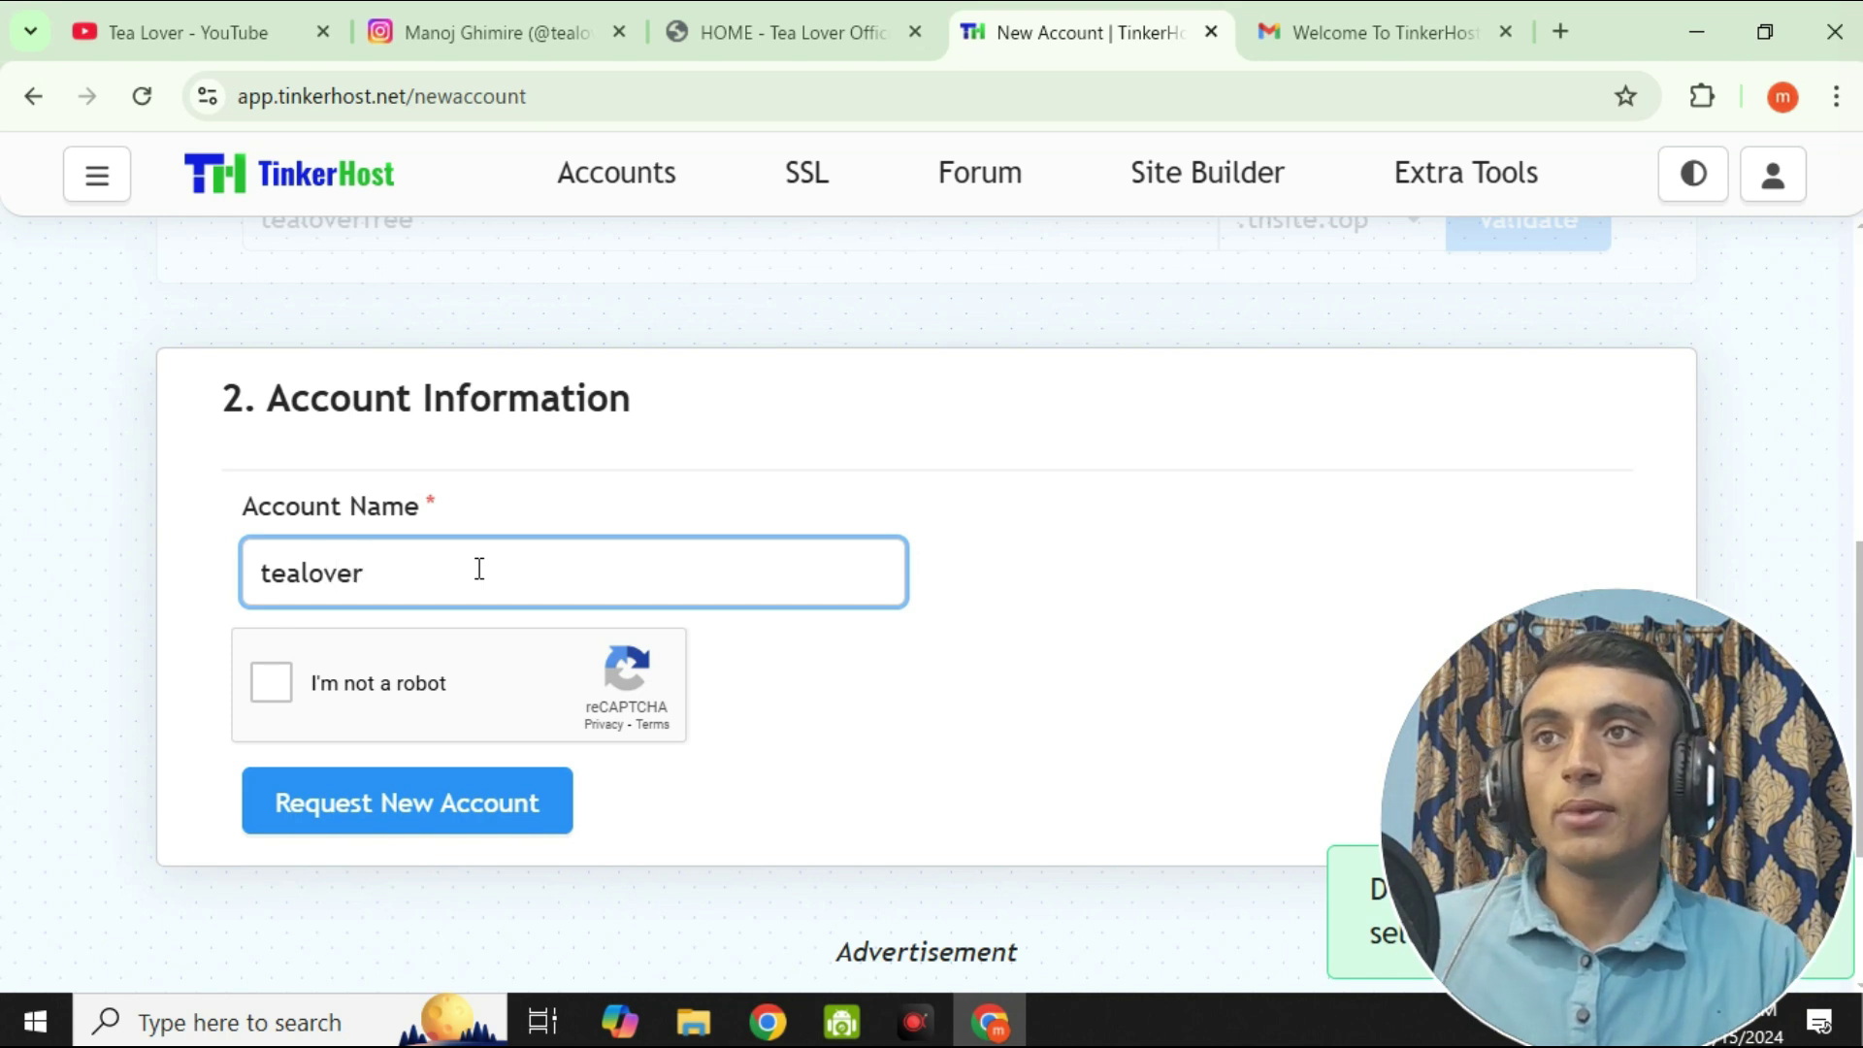
{"action": "left_click", "coordinate": [271, 683]}
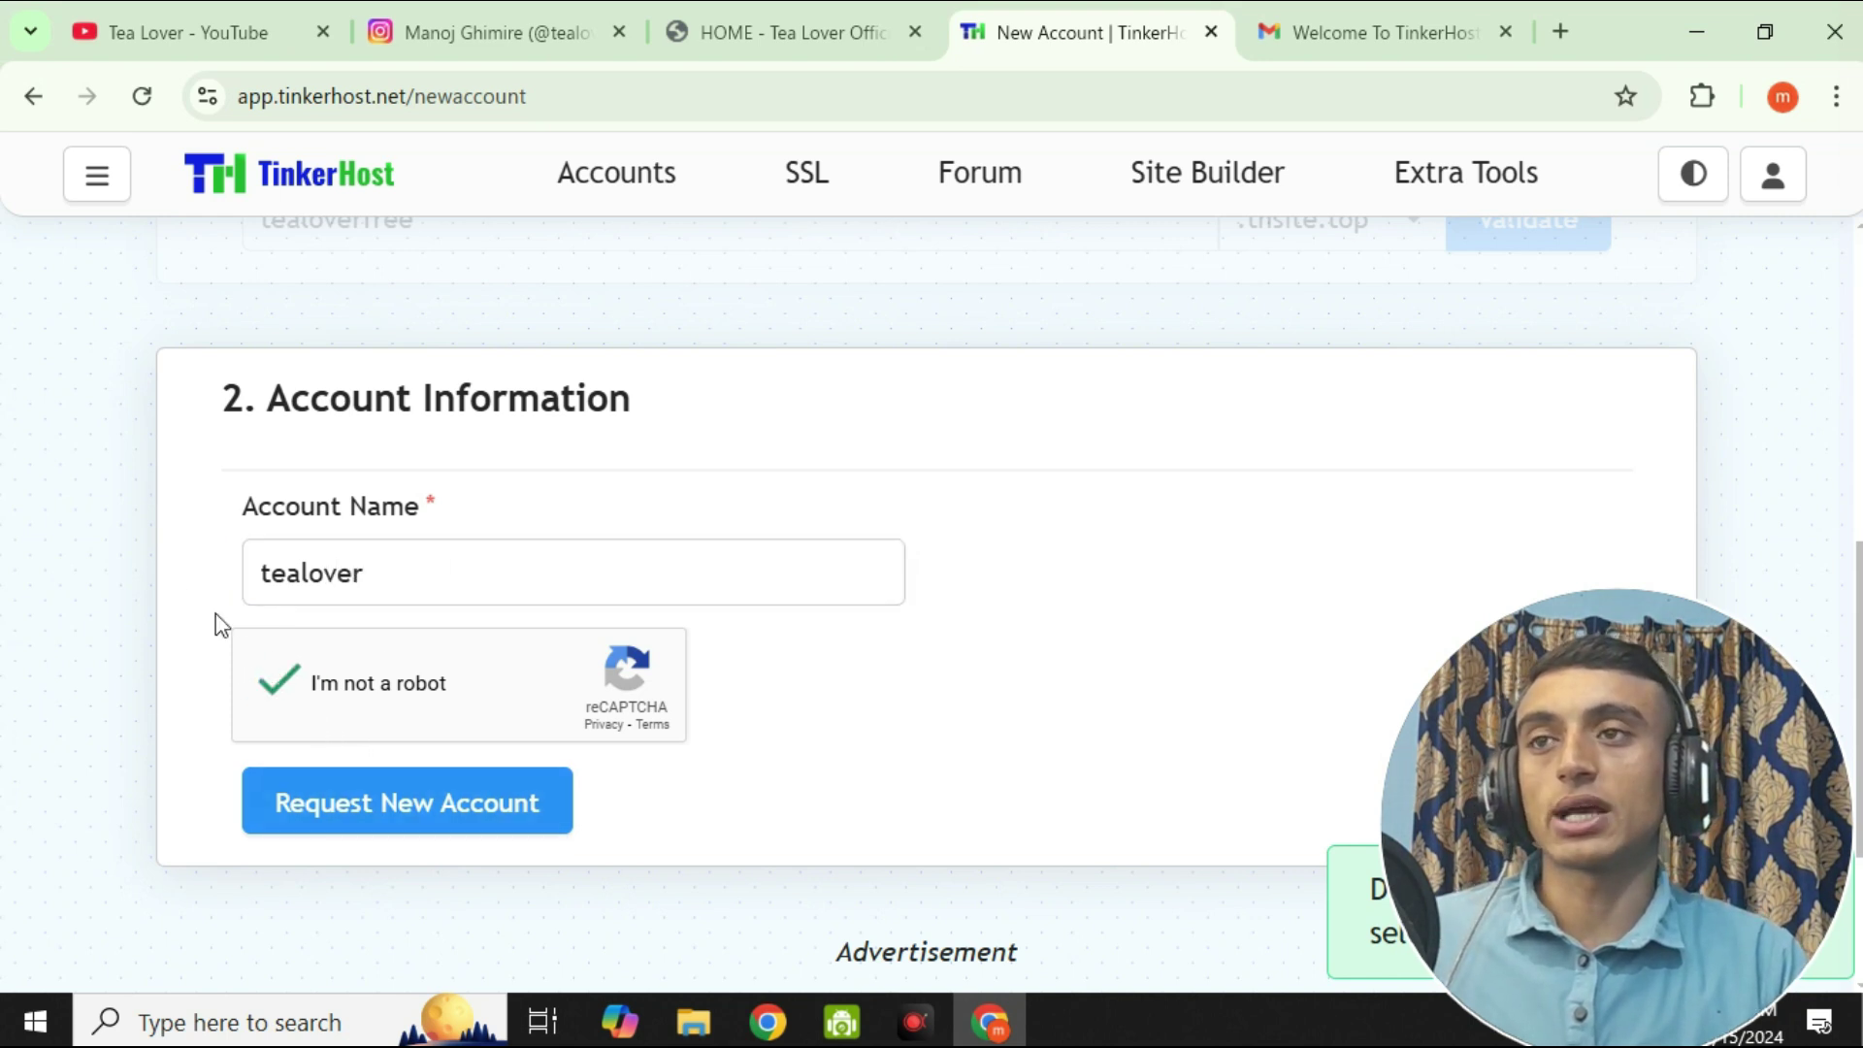
{"action": "left_click", "coordinate": [382, 822]}
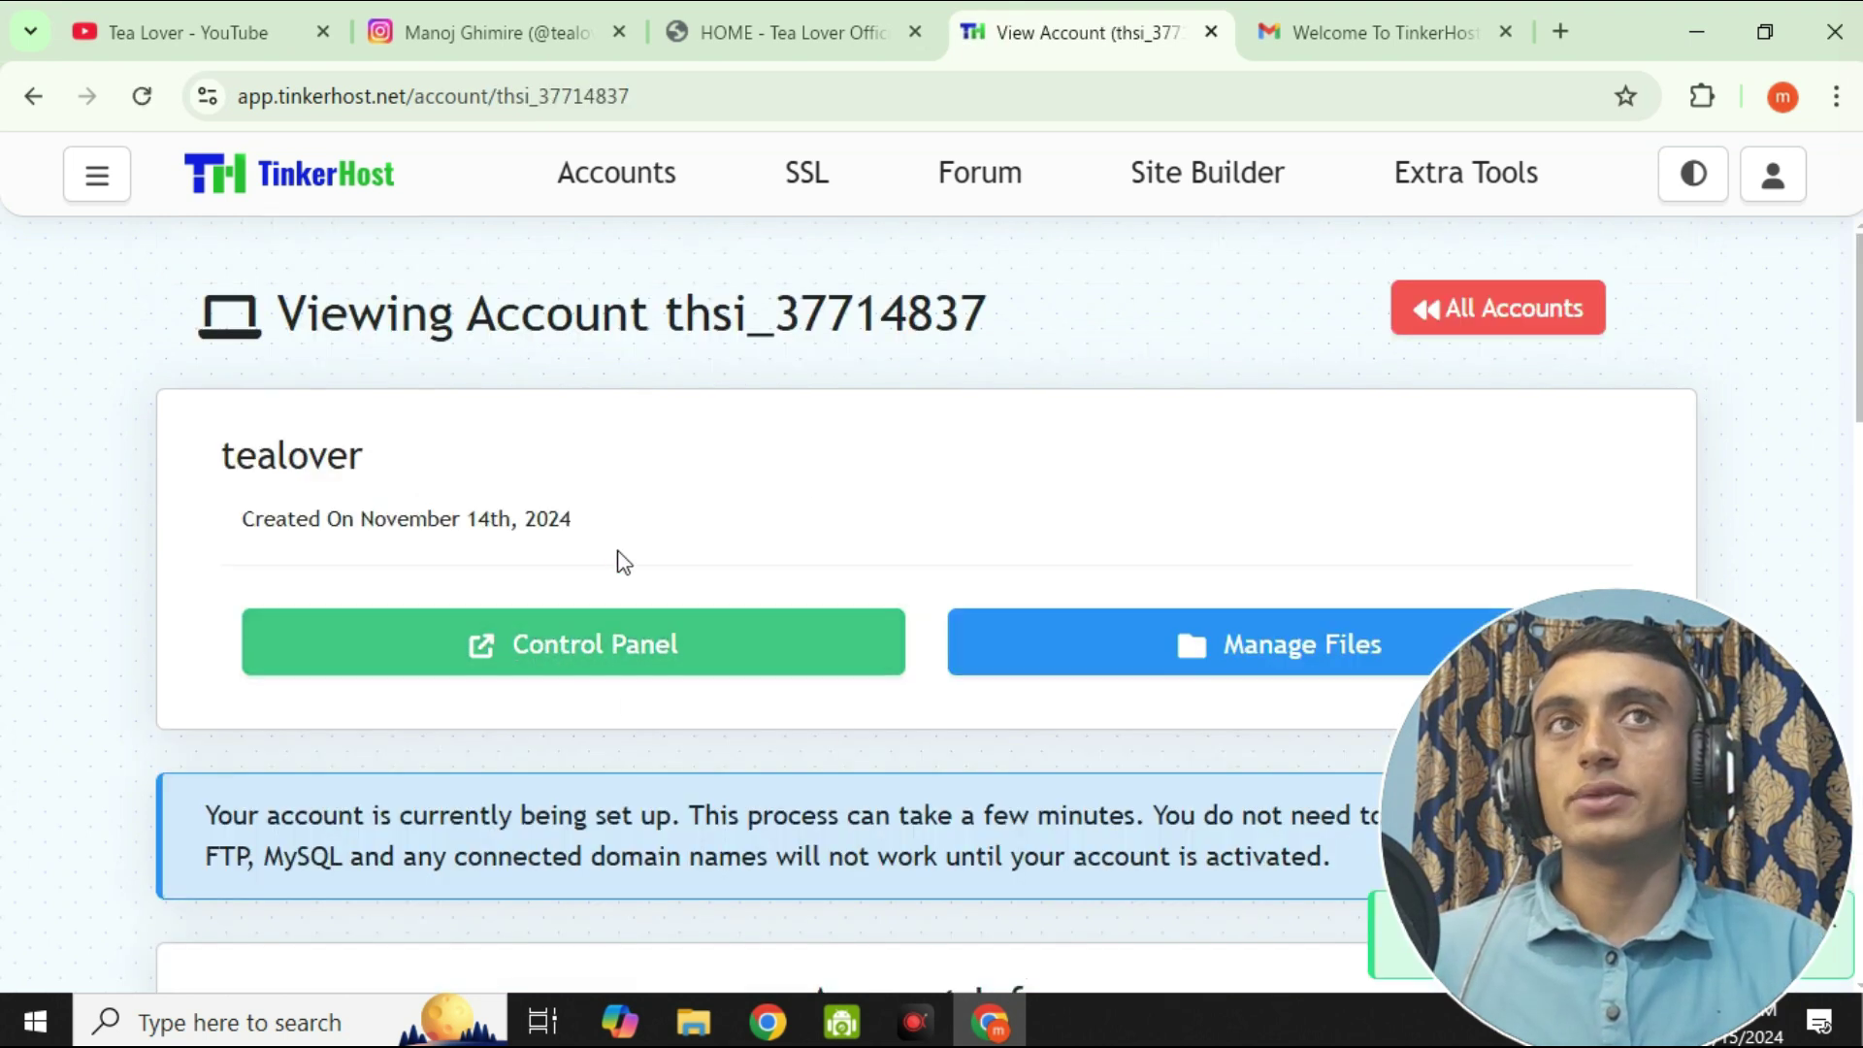
- Scroll through the tealover account page to confirm it is Active on vol18_2
{"action": "scroll", "coordinate": [624, 563], "scroll_direction": "down", "scroll_amount": 6}
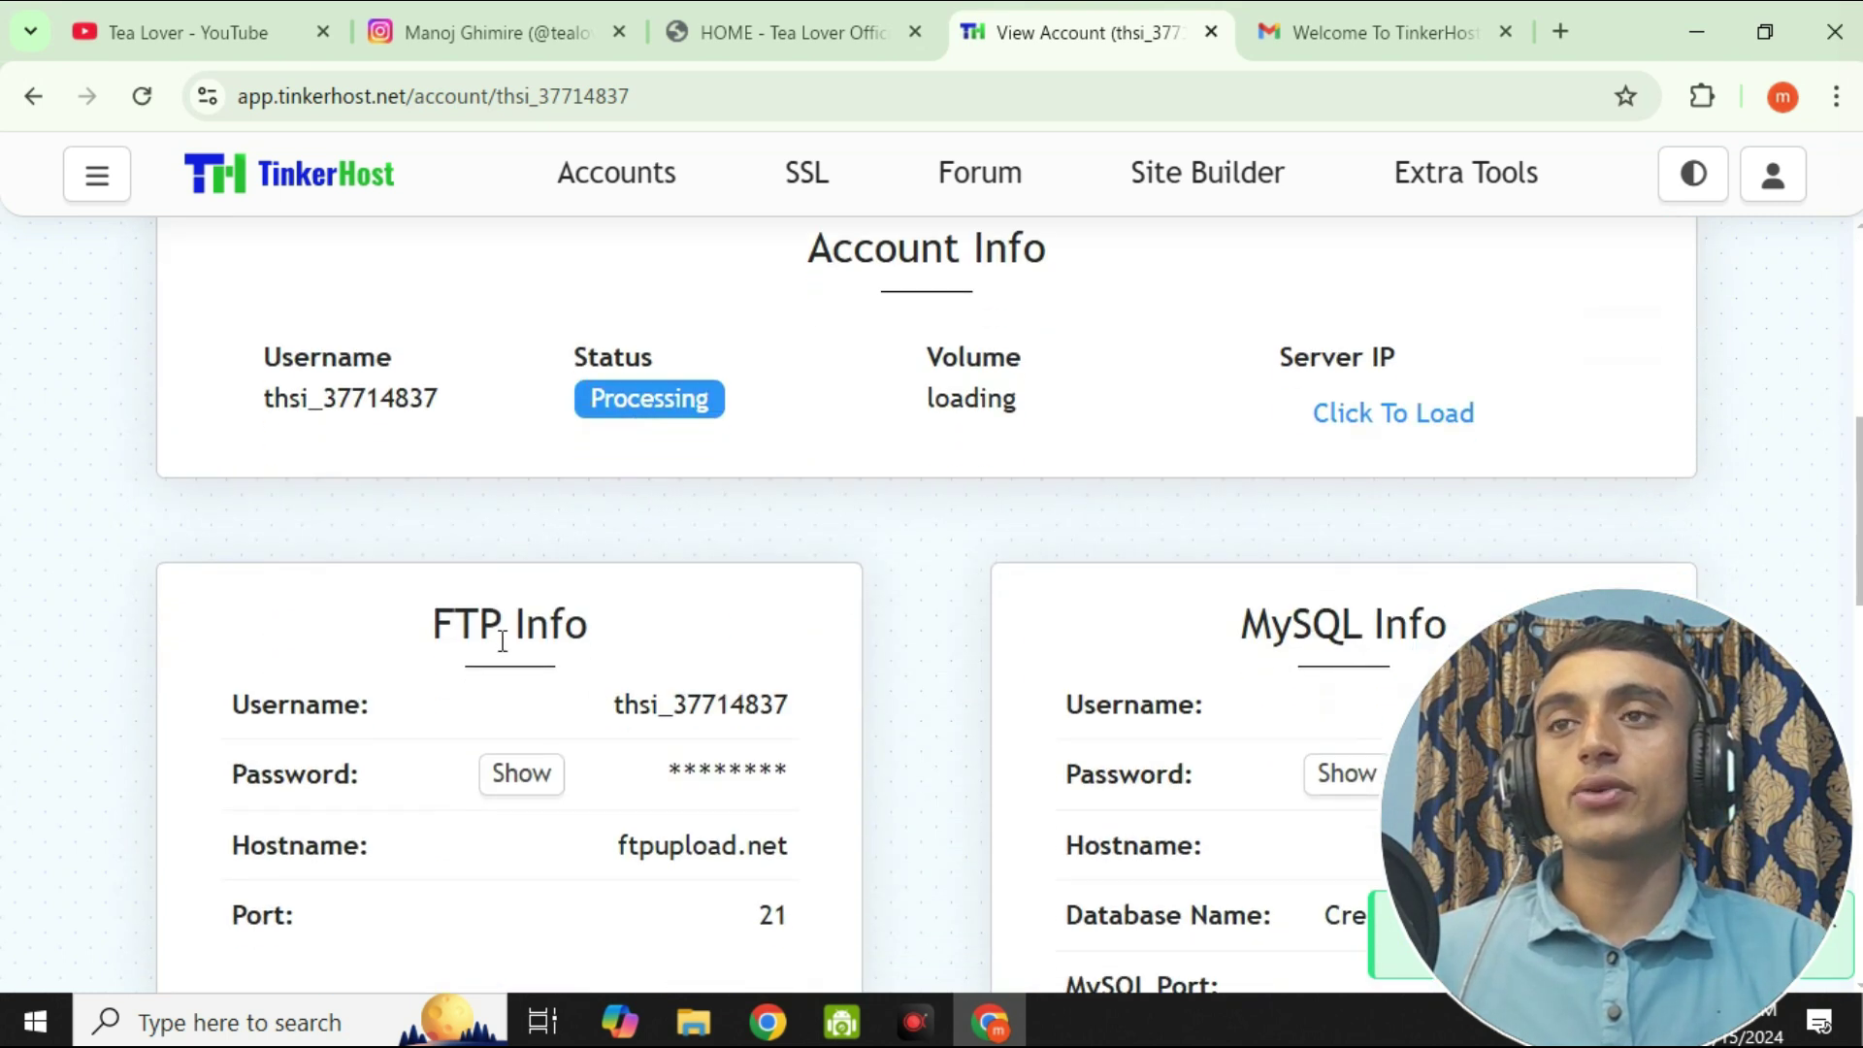
{"action": "scroll", "coordinate": [1165, 532], "scroll_direction": "down", "scroll_amount": 3}
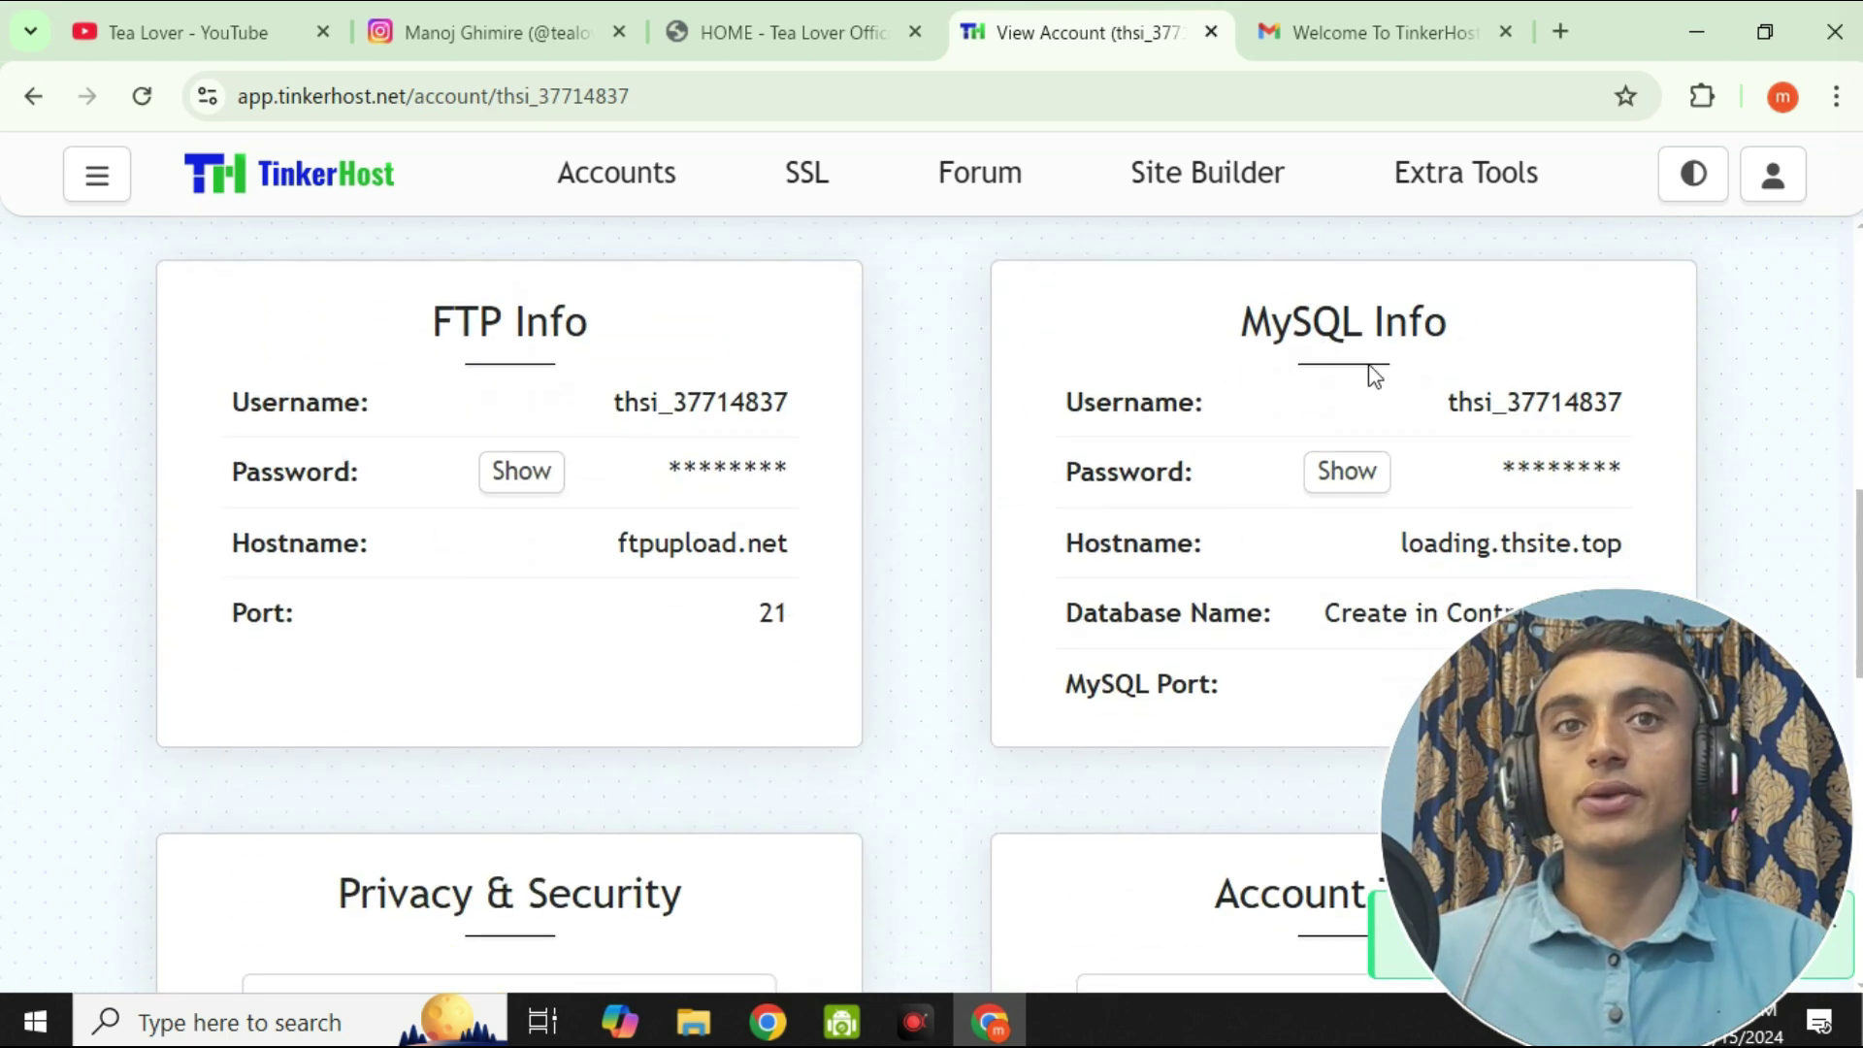
{"action": "scroll", "coordinate": [446, 590], "scroll_direction": "down", "scroll_amount": 3}
{"action": "left_click_drag", "start_coordinate": [320, 594], "coordinate": [680, 592]}
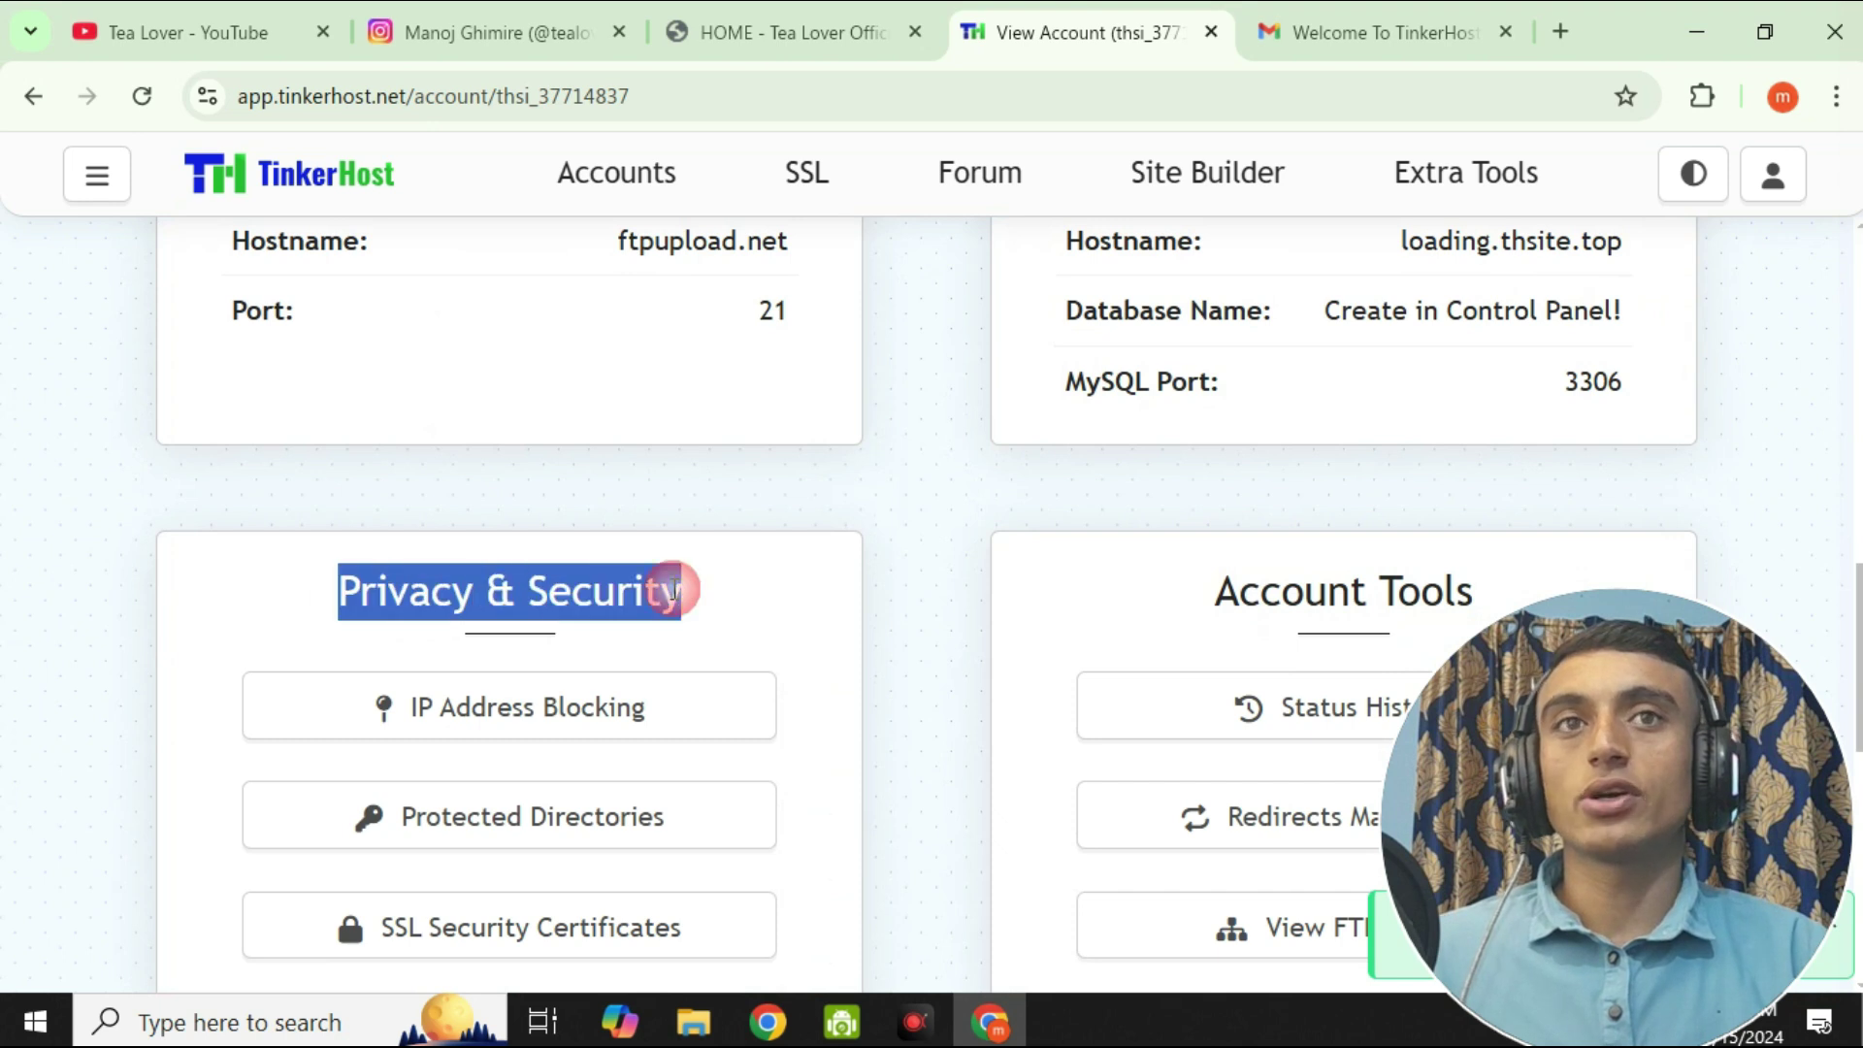
{"action": "scroll", "coordinate": [1235, 469], "scroll_direction": "down", "scroll_amount": 3}
{"action": "scroll", "coordinate": [834, 563], "scroll_direction": "down", "scroll_amount": 6}
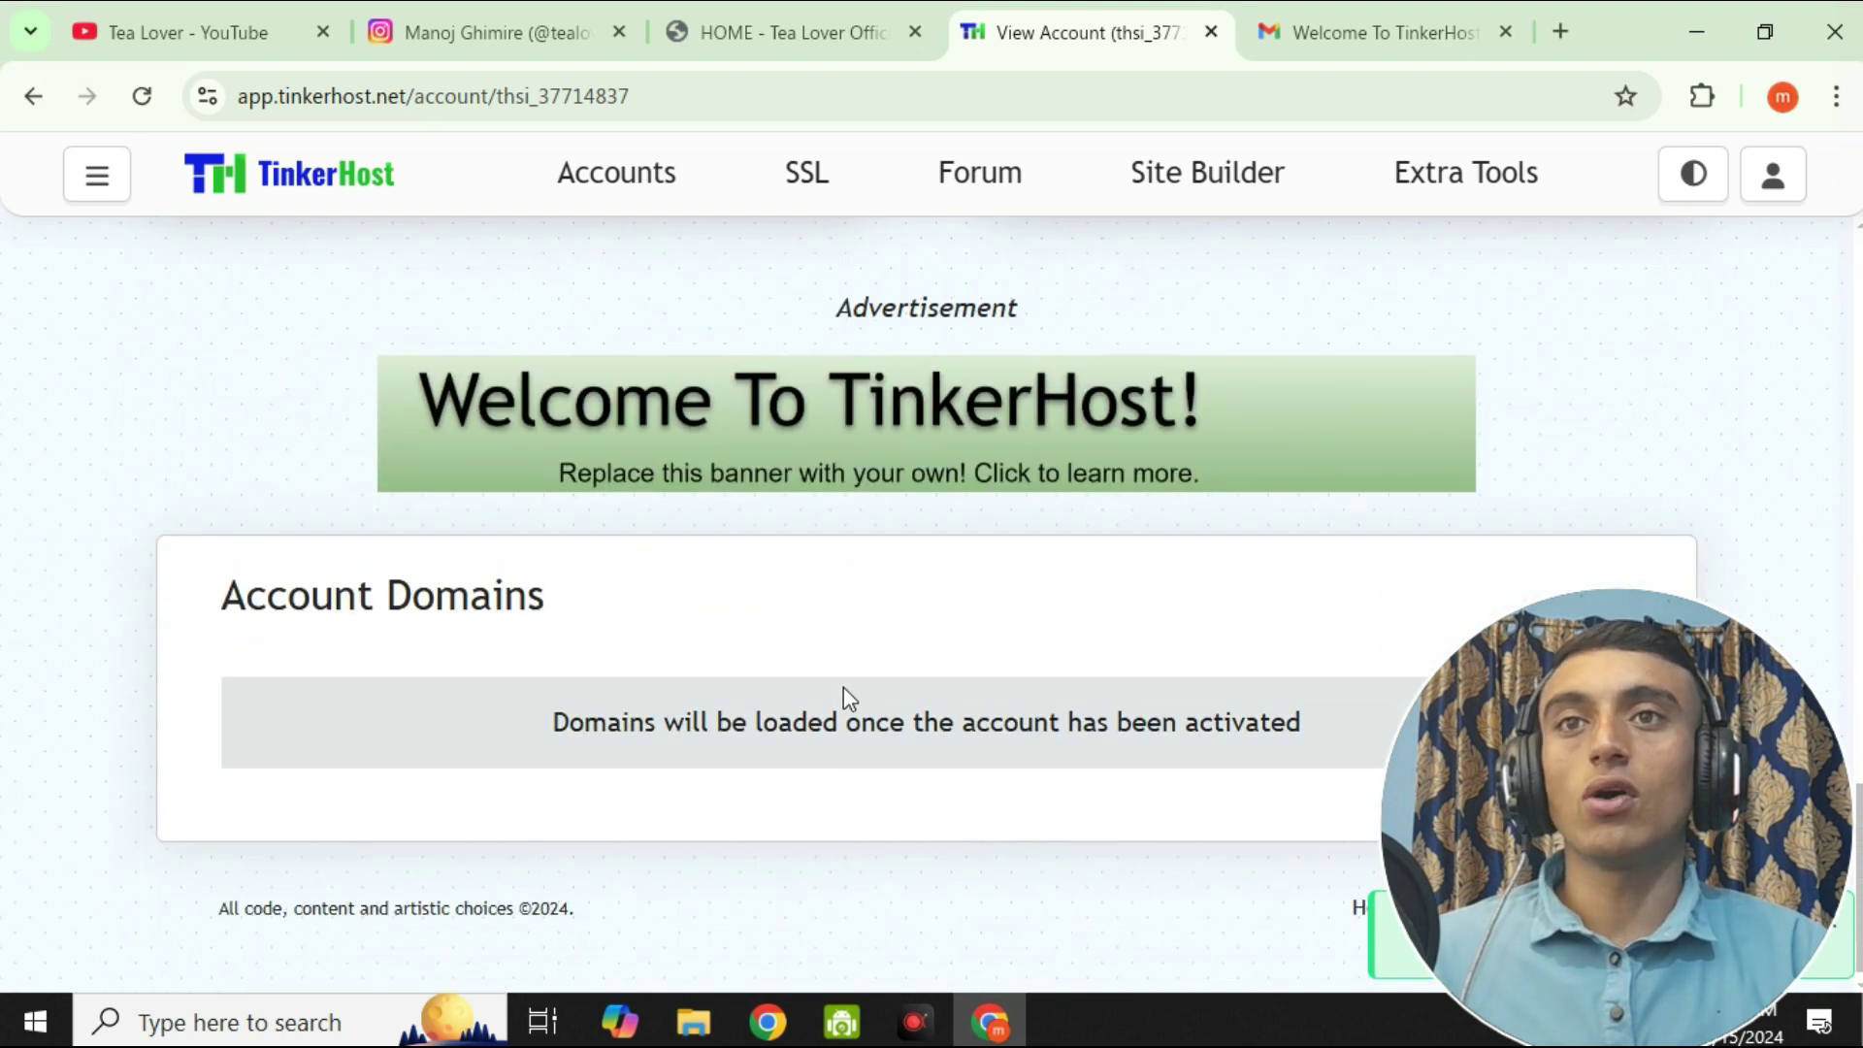
{"action": "scroll", "coordinate": [860, 719], "scroll_direction": "up", "scroll_amount": 12}
{"action": "scroll", "coordinate": [863, 718], "scroll_direction": "up", "scroll_amount": 5}
{"action": "scroll", "coordinate": [858, 731], "scroll_direction": "up", "scroll_amount": 2}
{"action": "left_click_drag", "start_coordinate": [788, 531], "coordinate": [1160, 528]}
{"action": "scroll", "coordinate": [823, 539], "scroll_direction": "down", "scroll_amount": 2}
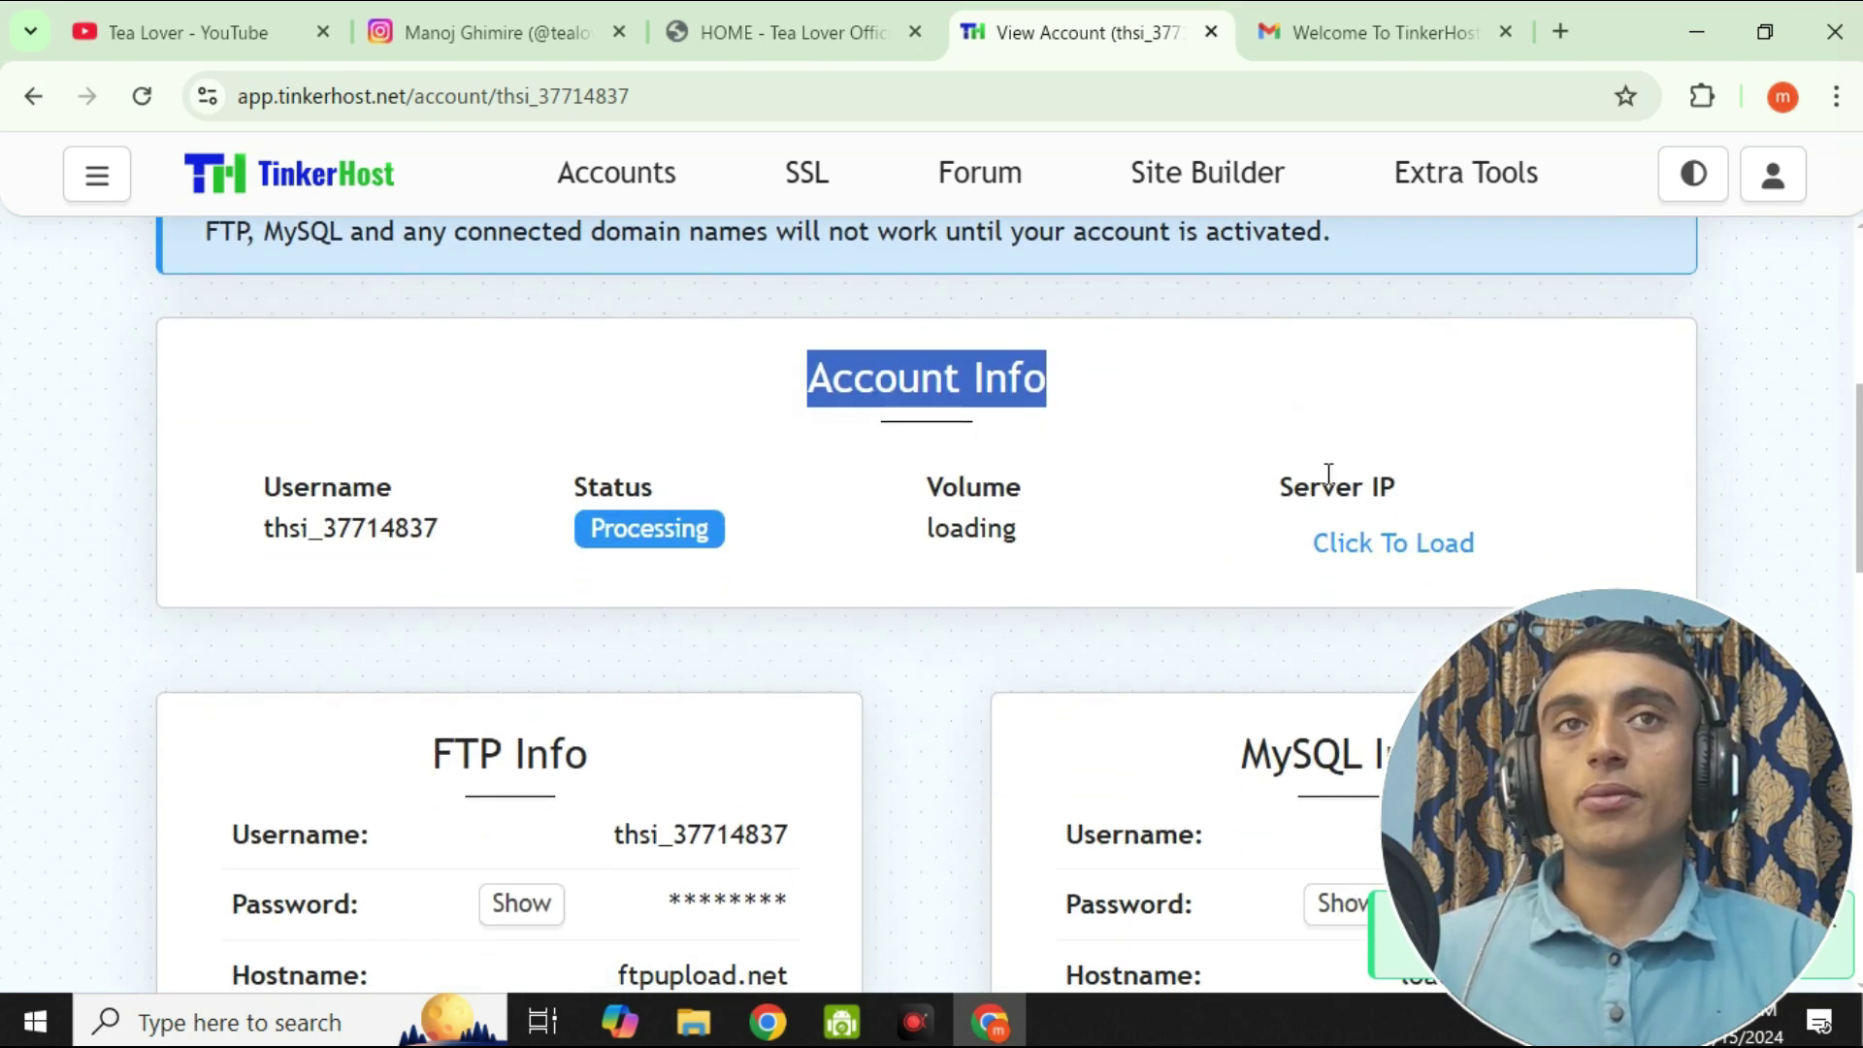
- Load the server IP, revealing 185.27.134.57
{"action": "left_click", "coordinate": [1343, 565]}
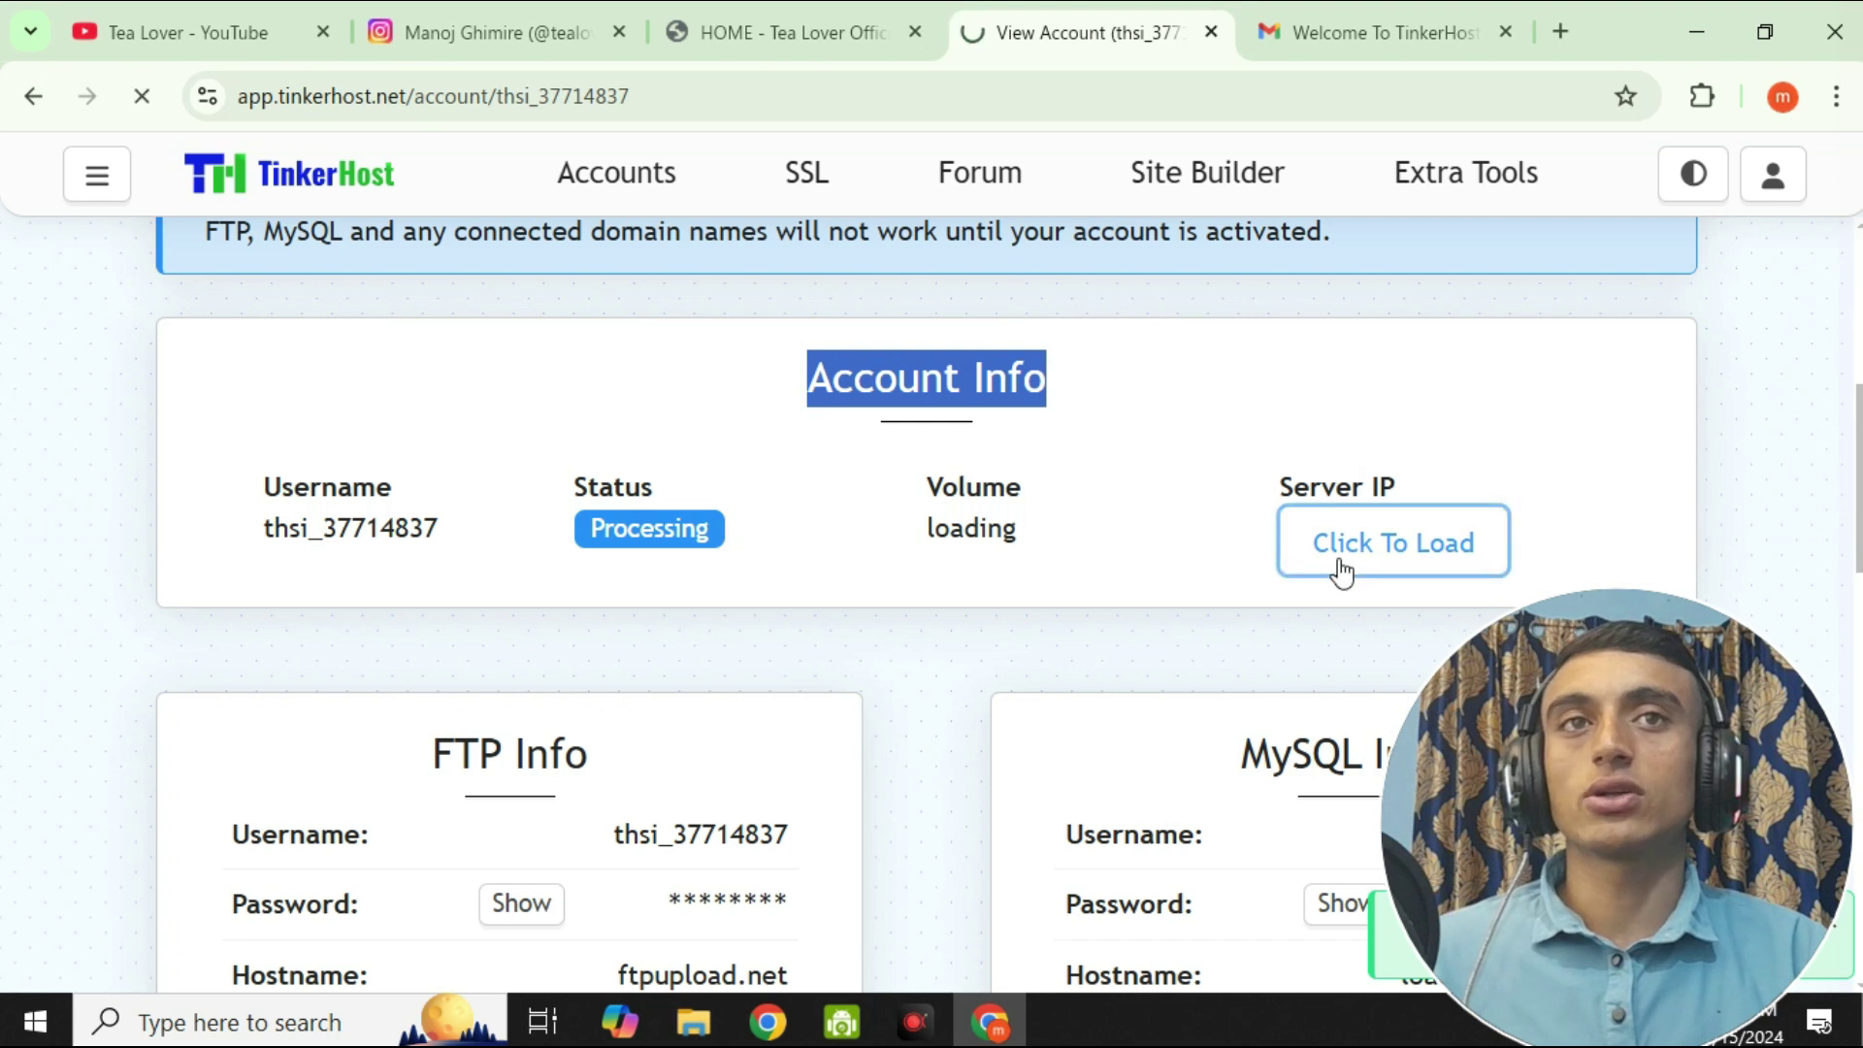
{"action": "scroll", "coordinate": [736, 563], "scroll_direction": "down", "scroll_amount": 3}
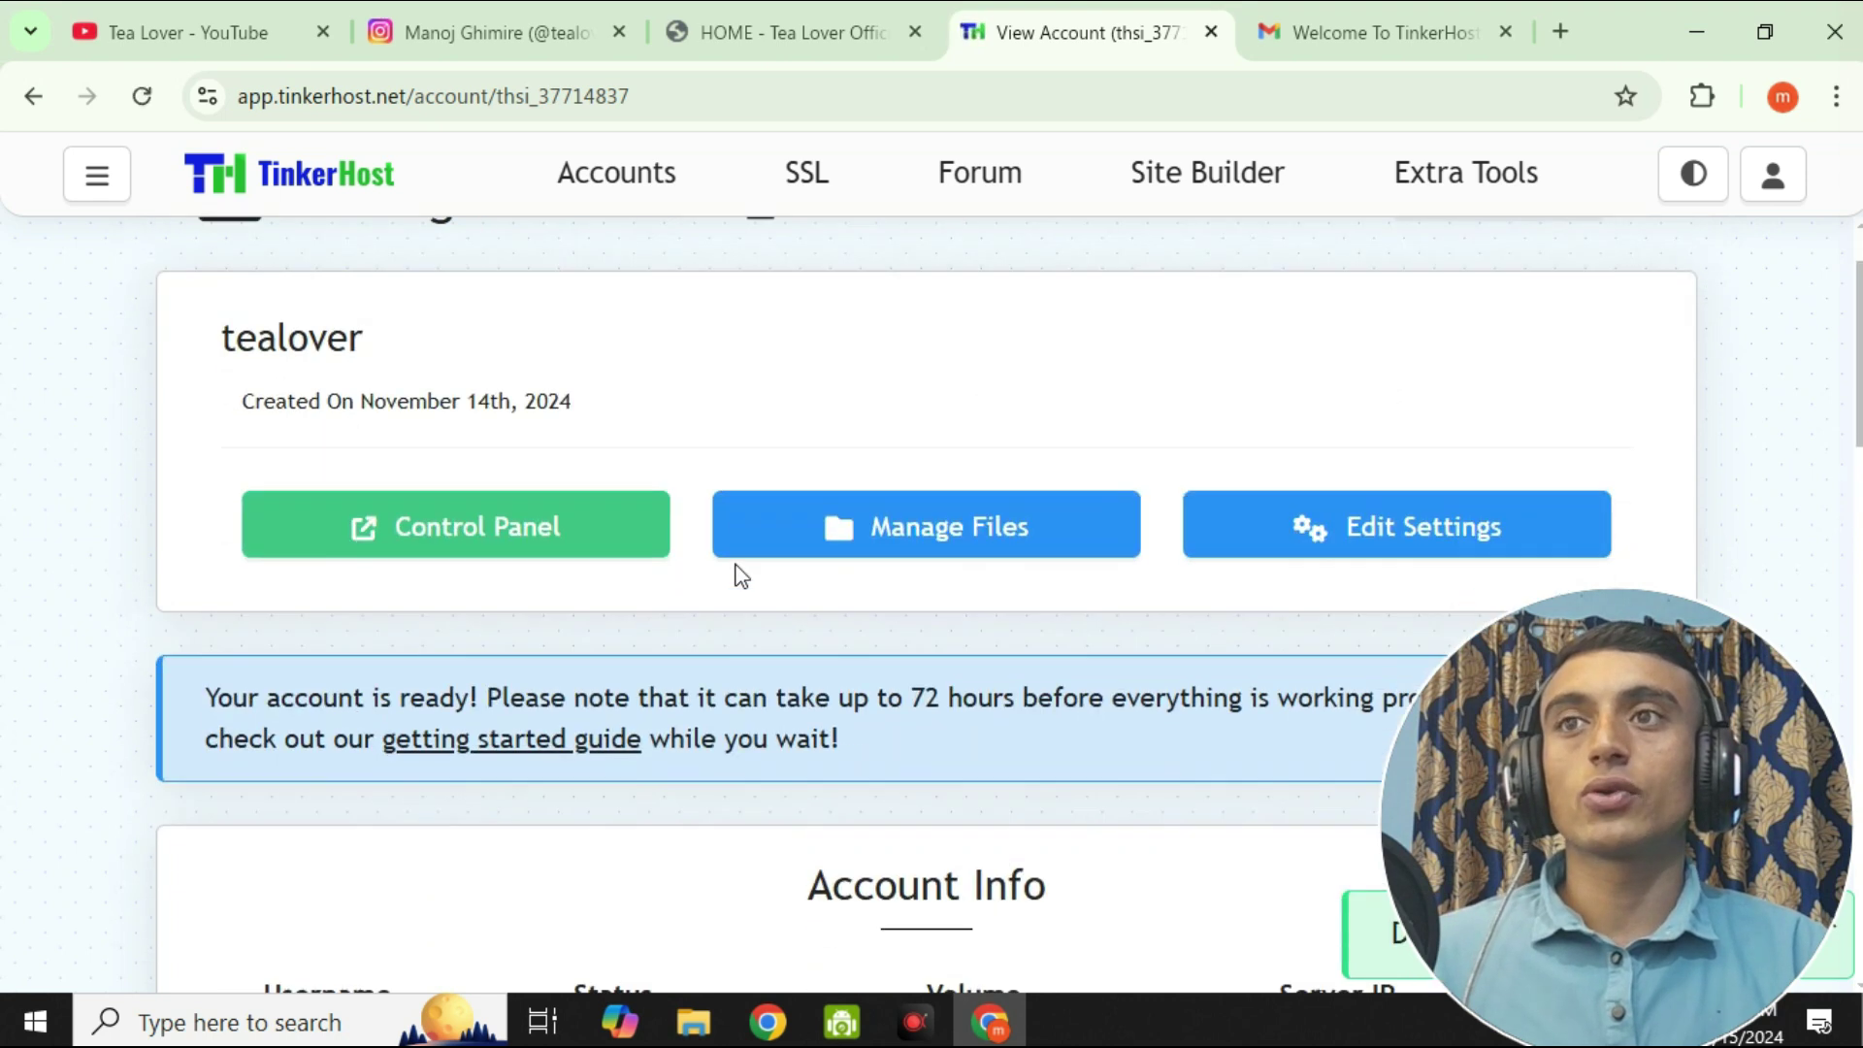
{"action": "scroll", "coordinate": [741, 575], "scroll_direction": "down", "scroll_amount": 3}
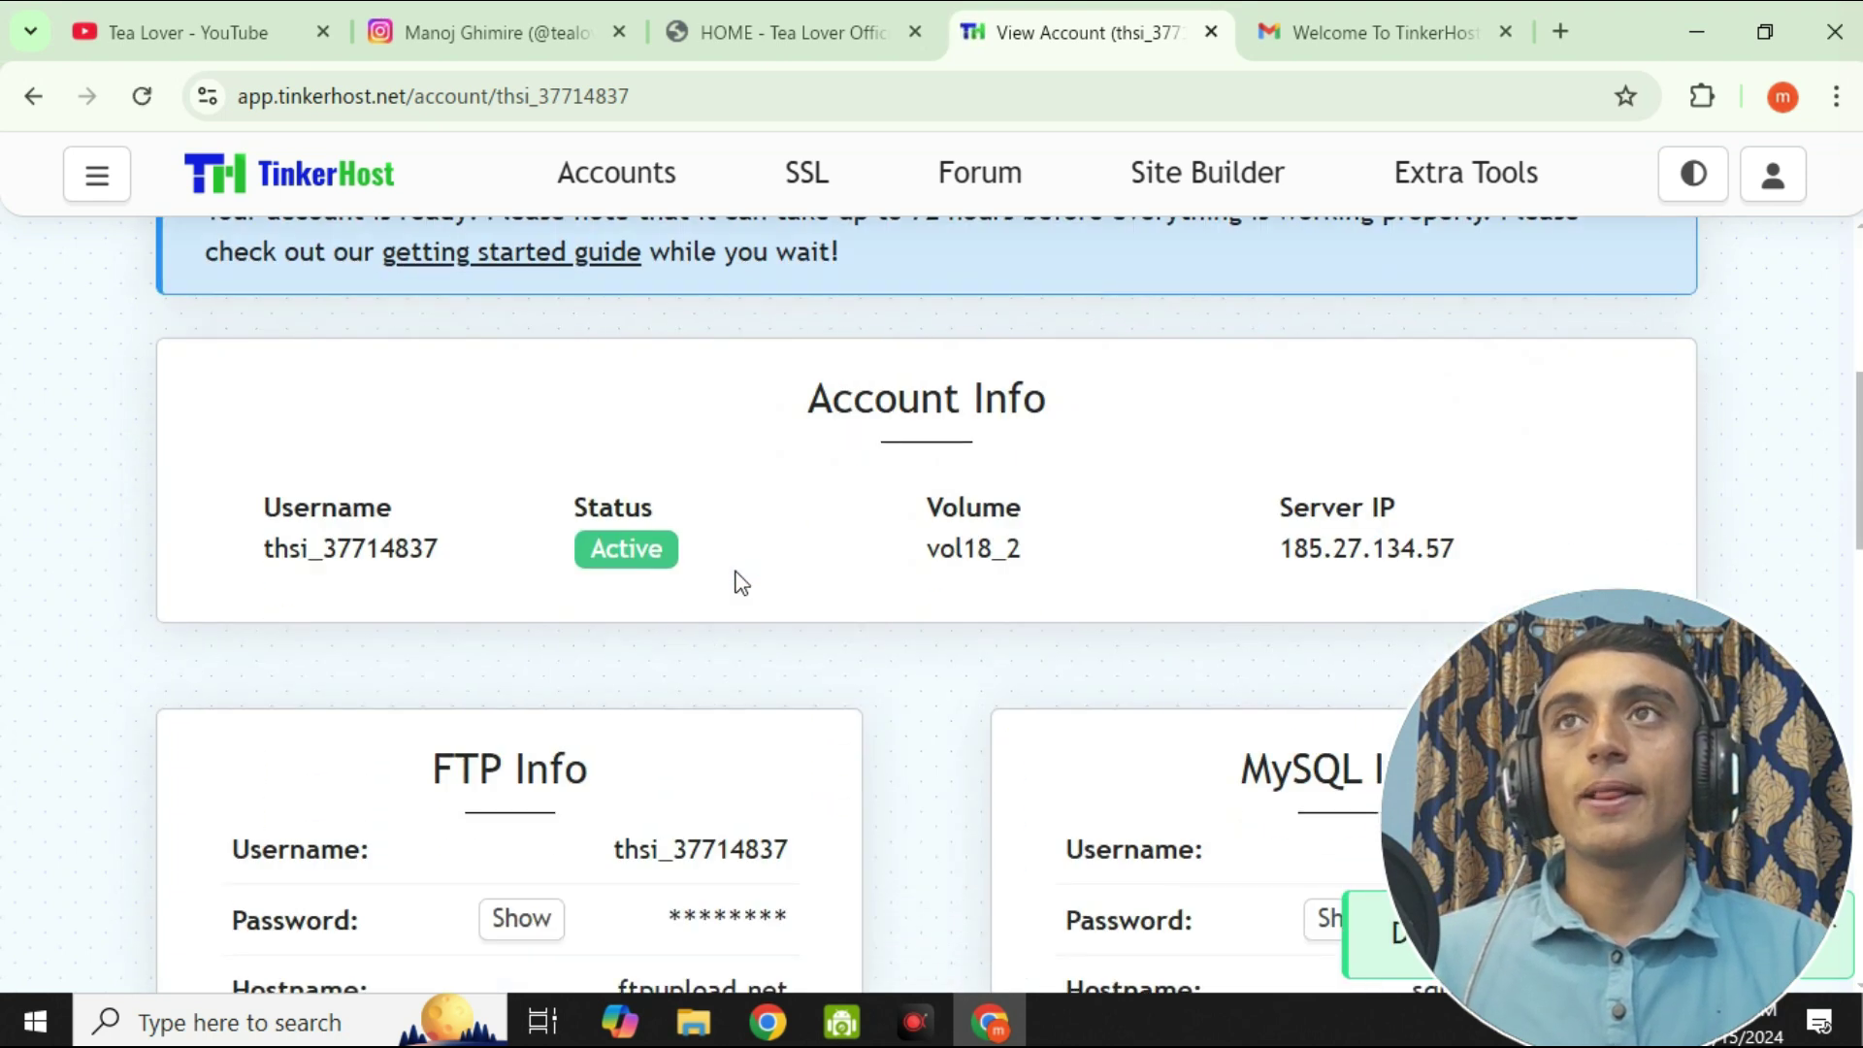
{"action": "scroll", "coordinate": [708, 852], "scroll_direction": "down", "scroll_amount": 5}
{"action": "scroll", "coordinate": [835, 817], "scroll_direction": "up", "scroll_amount": 11}
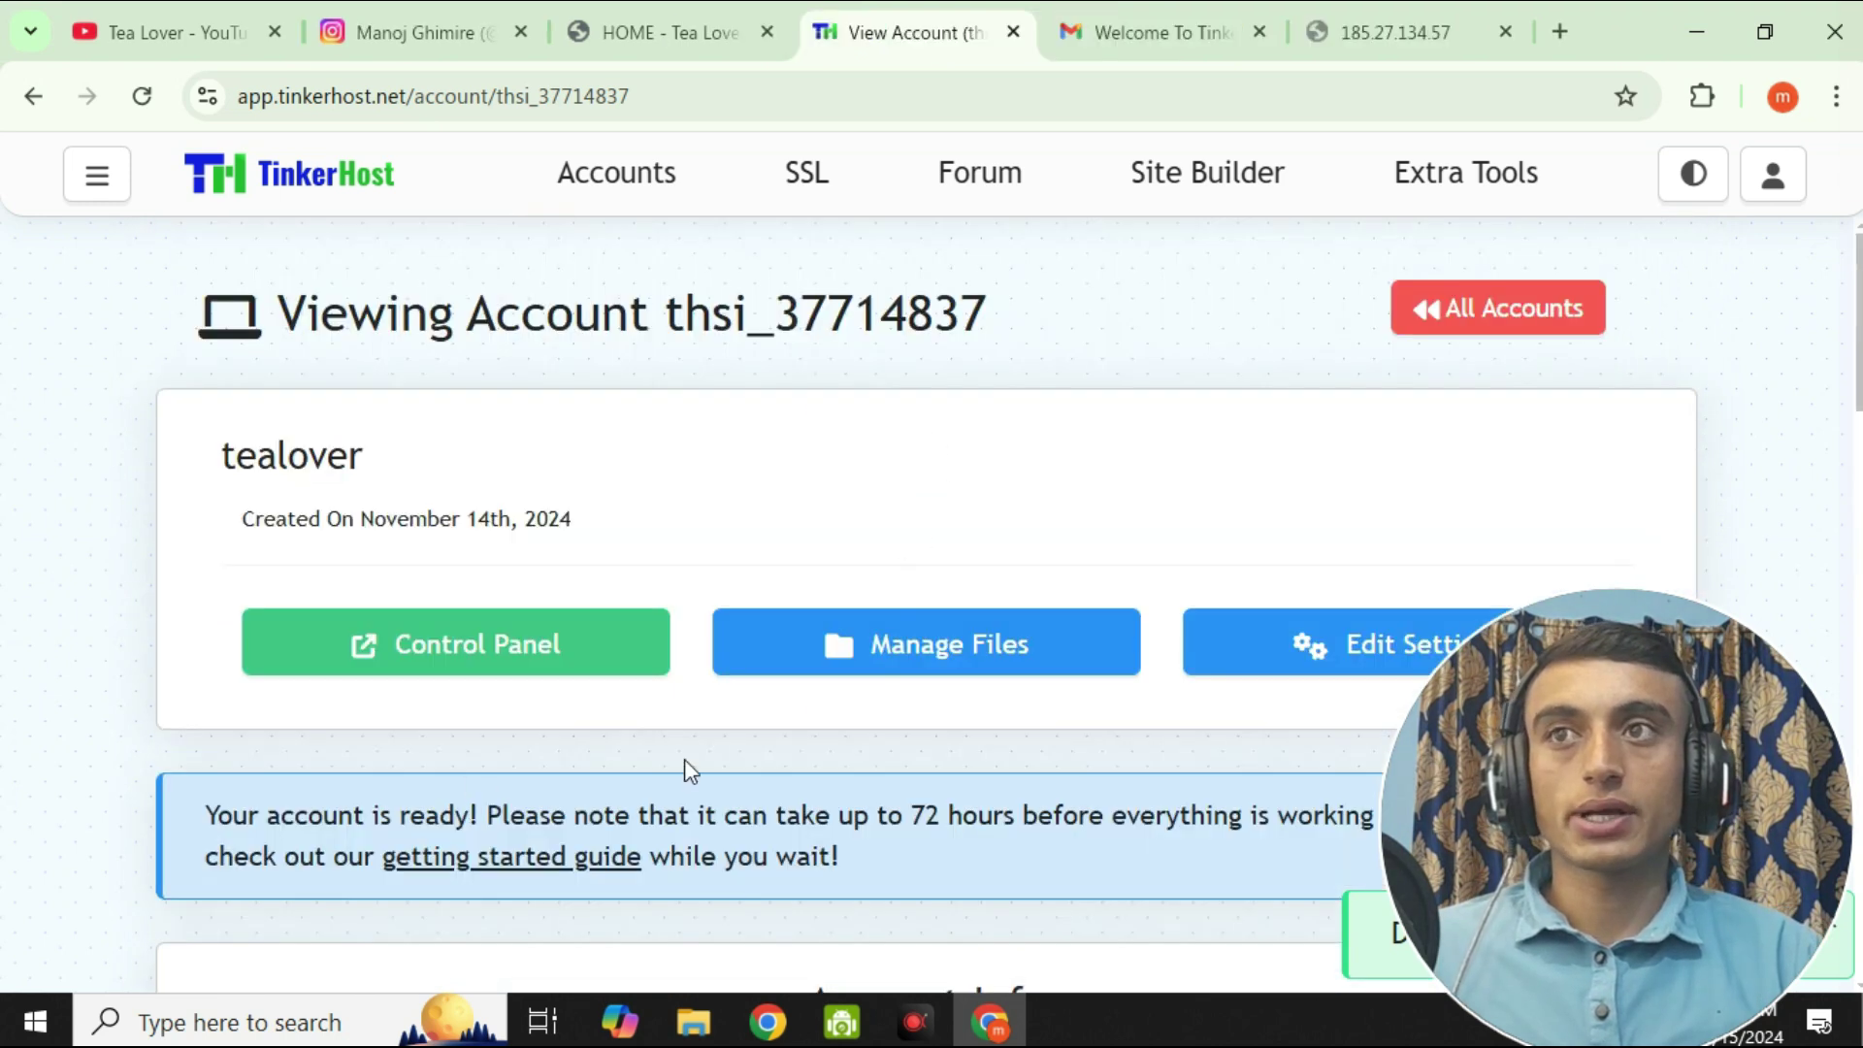
{"action": "left_click", "coordinate": [538, 644]}
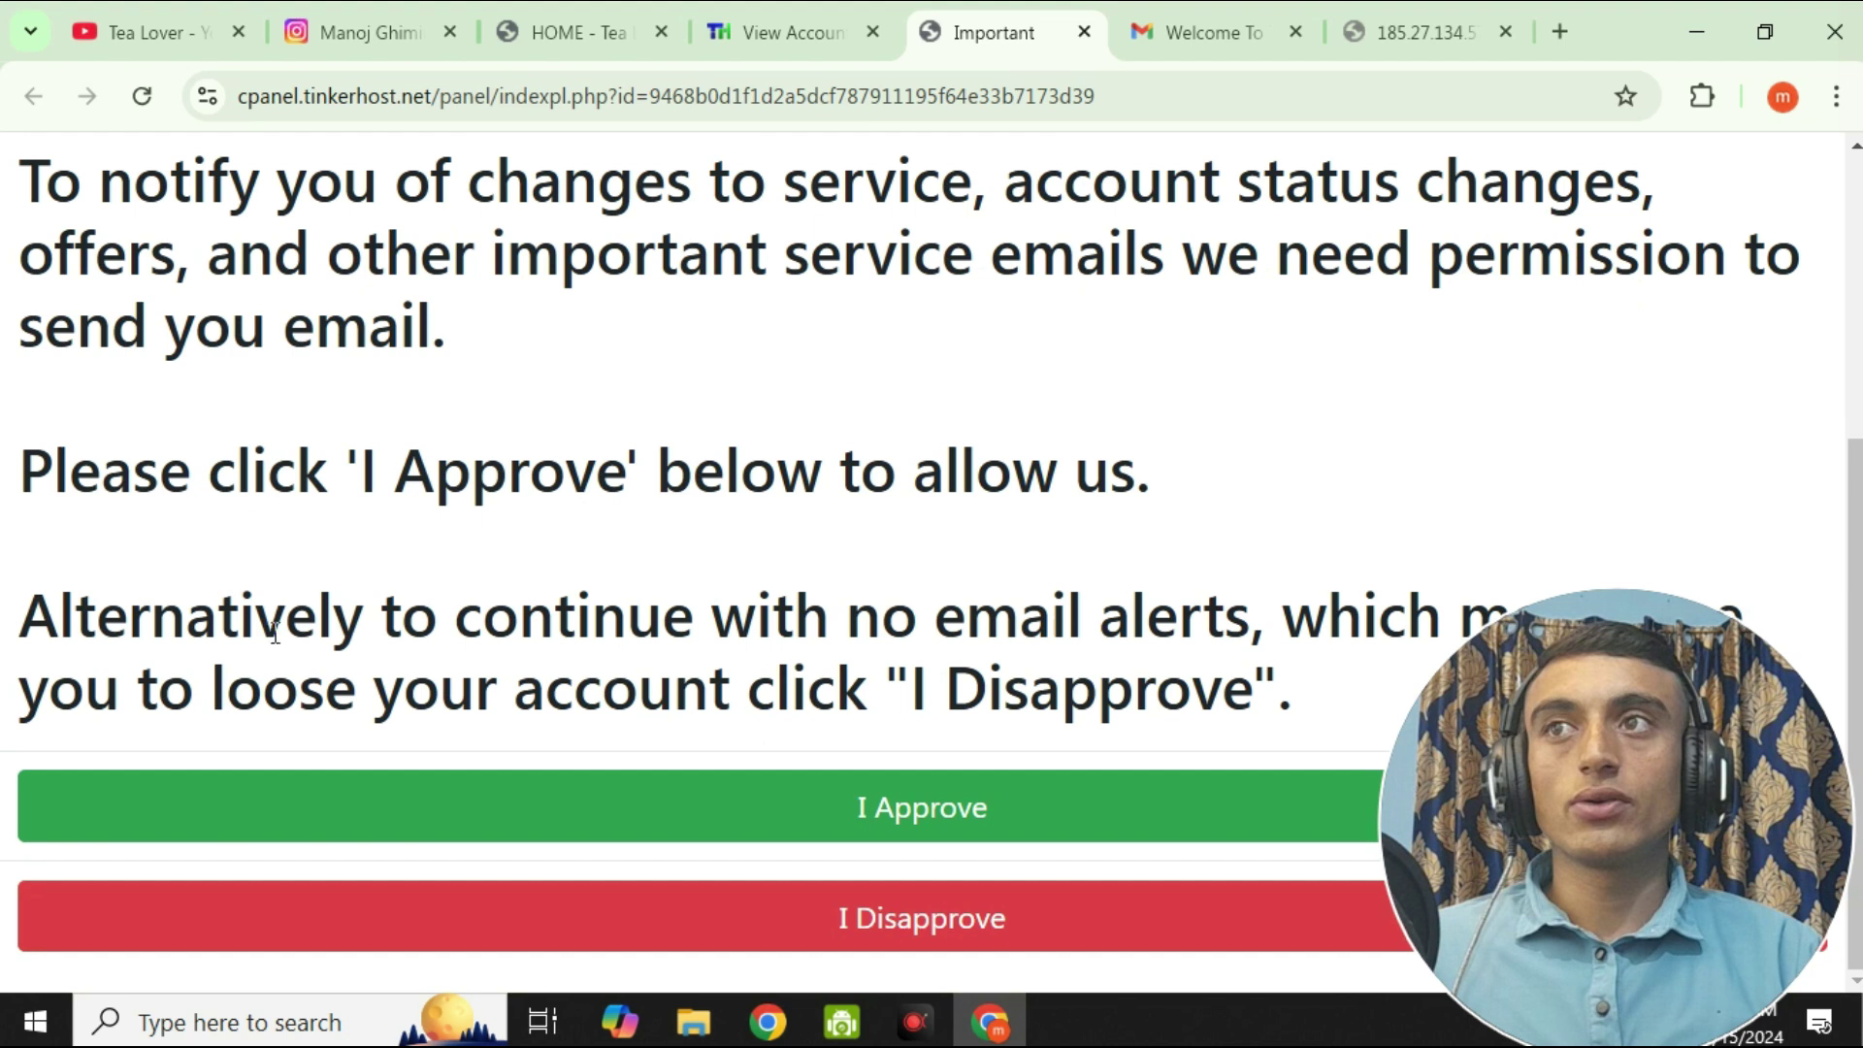
{"action": "left_click", "coordinate": [900, 809]}
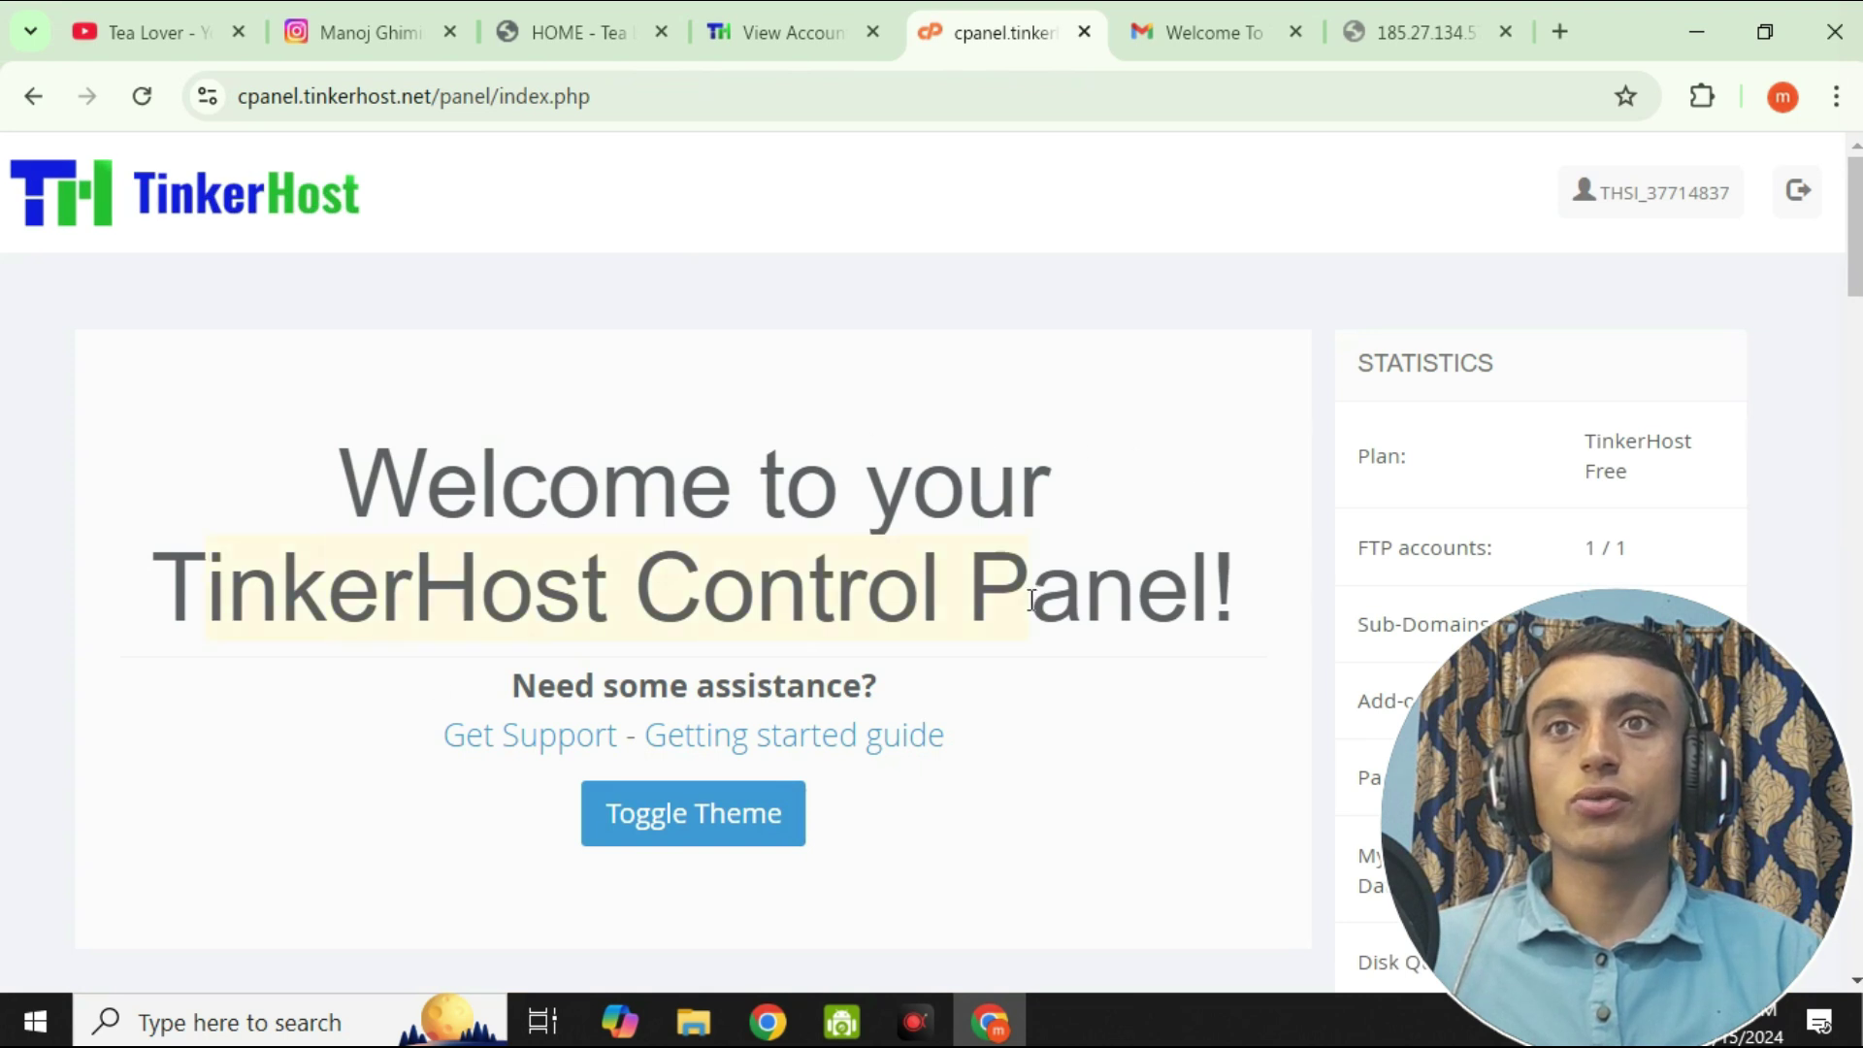
{"action": "scroll", "coordinate": [986, 500], "scroll_direction": "down", "scroll_amount": 2}
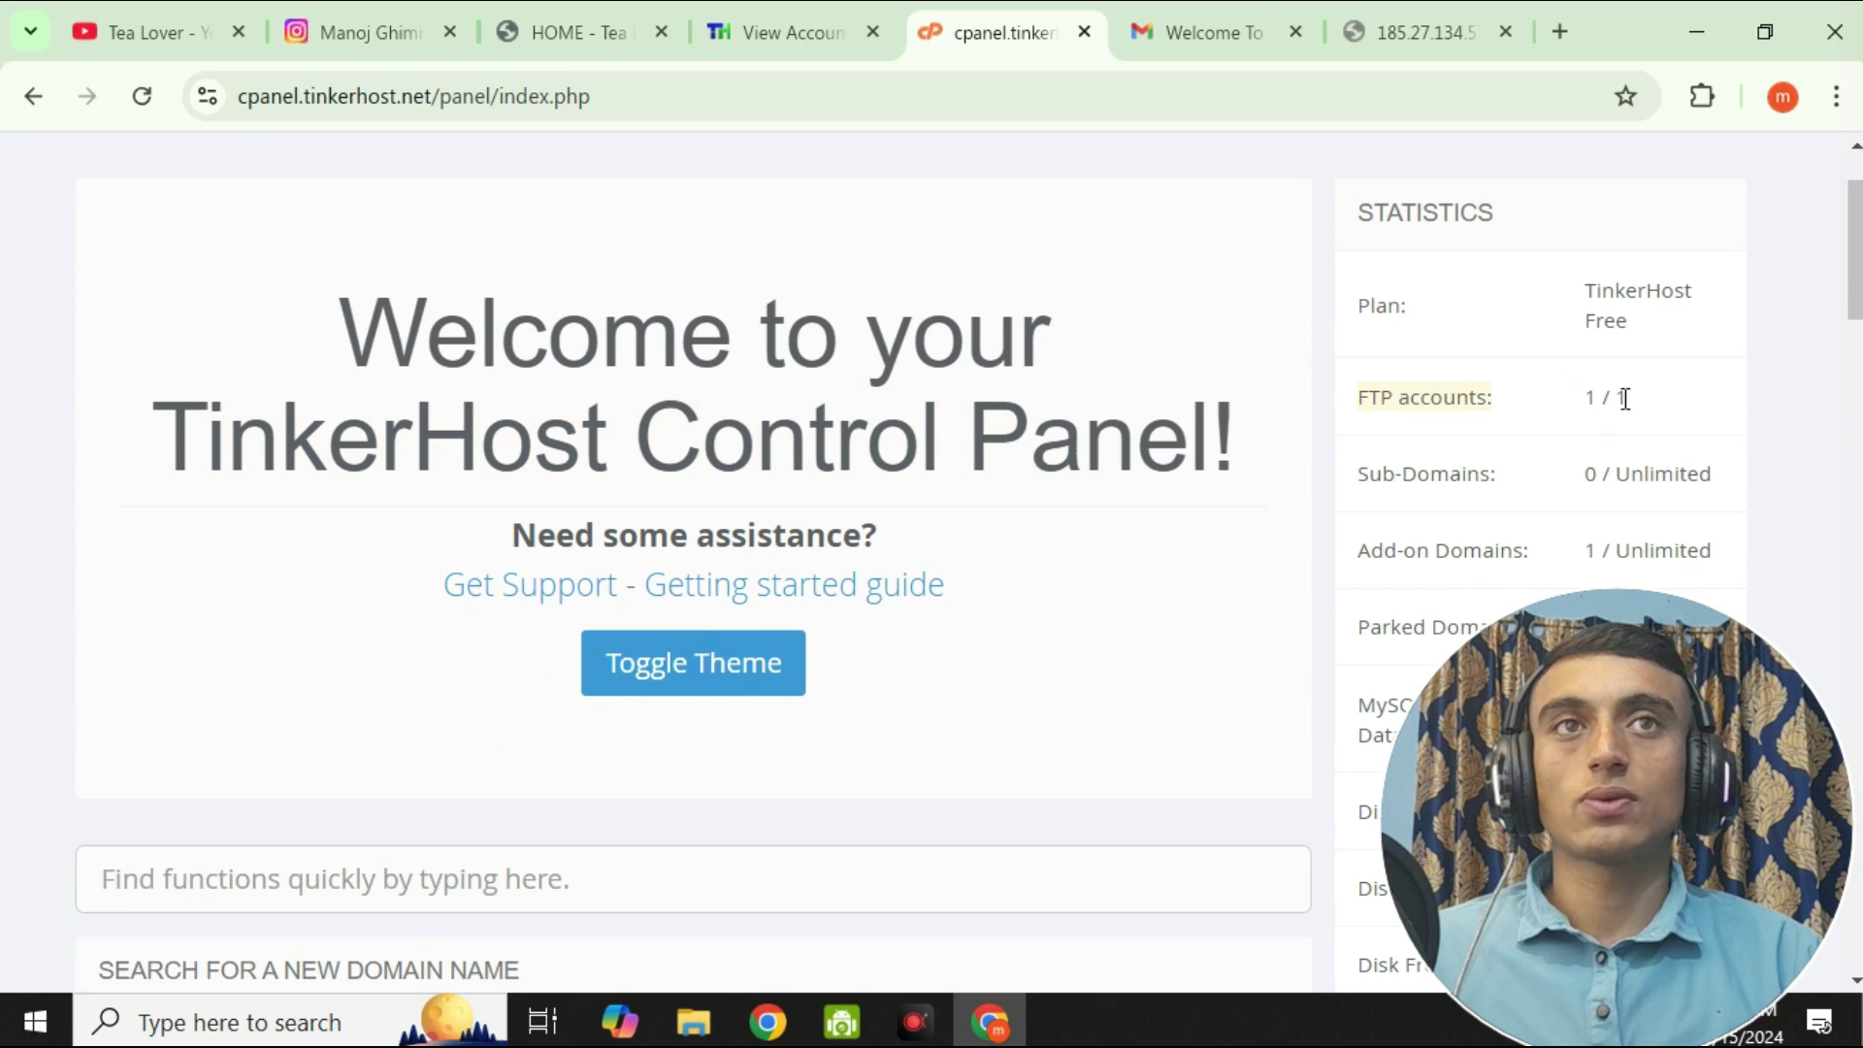
{"action": "scroll", "coordinate": [1621, 400], "scroll_direction": "down", "scroll_amount": 2}
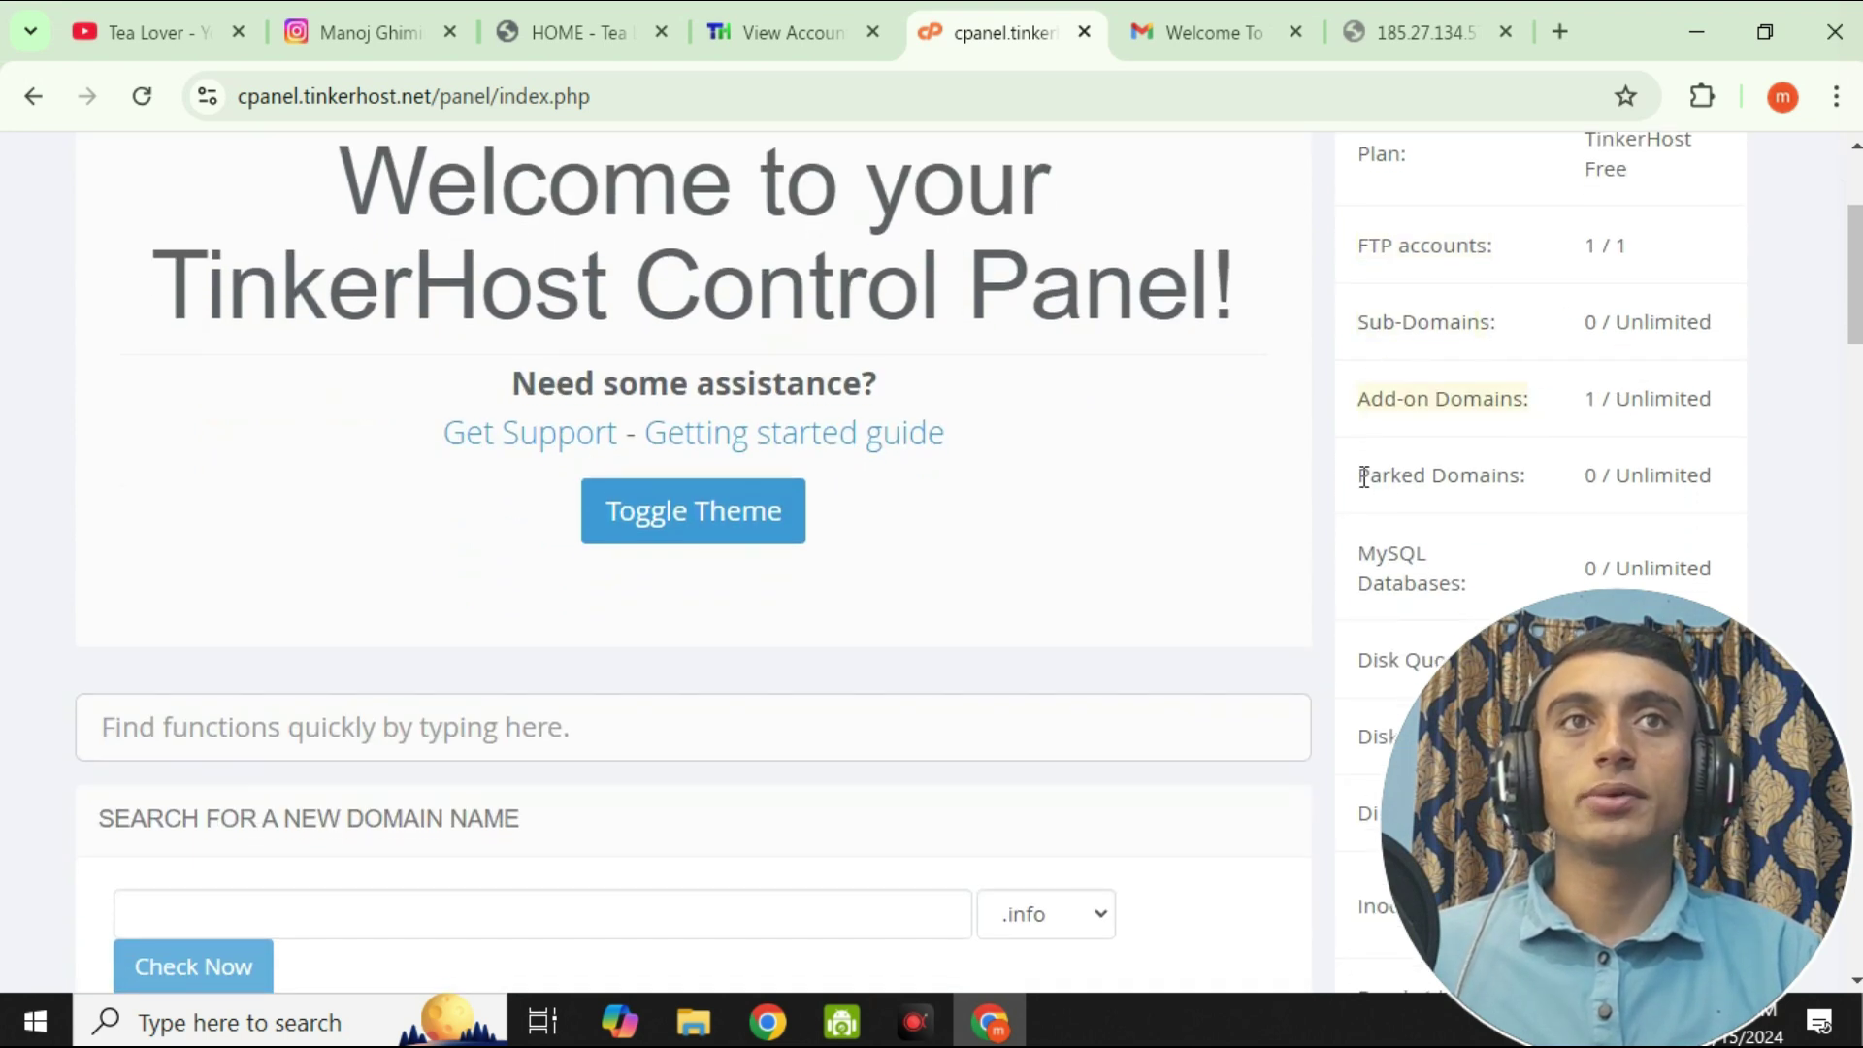
{"action": "scroll", "coordinate": [1509, 474], "scroll_direction": "down", "scroll_amount": 2}
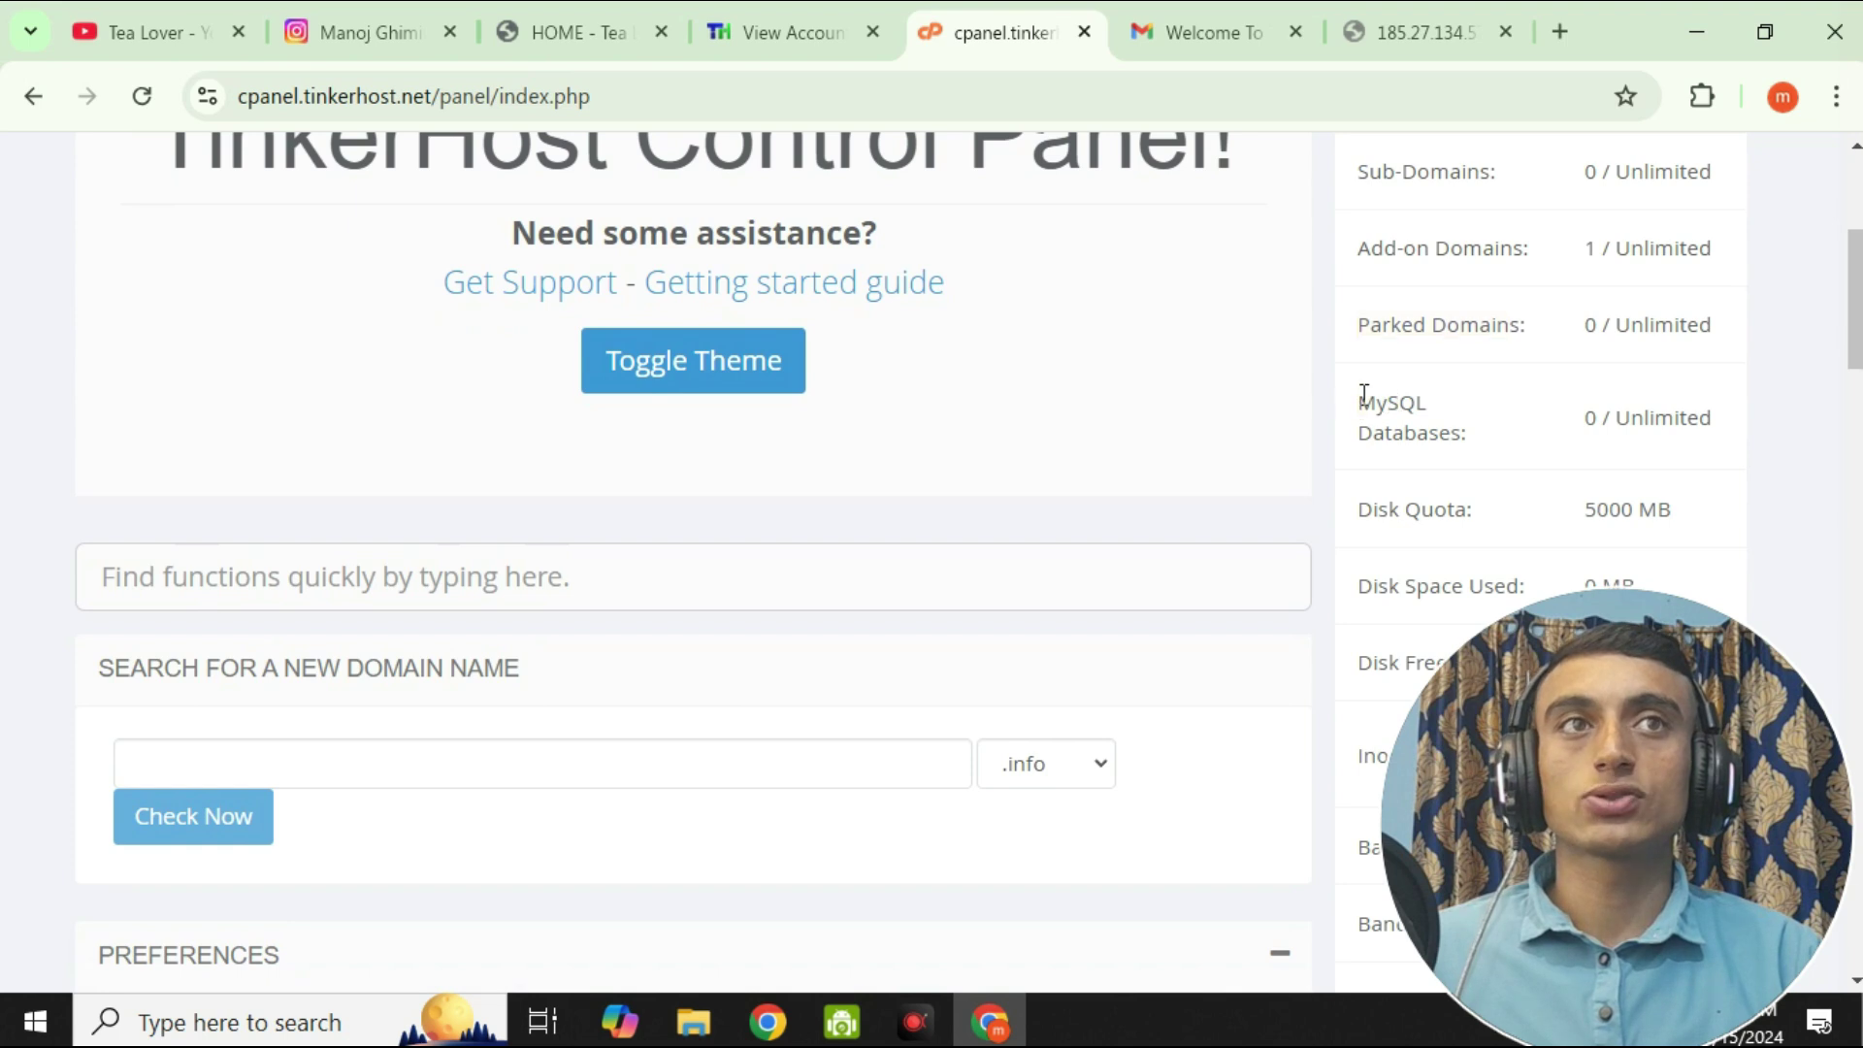
{"action": "scroll", "coordinate": [1476, 428], "scroll_direction": "down", "scroll_amount": 2}
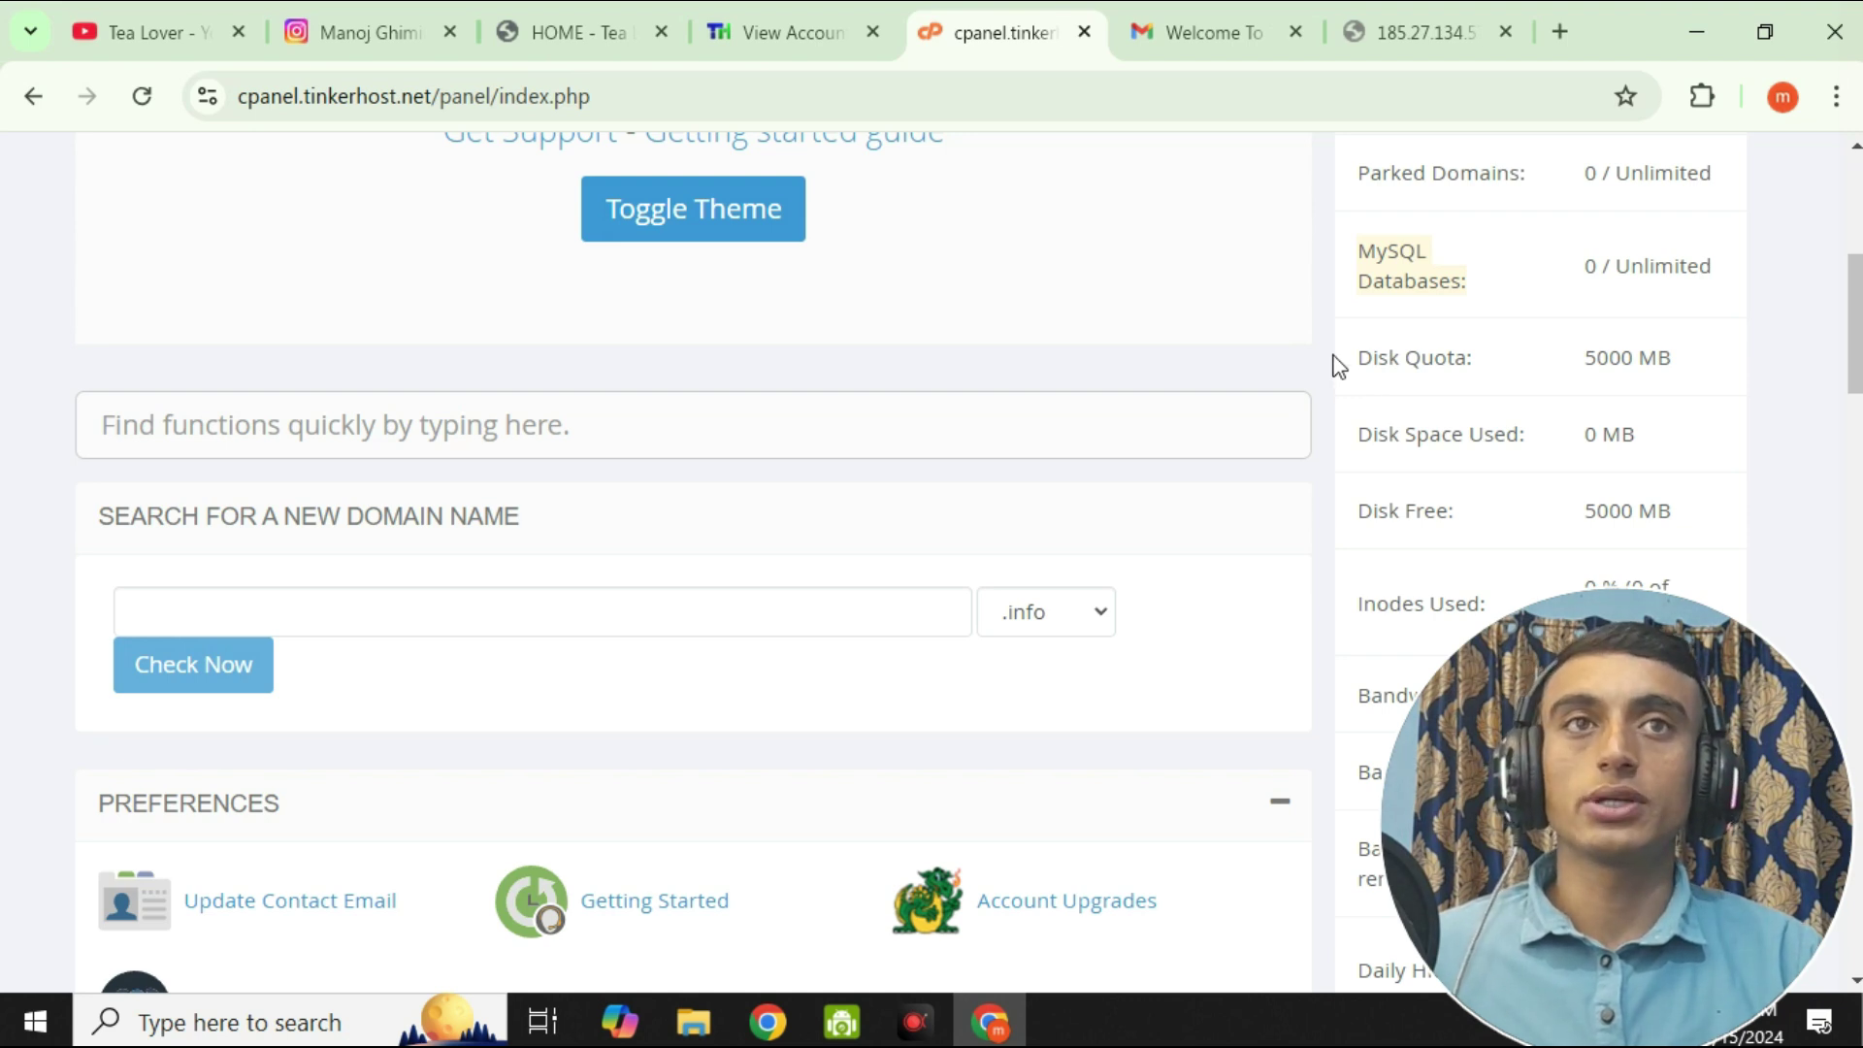
{"action": "scroll", "coordinate": [1338, 363], "scroll_direction": "down", "scroll_amount": 3}
{"action": "scroll", "coordinate": [1335, 359], "scroll_direction": "up", "scroll_amount": 10}
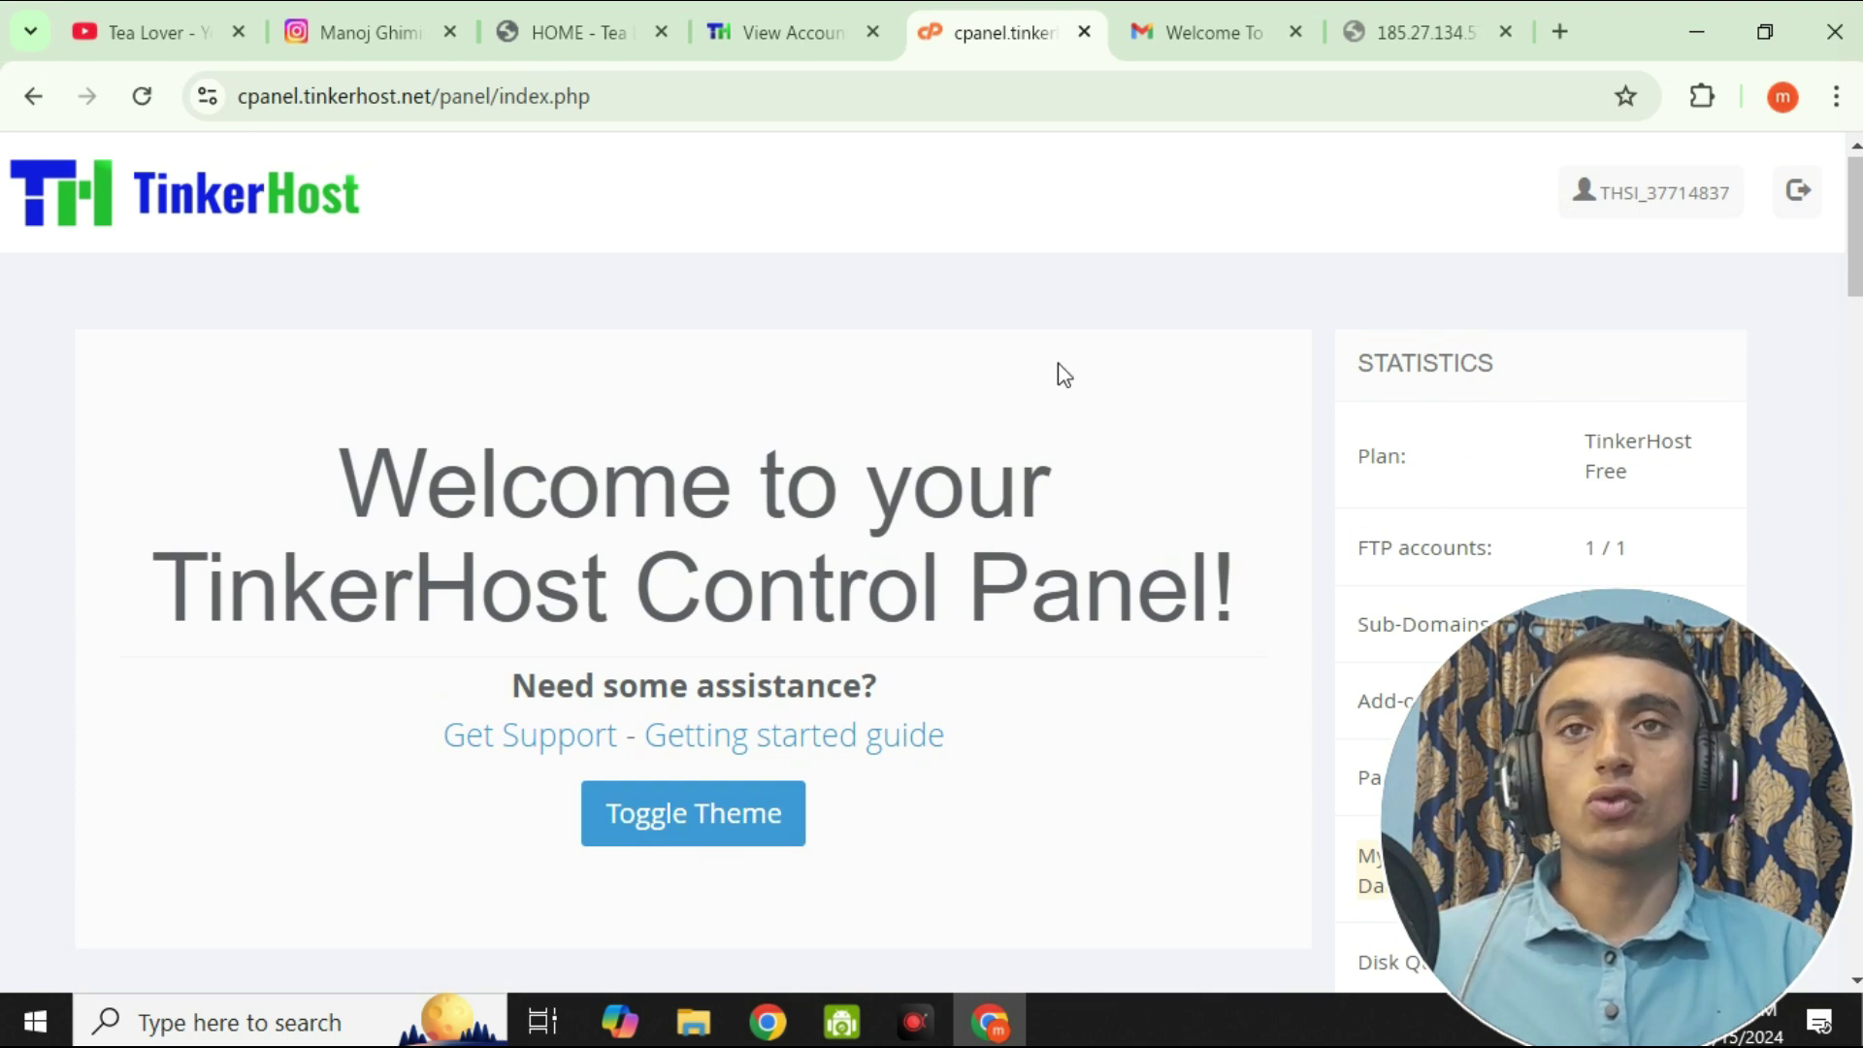
{"action": "scroll", "coordinate": [1061, 369], "scroll_direction": "down", "scroll_amount": 6}
{"action": "scroll", "coordinate": [786, 325], "scroll_direction": "down", "scroll_amount": 5}
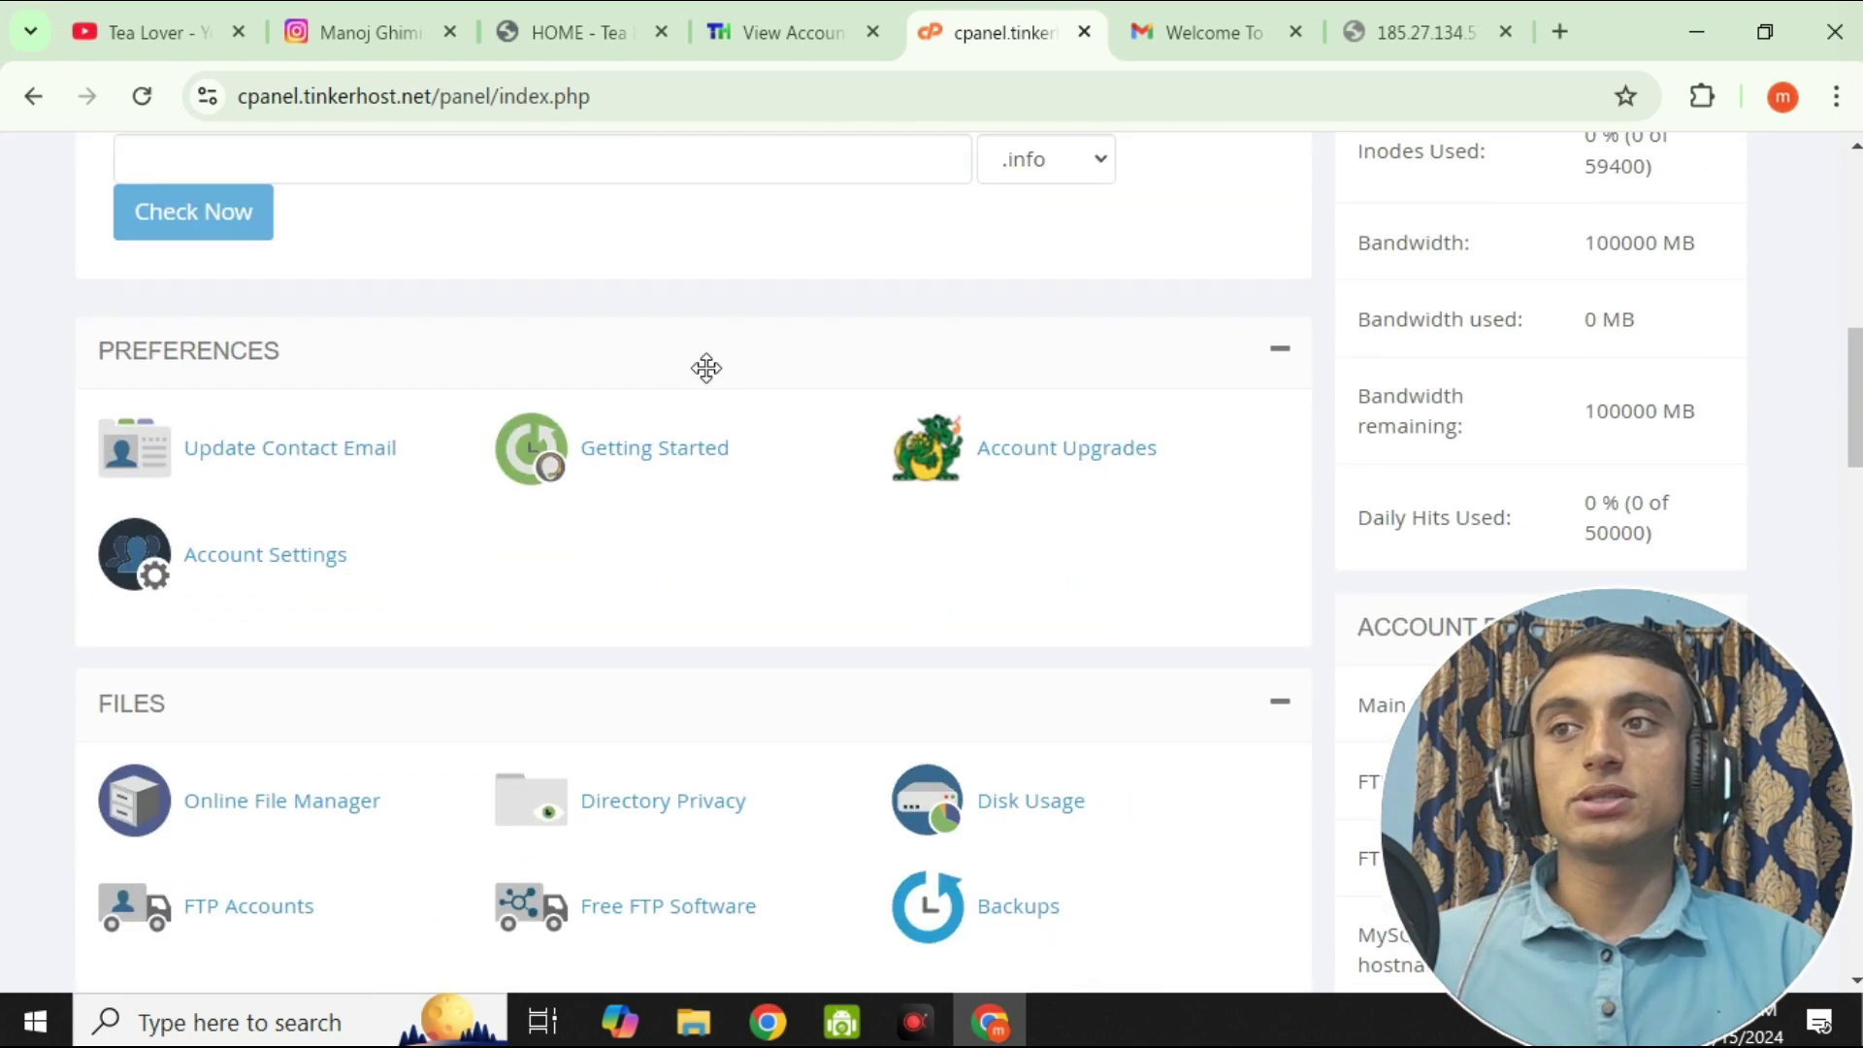
{"action": "scroll", "coordinate": [706, 368], "scroll_direction": "down", "scroll_amount": 9}
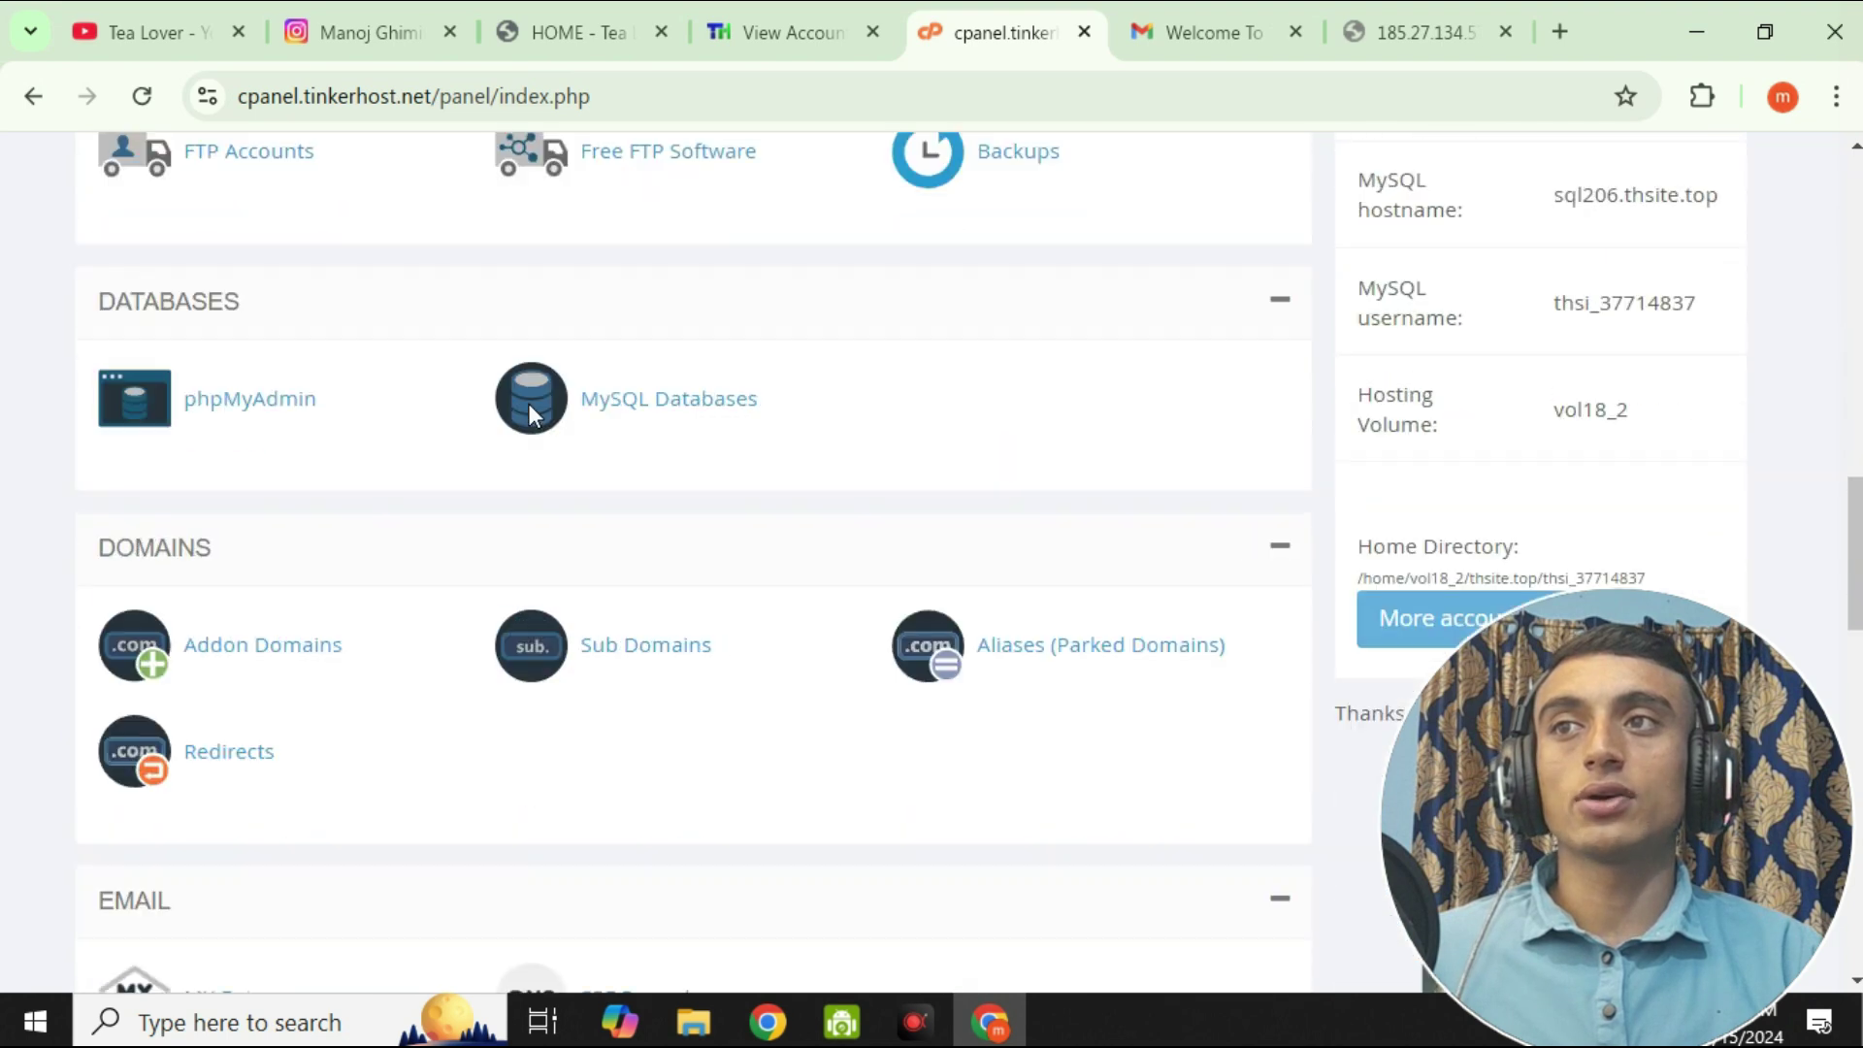
{"action": "scroll", "coordinate": [537, 420], "scroll_direction": "down", "scroll_amount": 4}
{"action": "scroll", "coordinate": [652, 572], "scroll_direction": "down", "scroll_amount": 5}
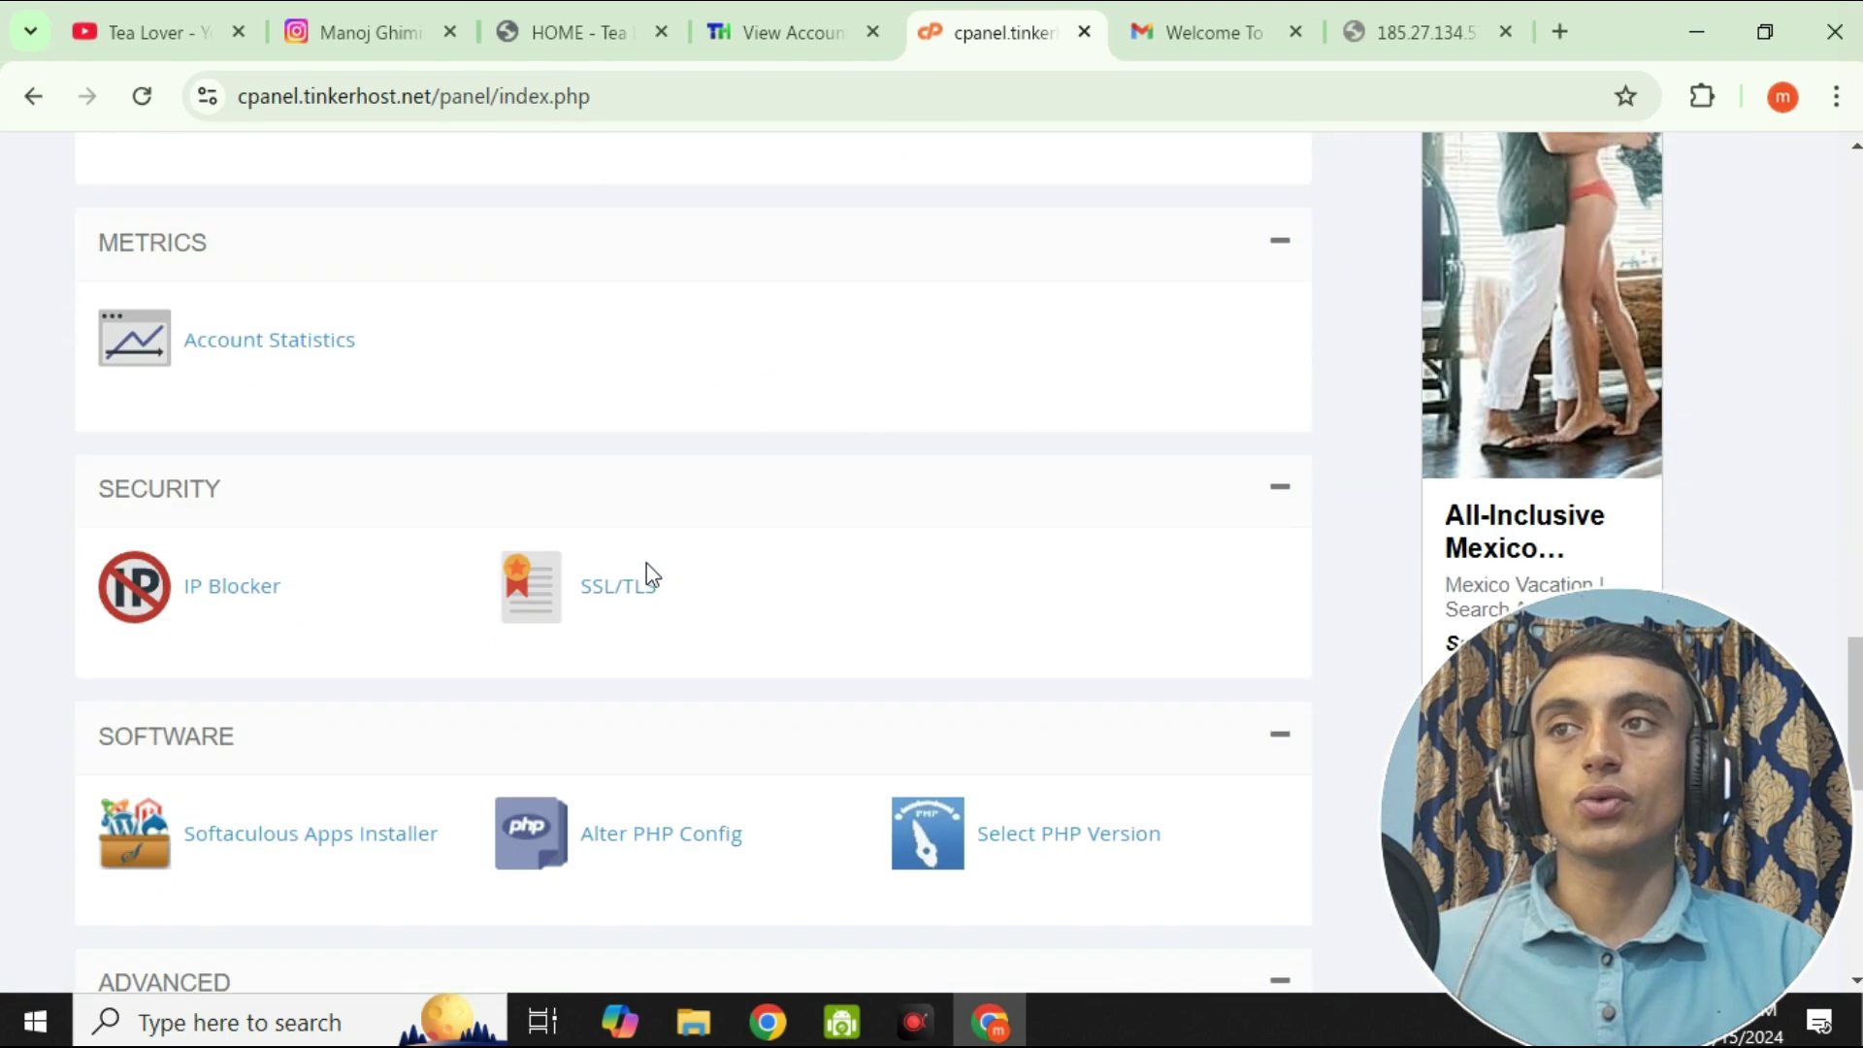
- Open the Softaculous Apps Installer in a new tab and begin a WordPress install
{"action": "left_click", "coordinate": [297, 839]}
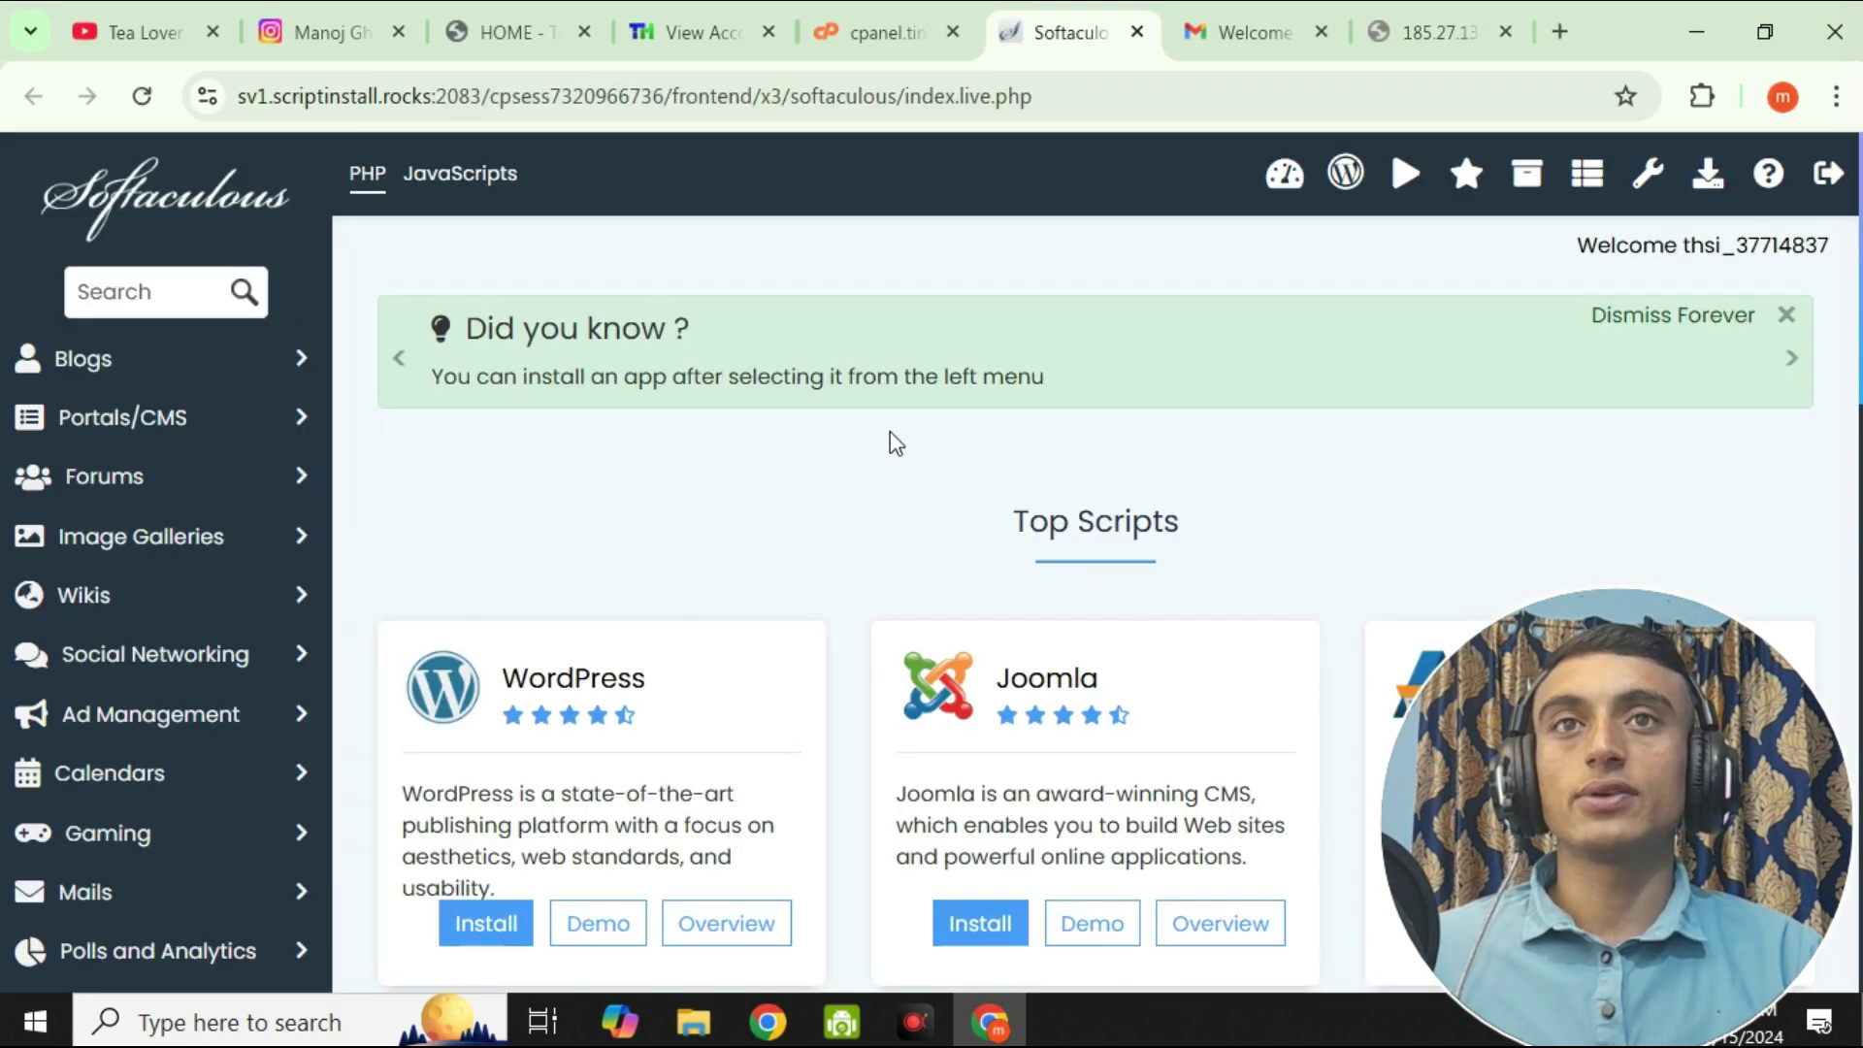
{"action": "scroll", "coordinate": [922, 466], "scroll_direction": "down", "scroll_amount": 3}
{"action": "left_click", "coordinate": [507, 633]}
{"action": "scroll", "coordinate": [845, 631], "scroll_direction": "down", "scroll_amount": 3}
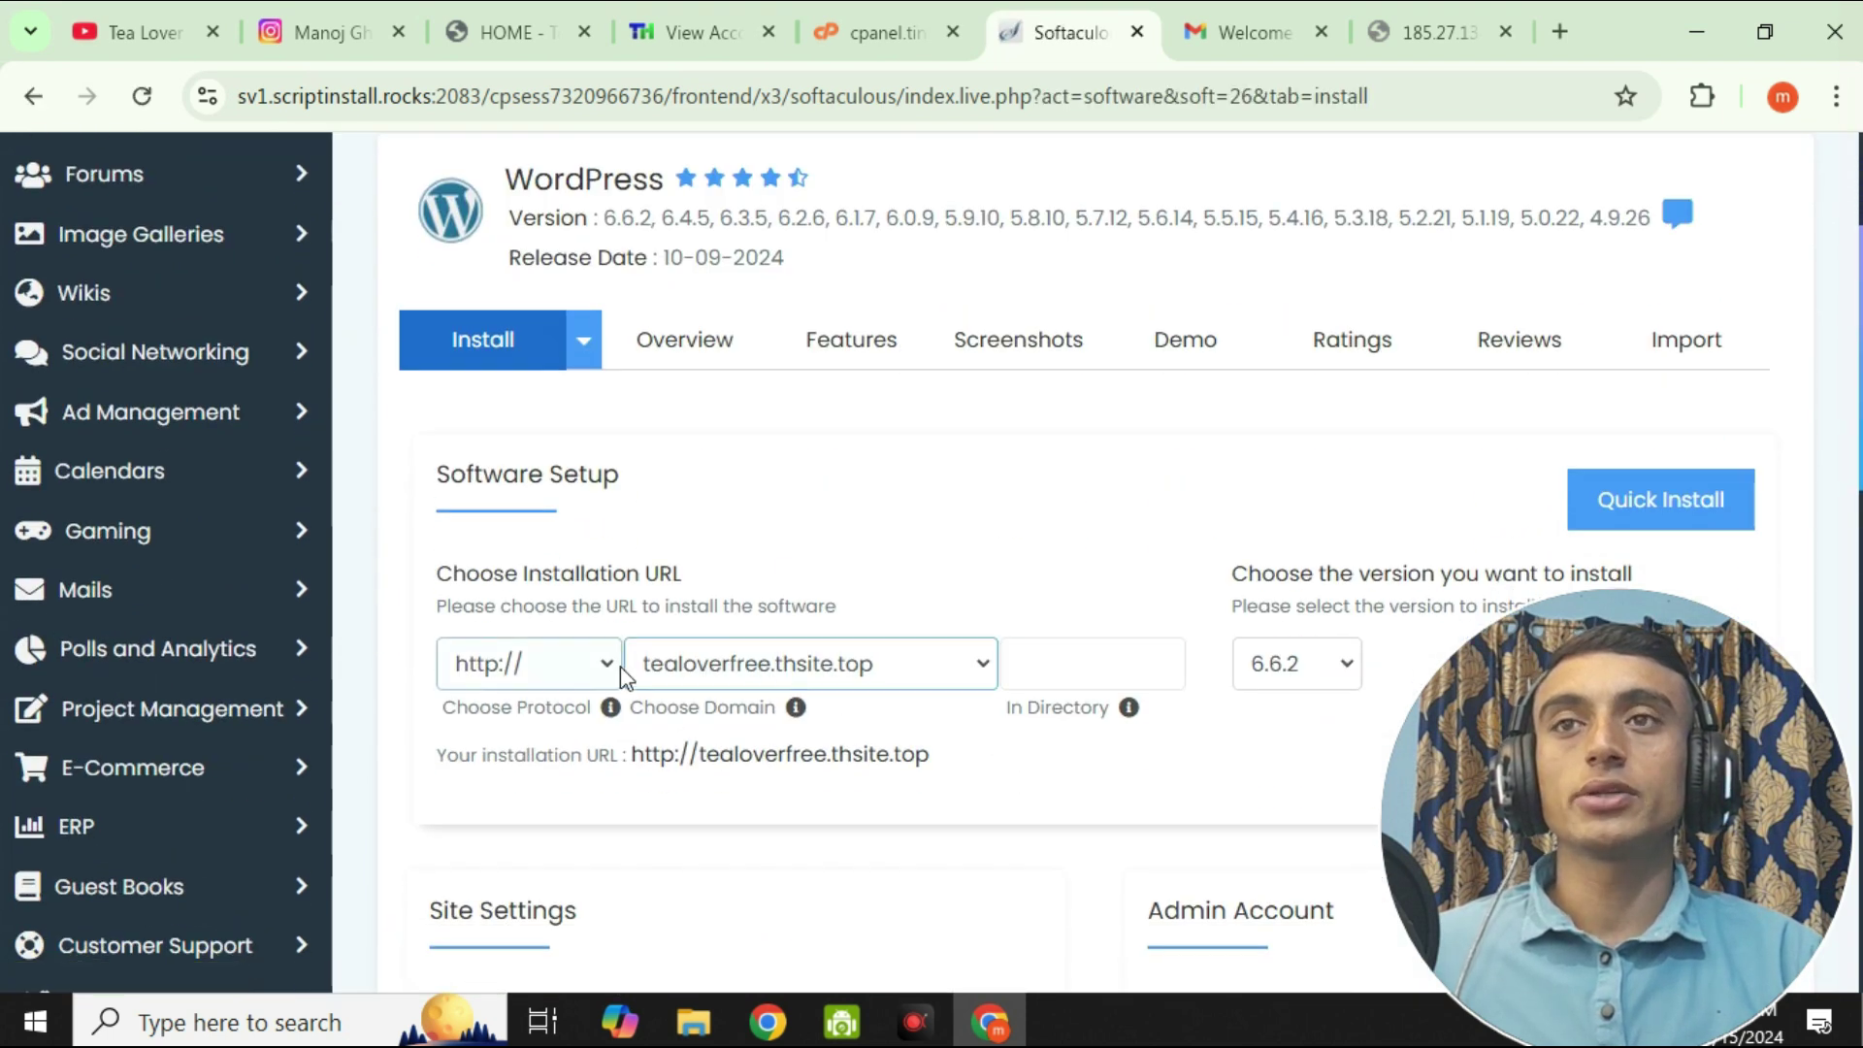
- Choose tealoverfree.thsite.top as the domain, fill in the saved admin username, and install
{"action": "left_click", "coordinate": [715, 662]}
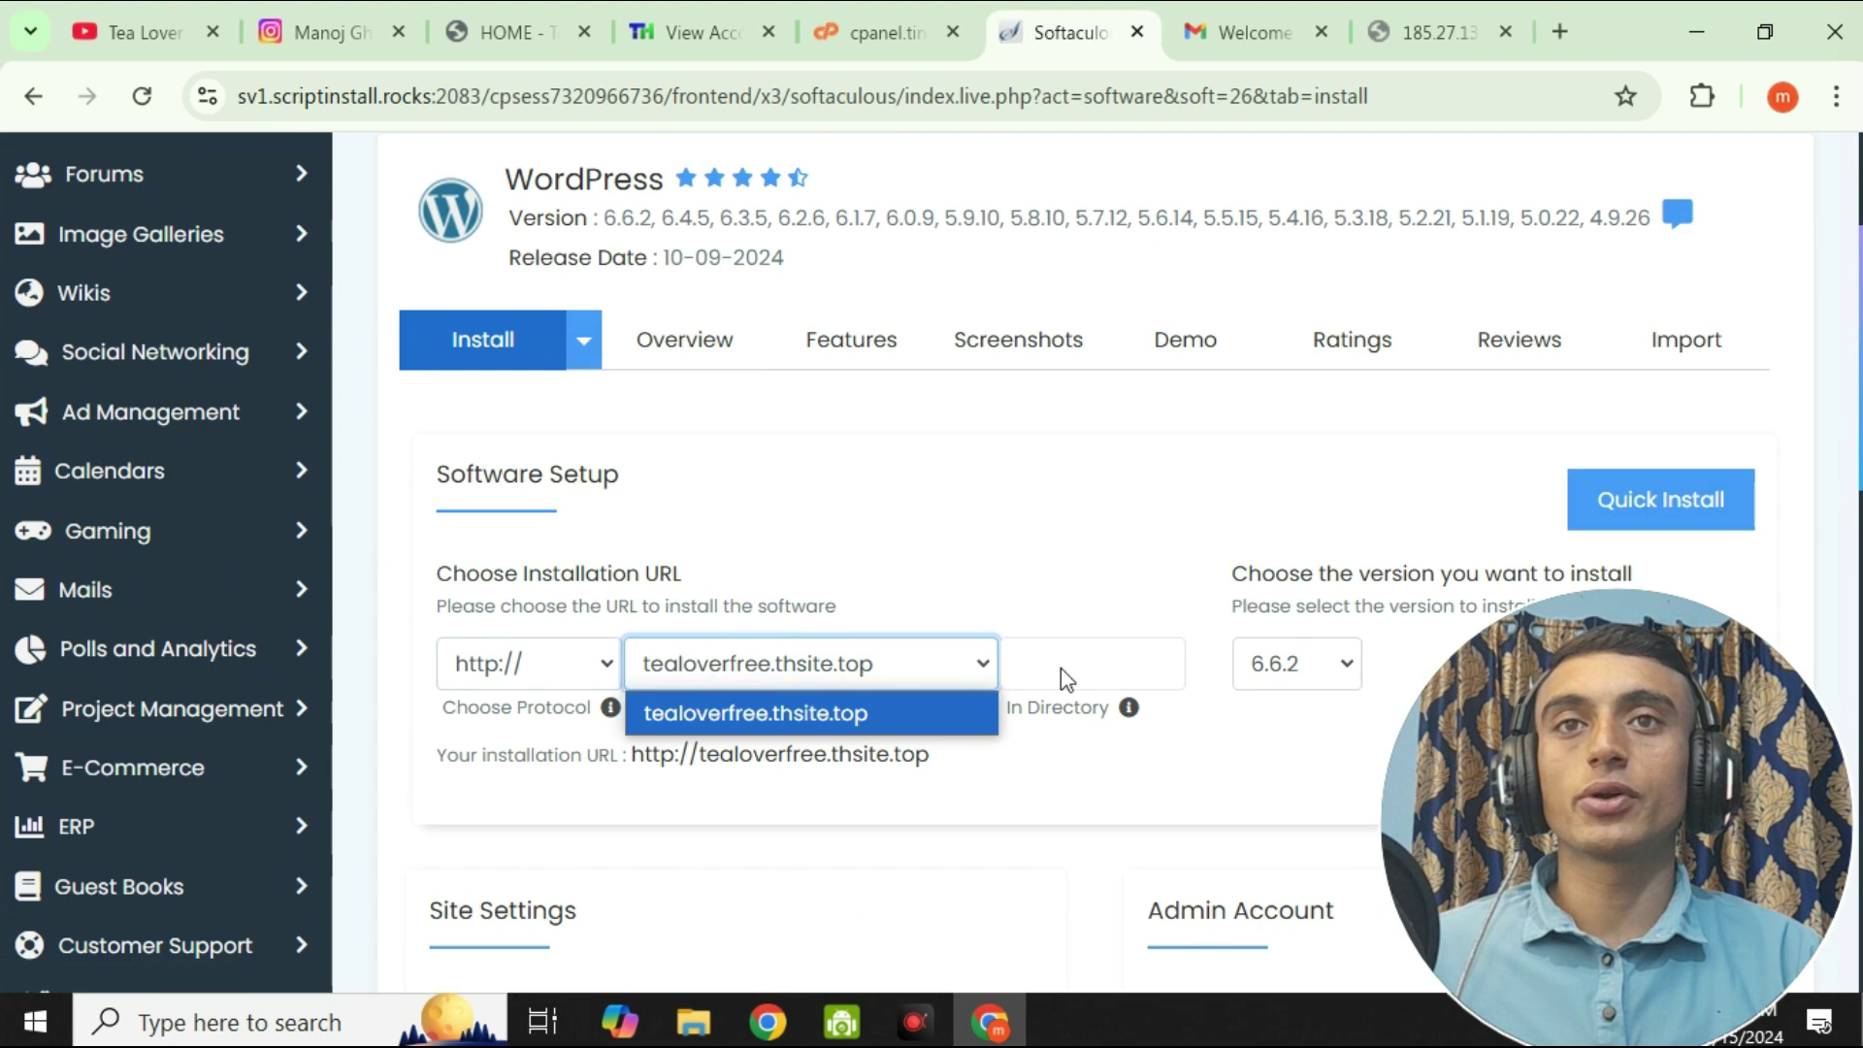
{"action": "scroll", "coordinate": [1061, 668], "scroll_direction": "down", "scroll_amount": 6}
{"action": "left_click", "coordinate": [1238, 467]}
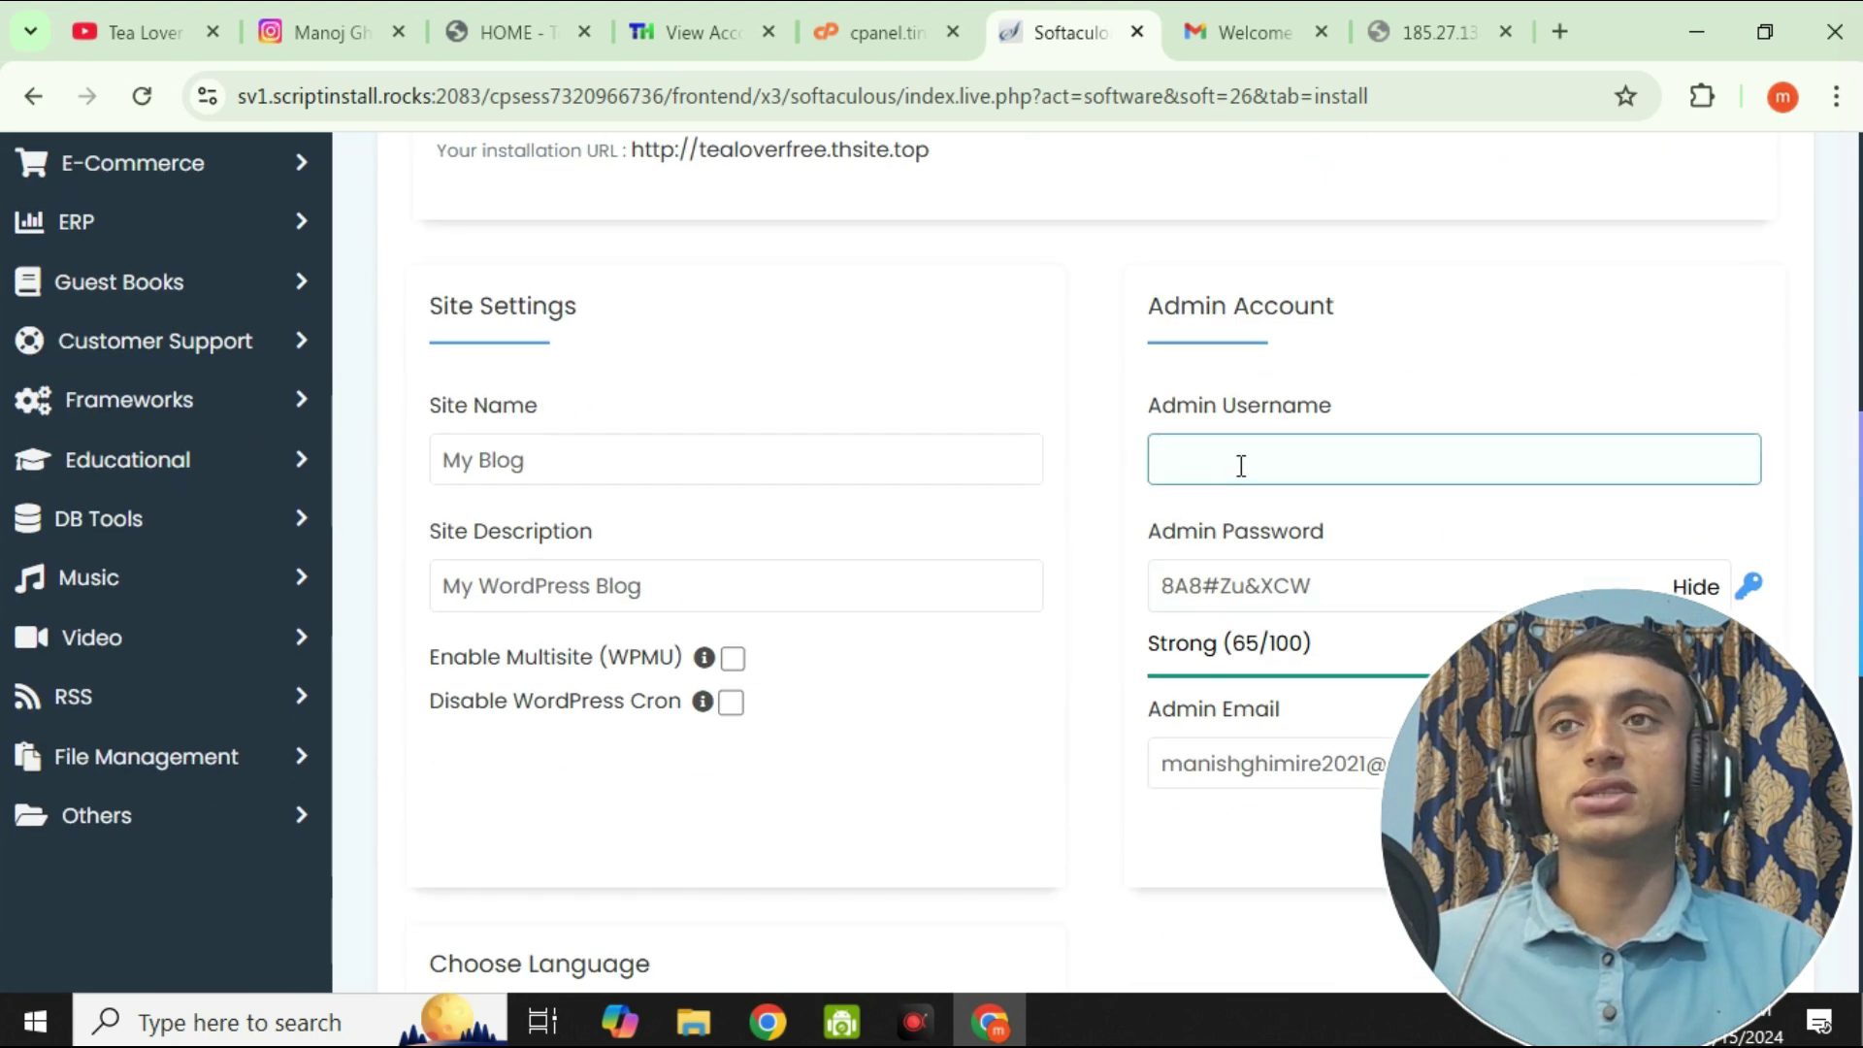
{"action": "left_click", "coordinate": [1239, 464]}
{"action": "scroll", "coordinate": [1077, 608], "scroll_direction": "down", "scroll_amount": 10}
{"action": "left_click", "coordinate": [1077, 609]}
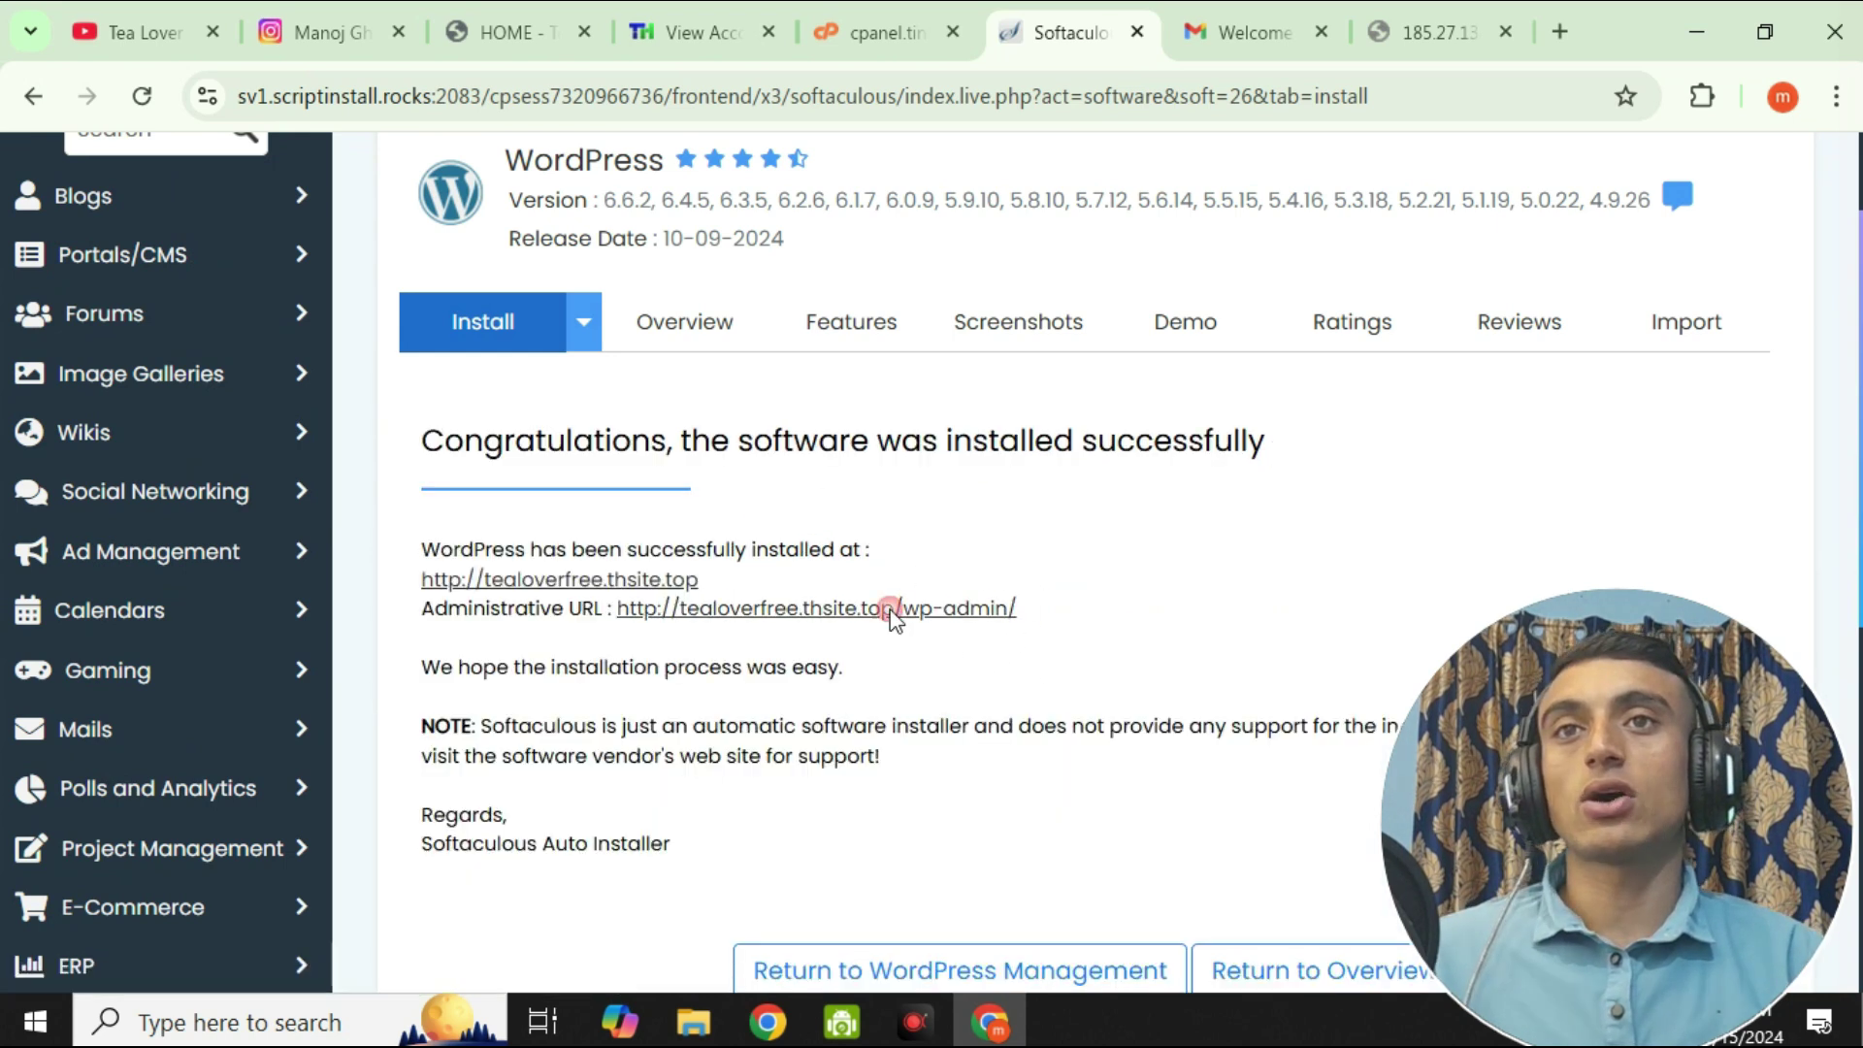
- Try the new WordPress Administrative URL, then return via Softaculous to the TinkerHost control panel
{"action": "left_click", "coordinate": [886, 611]}
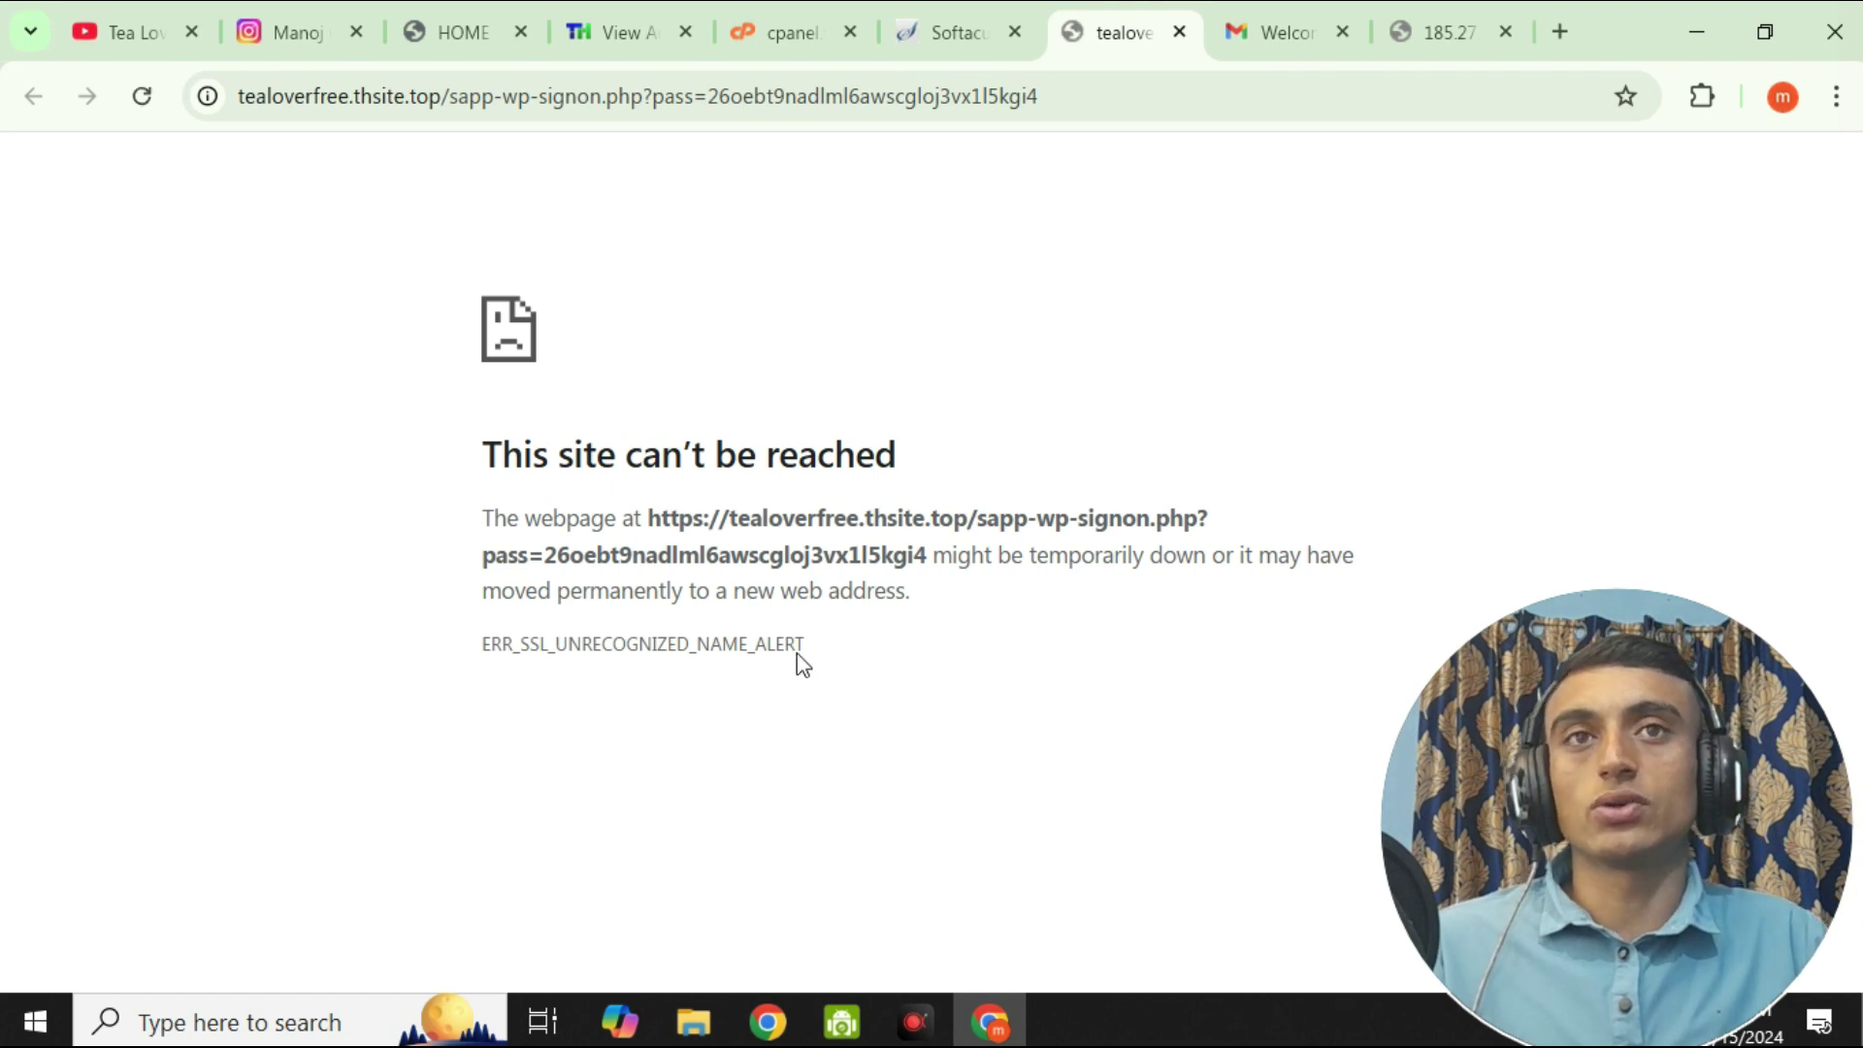
{"action": "left_click", "coordinate": [939, 34]}
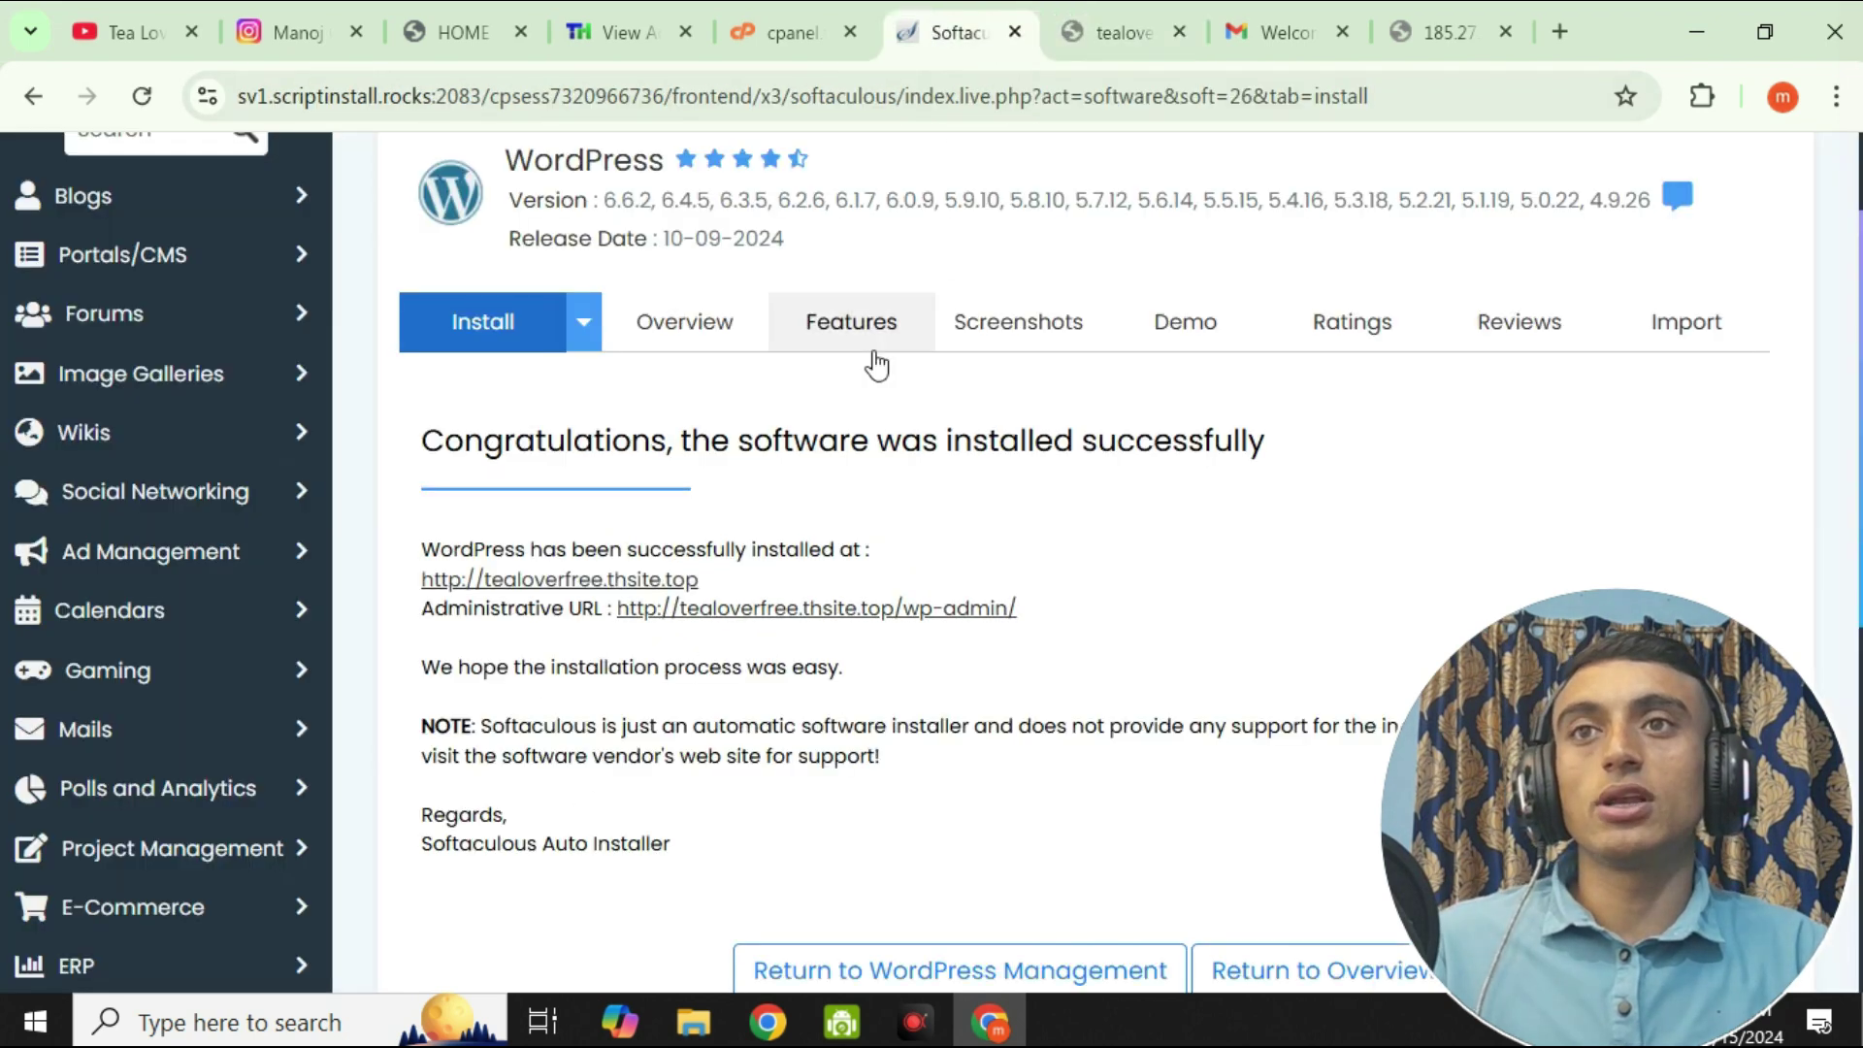
{"action": "left_click", "coordinate": [777, 36]}
{"action": "scroll", "coordinate": [769, 582], "scroll_direction": "down", "scroll_amount": 2}
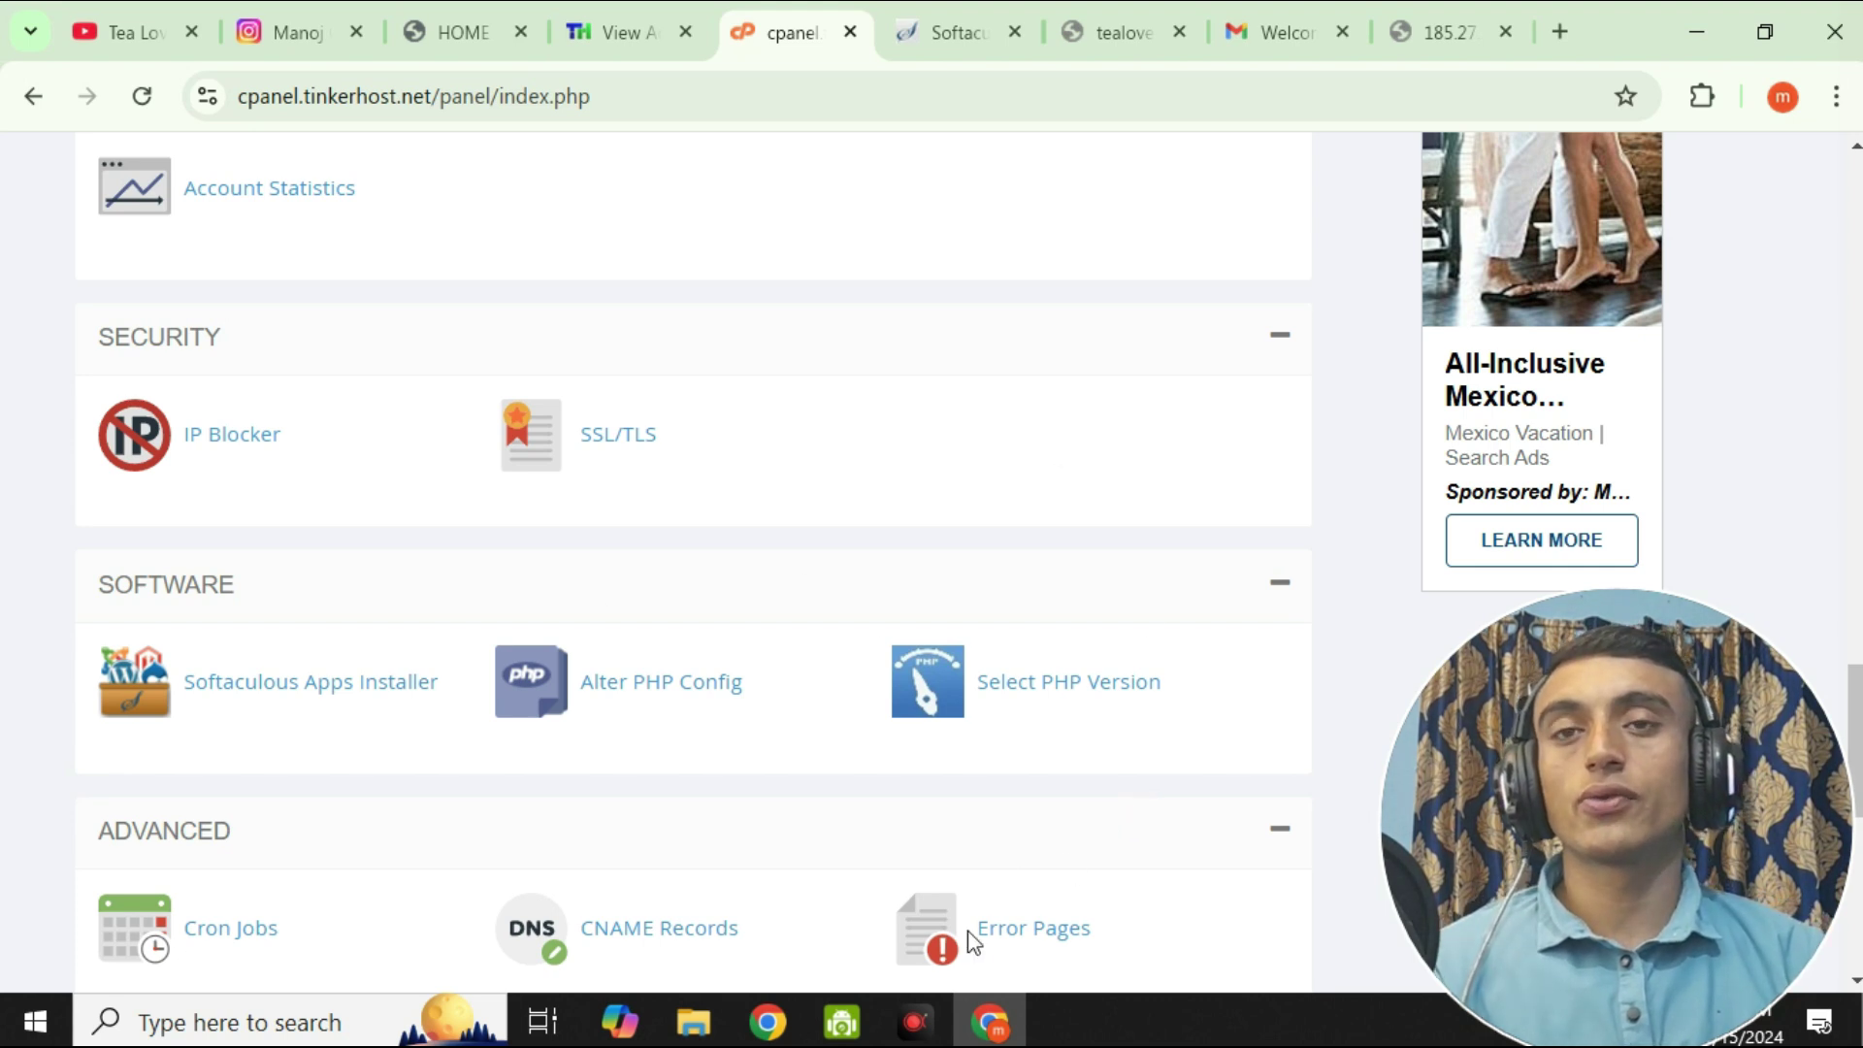
- Show the tealoverfree.thsite.top My Blog home page over http and select the URL's end
{"action": "scroll", "coordinate": [771, 558], "scroll_direction": "down", "scroll_amount": 6}
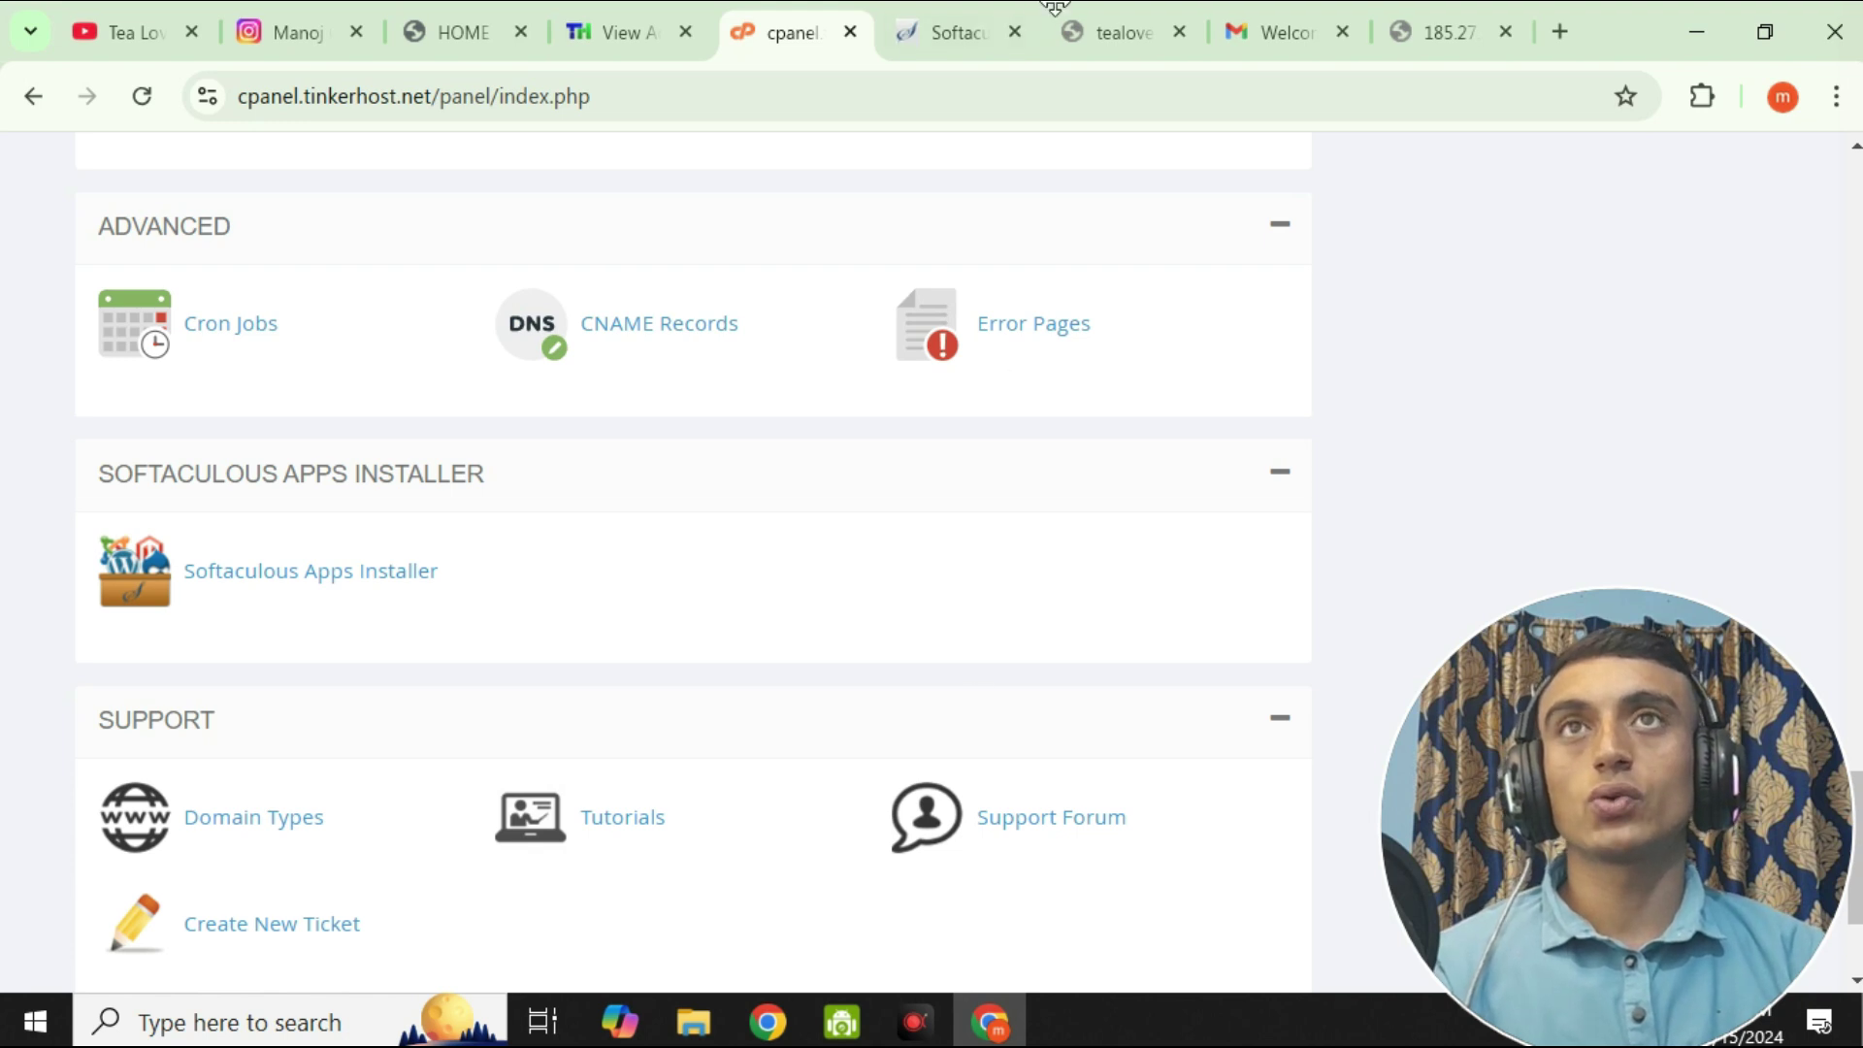
{"action": "left_click", "coordinate": [1119, 37]}
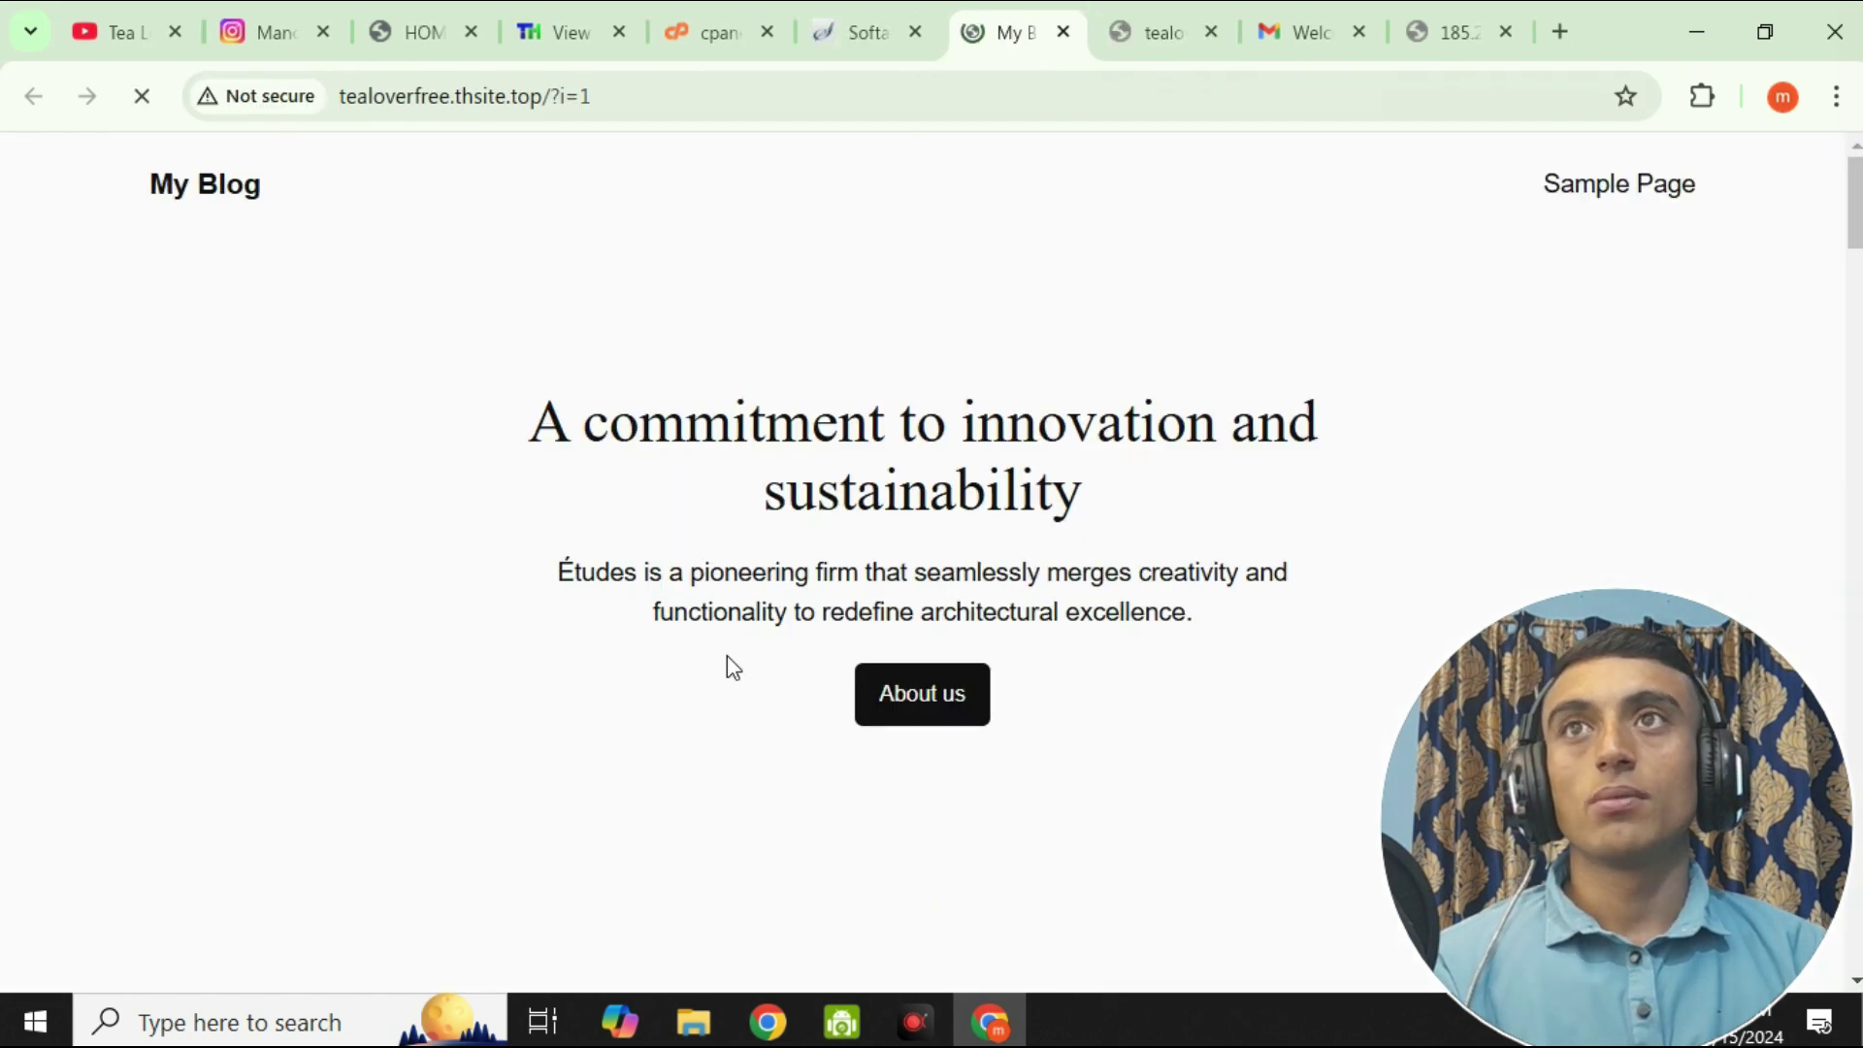
{"action": "scroll", "coordinate": [831, 495], "scroll_direction": "down", "scroll_amount": 6}
{"action": "scroll", "coordinate": [811, 702], "scroll_direction": "up", "scroll_amount": 6}
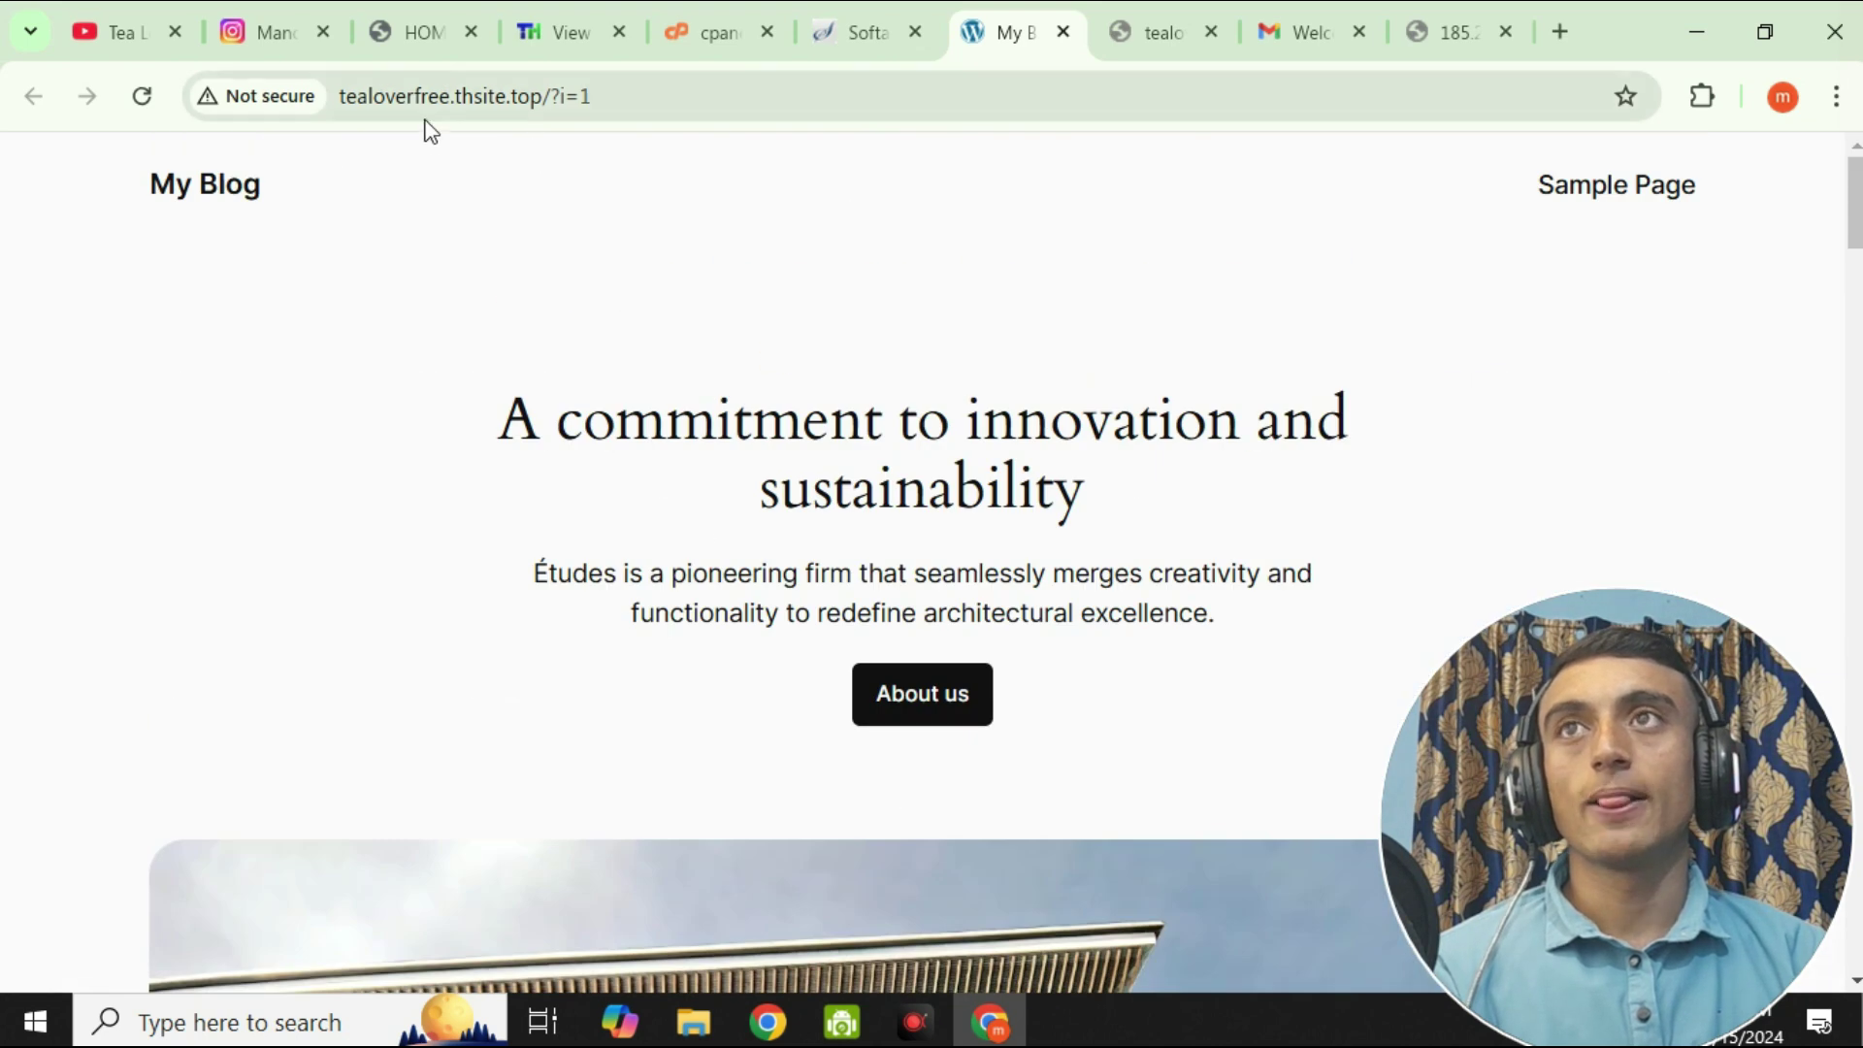
{"action": "left_click_drag", "start_coordinate": [545, 98], "coordinate": [799, 100]}
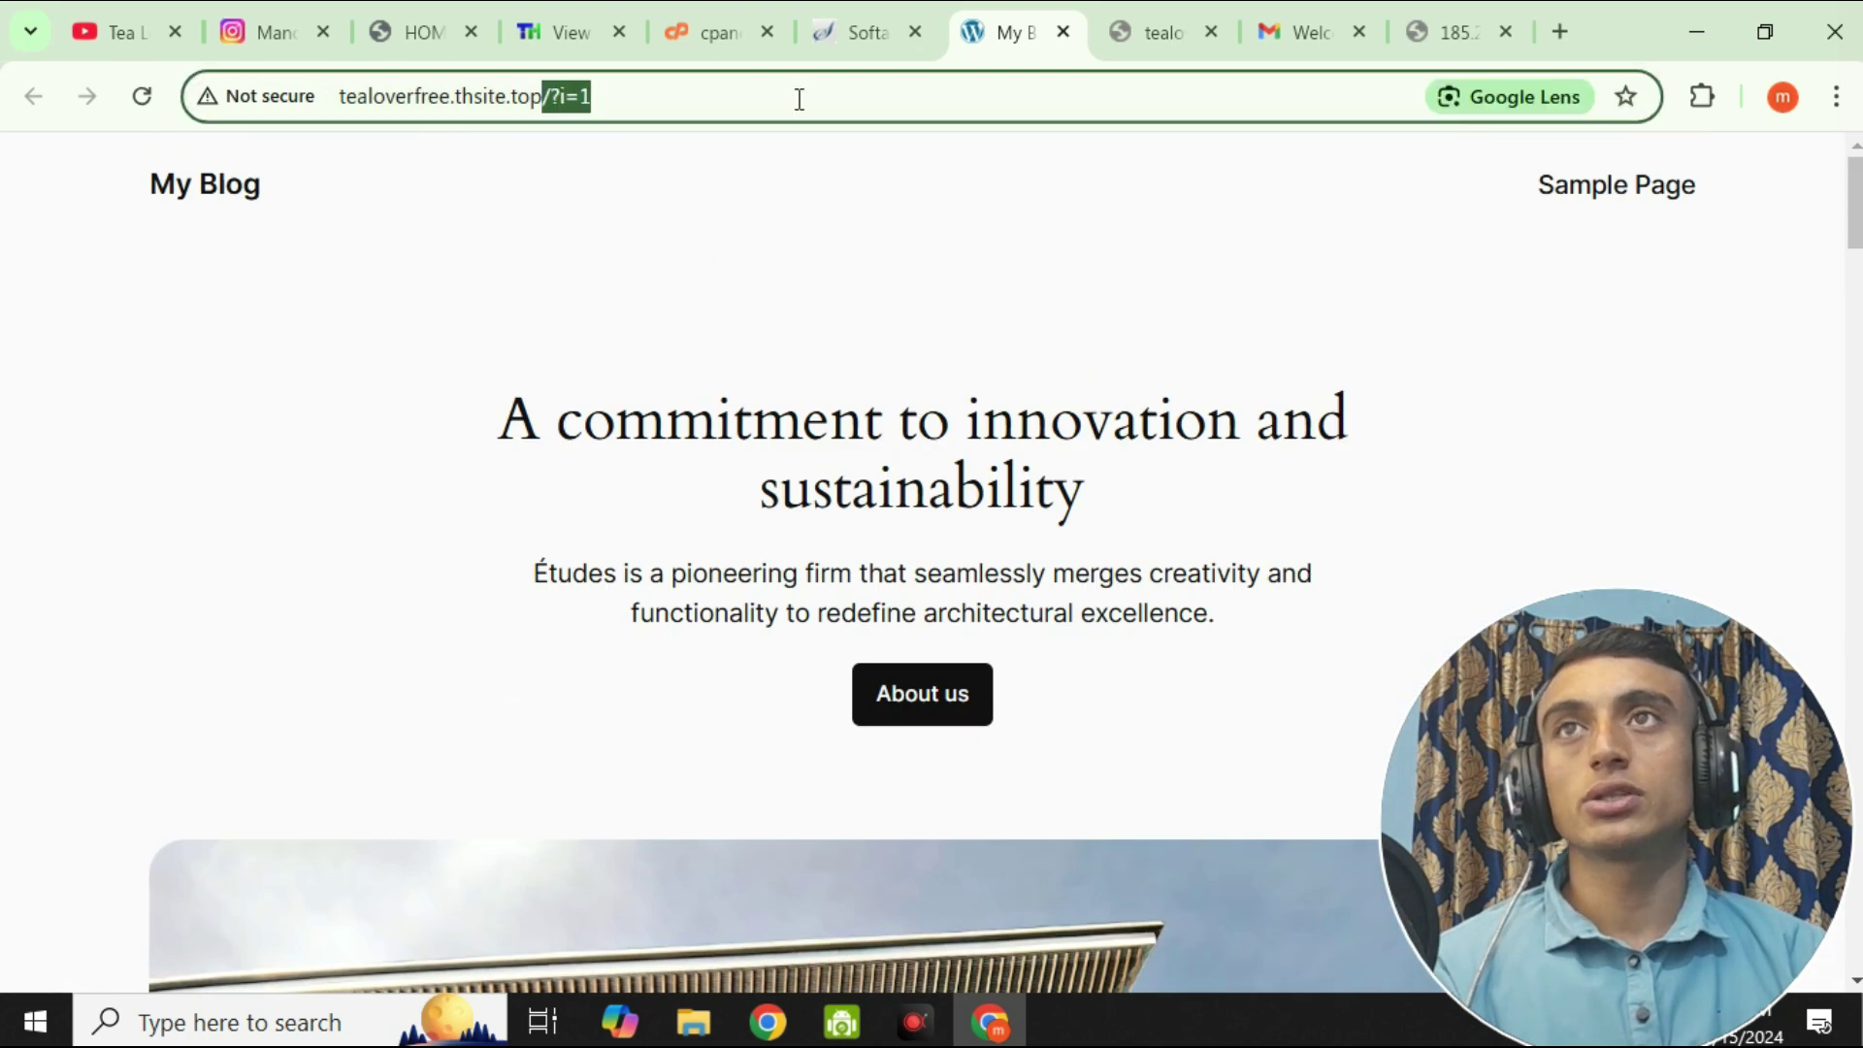
- Load tealoverfree.thsite.top/login and sign in with the saved admin credentials
{"action": "type", "text": "/login"}
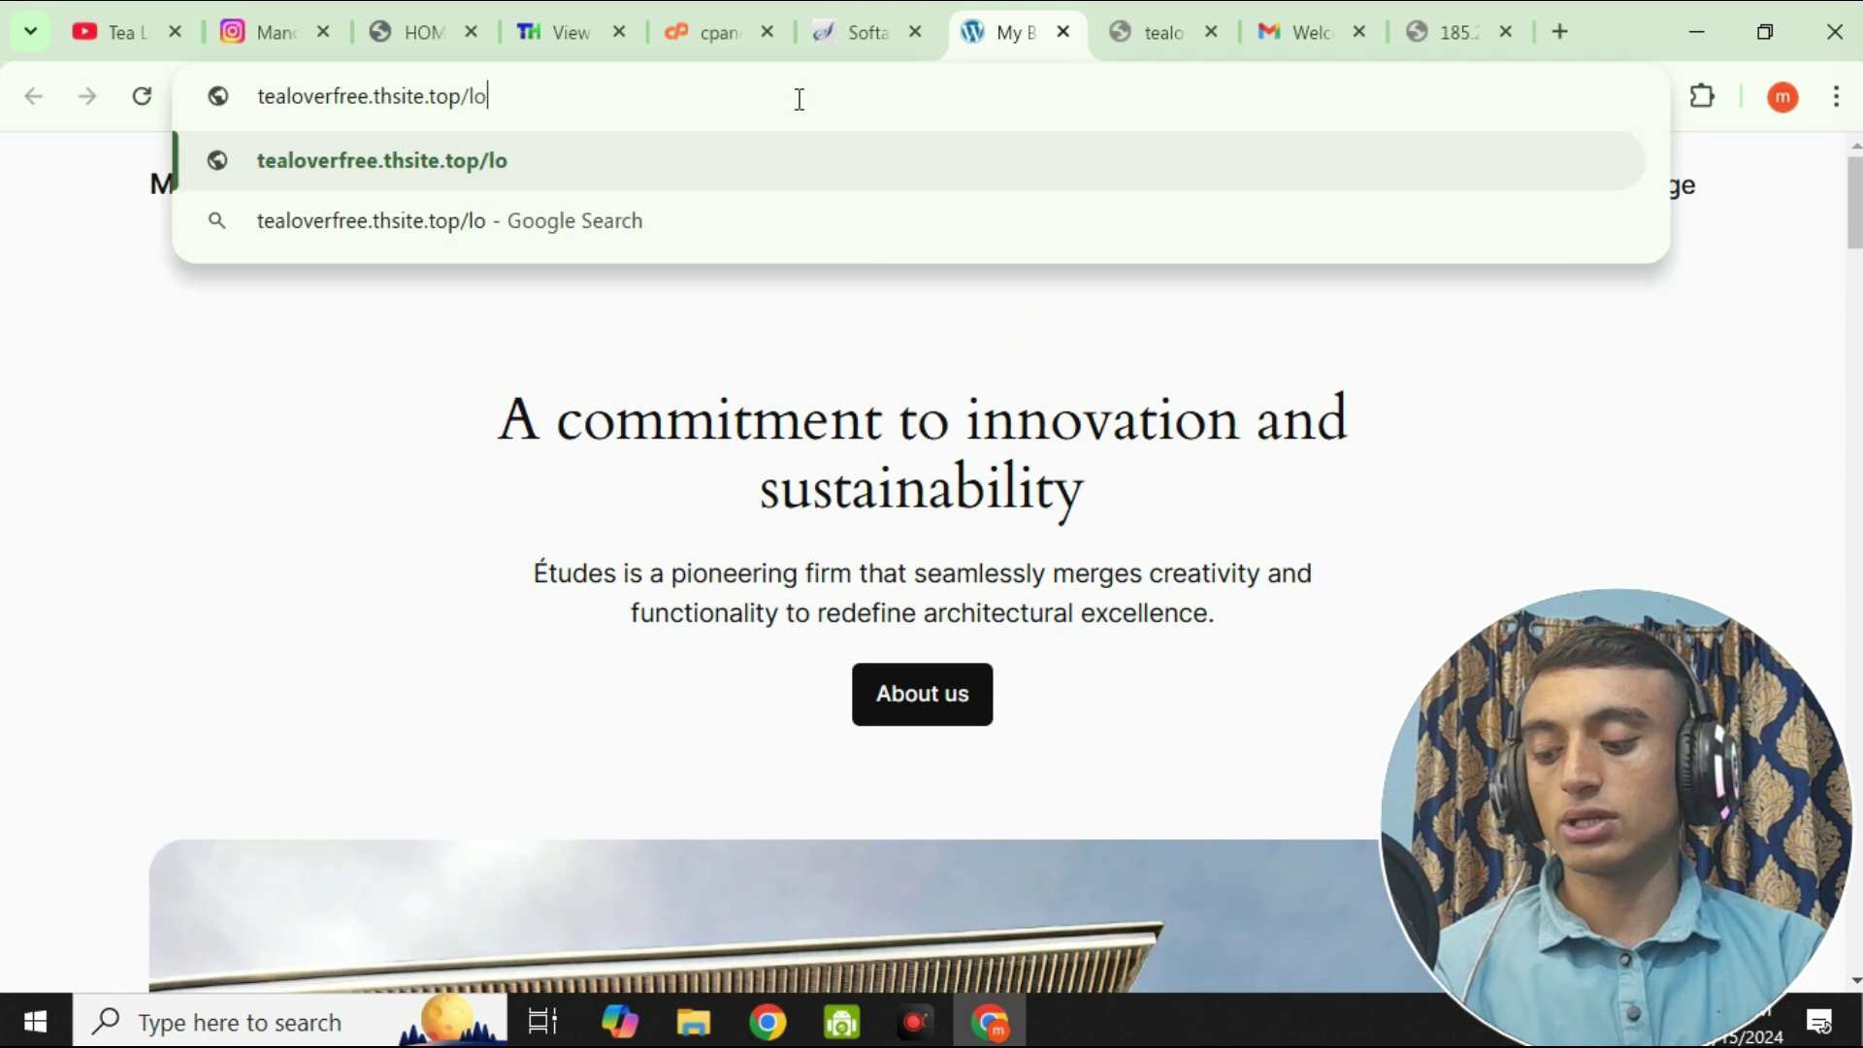
{"action": "key", "text": "Return"}
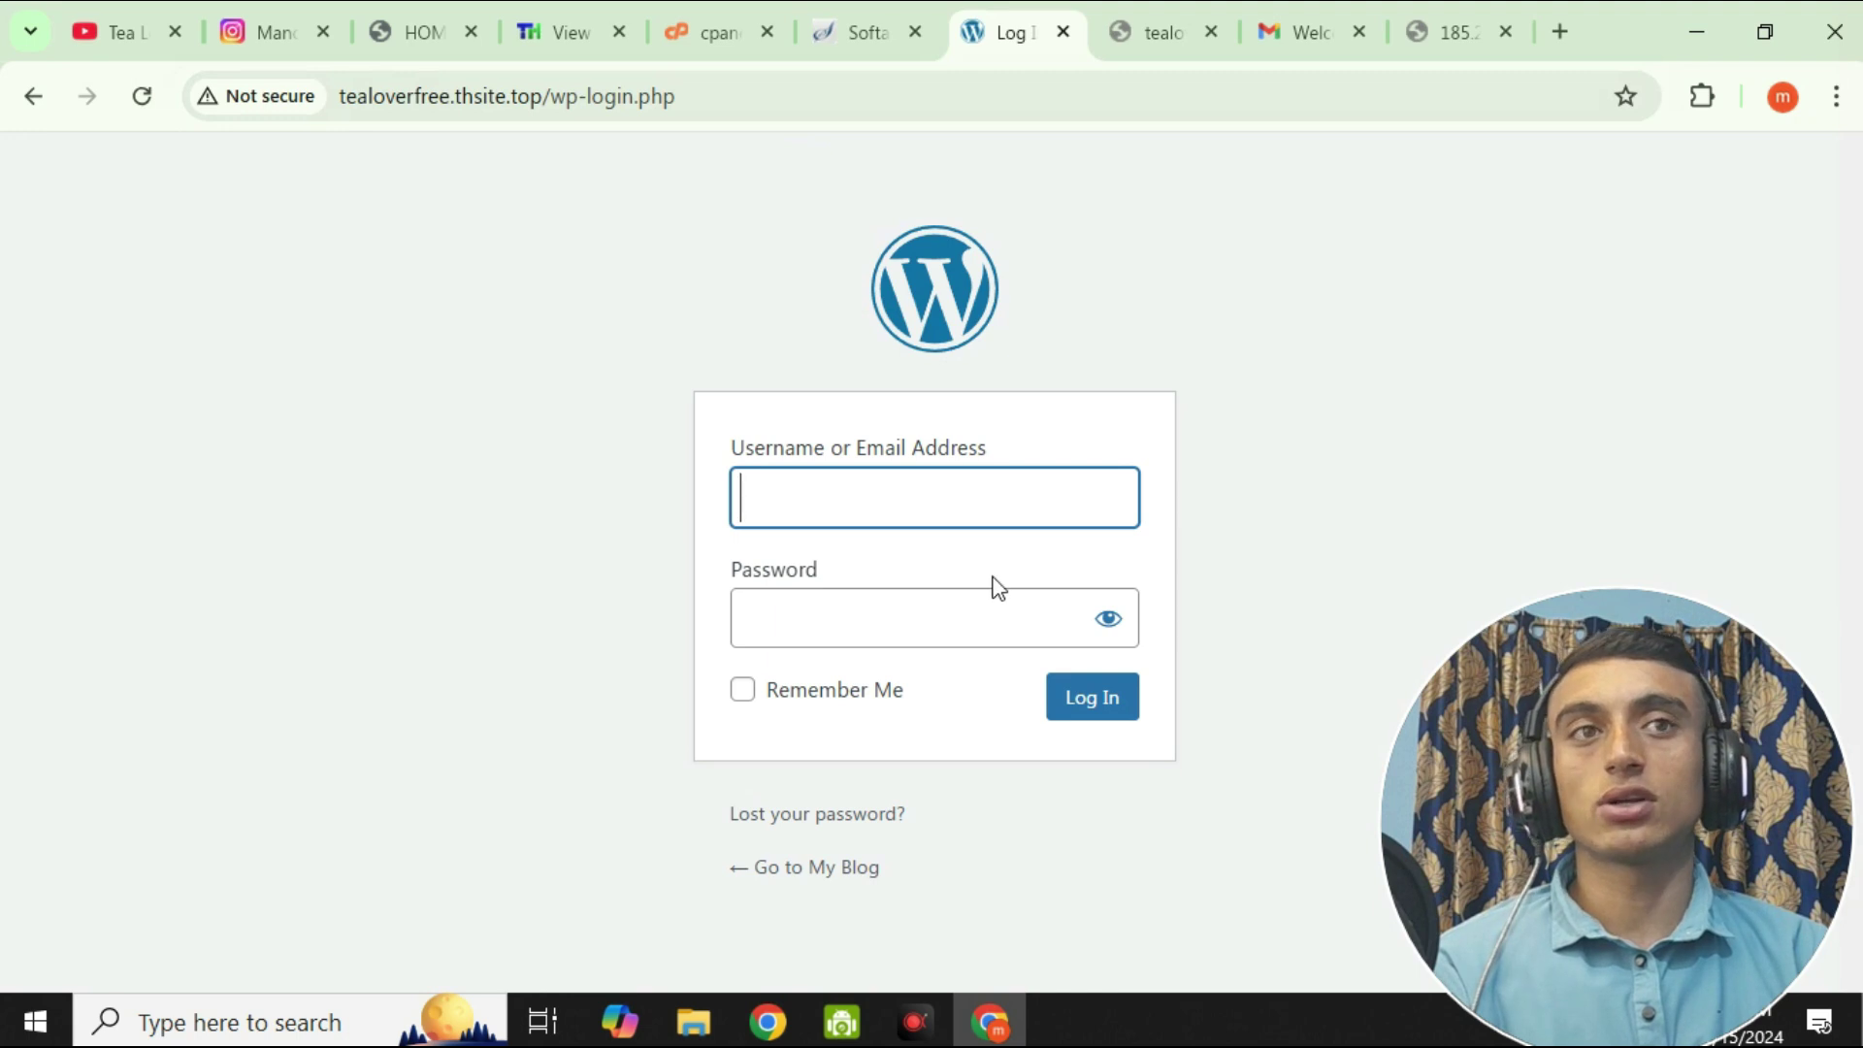
{"action": "left_click", "coordinate": [877, 491]}
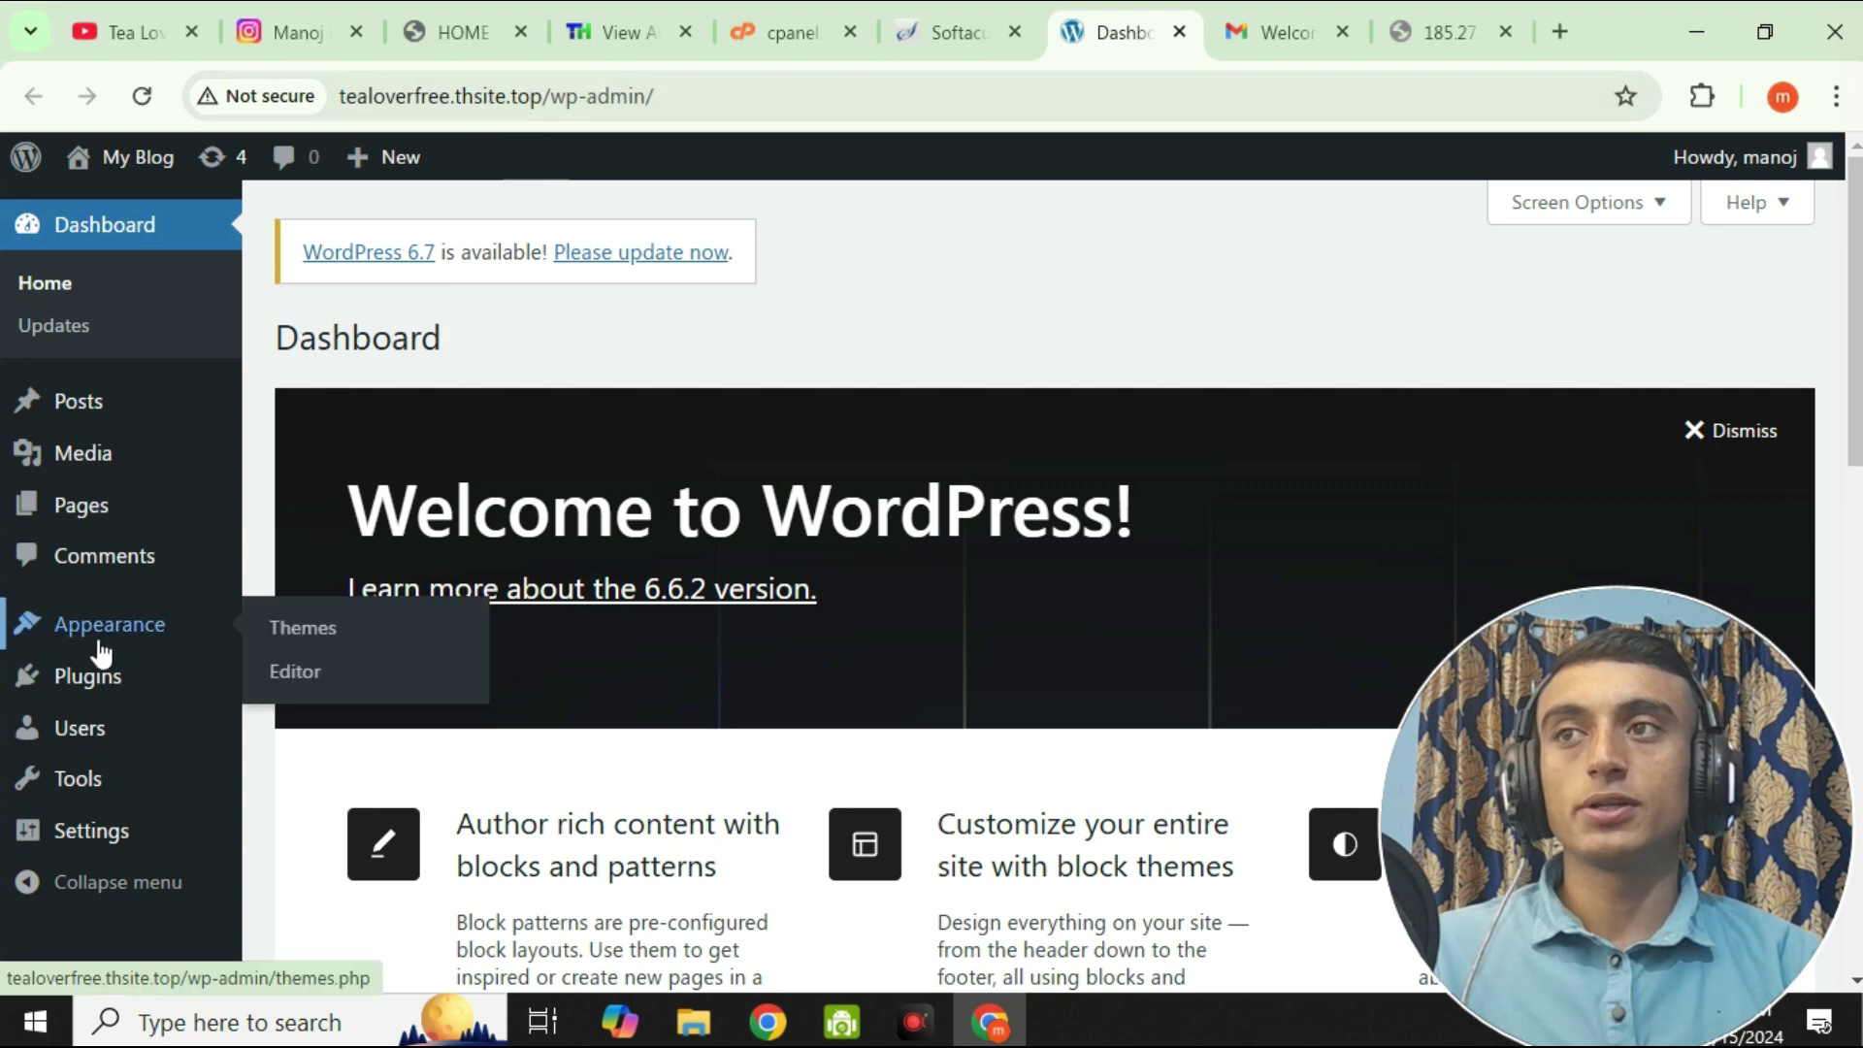
- Go to Appearance > Themes, where 3 themes are installed and Twenty Twenty-Four is active
{"action": "left_click", "coordinate": [291, 669]}
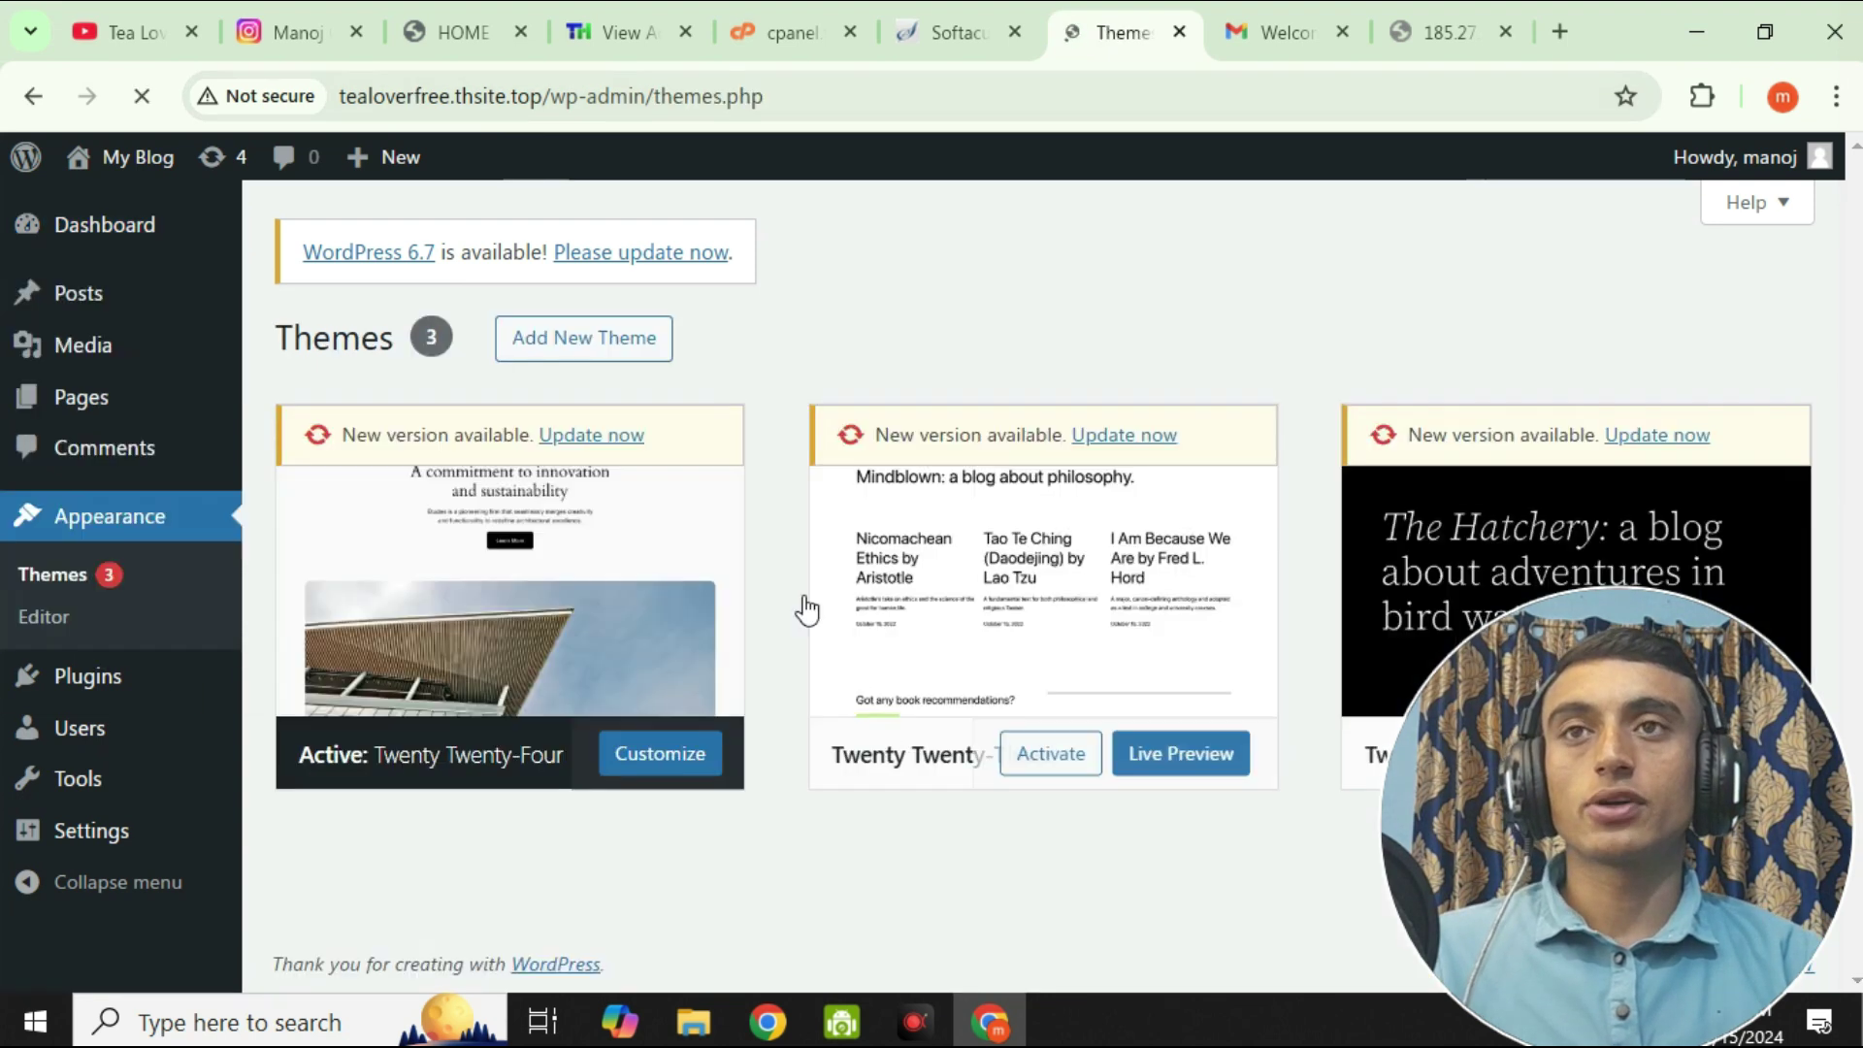
{"action": "scroll", "coordinate": [790, 503], "scroll_direction": "down", "scroll_amount": 5}
{"action": "scroll", "coordinate": [799, 508], "scroll_direction": "up", "scroll_amount": 5}
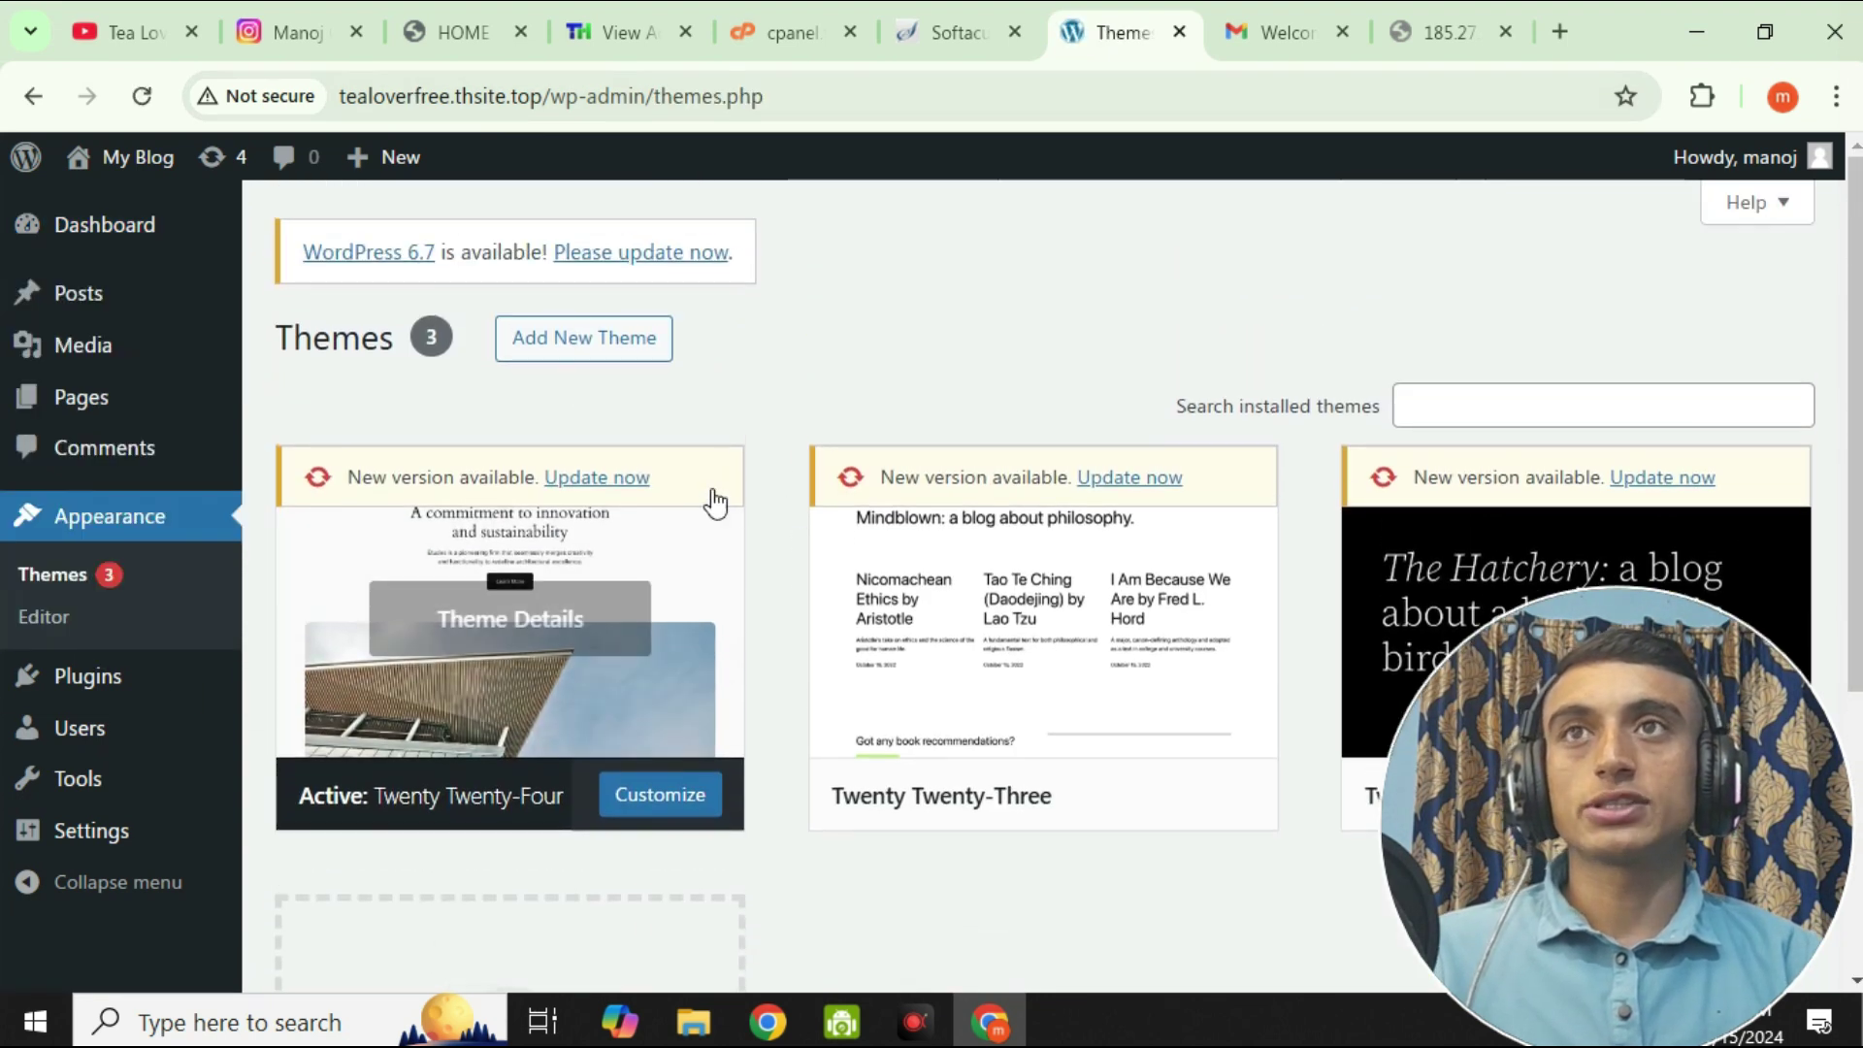
- Install the Kadence theme from Add New Theme and activate it
{"action": "left_click", "coordinate": [541, 337]}
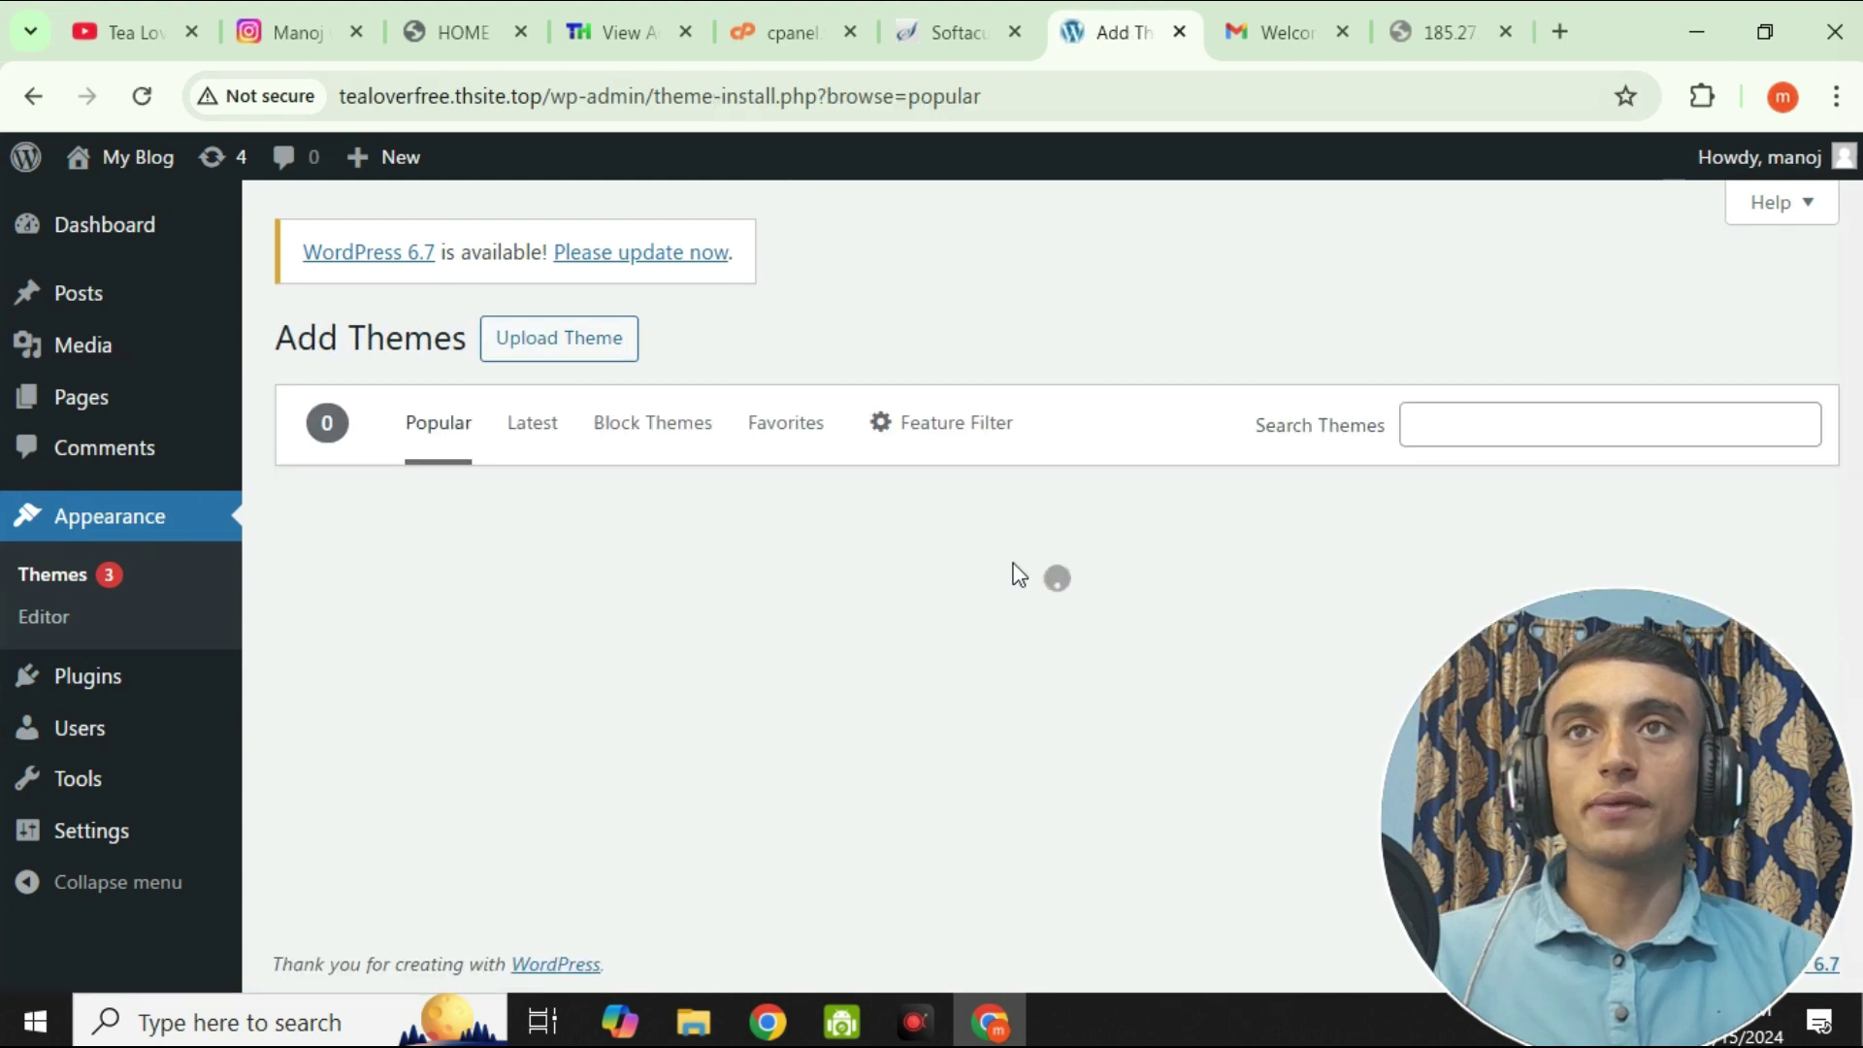
{"action": "scroll", "coordinate": [1075, 914], "scroll_direction": "down", "scroll_amount": 7}
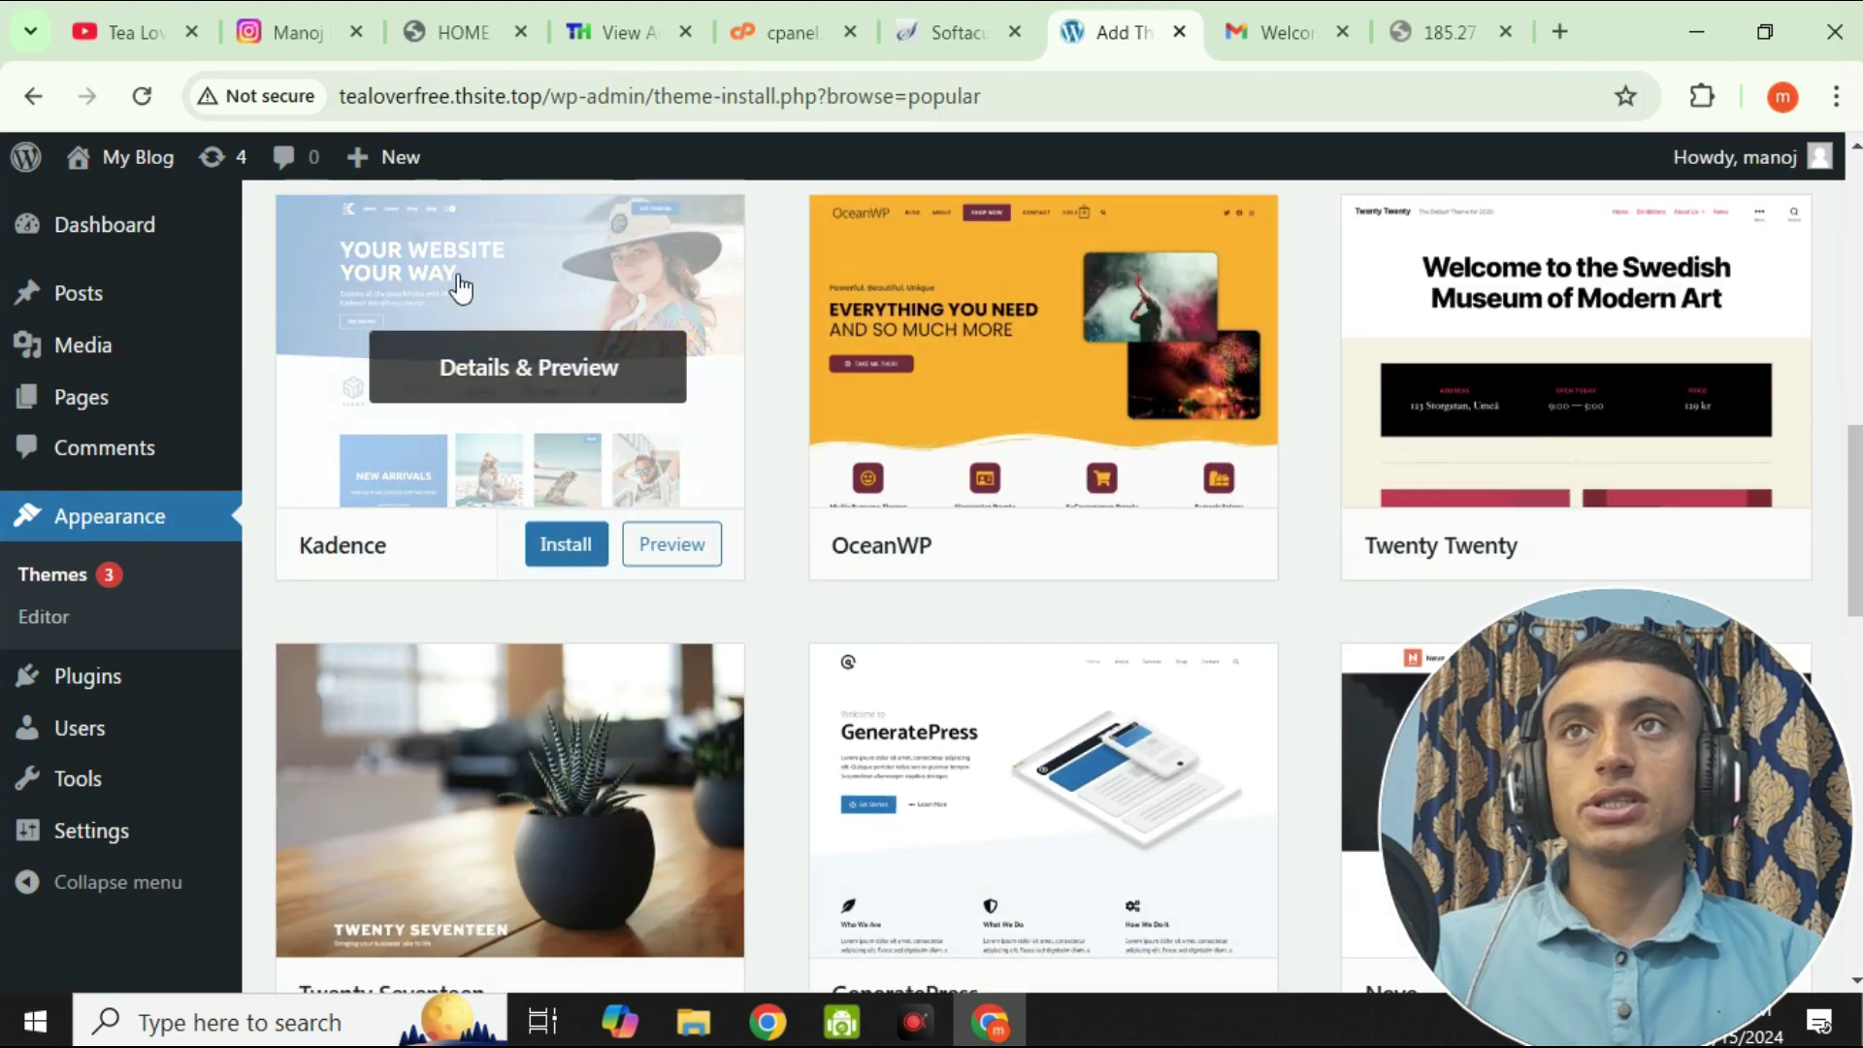
{"action": "left_click", "coordinate": [567, 546]}
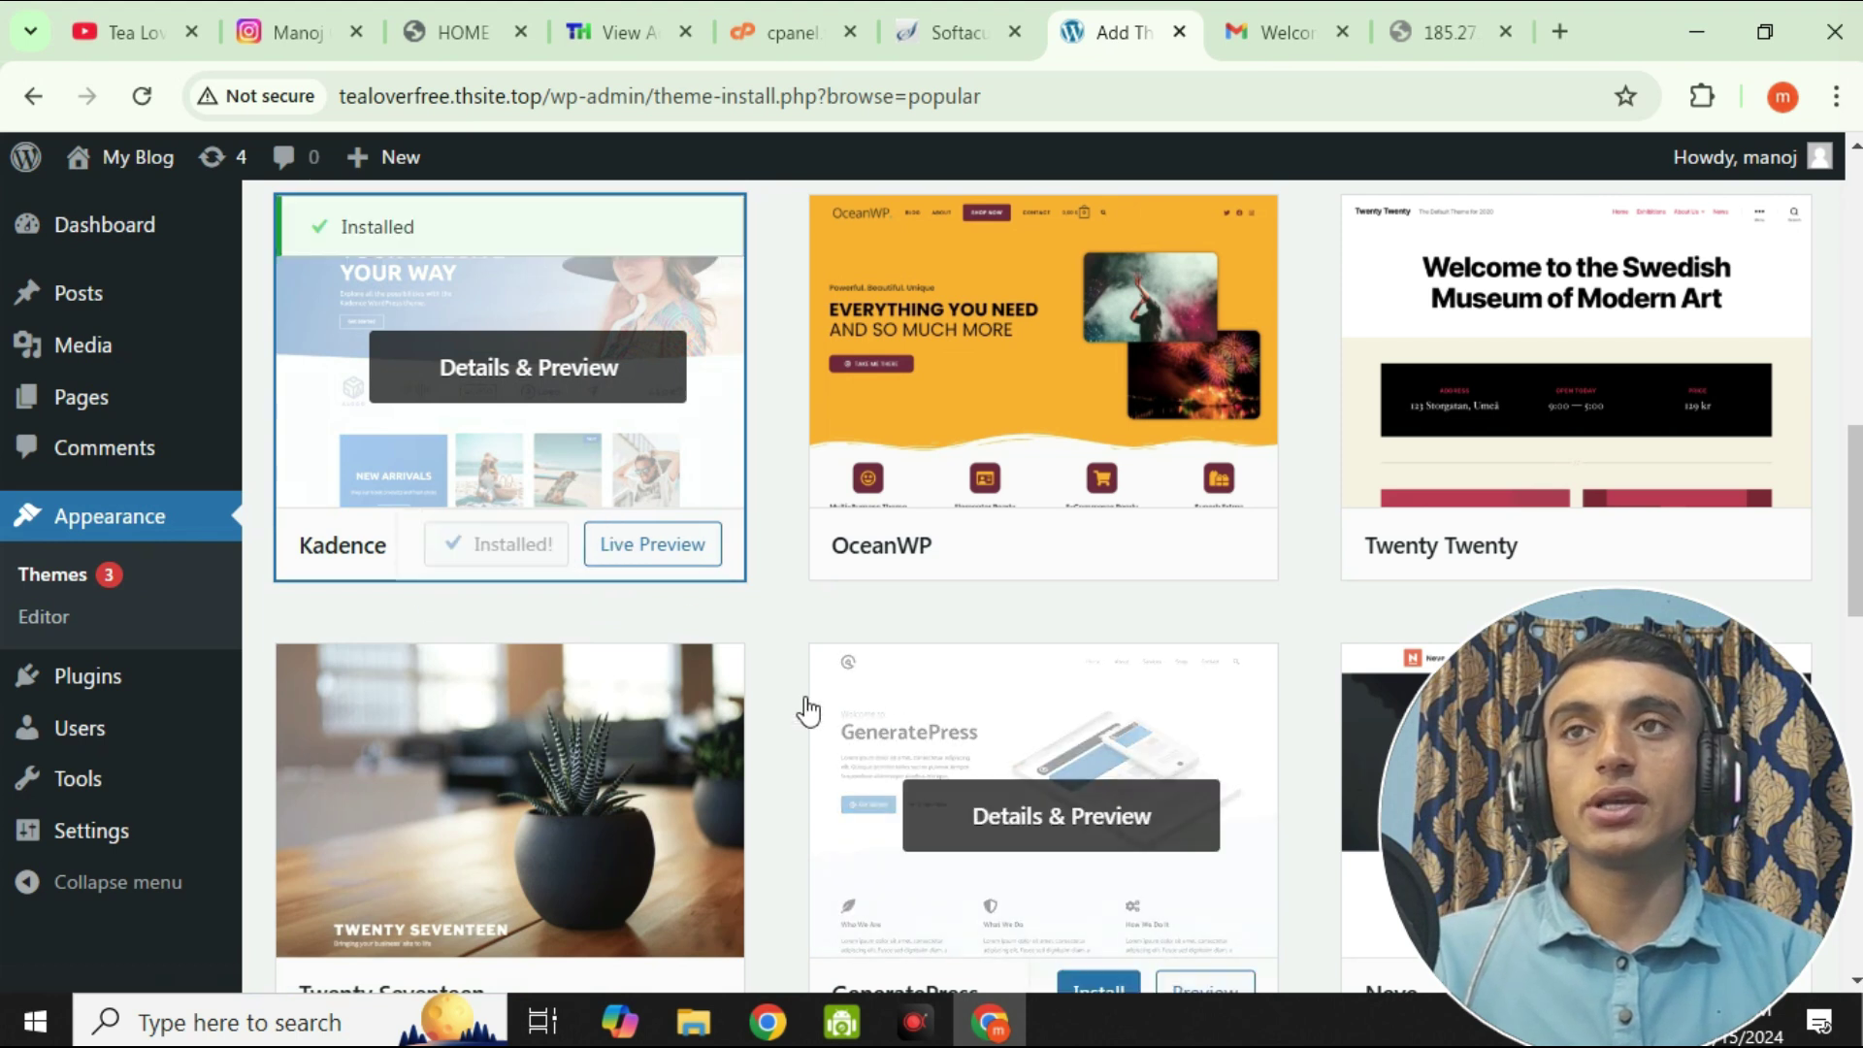
{"action": "left_click", "coordinate": [522, 544]}
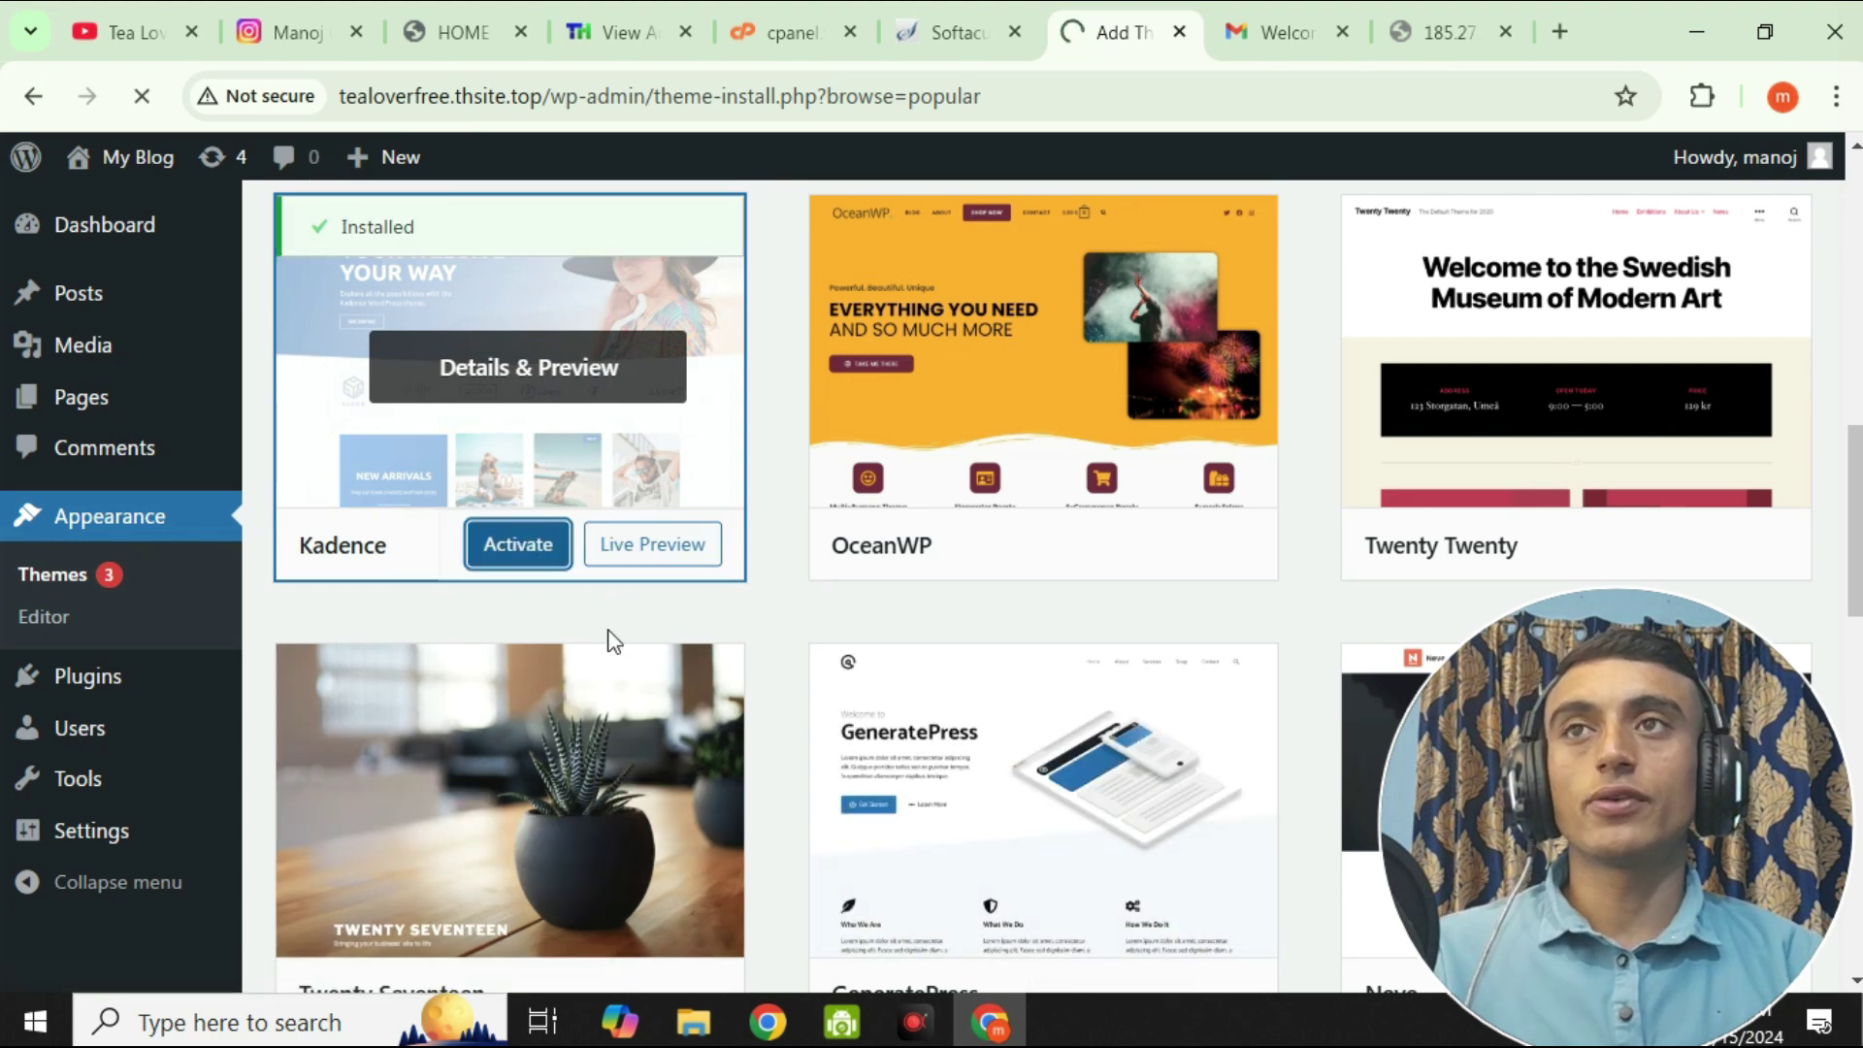
{"action": "scroll", "coordinate": [639, 630], "scroll_direction": "down", "scroll_amount": 4}
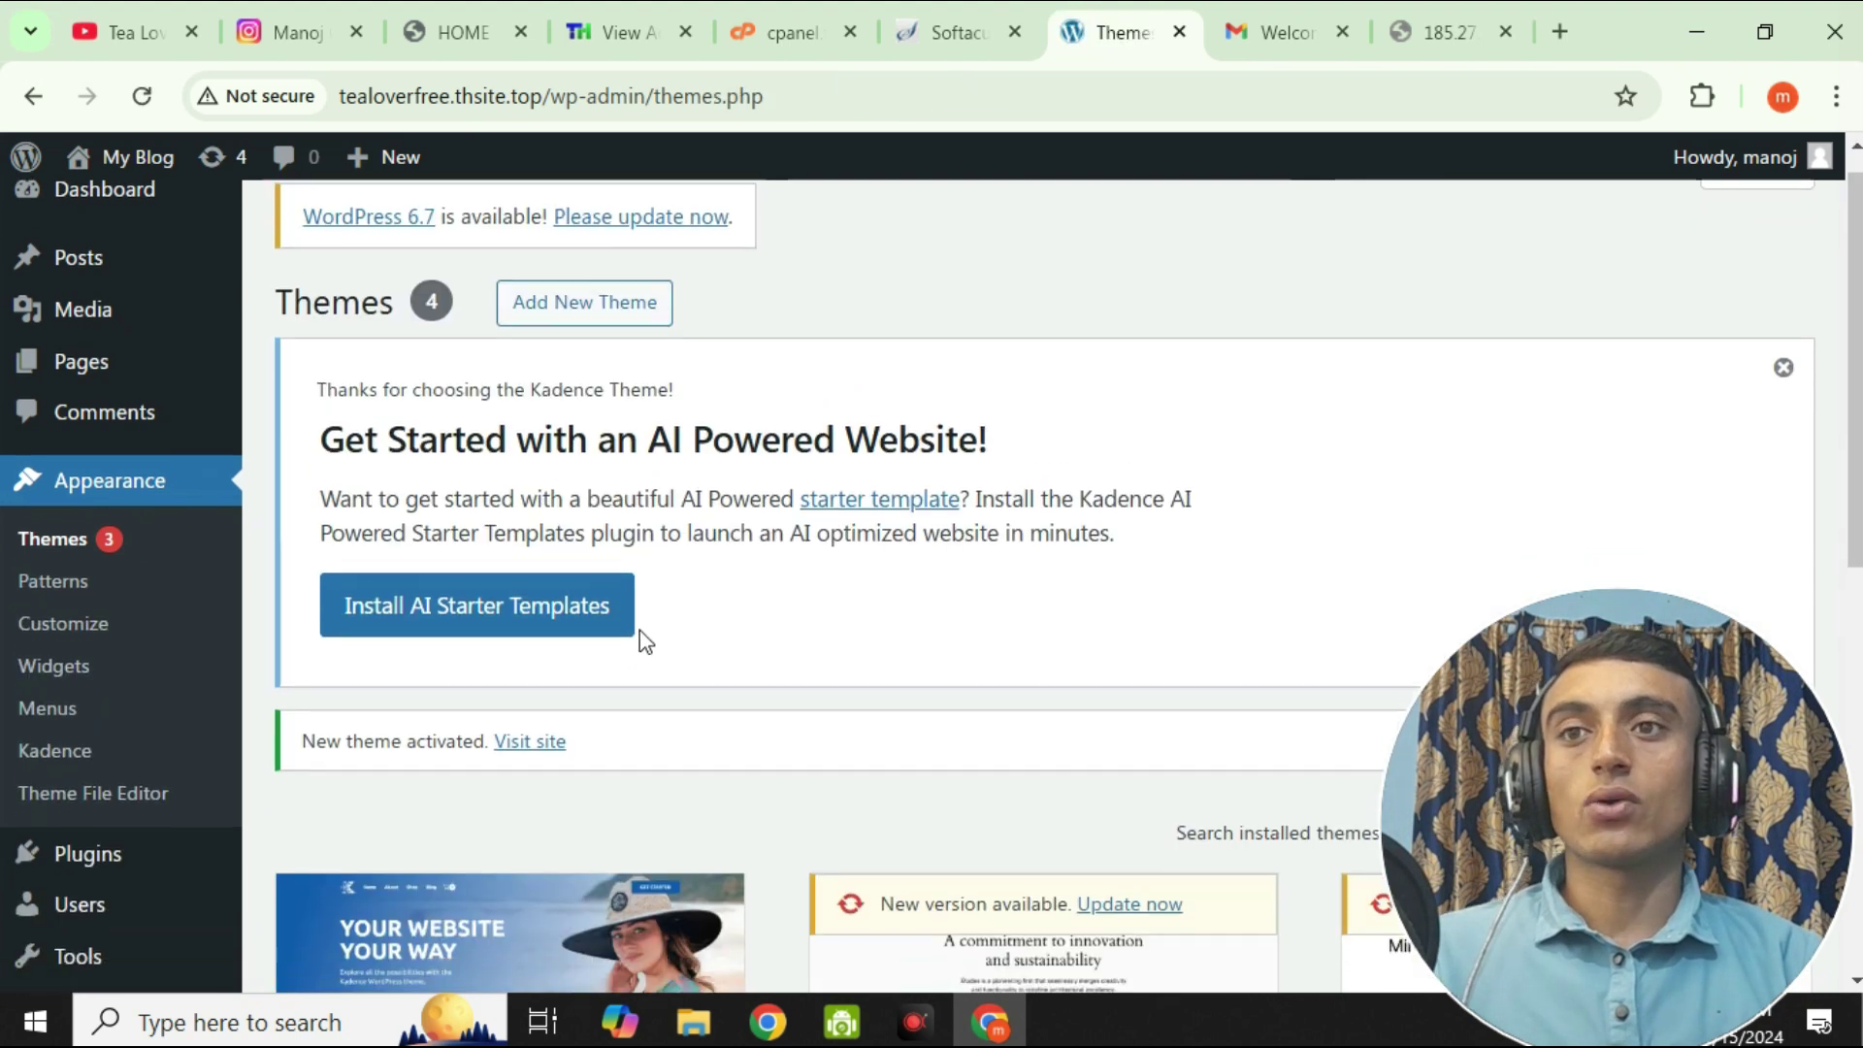
- Install Kadence AI Starter Templates and pick the Donate template from the template grid
{"action": "left_click", "coordinate": [502, 371]}
{"action": "scroll", "coordinate": [951, 699], "scroll_direction": "down", "scroll_amount": 10}
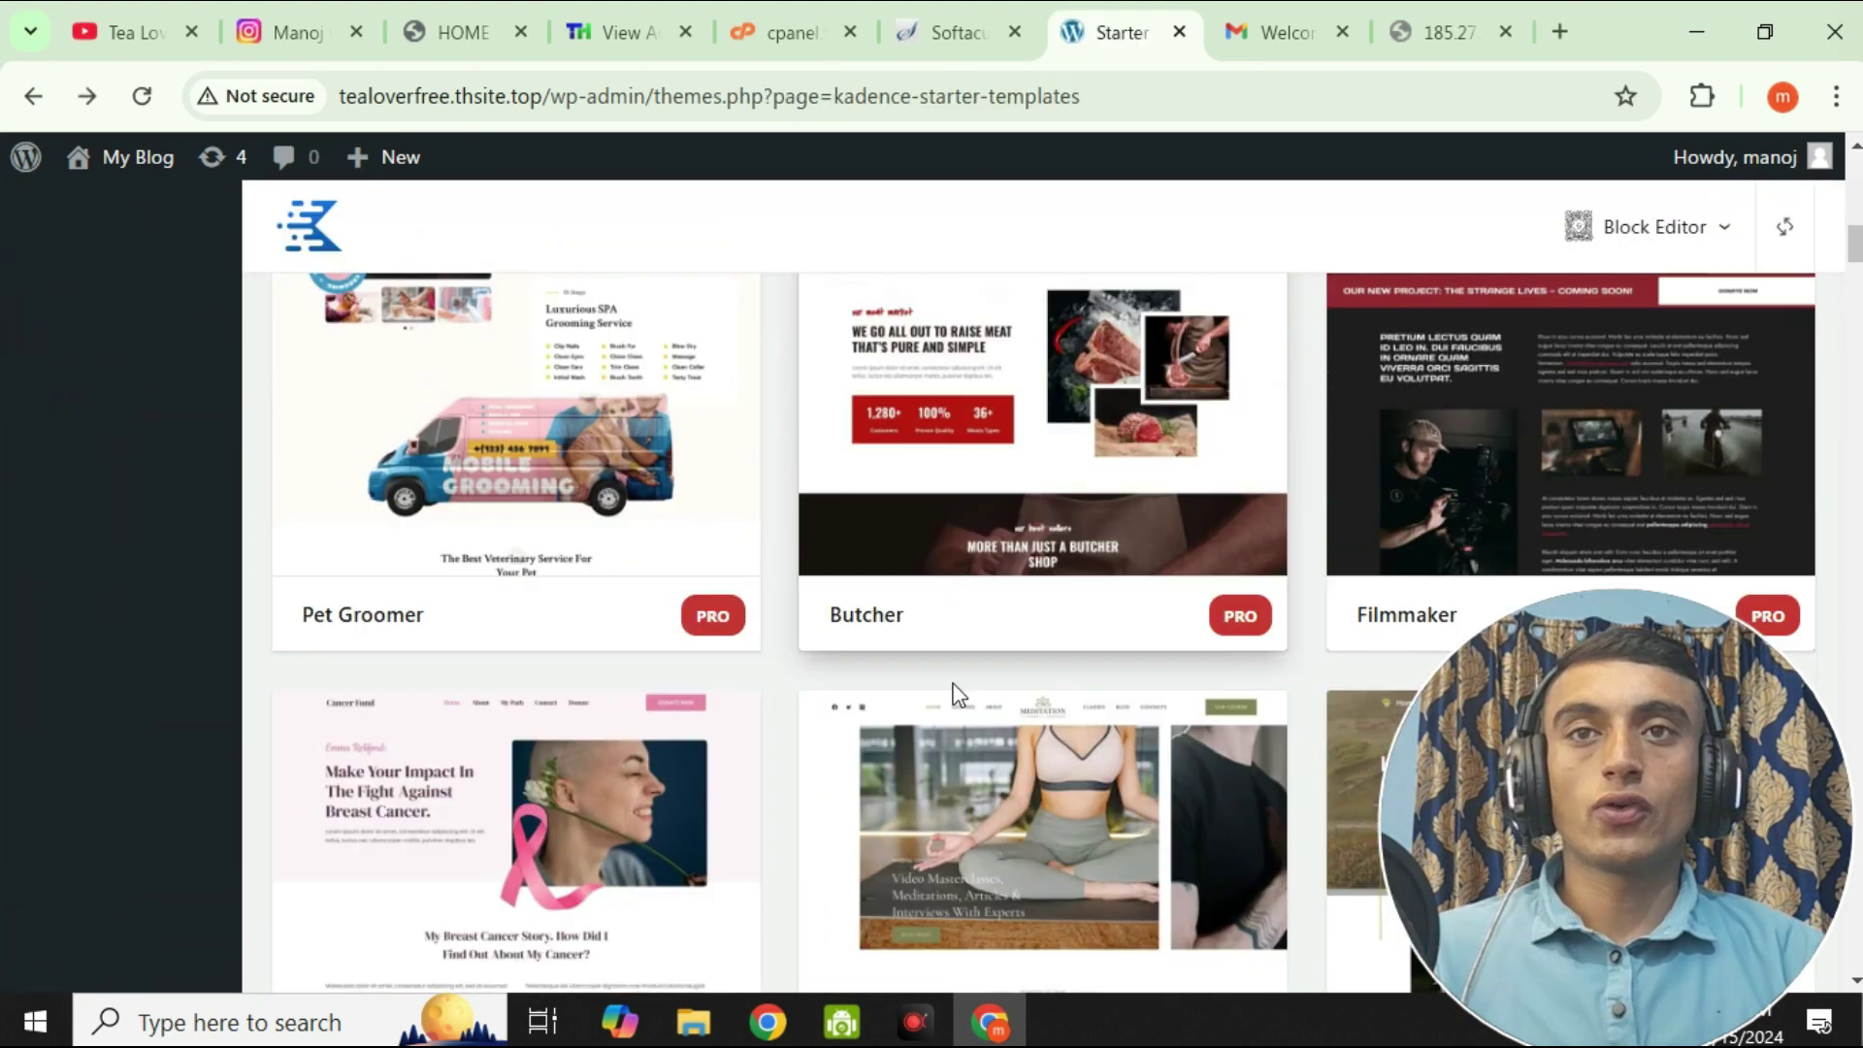
{"action": "scroll", "coordinate": [949, 713], "scroll_direction": "down", "scroll_amount": 4}
{"action": "scroll", "coordinate": [949, 713], "scroll_direction": "up", "scroll_amount": 2}
{"action": "scroll", "coordinate": [949, 714], "scroll_direction": "down", "scroll_amount": 5}
{"action": "scroll", "coordinate": [949, 715], "scroll_direction": "up", "scroll_amount": 5}
{"action": "scroll", "coordinate": [949, 716], "scroll_direction": "up", "scroll_amount": 2}
{"action": "scroll", "coordinate": [947, 718], "scroll_direction": "down", "scroll_amount": 10}
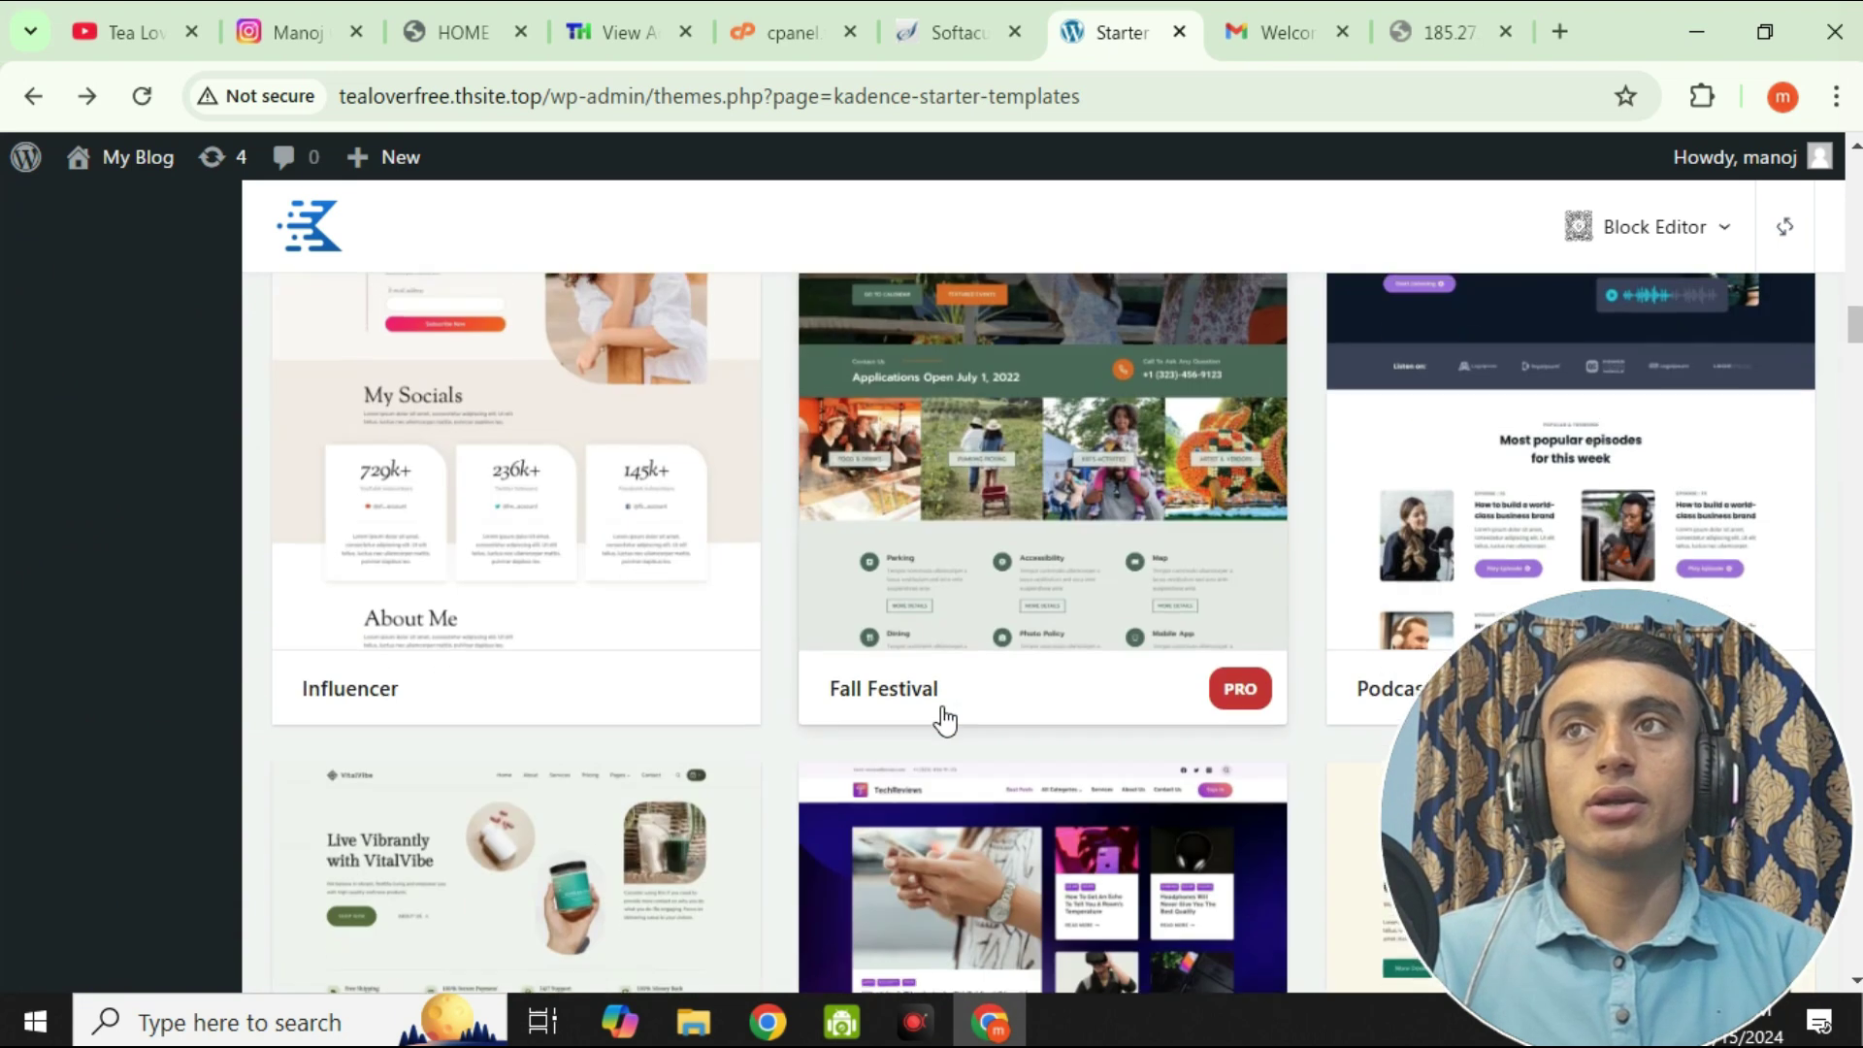
{"action": "scroll", "coordinate": [941, 718], "scroll_direction": "down", "scroll_amount": 14}
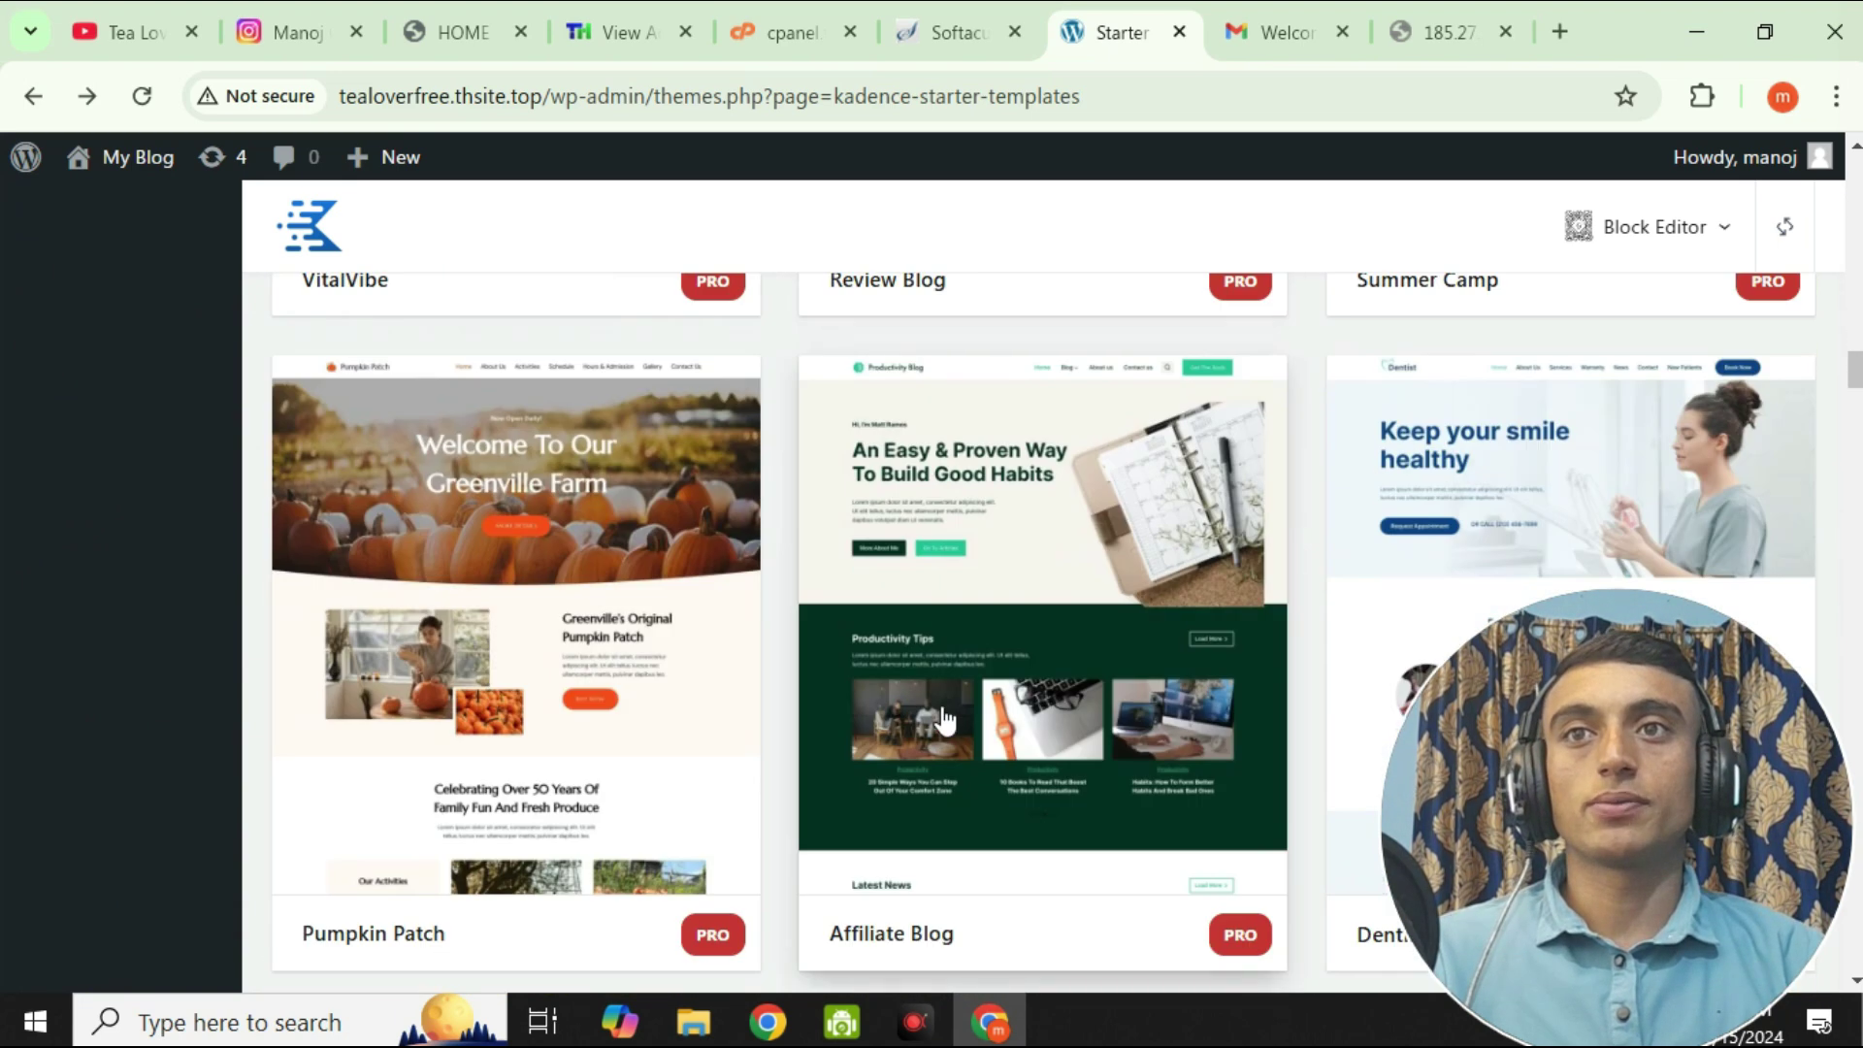
{"action": "scroll", "coordinate": [941, 718], "scroll_direction": "down", "scroll_amount": 12}
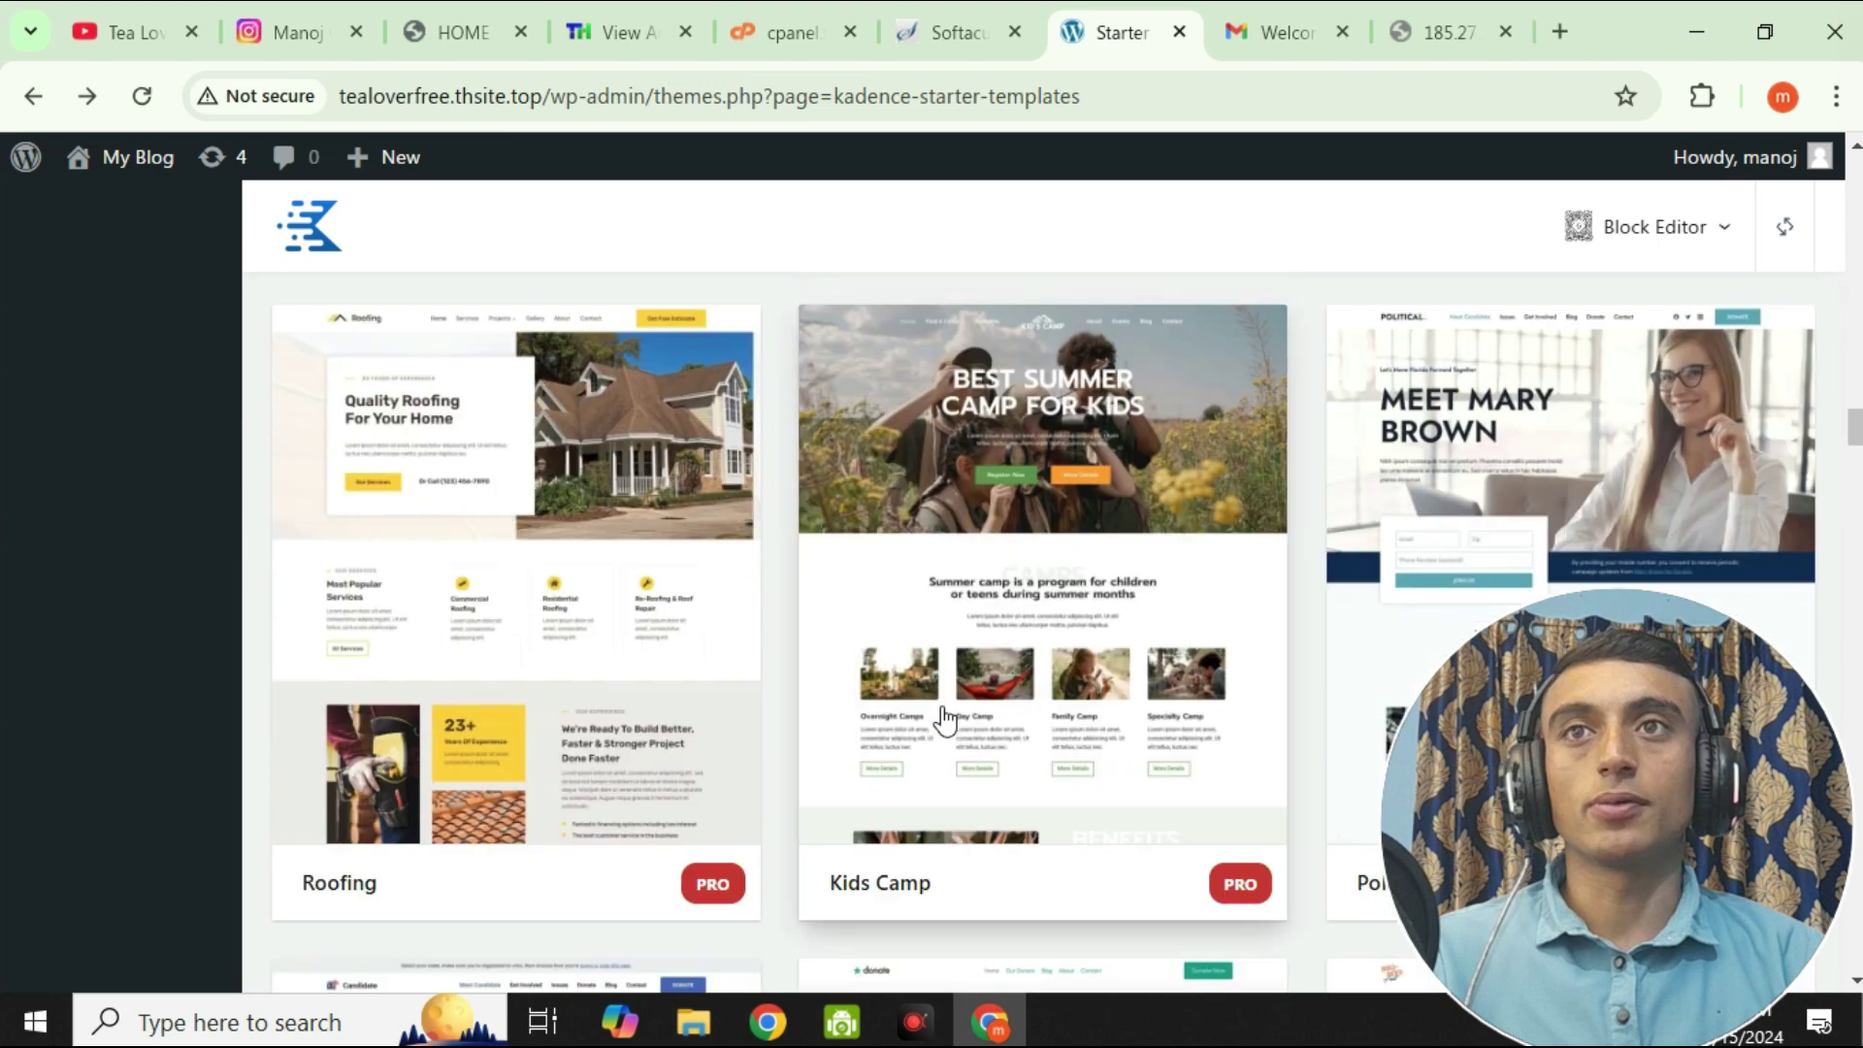
{"action": "scroll", "coordinate": [946, 718], "scroll_direction": "up", "scroll_amount": 2}
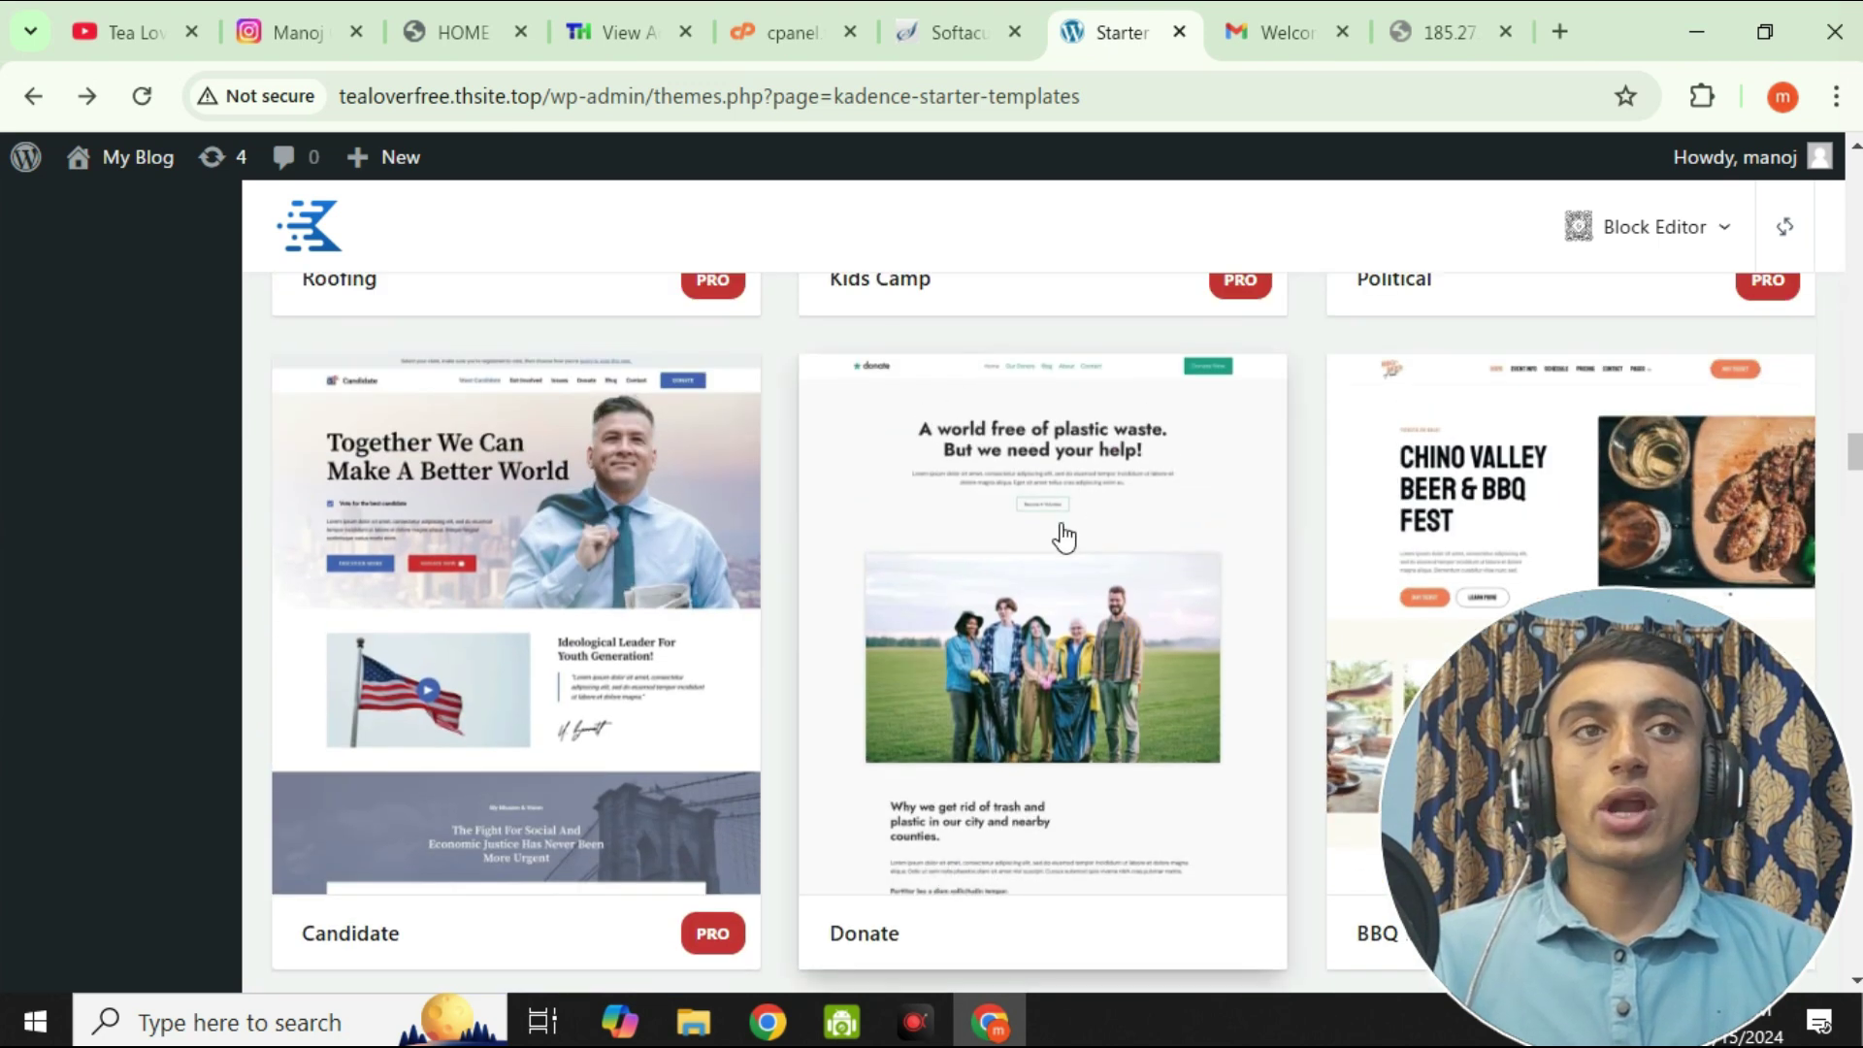
{"action": "left_click", "coordinate": [1078, 458]}
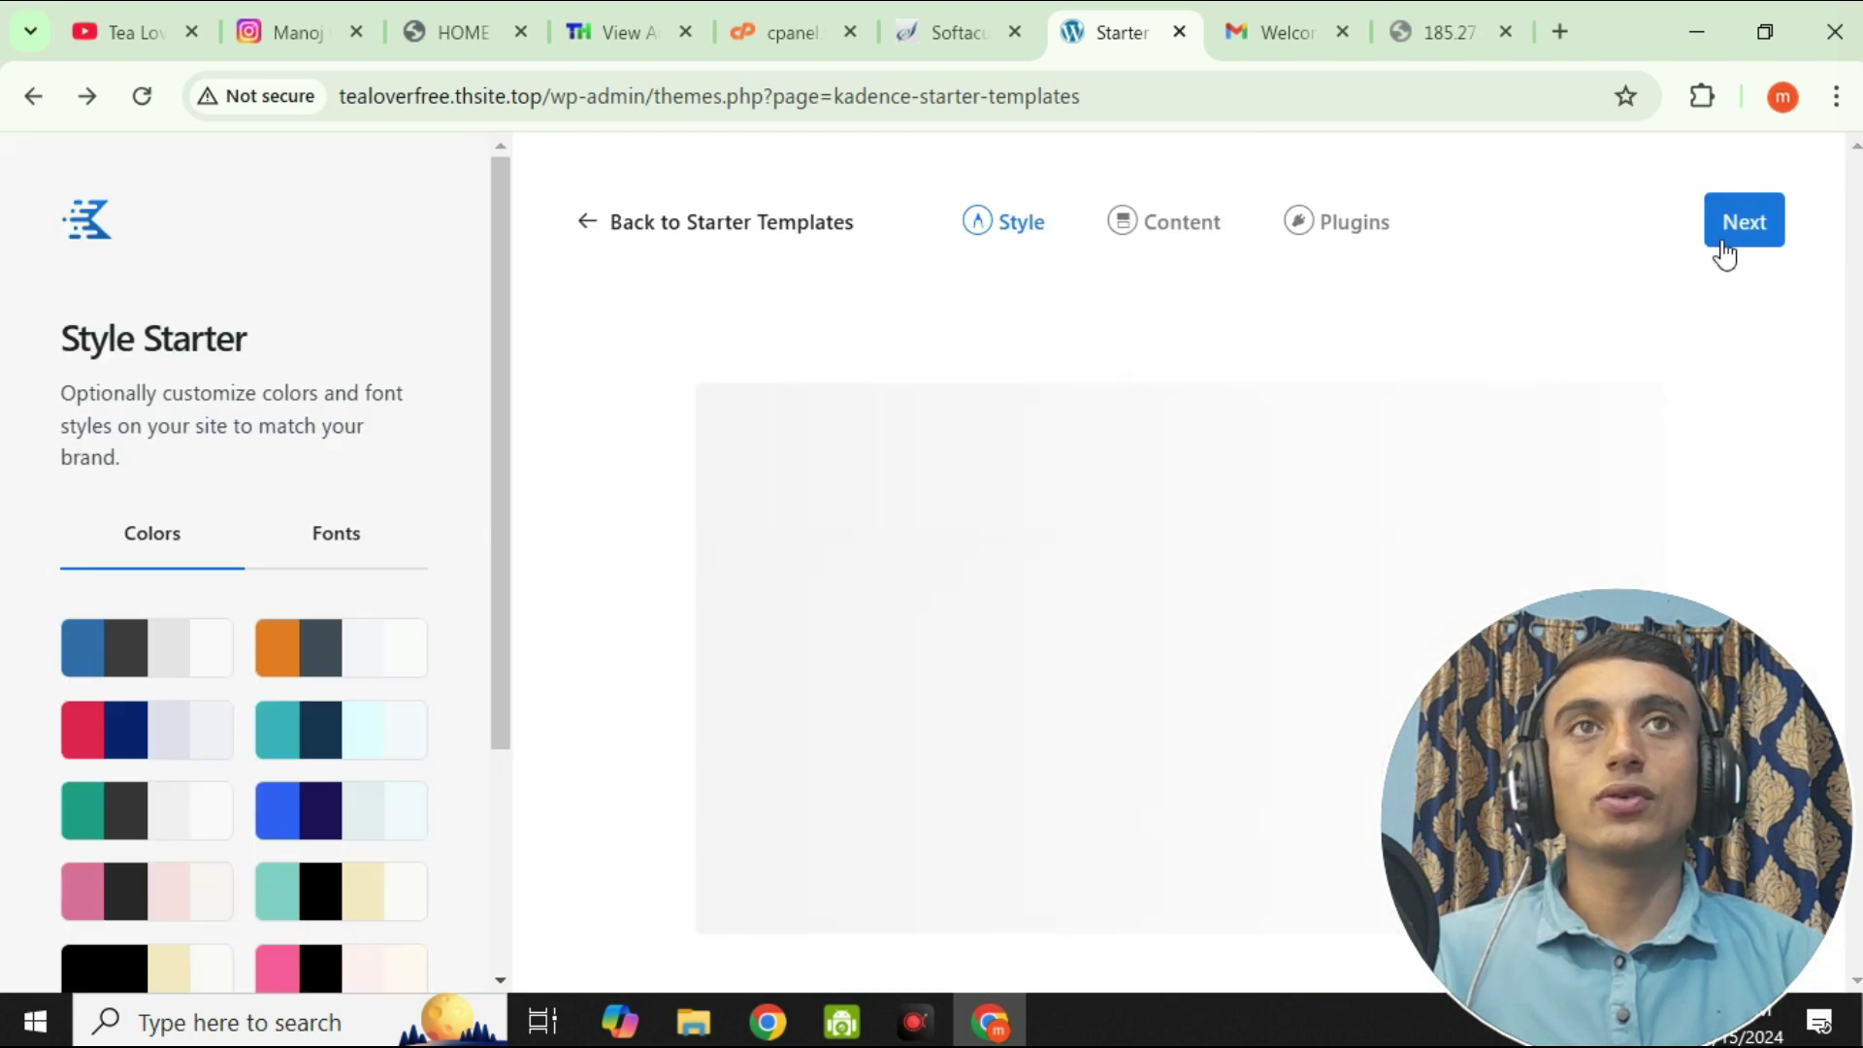
- Pass the Donate wizard's style, content and plugins steps, confirm the import, and view the site
{"action": "left_click", "coordinate": [1732, 229]}
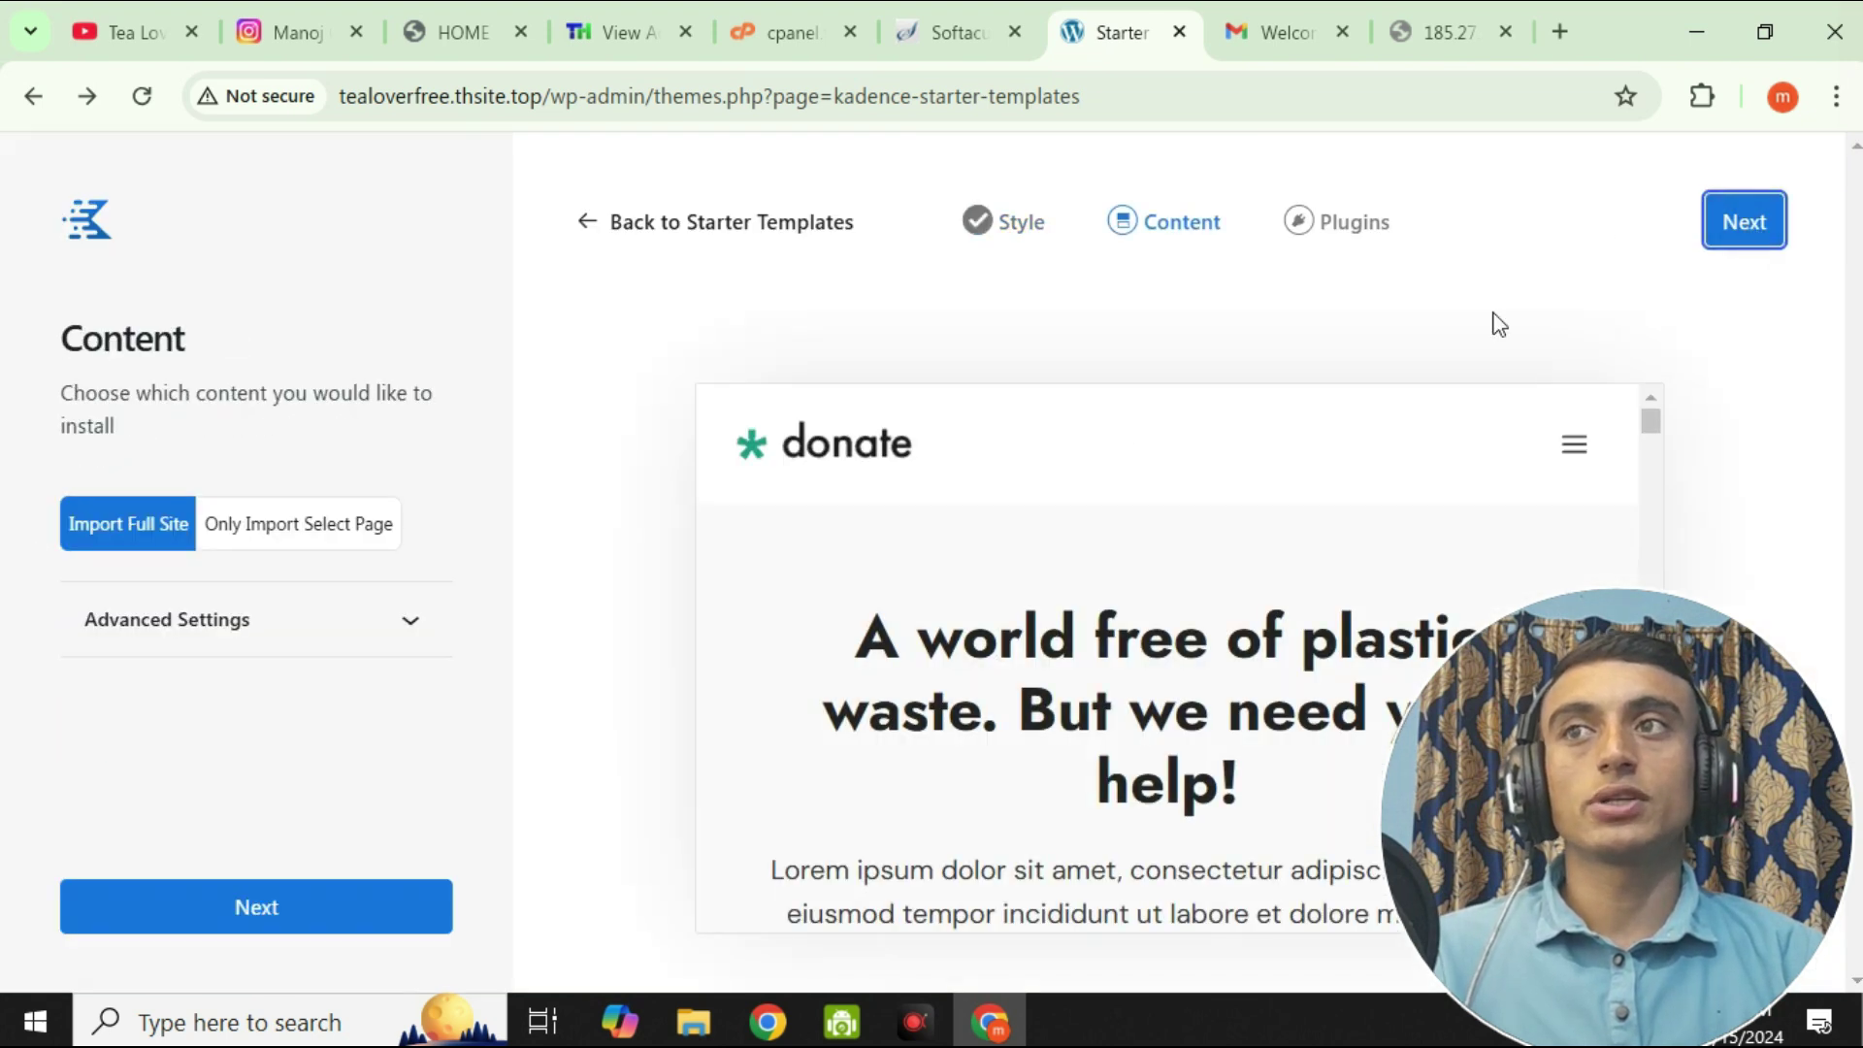
{"action": "left_click", "coordinate": [264, 905]}
{"action": "left_click", "coordinate": [312, 912]}
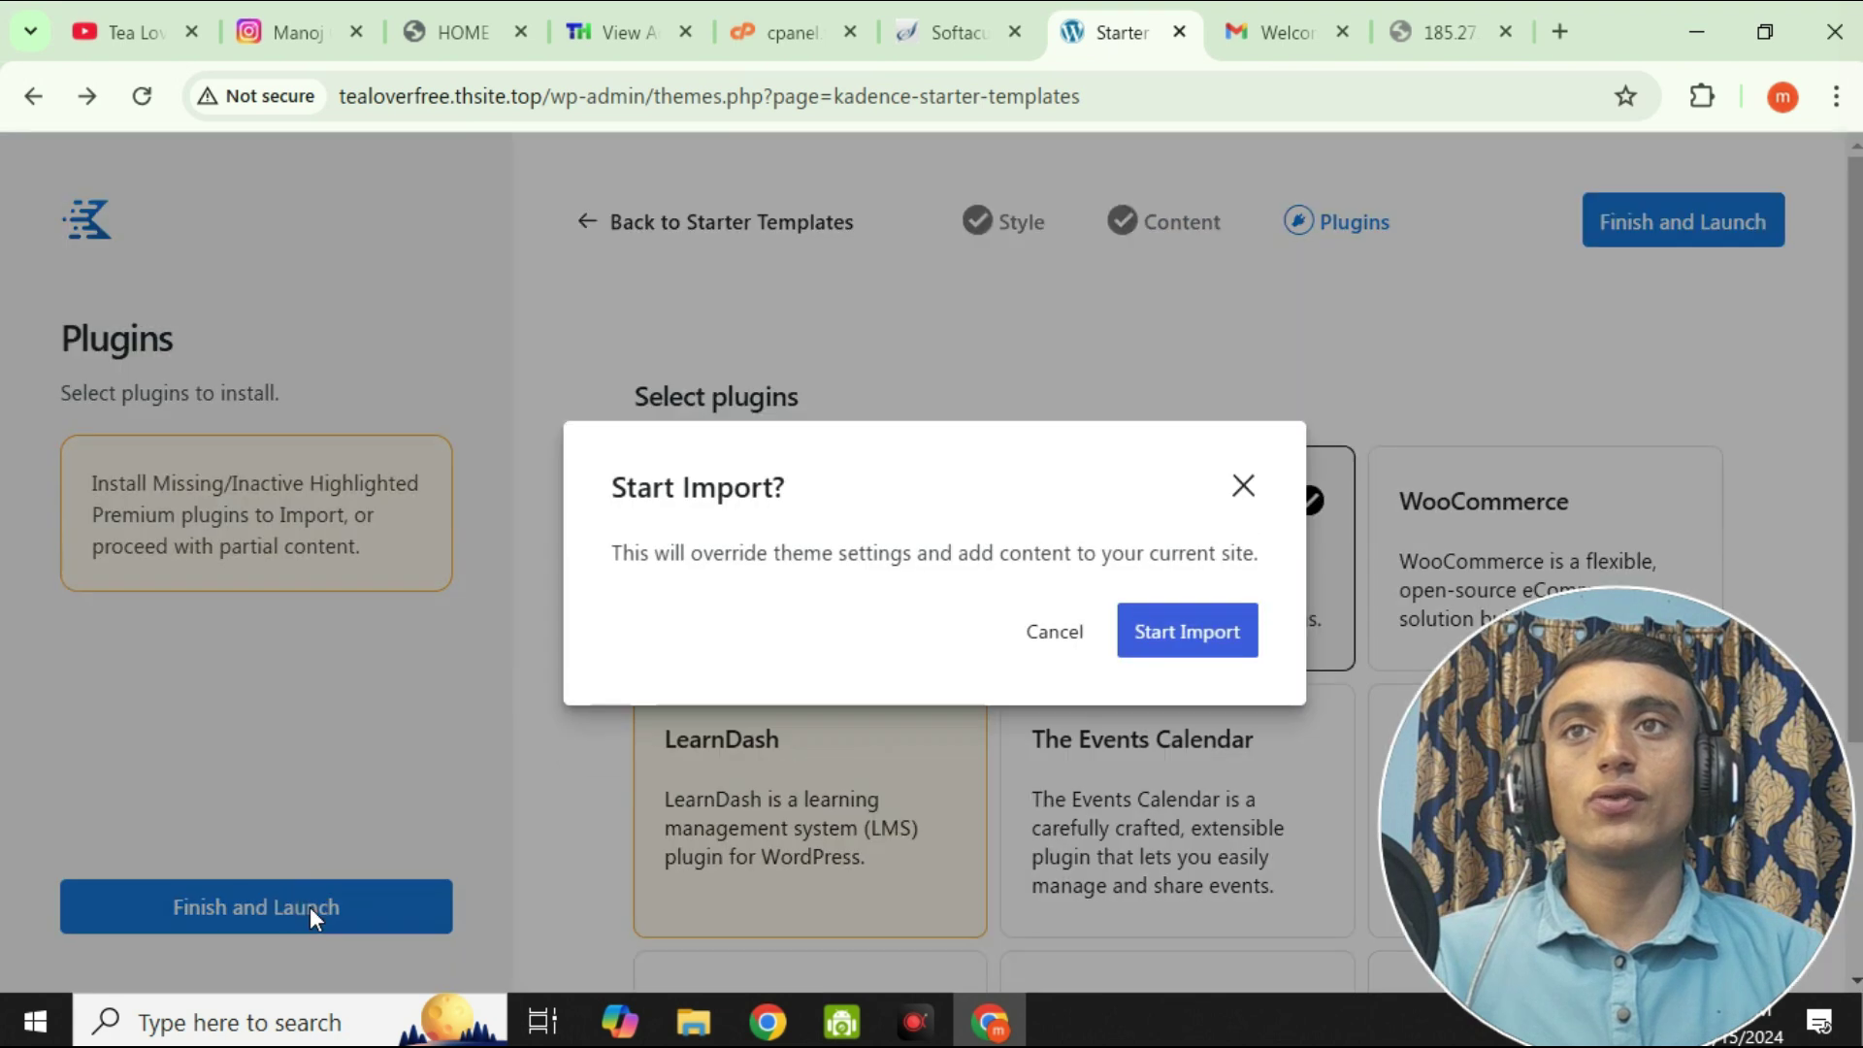
{"action": "left_click", "coordinate": [1204, 660]}
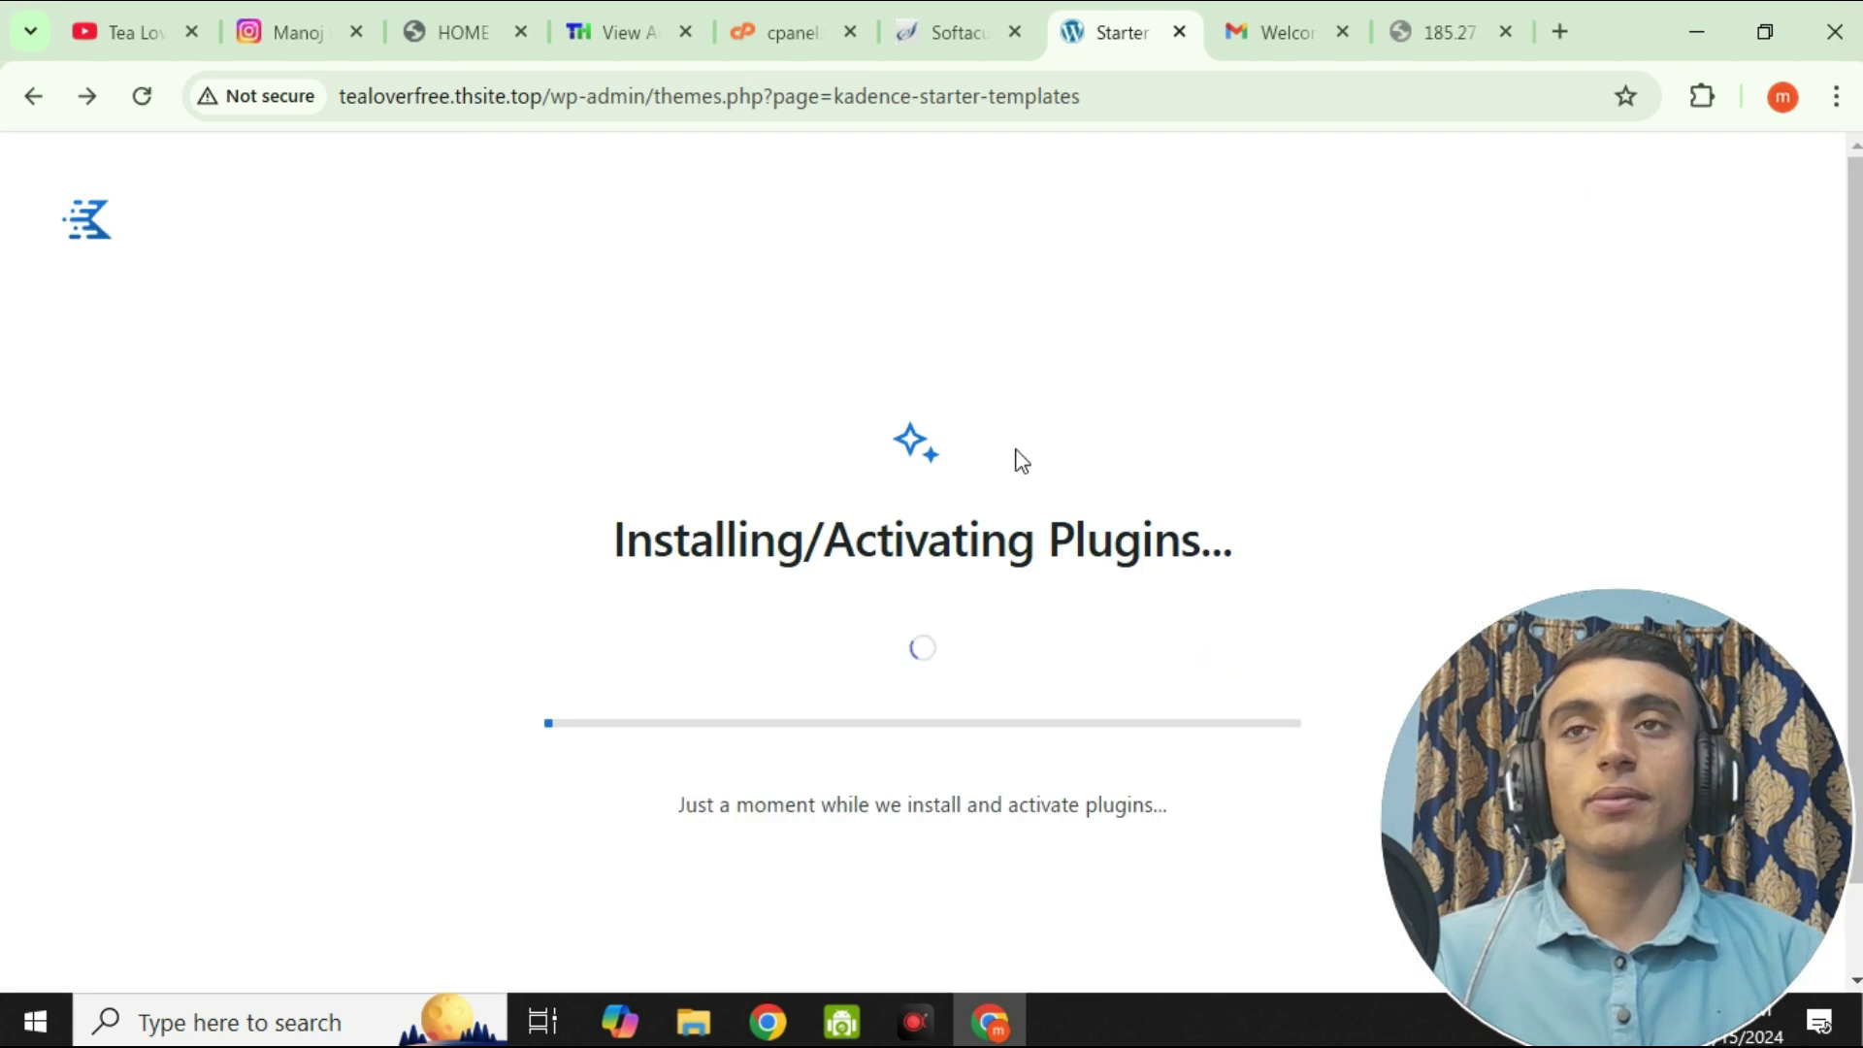
{"action": "left_click_drag", "start_coordinate": [606, 570], "coordinate": [1286, 541]}
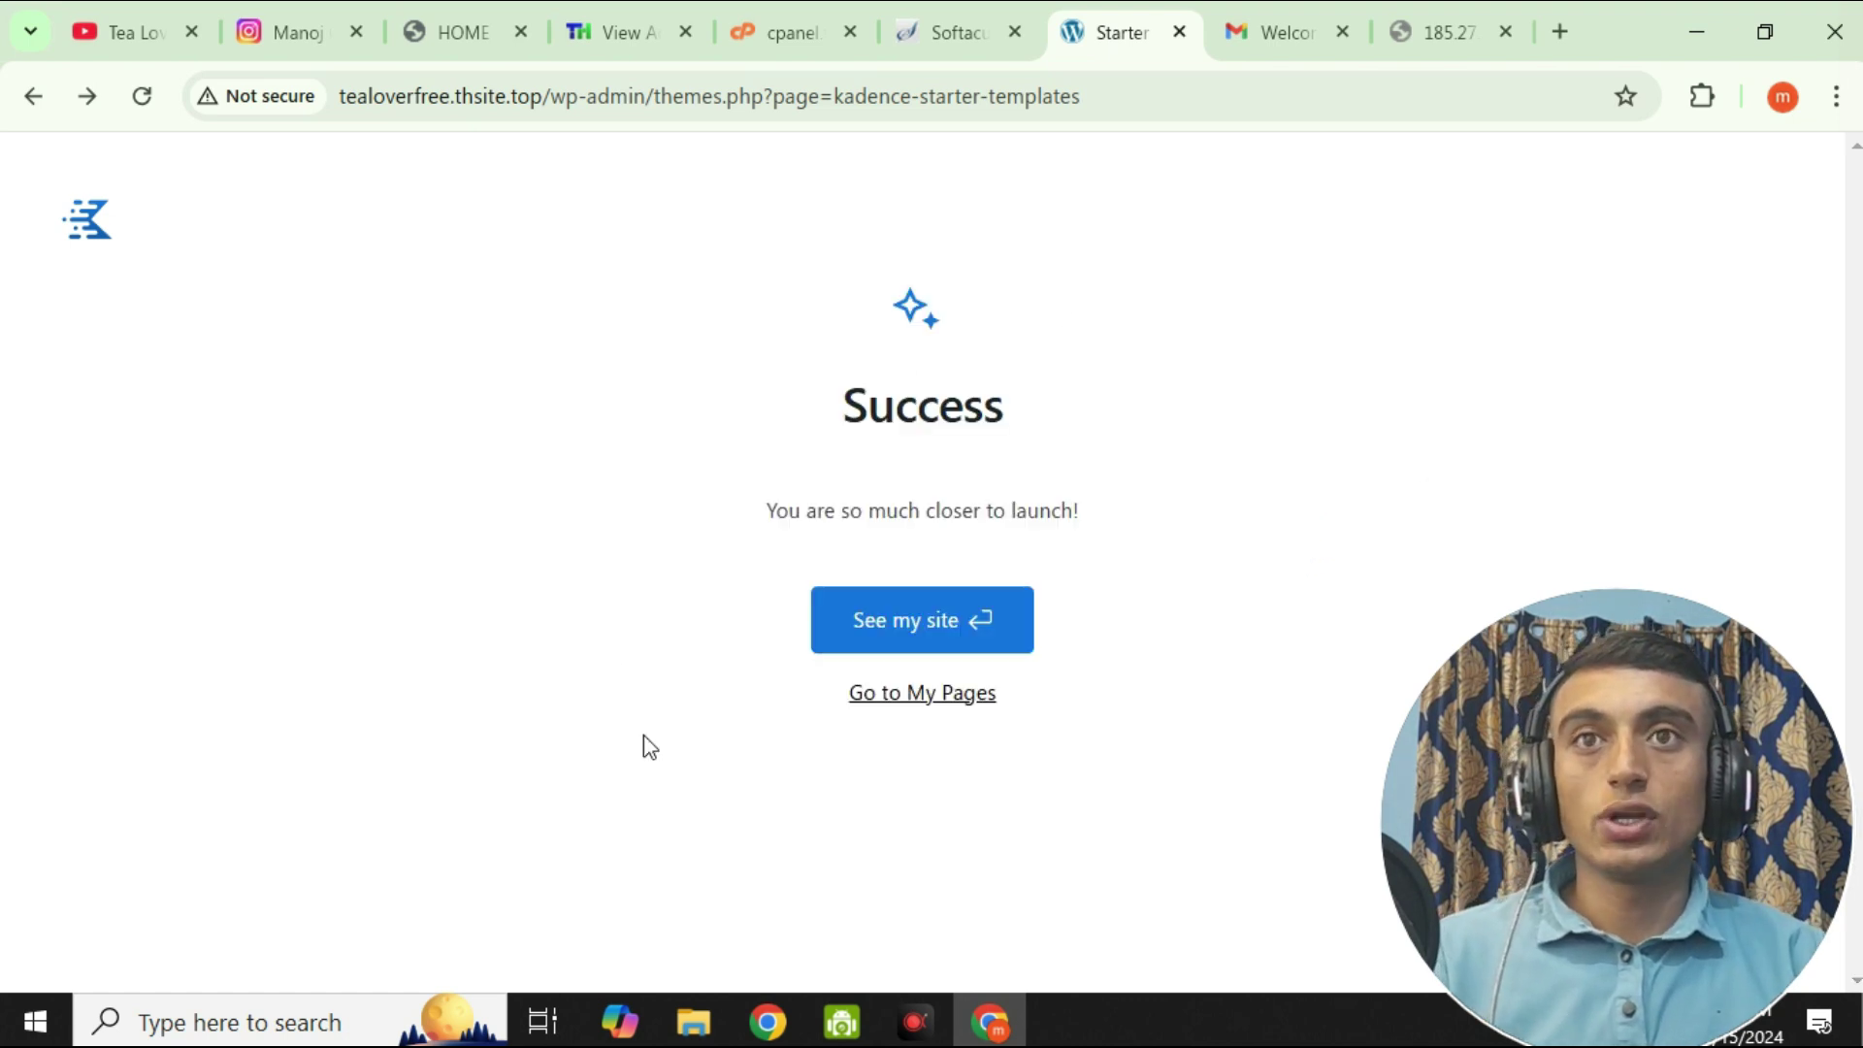
{"action": "left_click", "coordinate": [939, 640]}
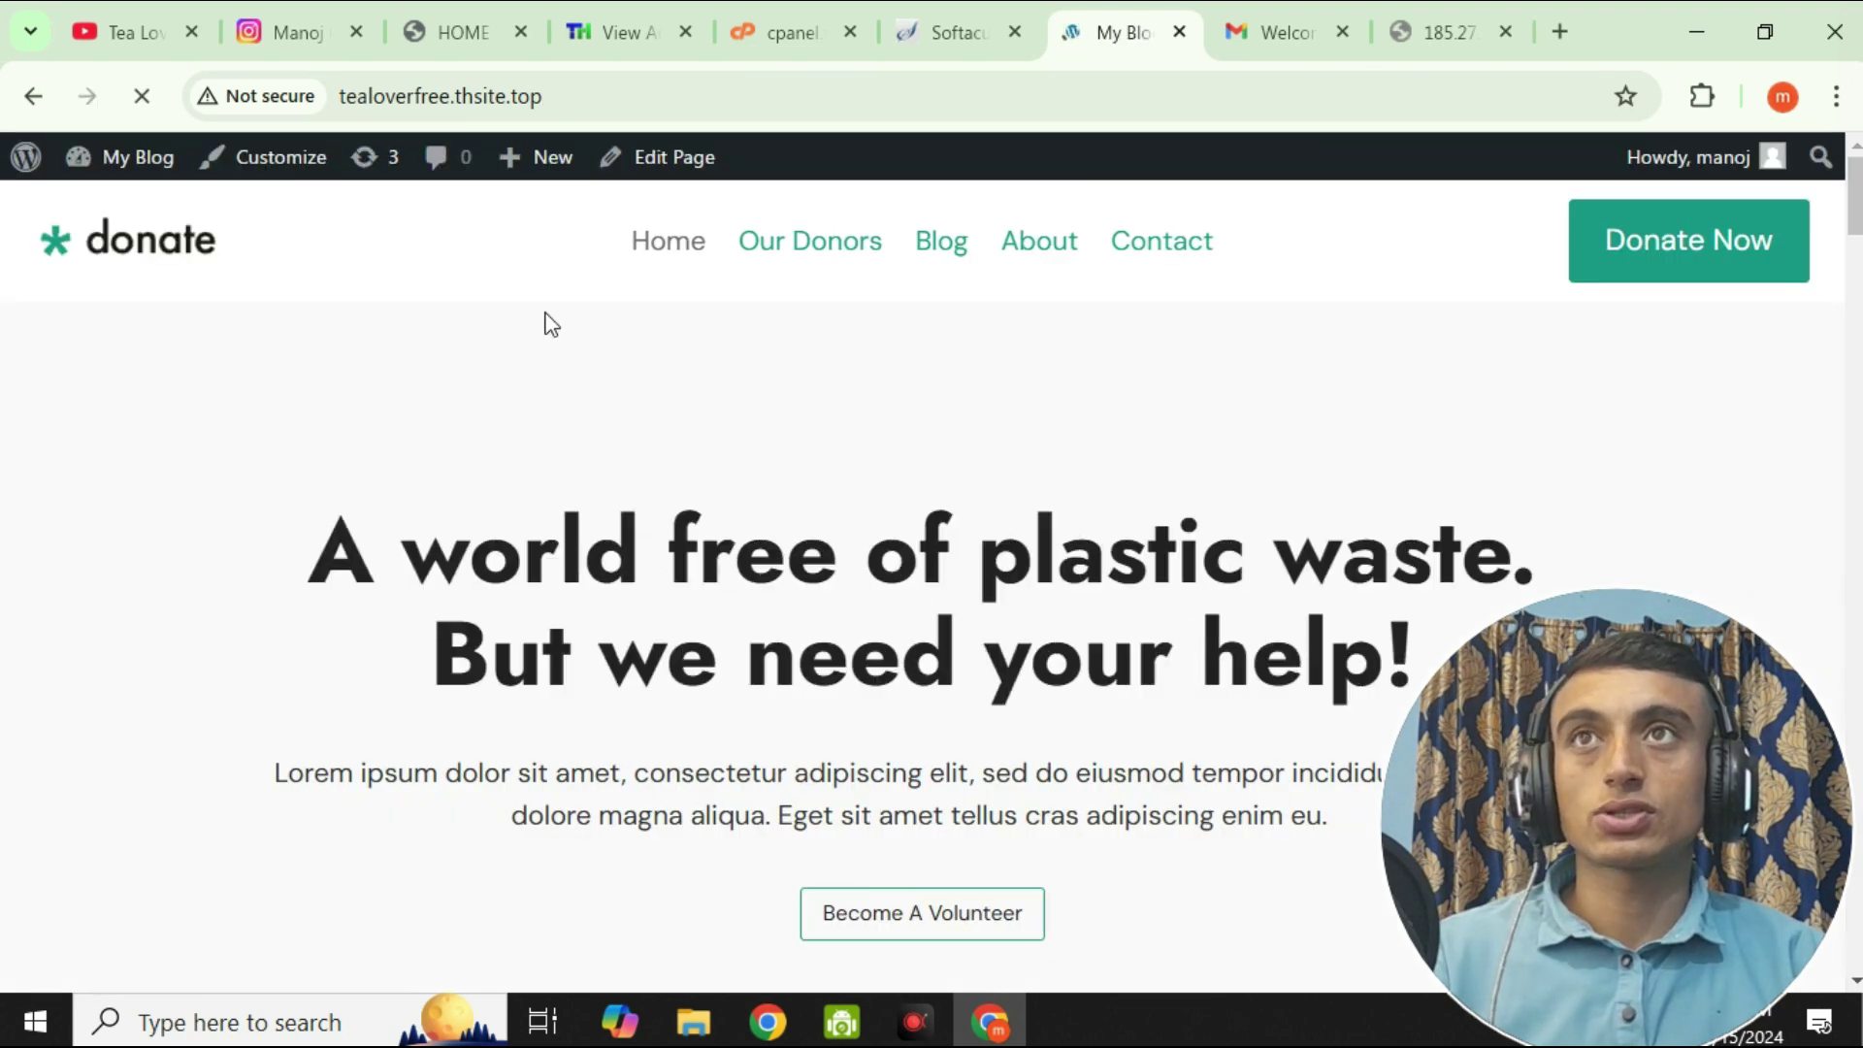
- Browse down the launched donate site's home page
{"action": "left_click", "coordinate": [344, 92]}
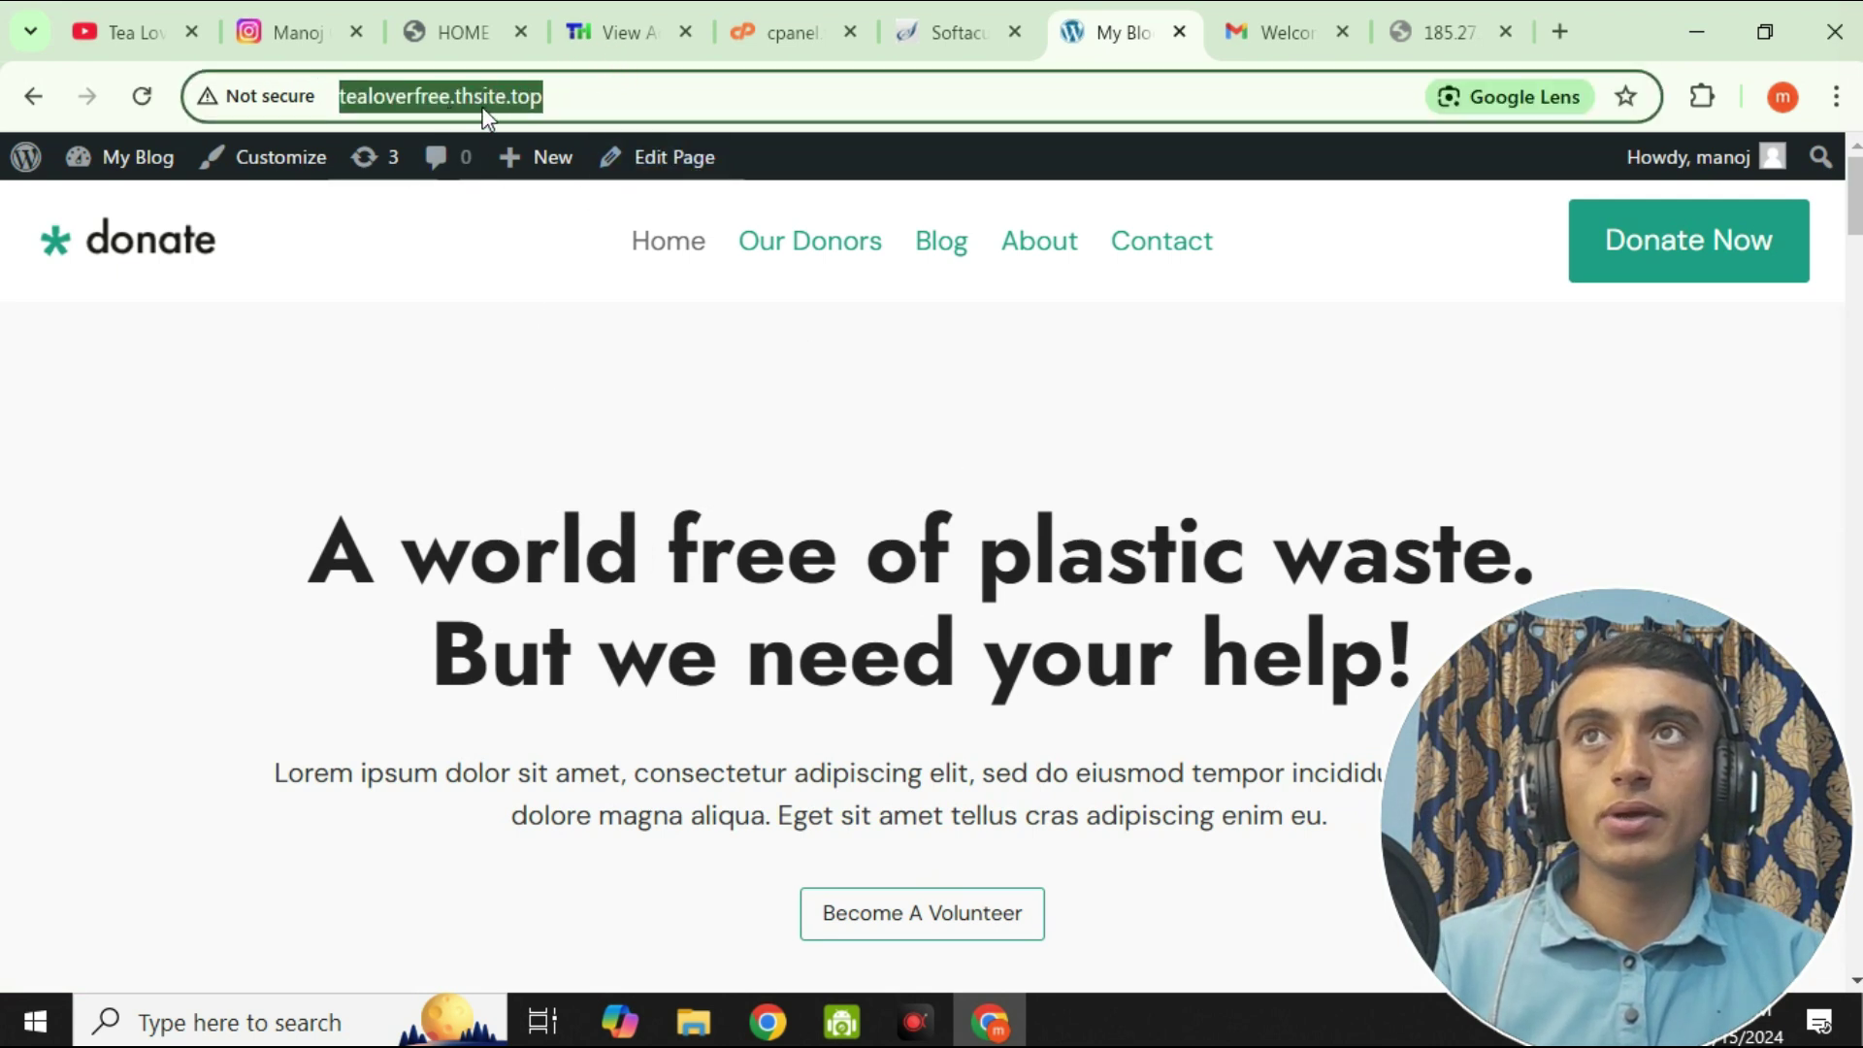
{"action": "scroll", "coordinate": [900, 476], "scroll_direction": "down", "scroll_amount": 10}
{"action": "scroll", "coordinate": [901, 514], "scroll_direction": "down", "scroll_amount": 20}
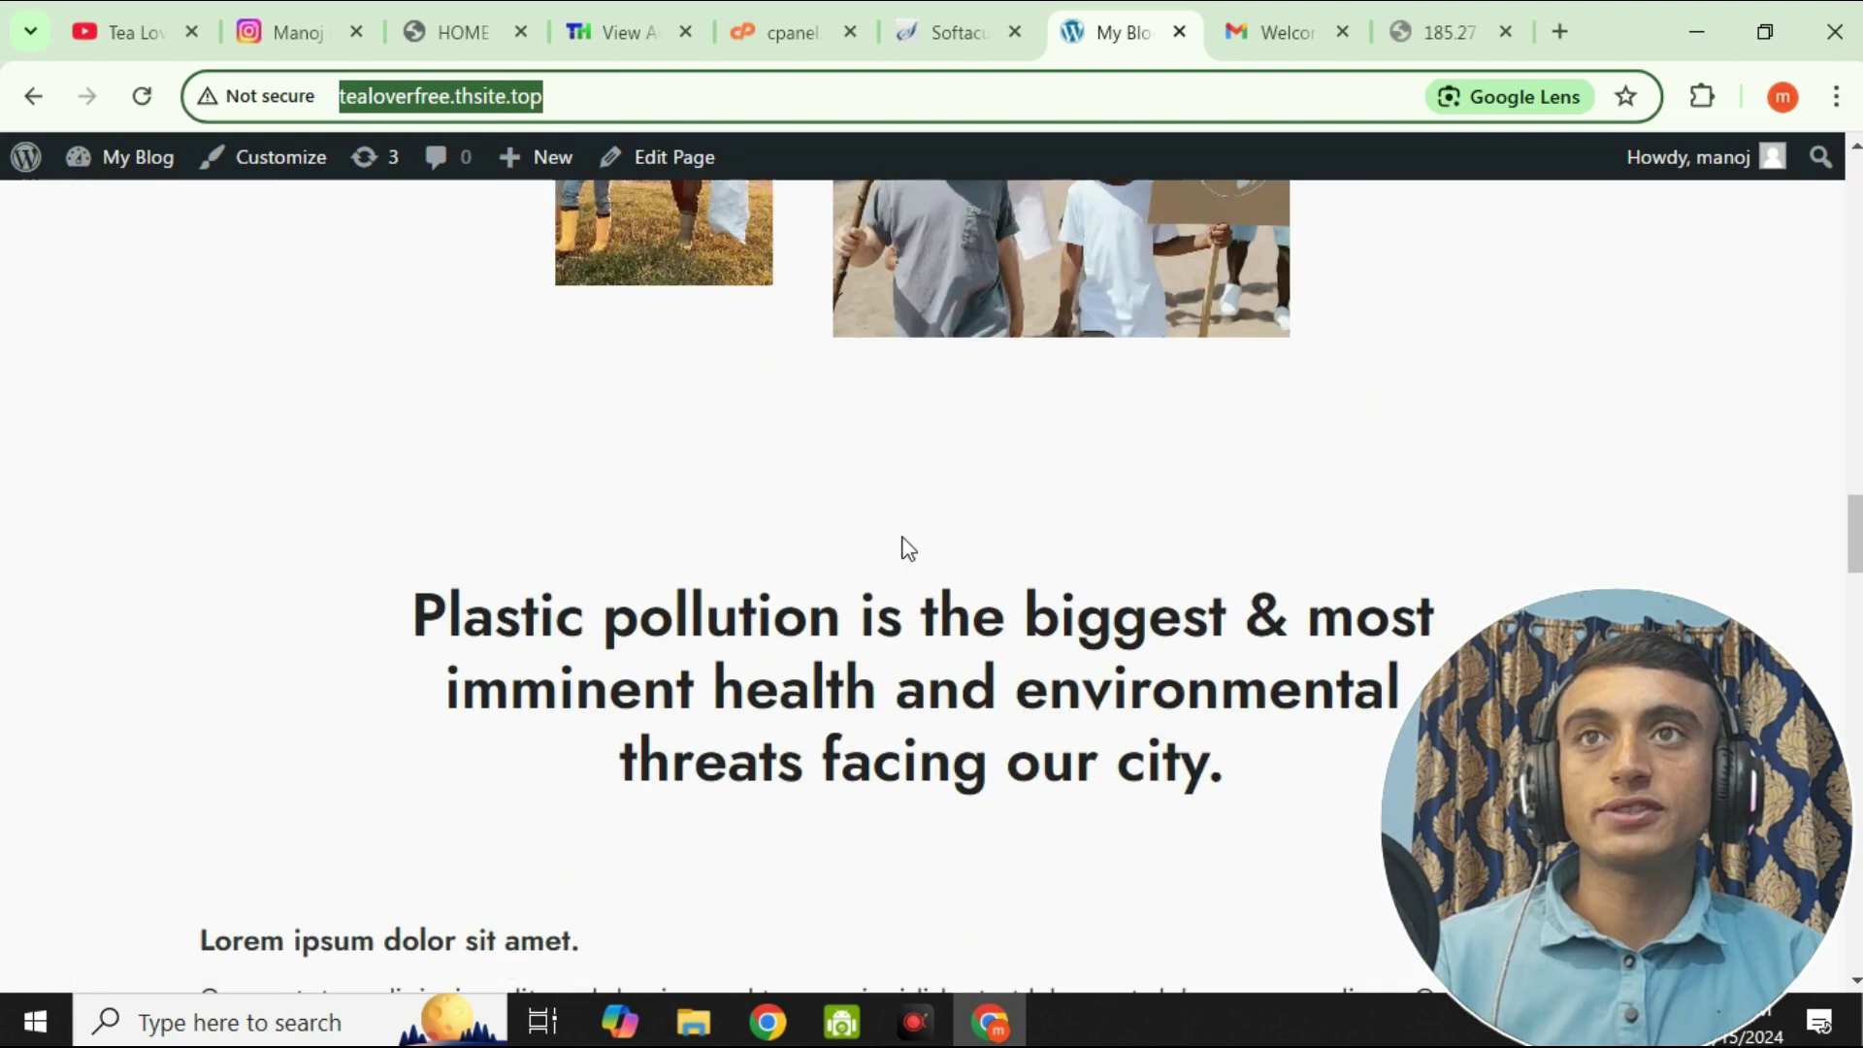
{"action": "scroll", "coordinate": [904, 554], "scroll_direction": "down", "scroll_amount": 20}
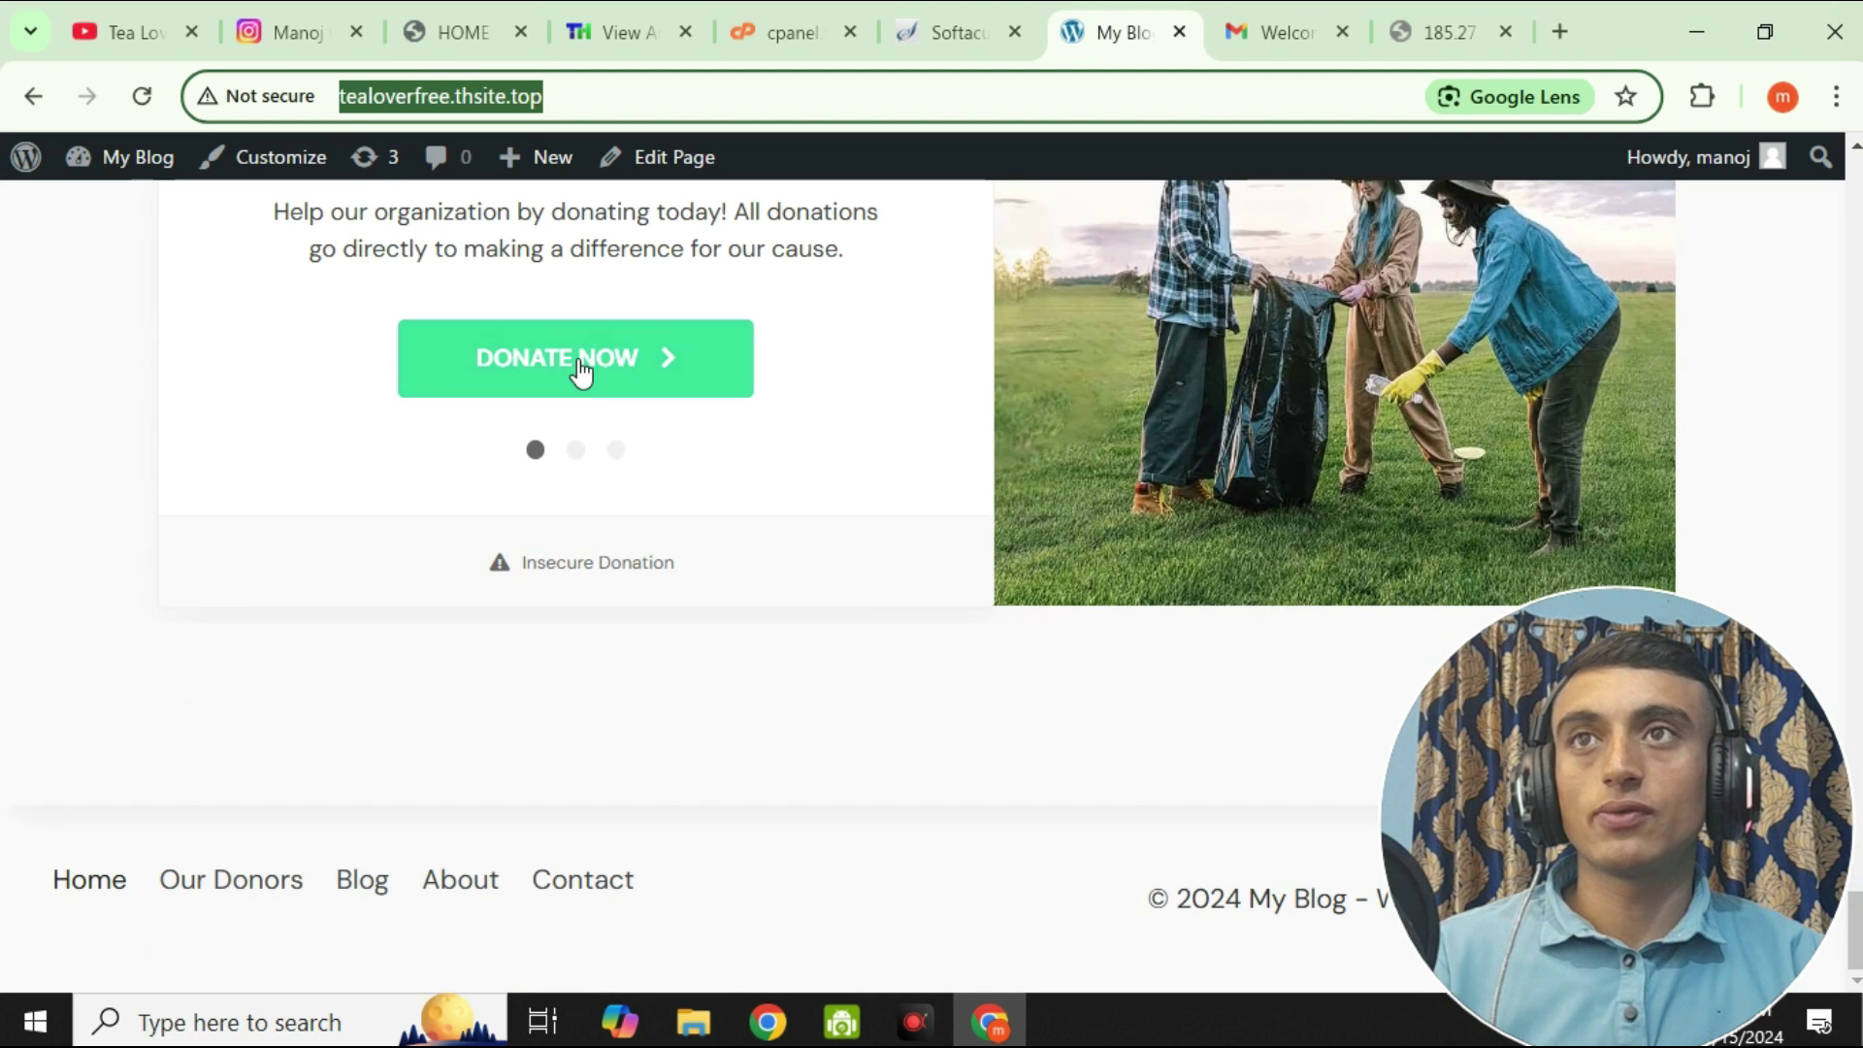
- Visit the site's Contact and About pages, then return to Home
{"action": "left_click", "coordinate": [580, 887]}
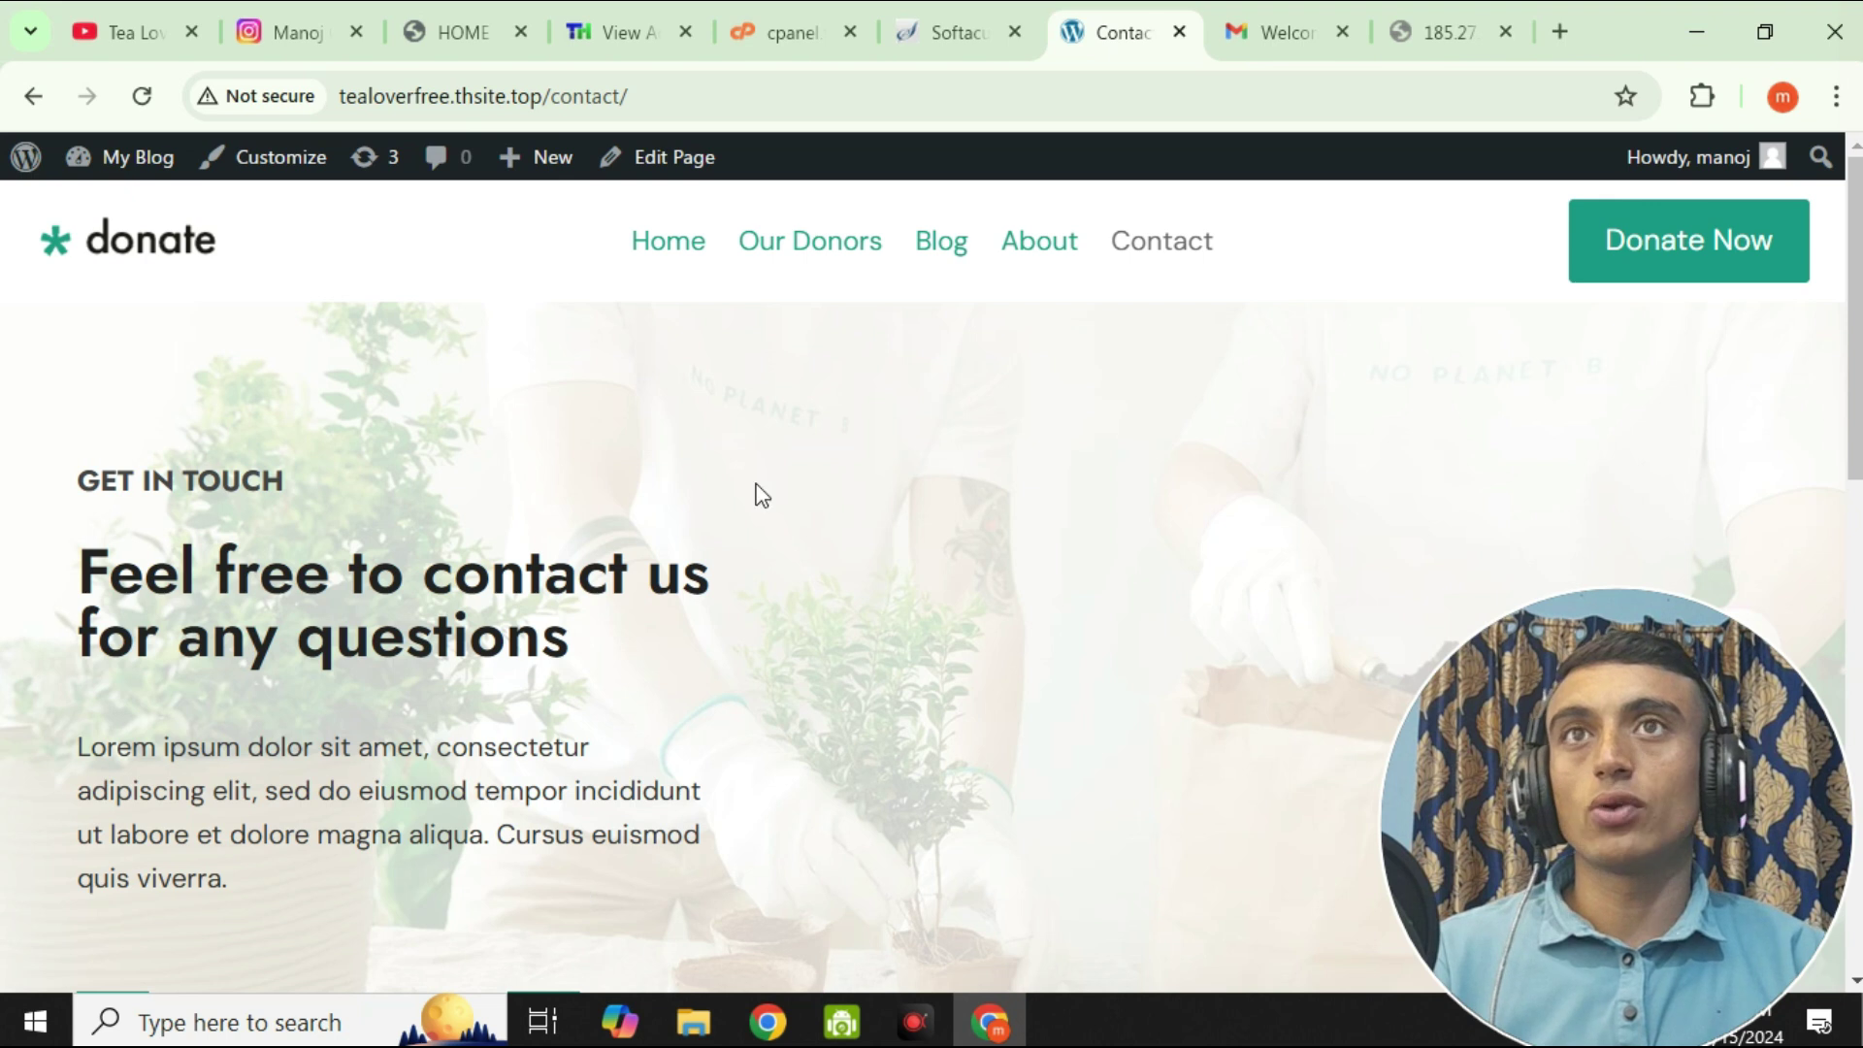
{"action": "left_click", "coordinate": [1034, 244]}
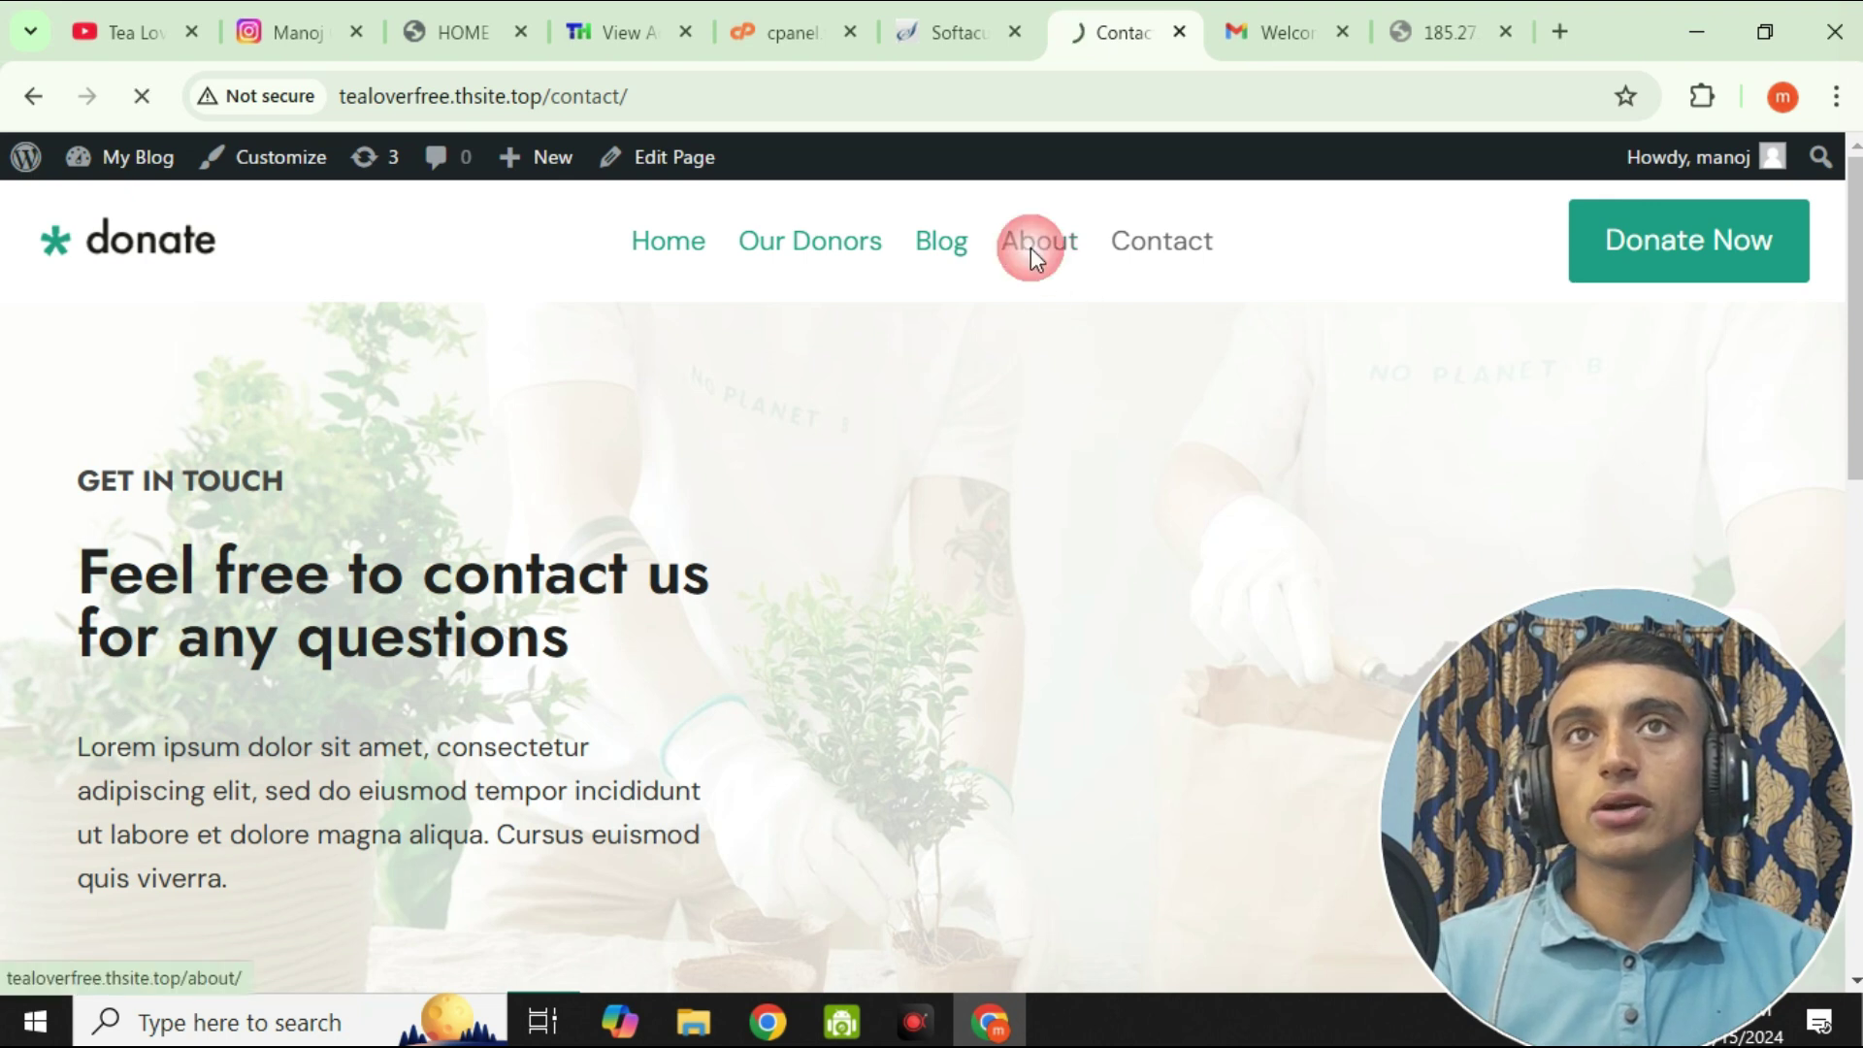
{"action": "scroll", "coordinate": [827, 706], "scroll_direction": "down", "scroll_amount": 15}
{"action": "scroll", "coordinate": [902, 689], "scroll_direction": "up", "scroll_amount": 12}
{"action": "scroll", "coordinate": [912, 684], "scroll_direction": "up", "scroll_amount": 3}
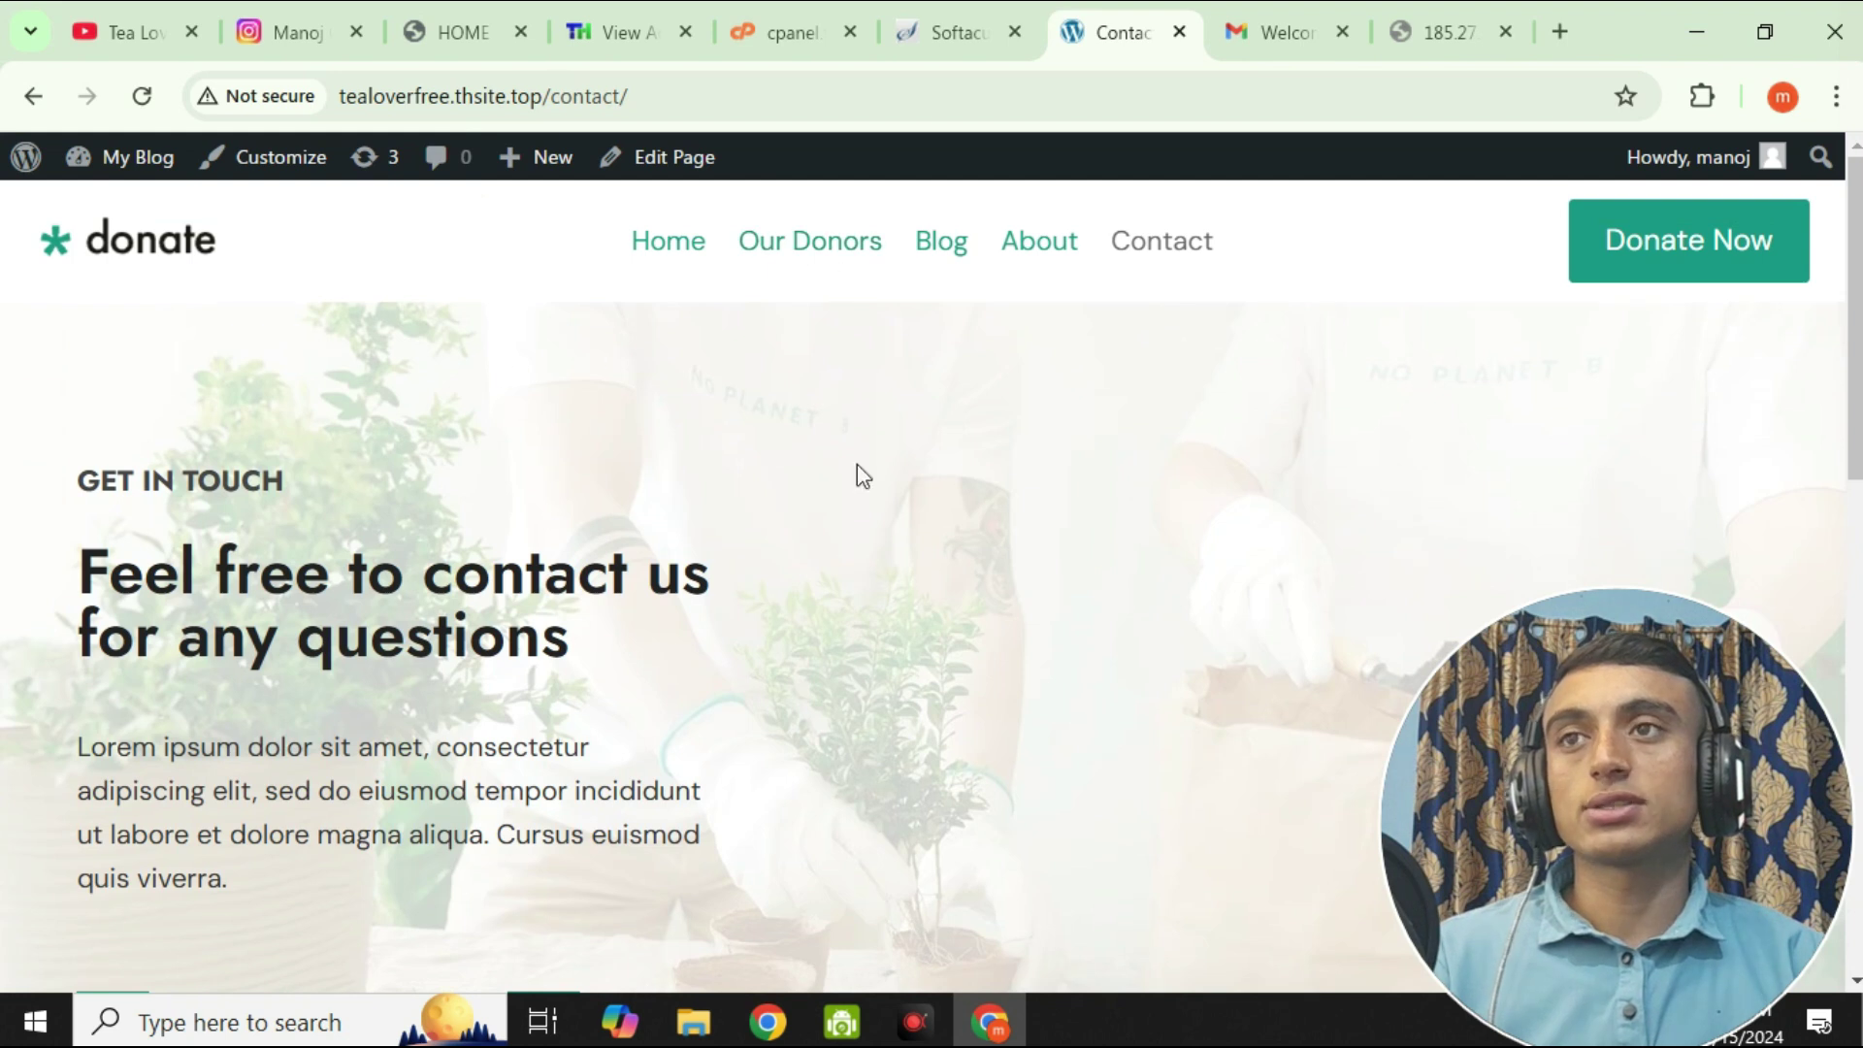
{"action": "scroll", "coordinate": [773, 612], "scroll_direction": "down", "scroll_amount": 10}
{"action": "scroll", "coordinate": [771, 639], "scroll_direction": "up", "scroll_amount": 12}
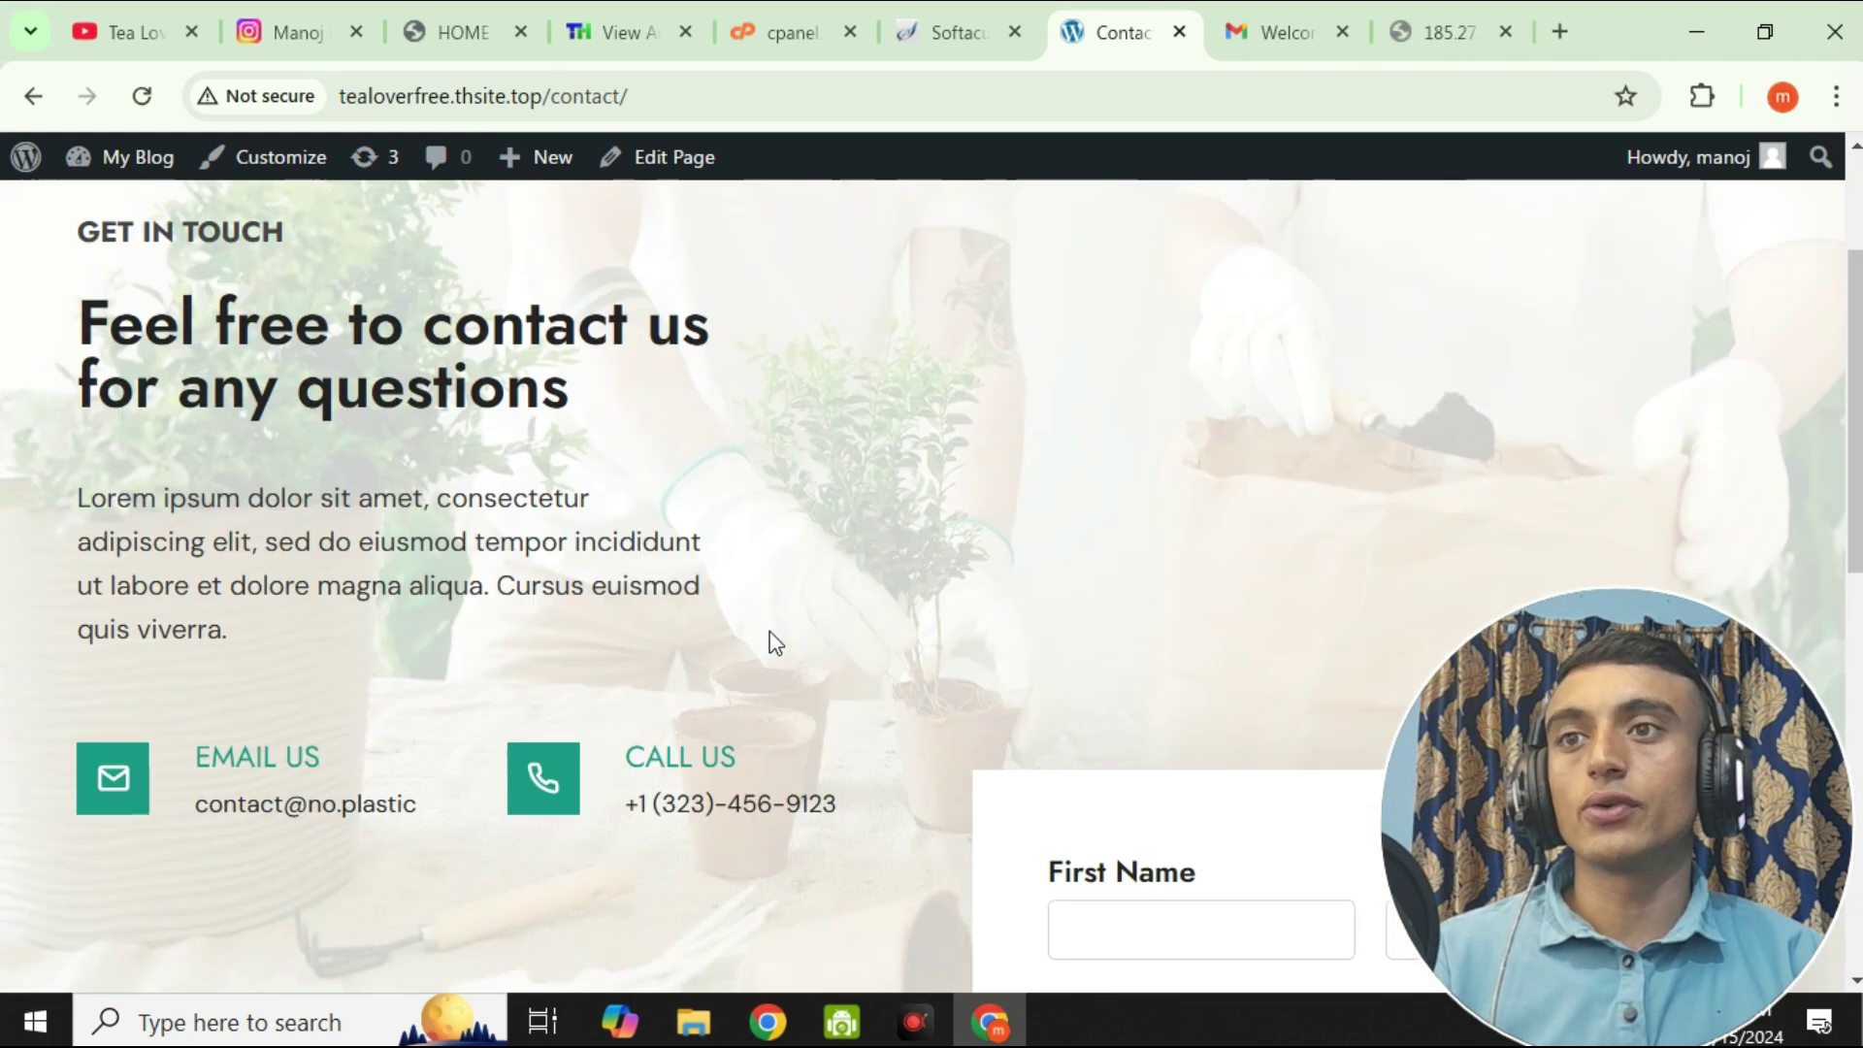
{"action": "left_click", "coordinate": [660, 257]}
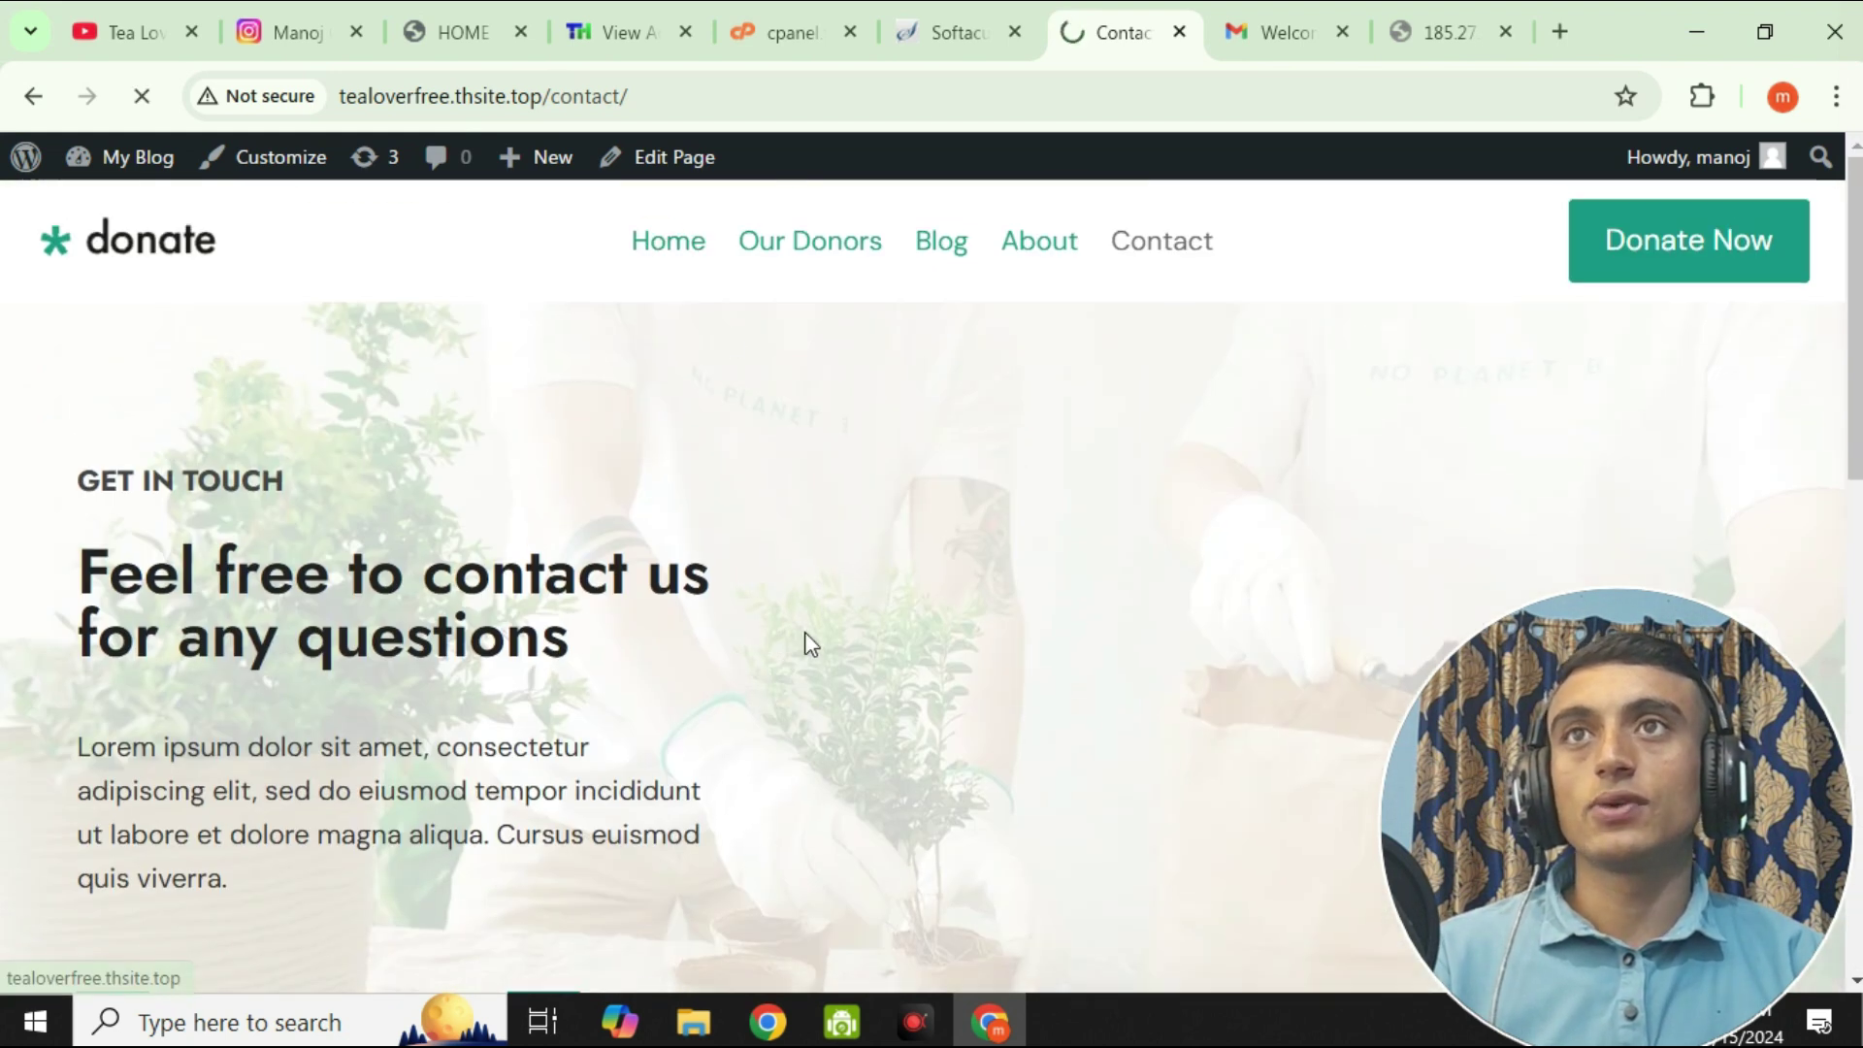
- Scroll the home page again, then go back to the TinkerHost tealover account page
{"action": "scroll", "coordinate": [917, 528], "scroll_direction": "down", "scroll_amount": 1}
{"action": "scroll", "coordinate": [886, 505], "scroll_direction": "down", "scroll_amount": 20}
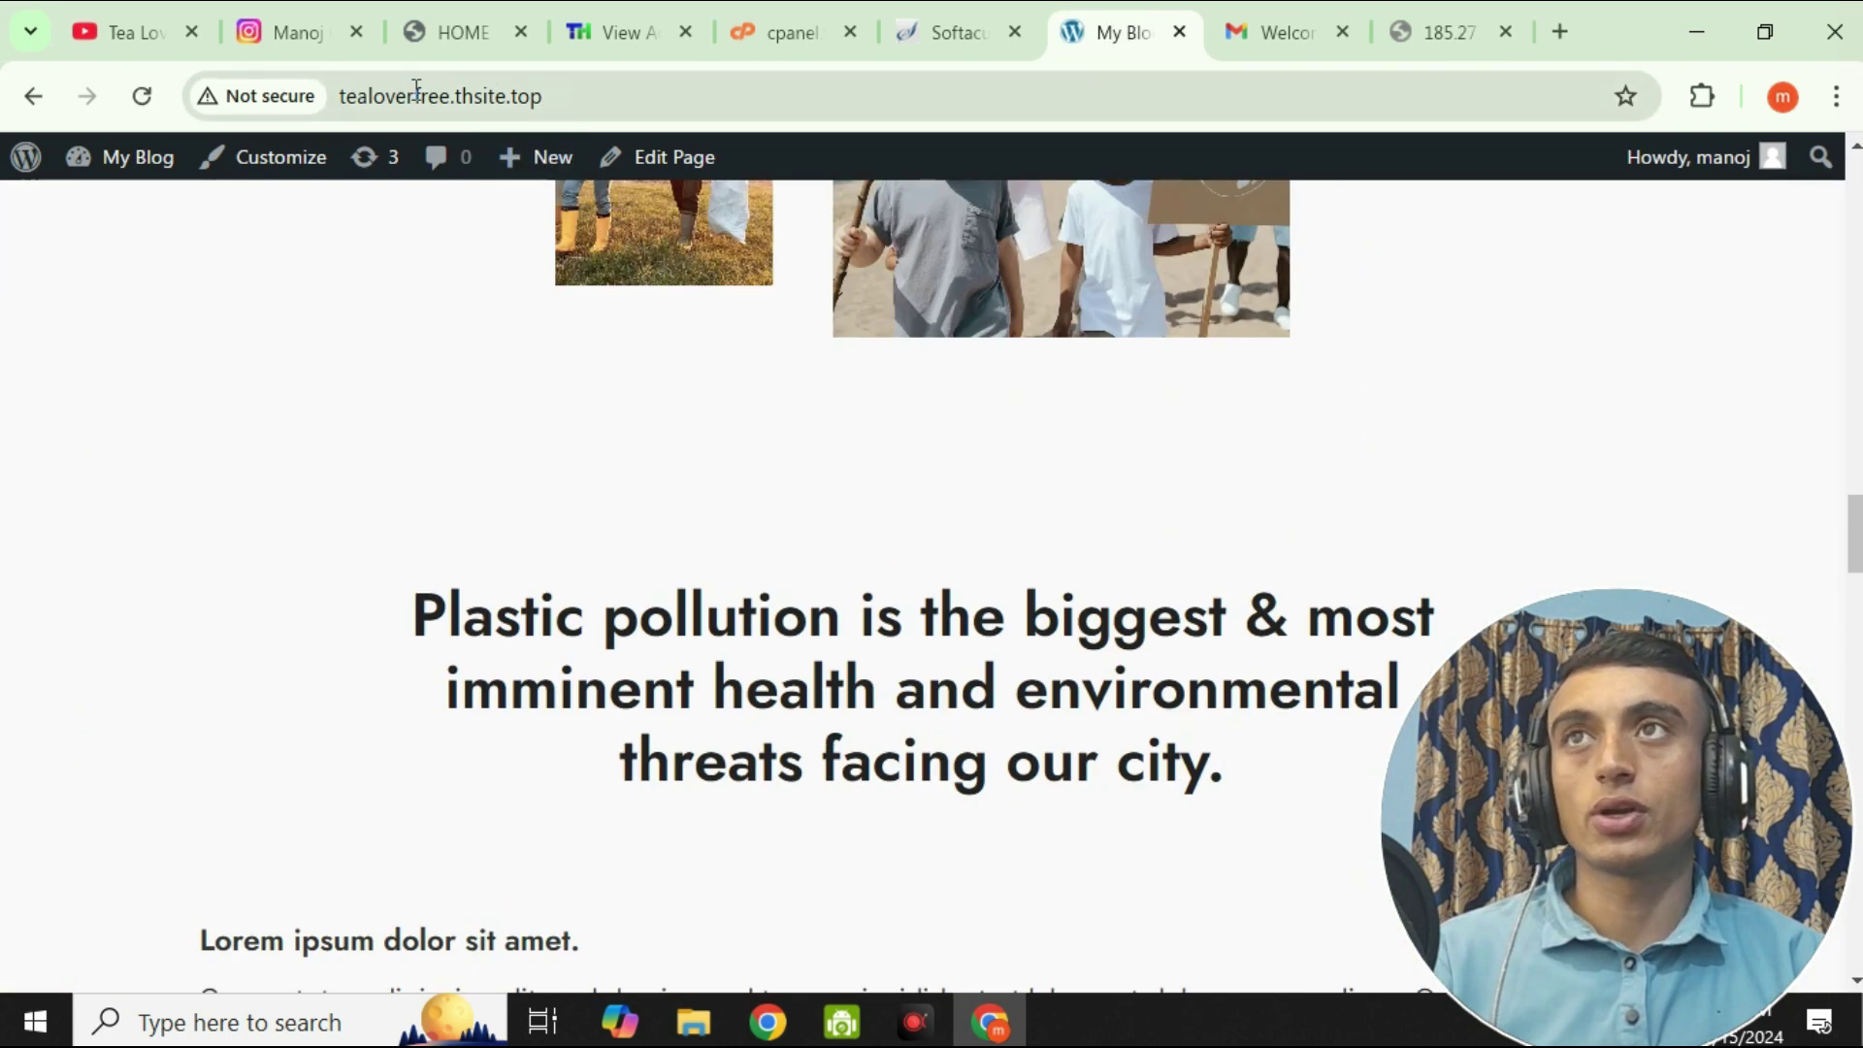
{"action": "scroll", "coordinate": [860, 399], "scroll_direction": "down", "scroll_amount": 8}
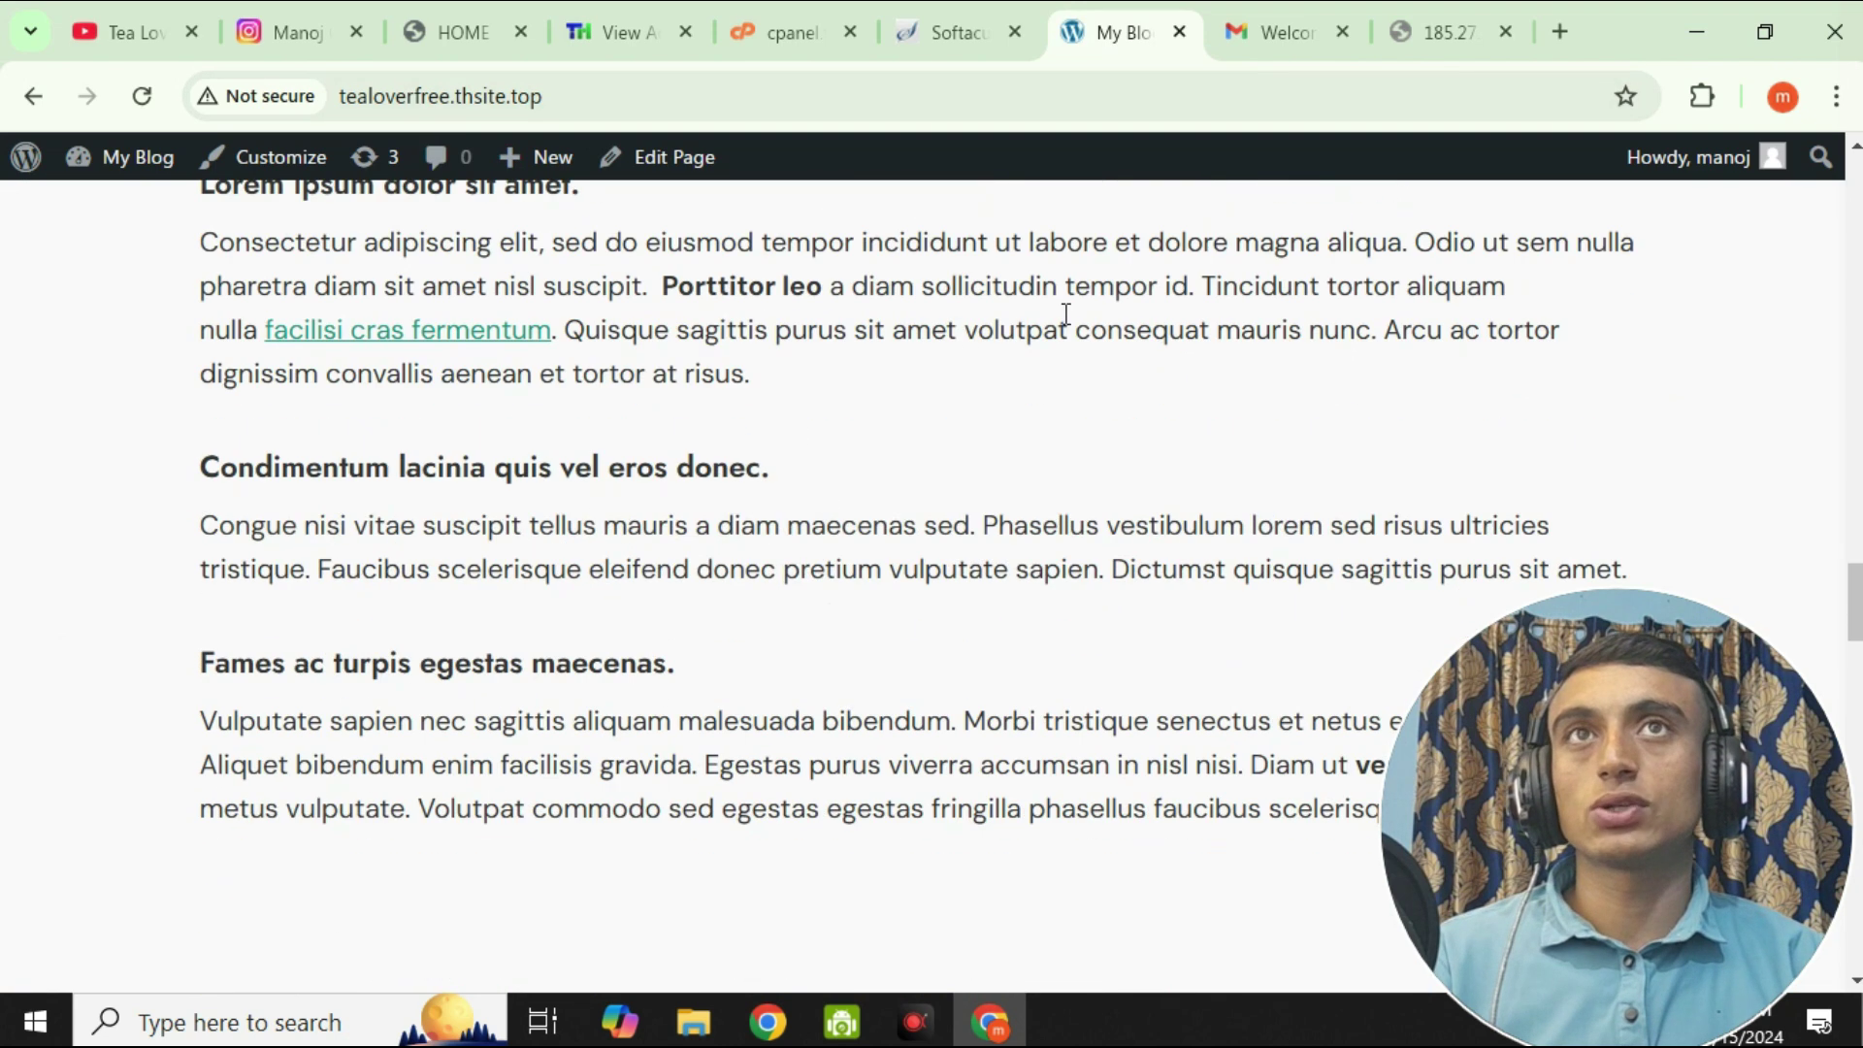
{"action": "left_click", "coordinate": [587, 37]}
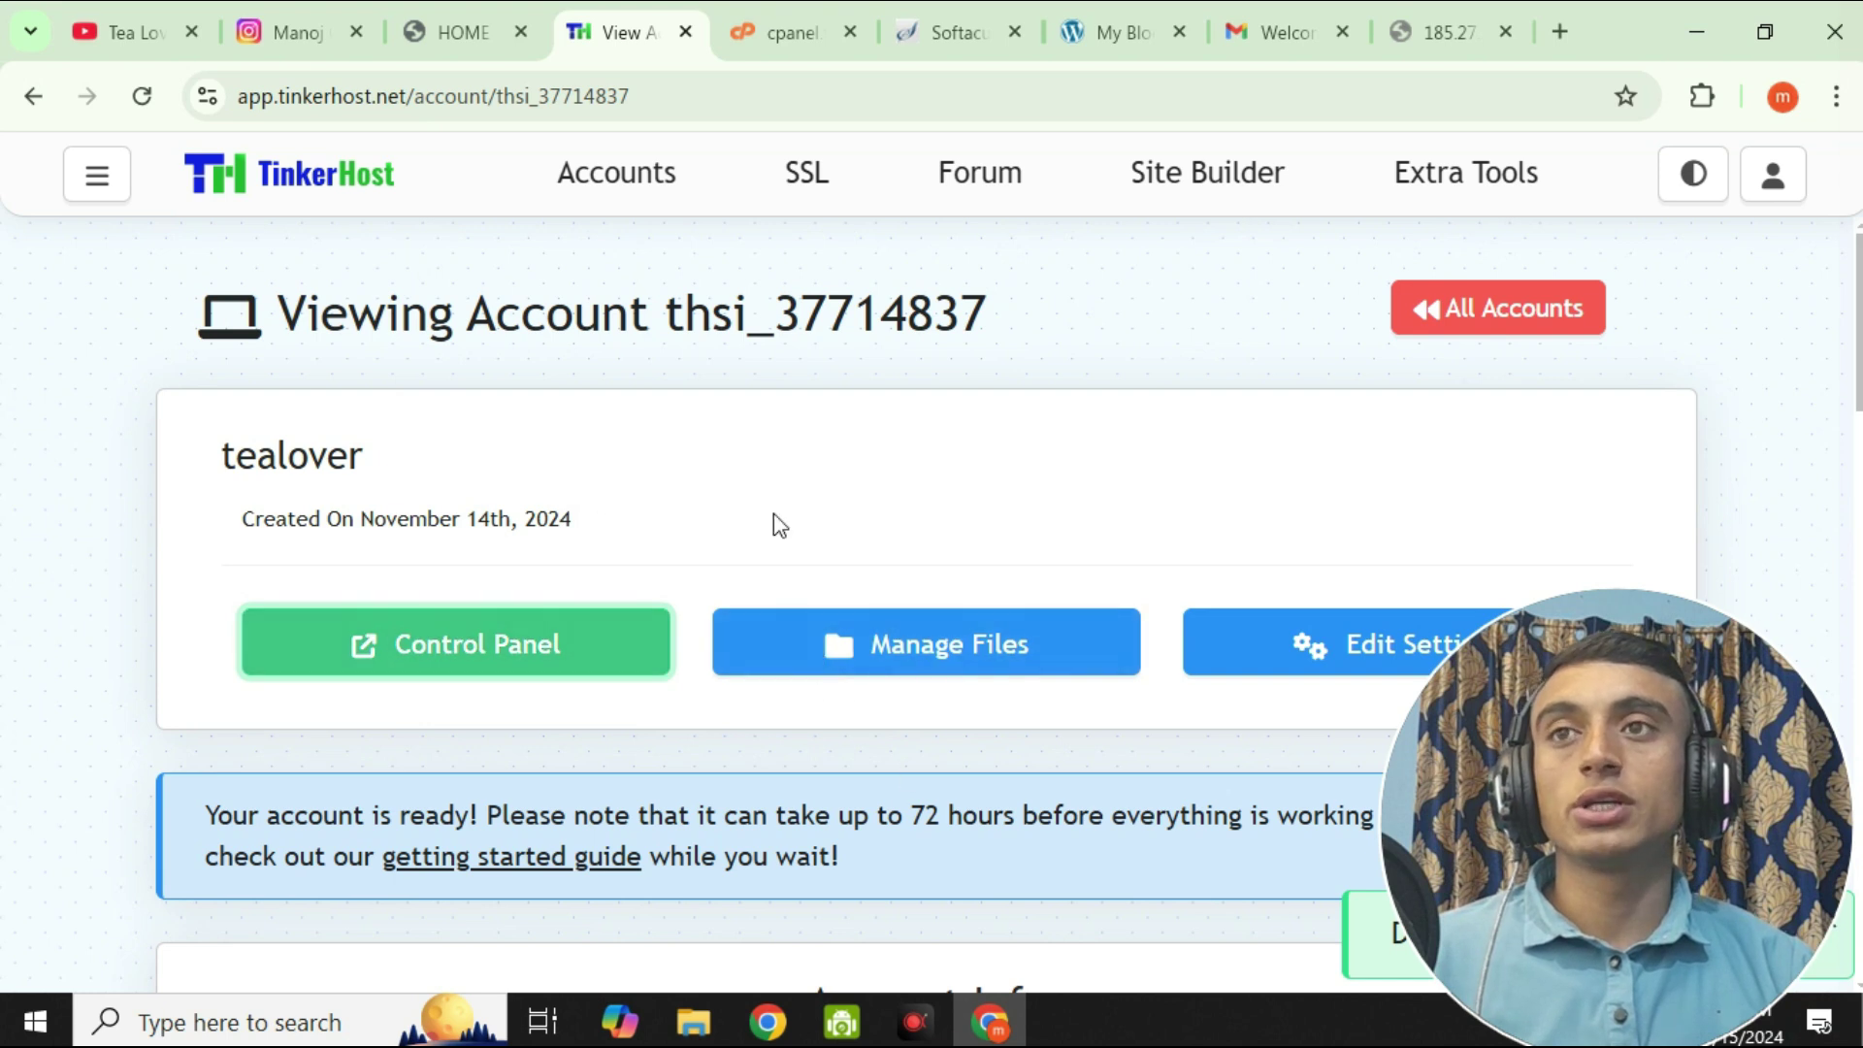
- Highlight the notice that account setup can take up to 72 hours, then clear the highlight
{"action": "scroll", "coordinate": [737, 390], "scroll_direction": "down", "scroll_amount": 3}
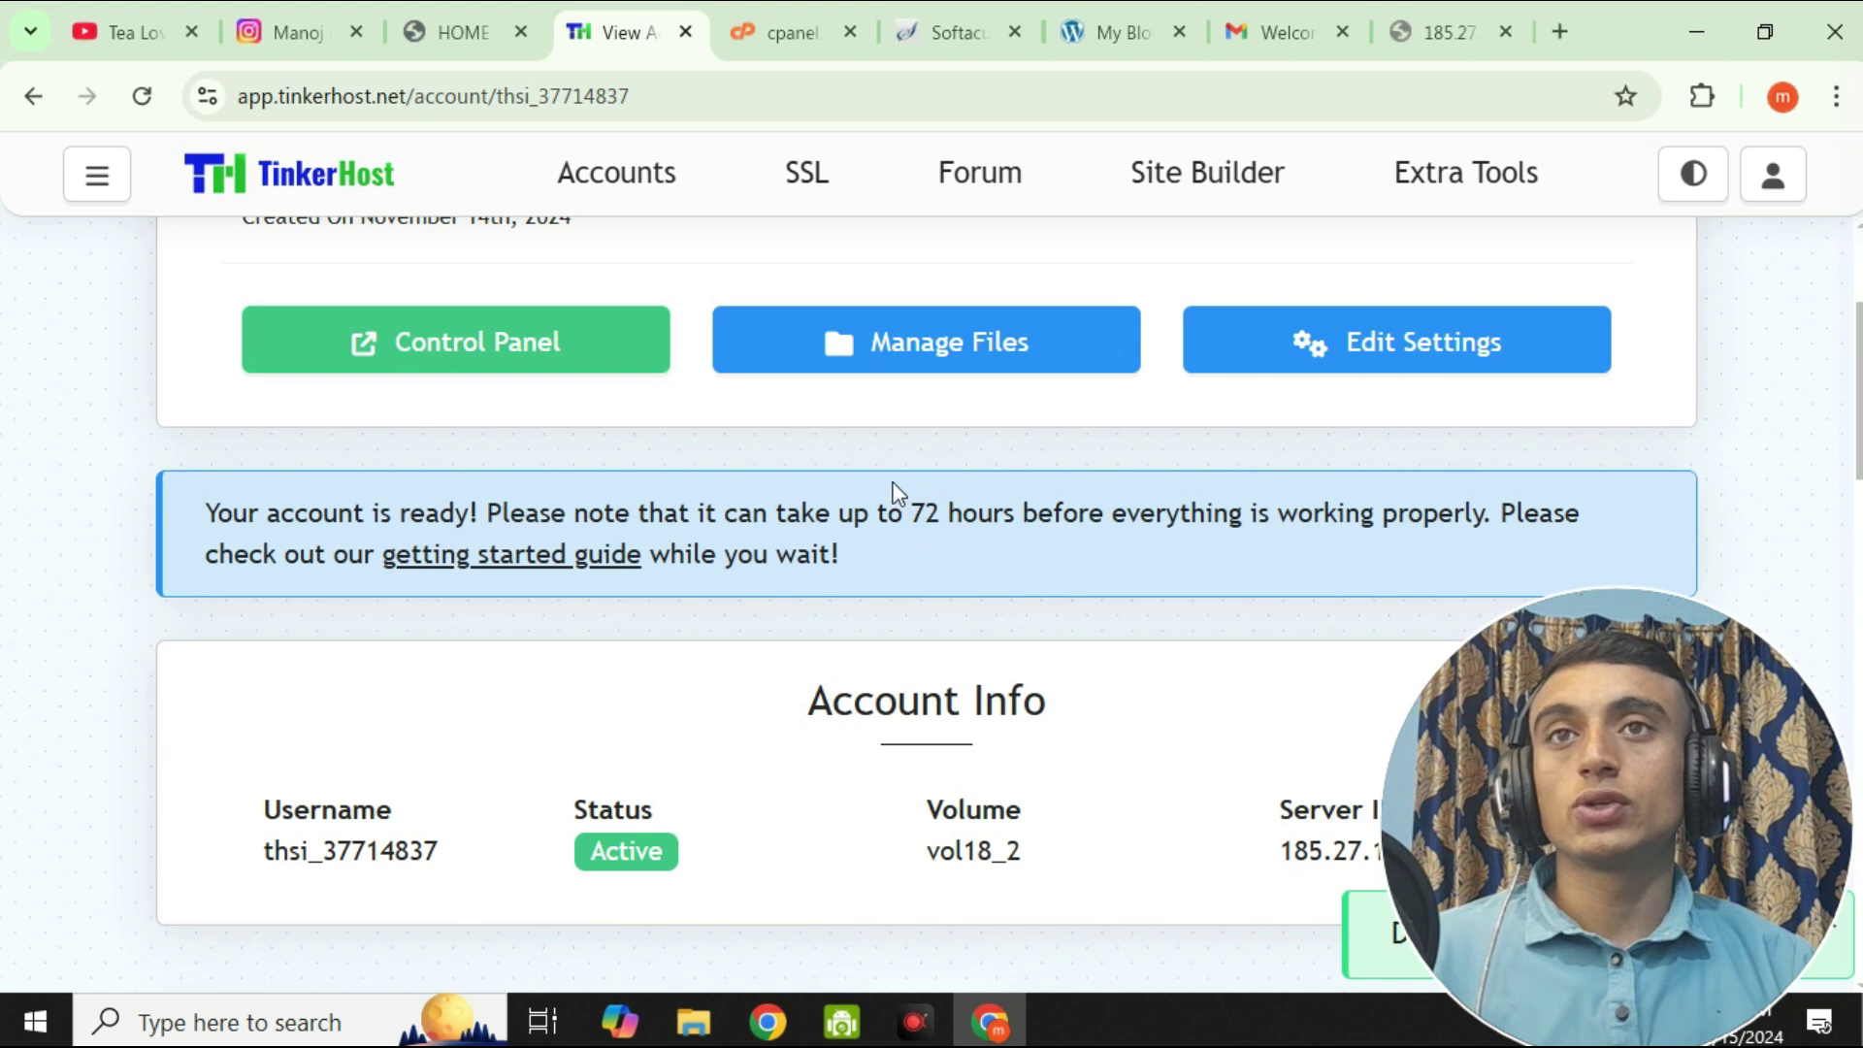
{"action": "left_click_drag", "start_coordinate": [912, 511], "coordinate": [1080, 514]}
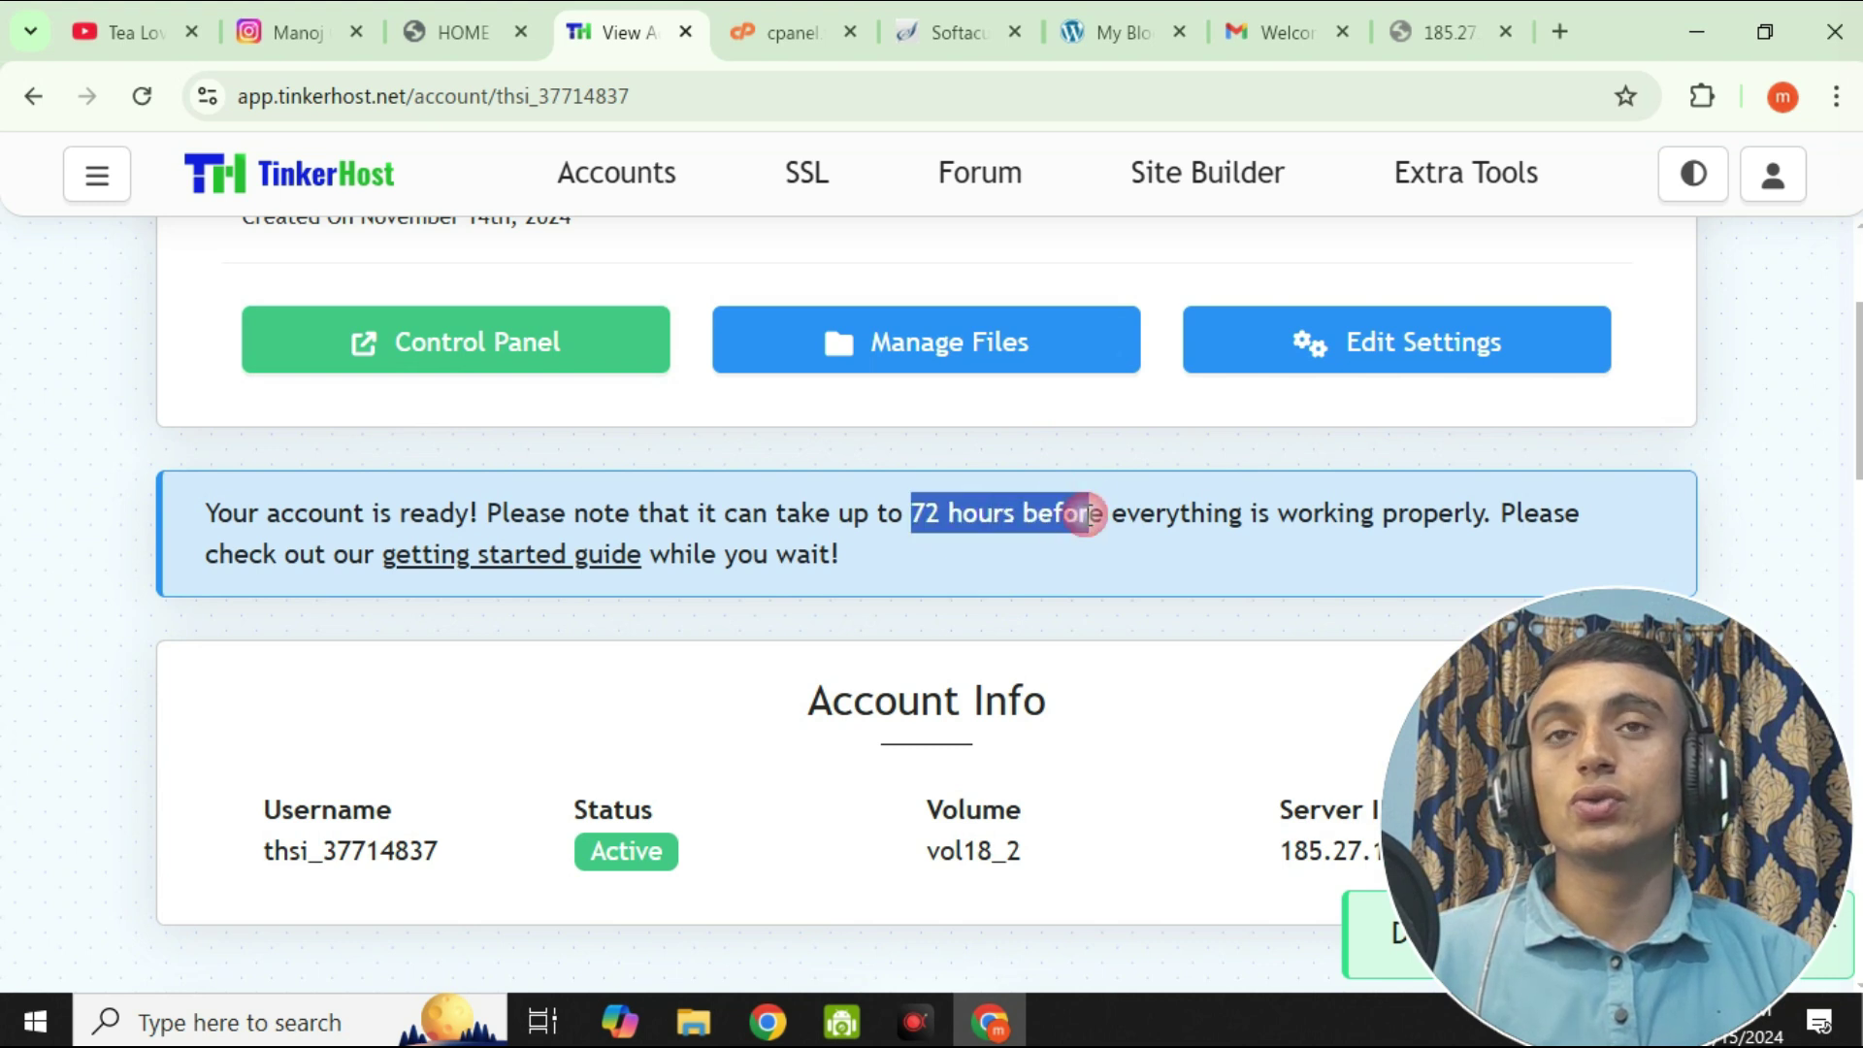
{"action": "scroll", "coordinate": [839, 677], "scroll_direction": "up", "scroll_amount": 3}
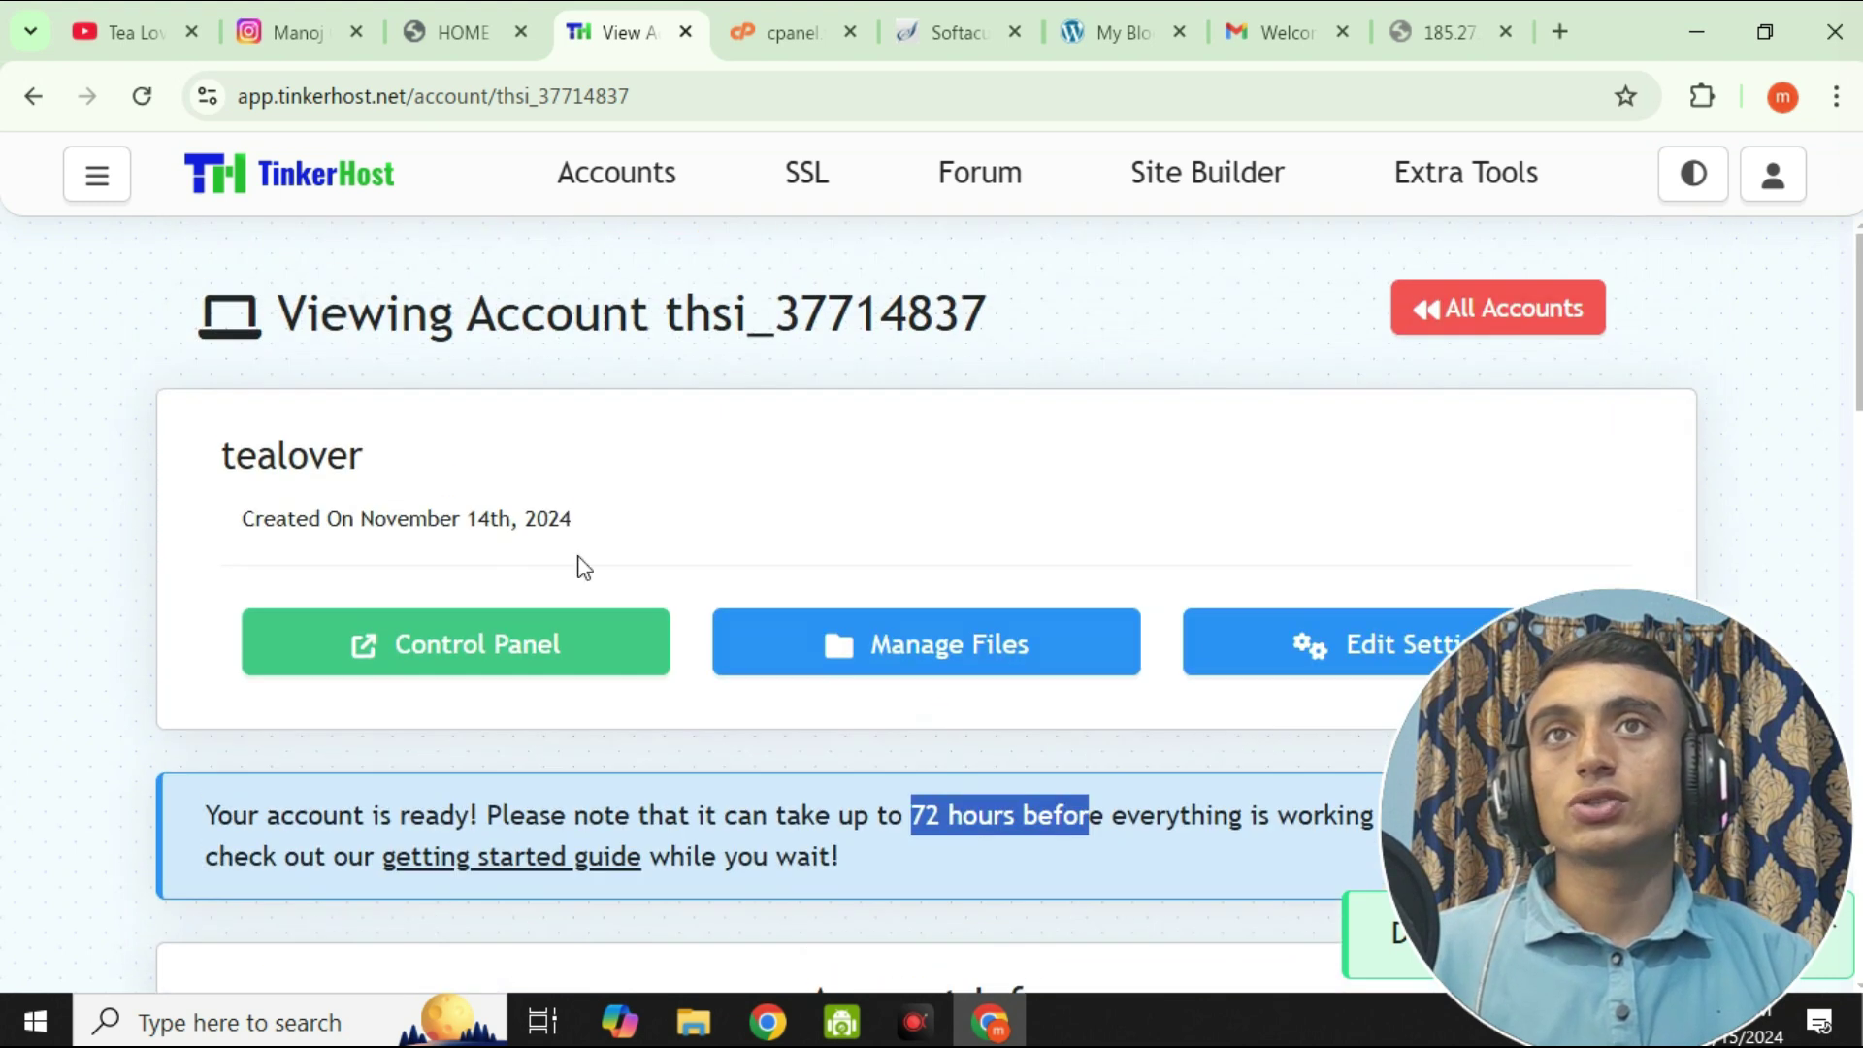
{"action": "left_click", "coordinate": [863, 476]}
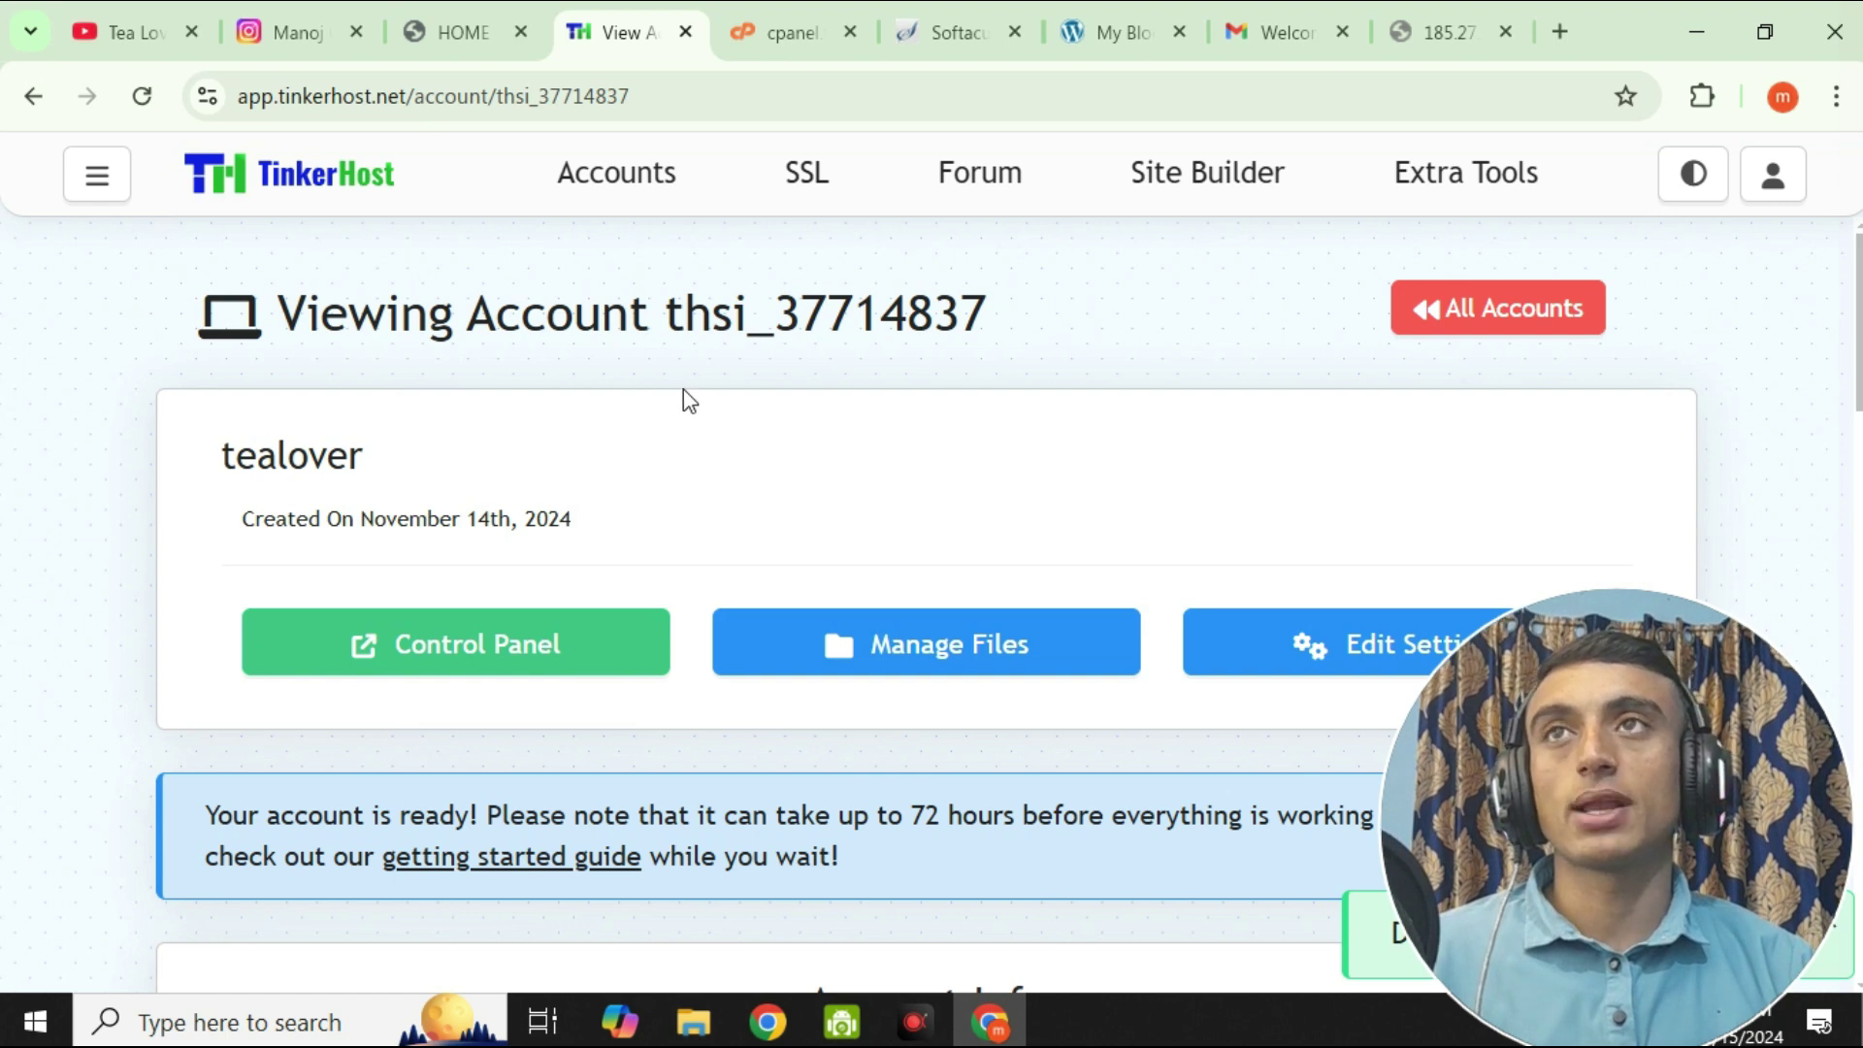
- Return to the Tea Lover YouTube channel page in the browser
{"action": "left_click", "coordinate": [163, 41]}
{"action": "scroll", "coordinate": [911, 832], "scroll_direction": "up", "scroll_amount": 12}
{"action": "scroll", "coordinate": [910, 832], "scroll_direction": "up", "scroll_amount": 15}
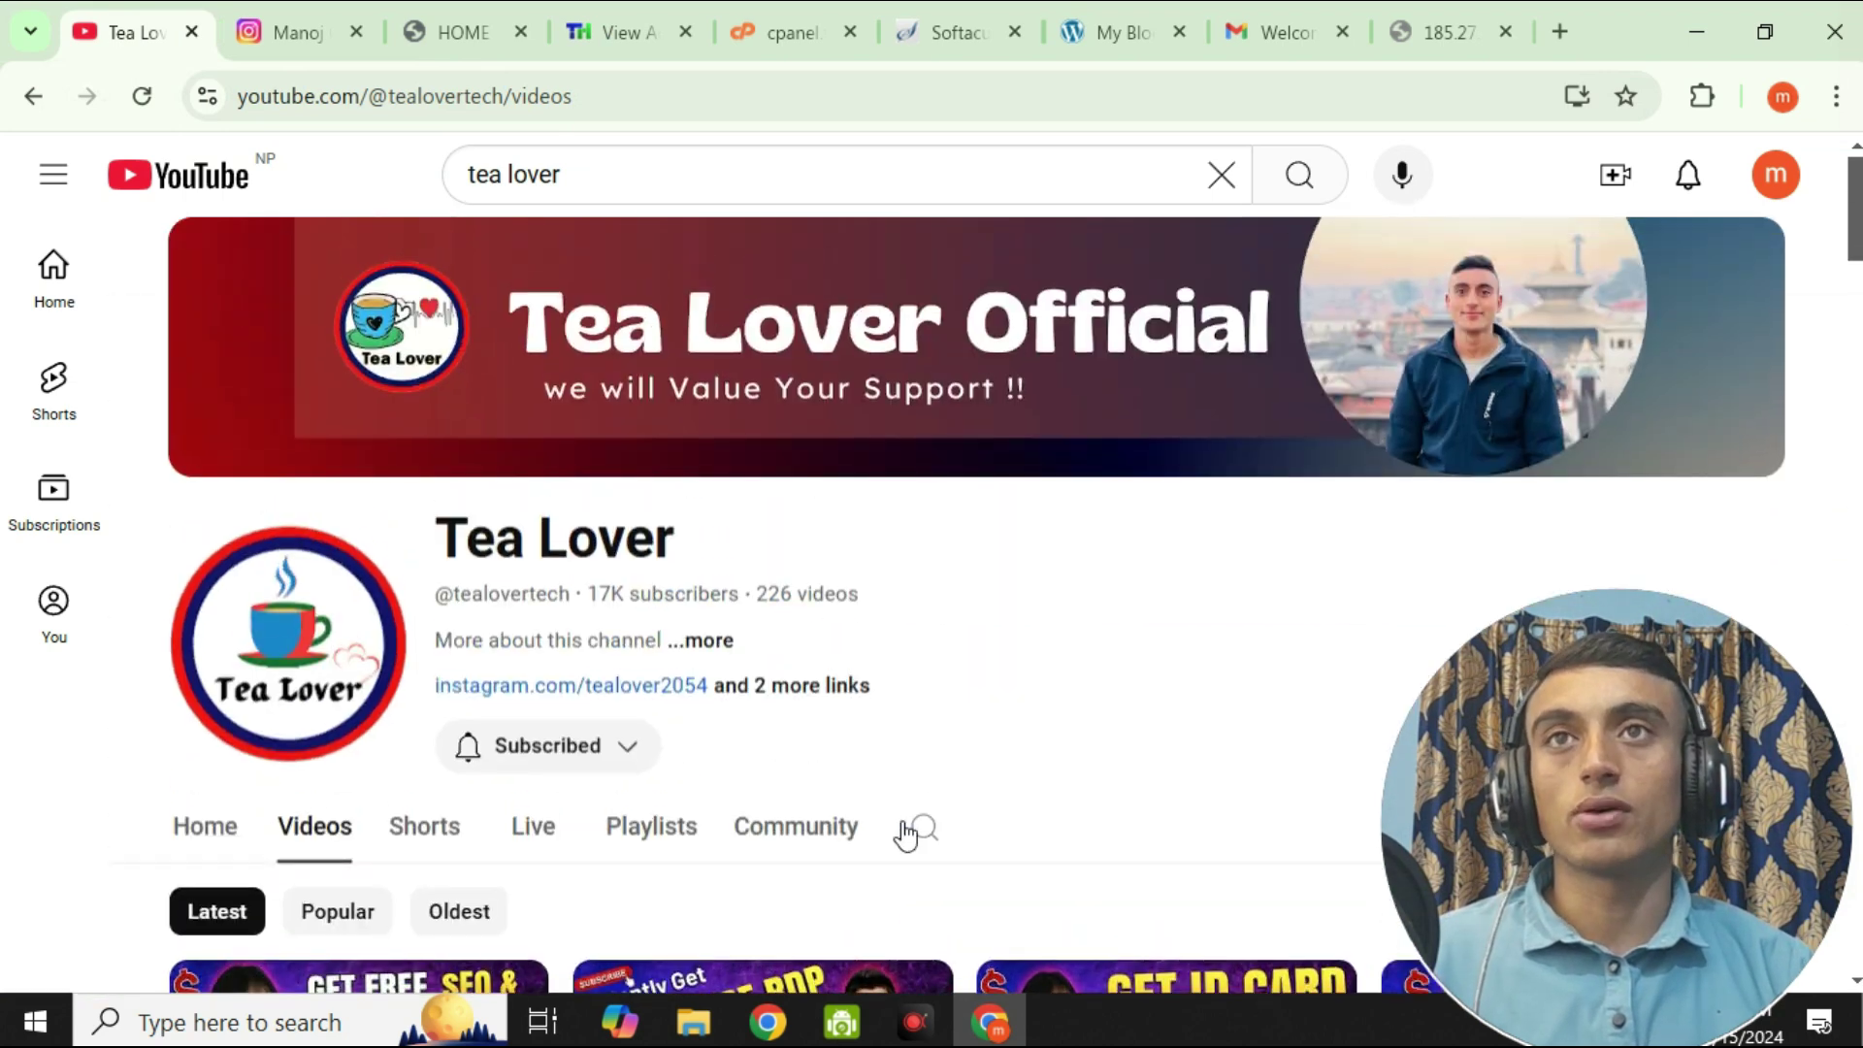